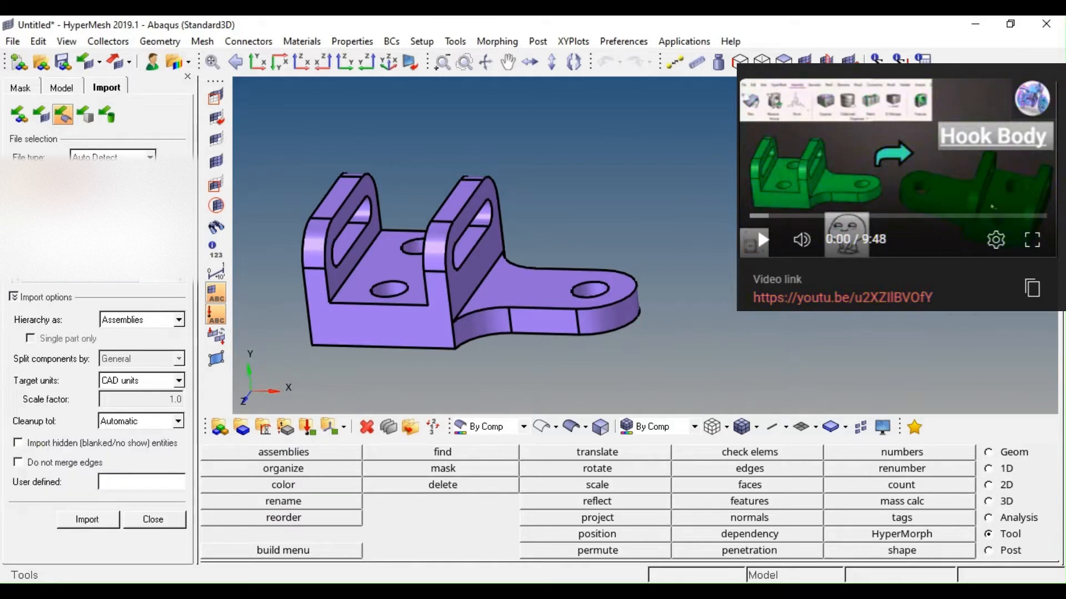
Create an arc-center node from the upper edge line of the hole in the bracket's rounded tongue
right_click_drag(426, 228, 449, 249, "ctrl")
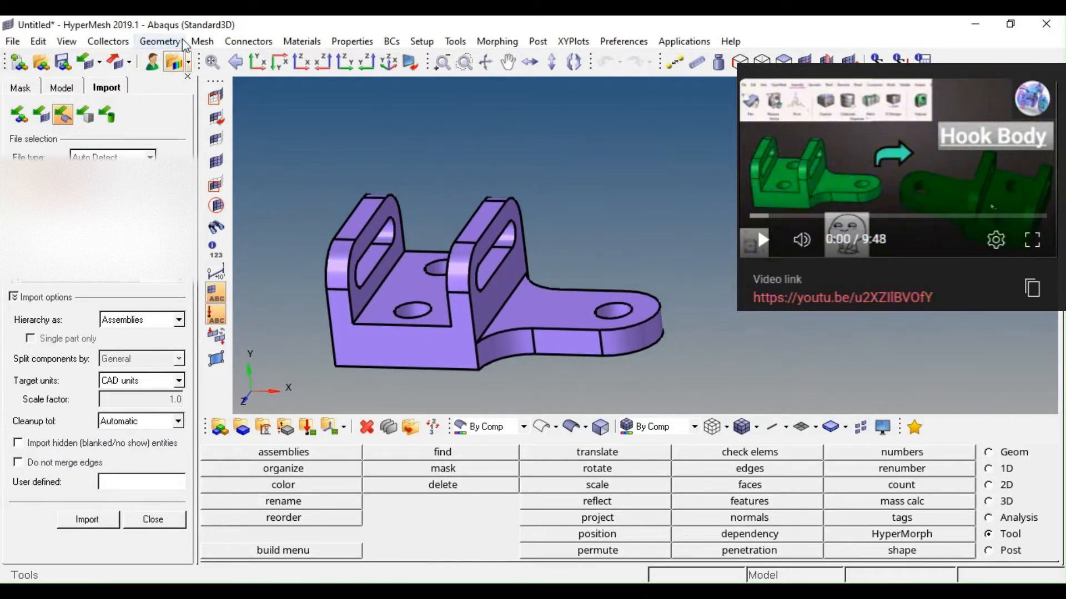
mouse_move(469, 321)
left_mouse_down("ctrl")
mouse_move(452, 308)
mouse_move(419, 319)
mouse_move(462, 352)
left_mouse_up("ctrl")
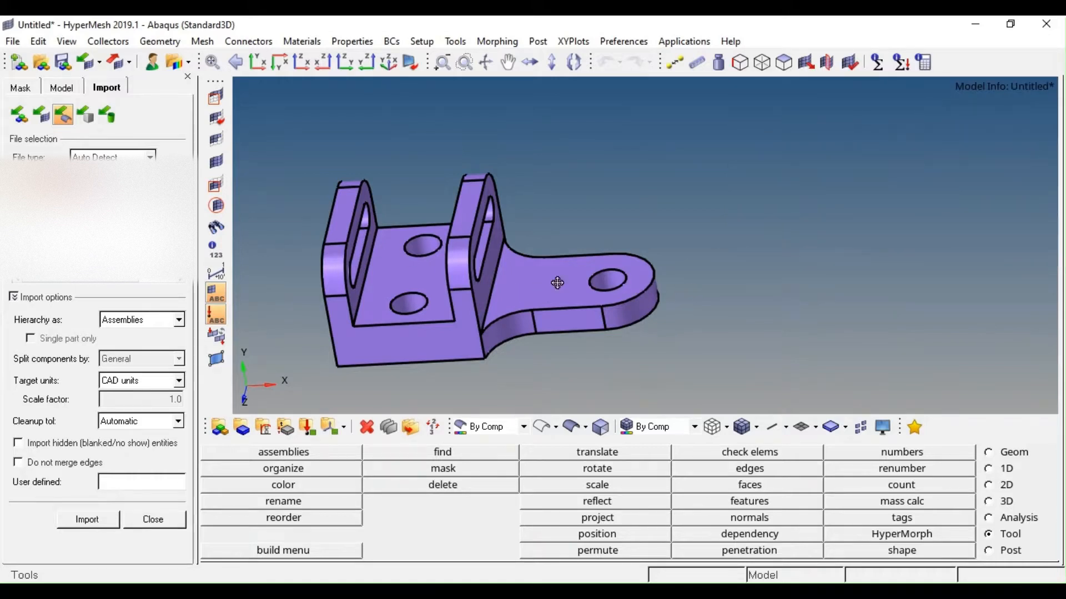
mouse_move(557, 283)
left_mouse_down("ctrl")
mouse_move(524, 303)
mouse_move(488, 302)
mouse_move(545, 303)
mouse_move(545, 312)
left_mouse_up("ctrl")
key("F8")
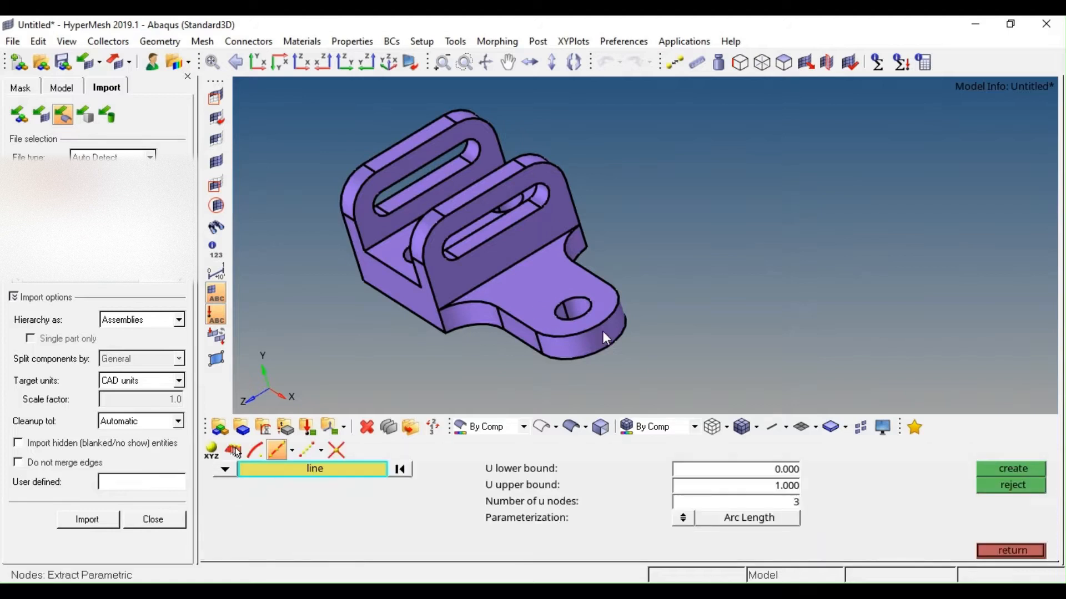
scroll(584, 344, "up", 3)
scroll(584, 344, "down", 2)
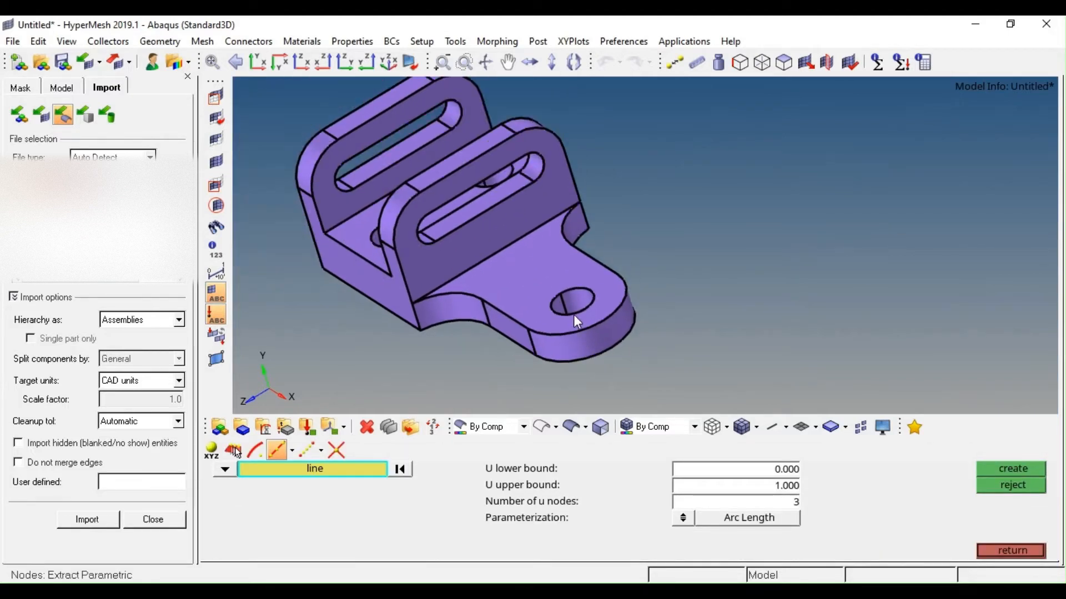
left_click(256, 450)
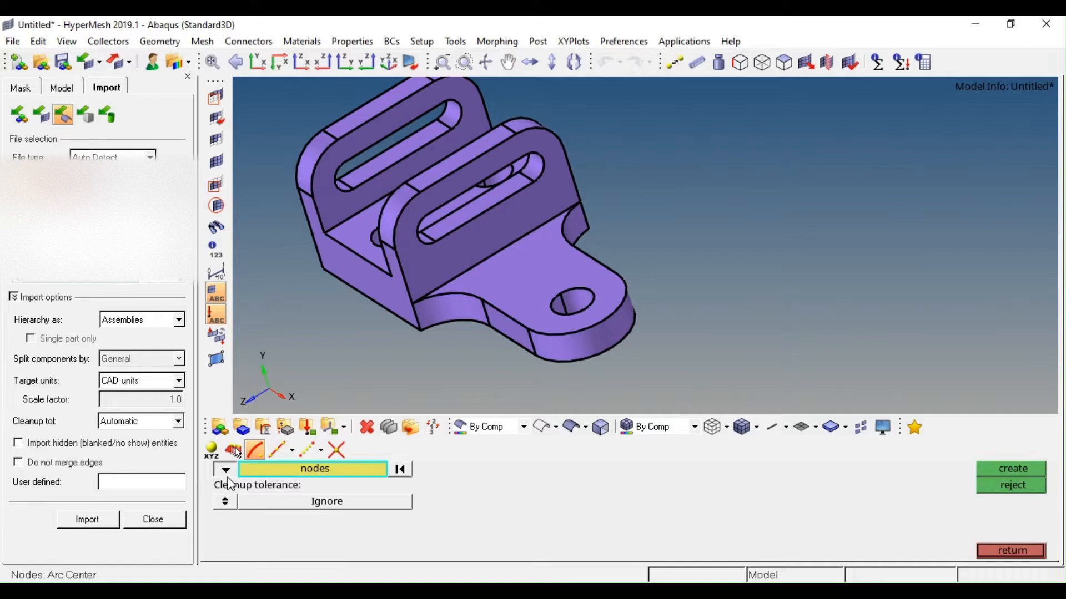
left_click(225, 470)
left_click(265, 491)
scroll(563, 345, "up", 3)
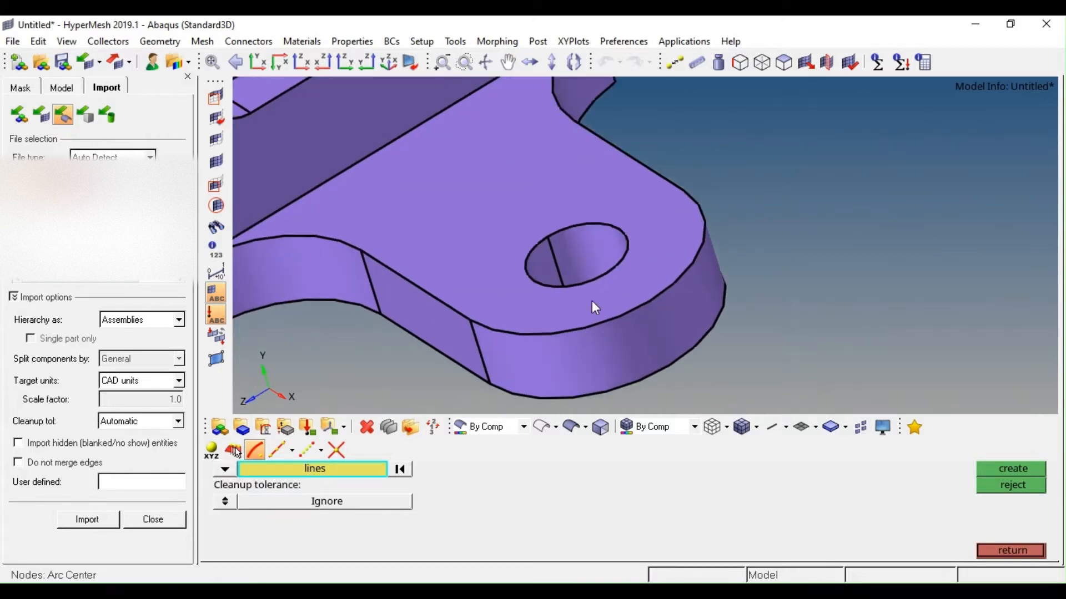
left_click(604, 275)
middle_click(608, 276)
scroll(577, 268, "down", 3)
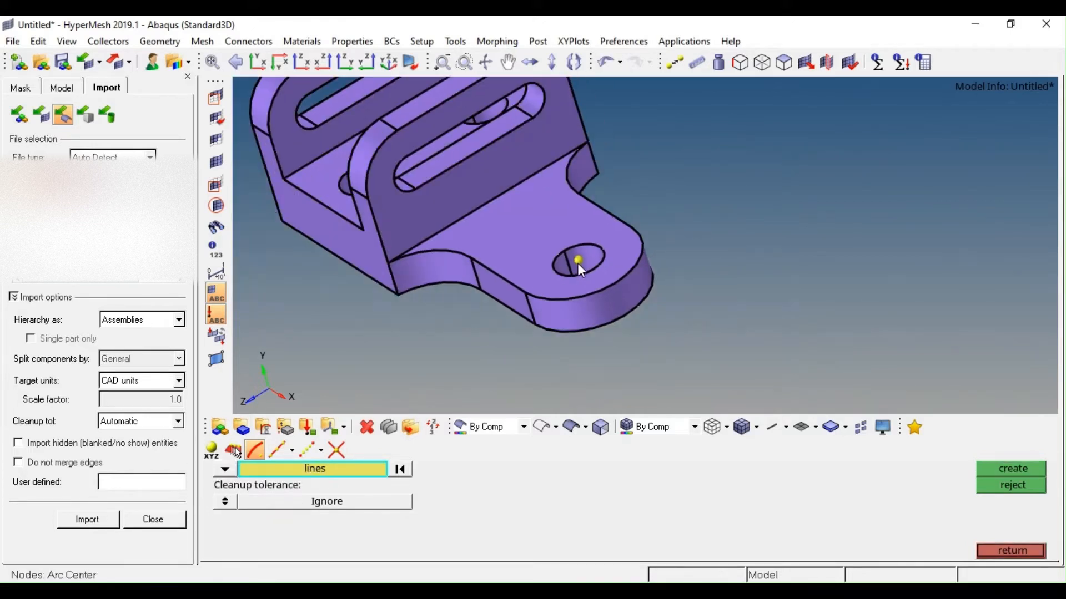
scroll(580, 261, "down", 3)
right_click_drag(581, 261, 580, 276, "ctrl")
key("Escape")
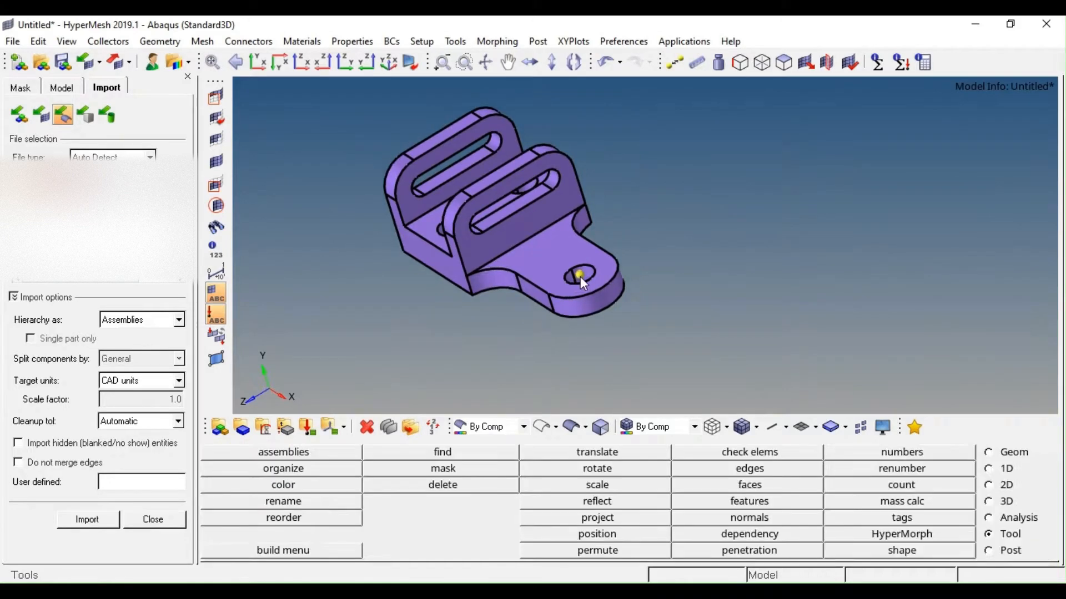
Trim the whole bracket solid with a z-axis plane through the node at the center of the tongue hole
left_click(989, 452)
left_click(787, 470)
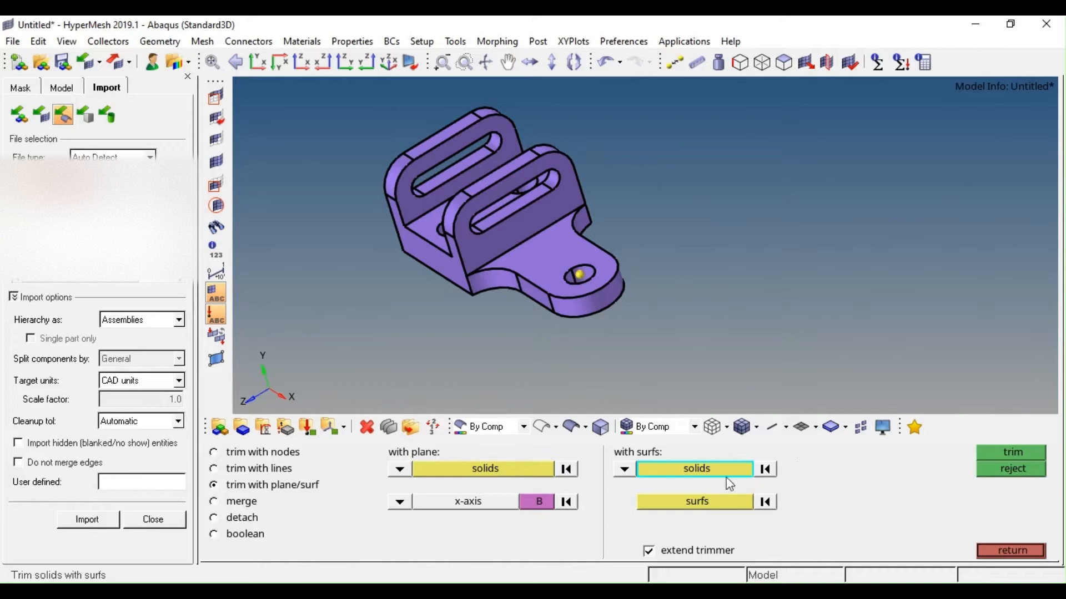
left_click(476, 468)
left_click(534, 299)
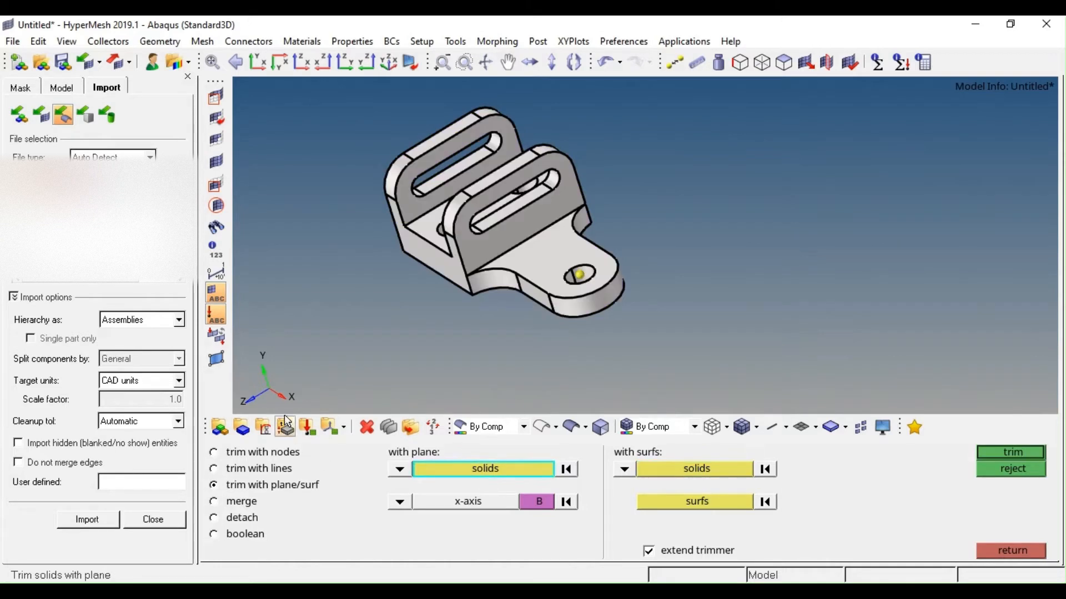
left_click(399, 502)
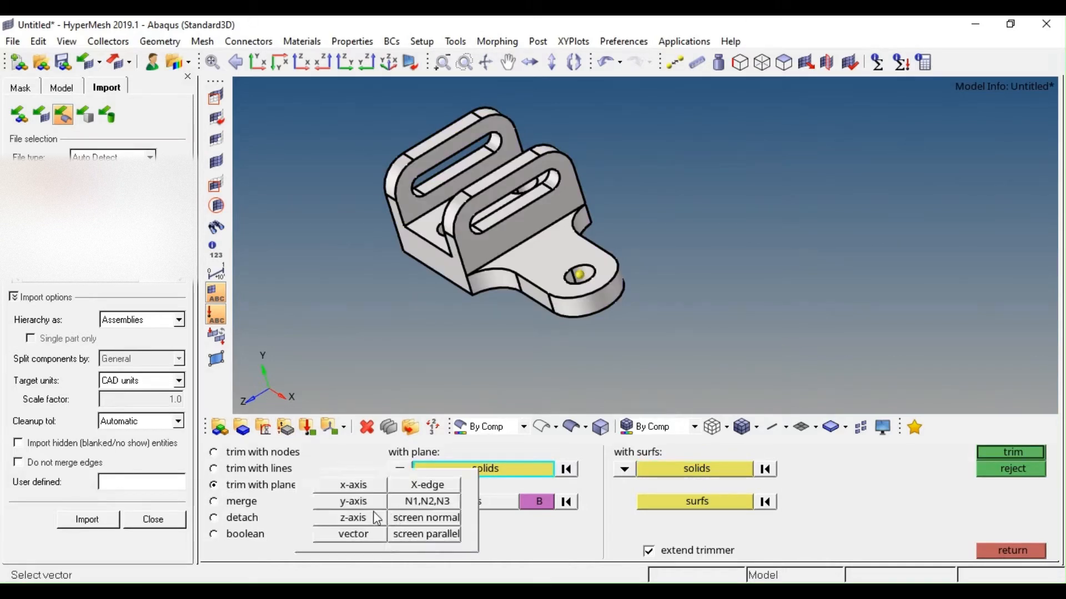
left_click(353, 517)
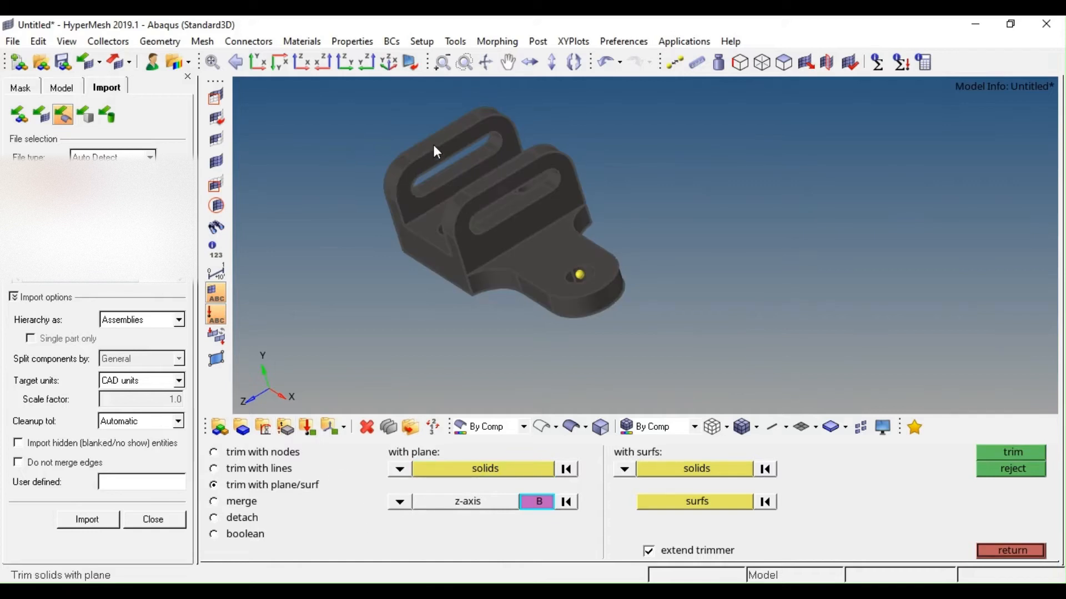
scroll(572, 272, "up", 3)
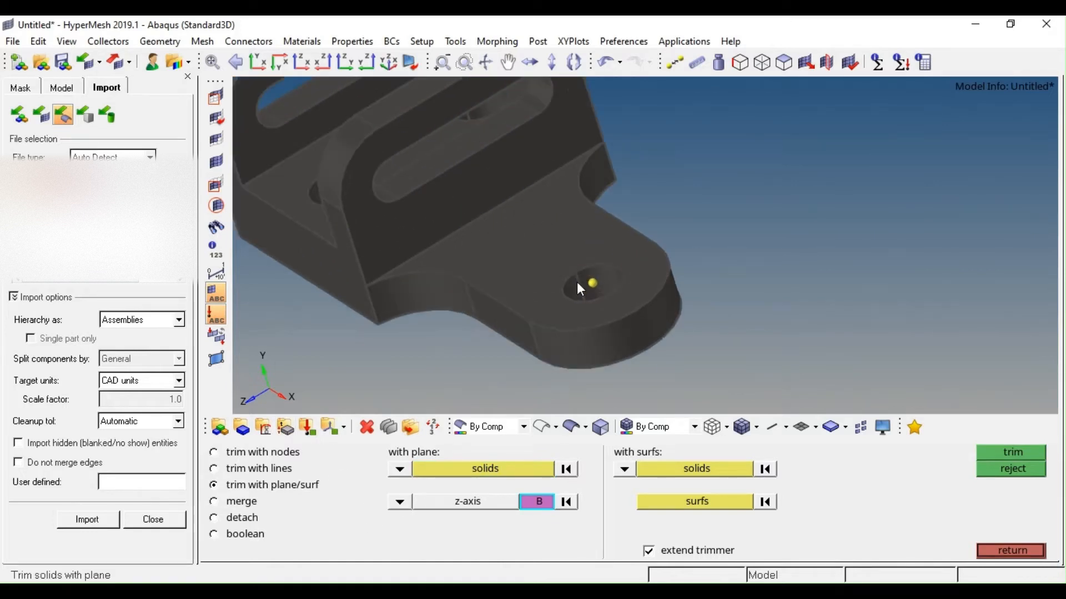
scroll(587, 300, "down", 2)
scroll(591, 277, "up", 3)
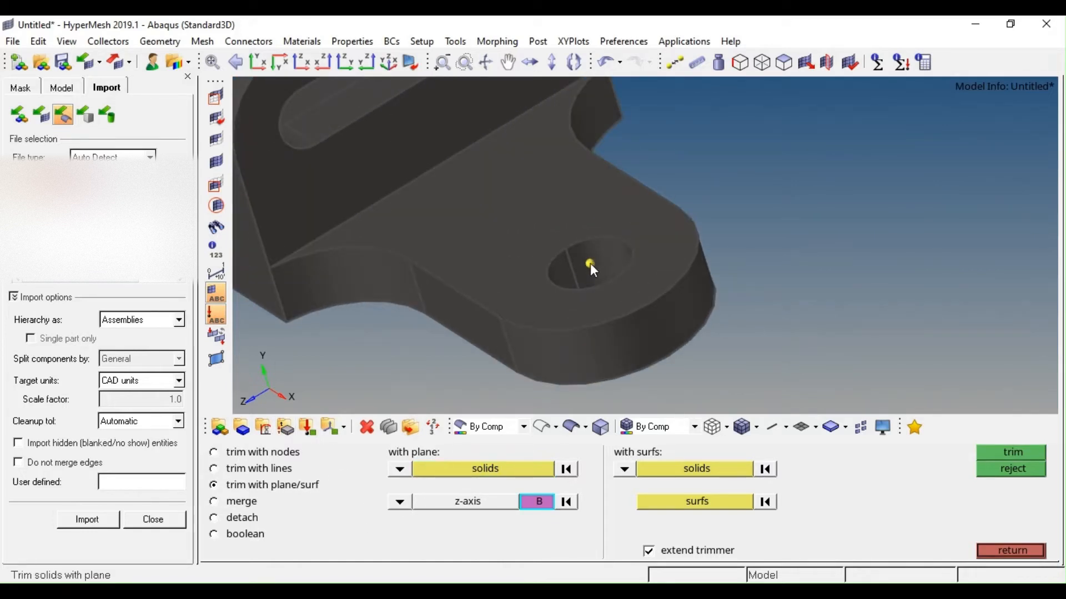
middle_click(591, 265)
scroll(592, 272, "down", 5)
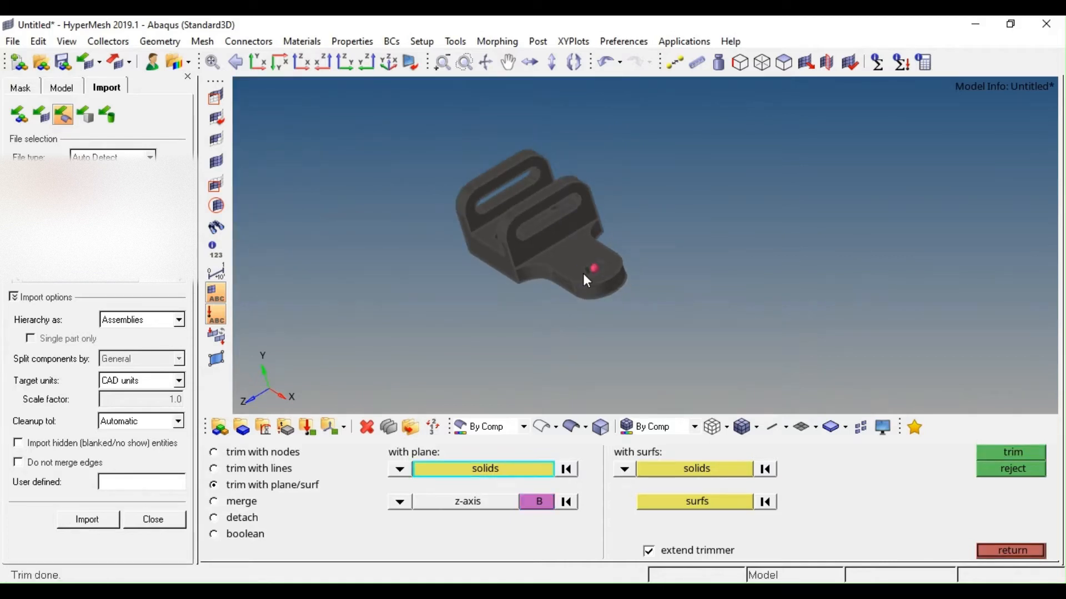
scroll(583, 273, "up", 3)
scroll(583, 273, "down", 1)
key("Escape")
Mask the half of the bracket solid on the negative Z side of the cut
key("F5")
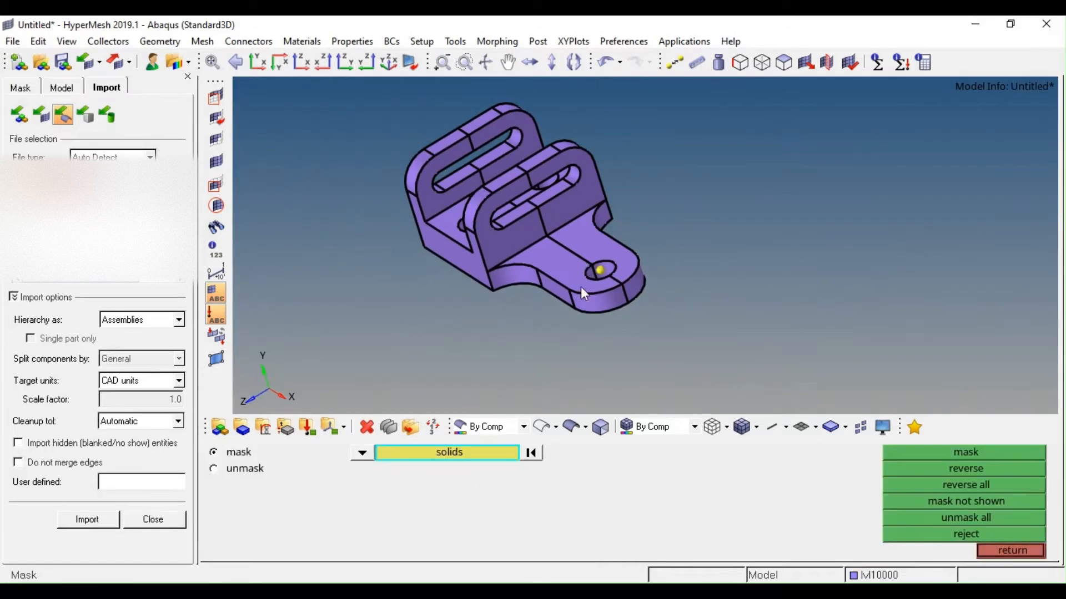
left_click(576, 248)
middle_click(578, 249)
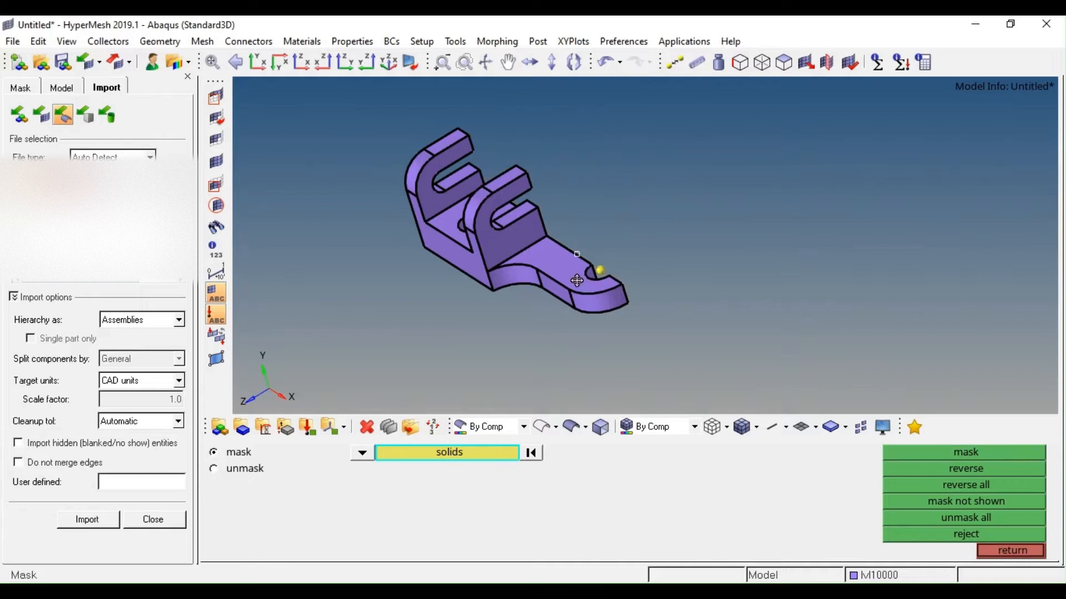
left_click_drag(576, 280, 555, 295, "ctrl")
right_click_drag(668, 286, 608, 284, "ctrl")
scroll(645, 253, "up", 4, "ctrl")
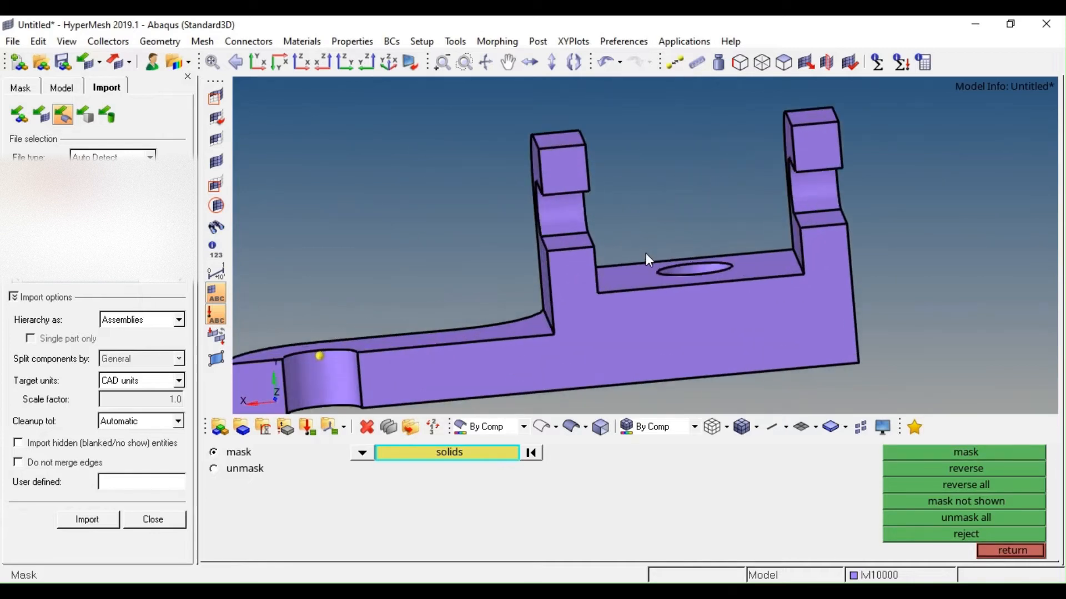
scroll(644, 328, "down", 3, "ctrl")
left_click_drag(644, 328, 595, 303, "ctrl")
scroll(609, 315, "up", 3, "ctrl")
key("Escape")
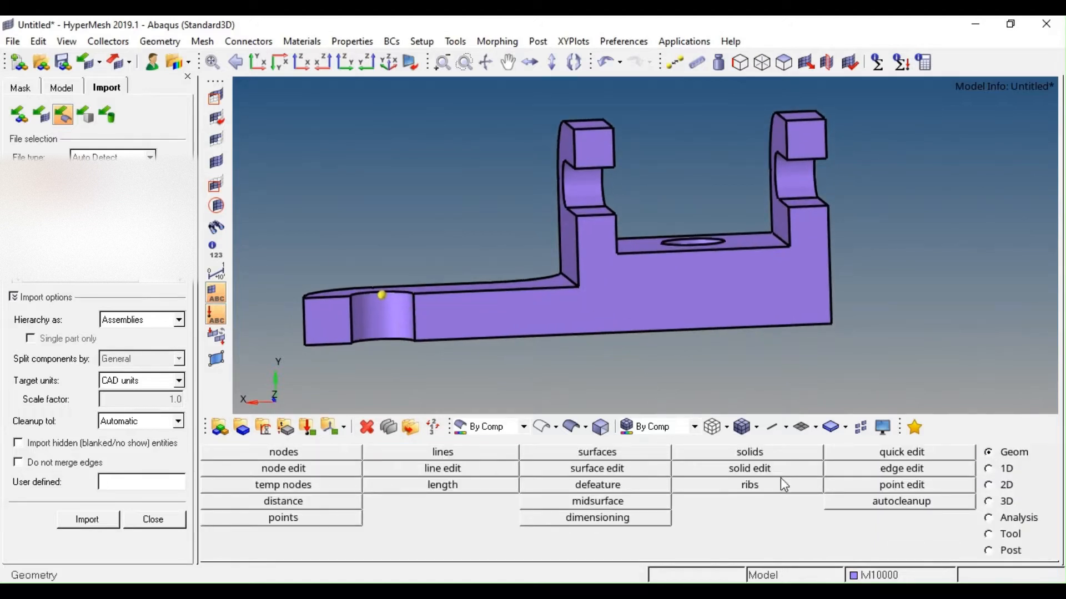
Trim the visible half solid with the upright's outer face surface next to the tongue, using extend trimmer, to separate the tongue
left_click(758, 470)
left_click(628, 271)
left_click(695, 502)
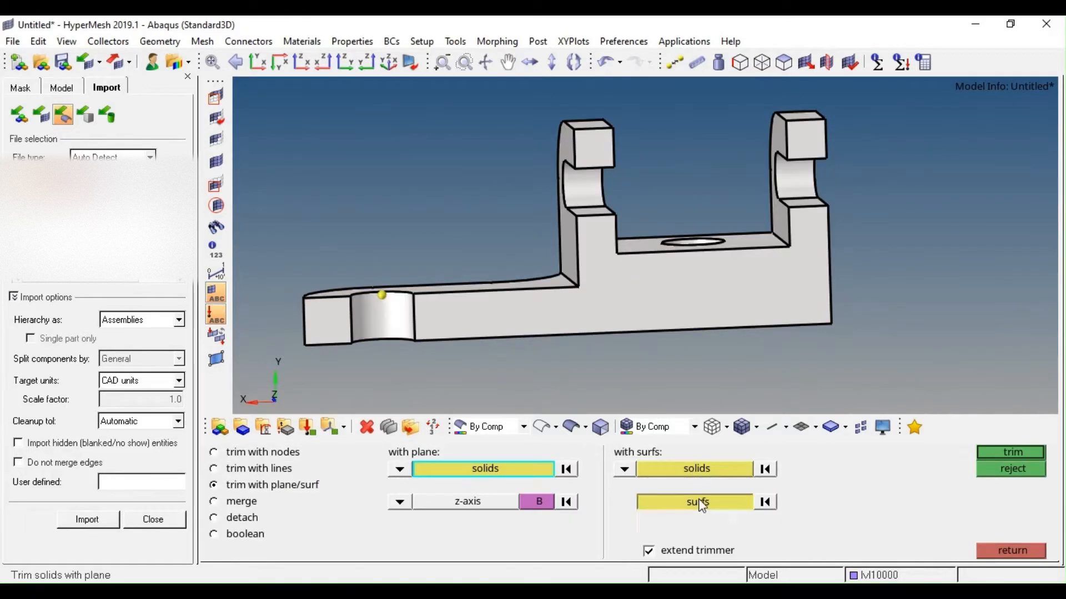
left_click(580, 304)
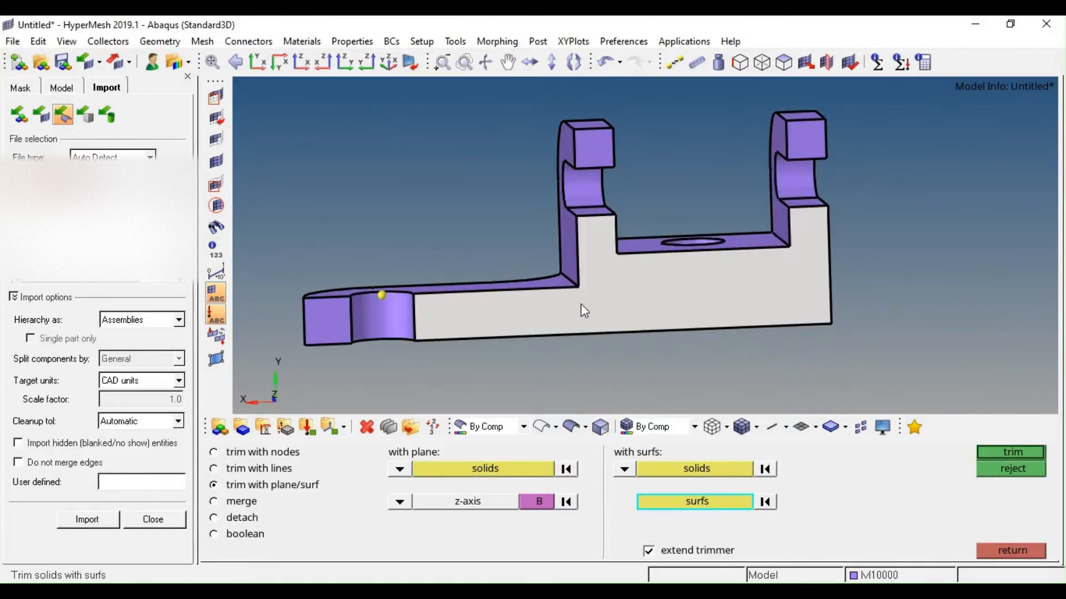
left_click(690, 476)
left_click(687, 502)
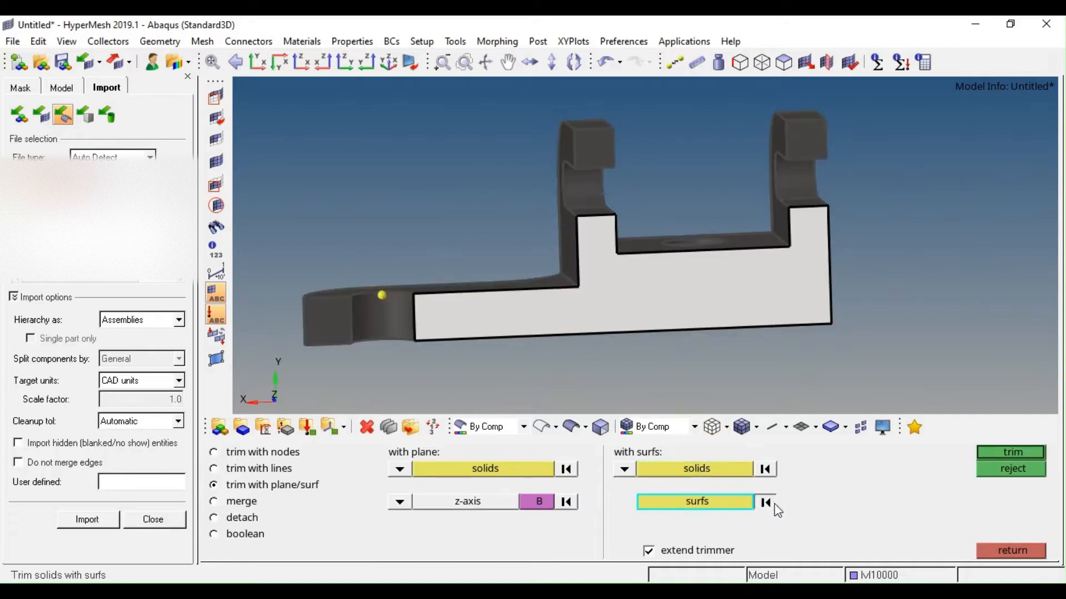
left_click(770, 503)
left_click_drag(626, 273, 635, 248, "ctrl")
left_click(574, 241)
middle_click(571, 291)
Create an arc-center node from the upper edge of the base hole between the two uprights
scroll(580, 298, "up", 2, "ctrl")
scroll(581, 298, "down", 2, "ctrl")
left_click_drag(629, 291, 658, 252, "ctrl")
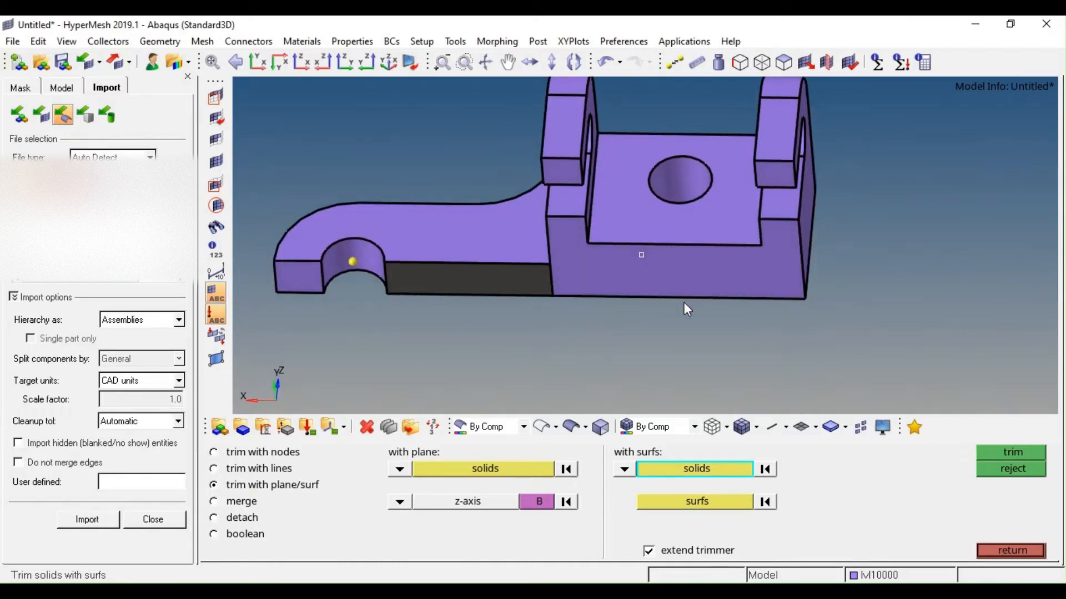
mouse_move(690, 224)
left_mouse_down("ctrl")
mouse_move(645, 226)
mouse_move(708, 213)
left_mouse_up("ctrl")
scroll(690, 202, "up", 2, "ctrl")
key("F8")
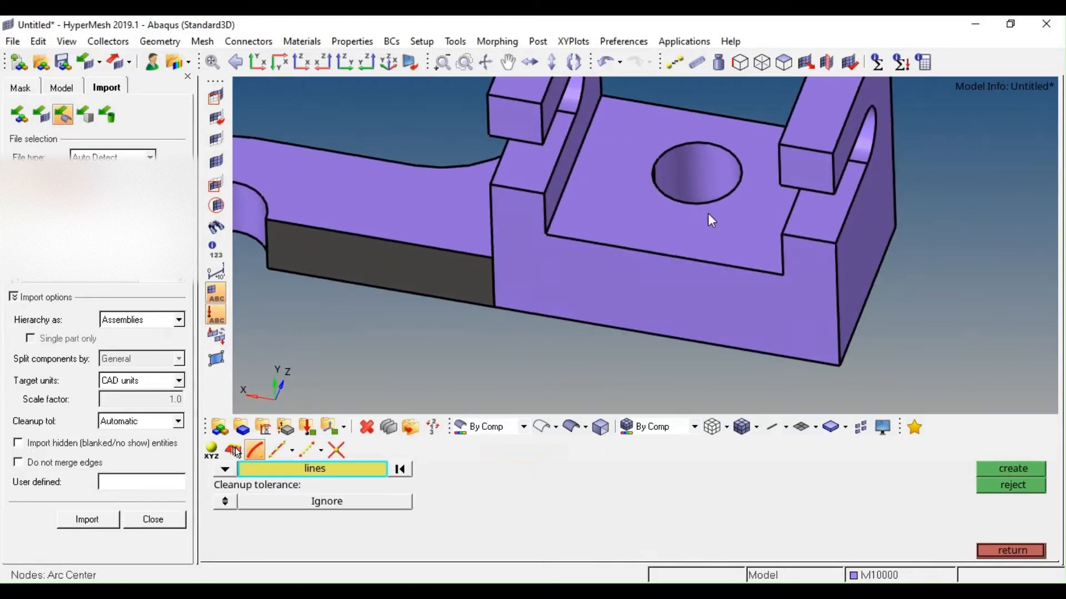
left_click(709, 198)
middle_click(707, 219)
scroll(704, 176, "down", 3, "ctrl")
right_click_drag(692, 249, 685, 265, "ctrl")
key("Escape")
Trim the base solid carrying the uprights with an x-axis plane through the base hole's center node
left_click(682, 464)
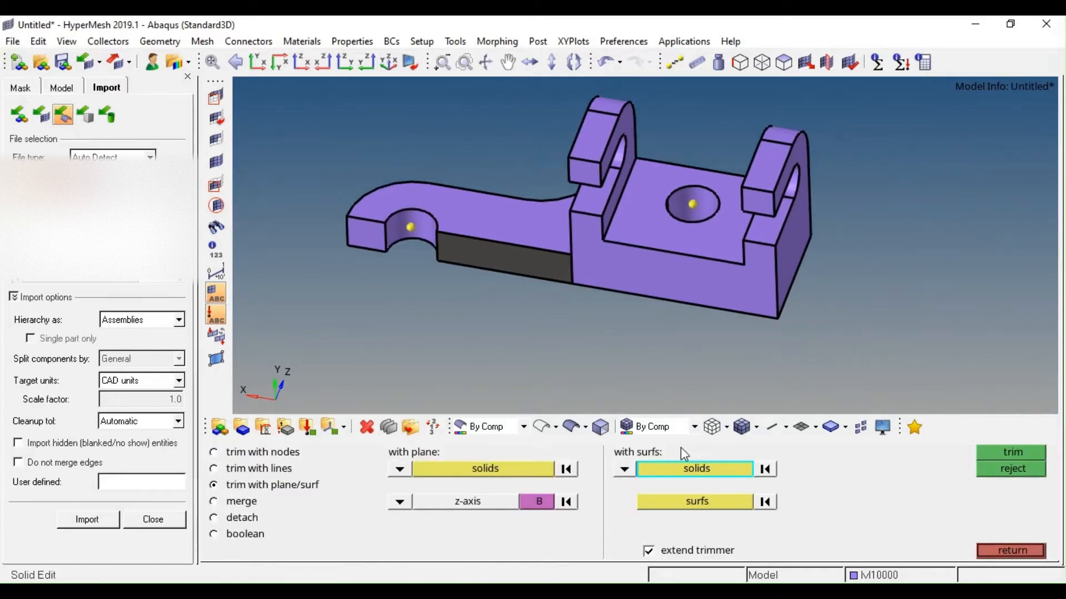
left_click(501, 473)
left_click(696, 242)
left_click_drag(694, 264, 658, 256, "ctrl")
left_click(392, 503)
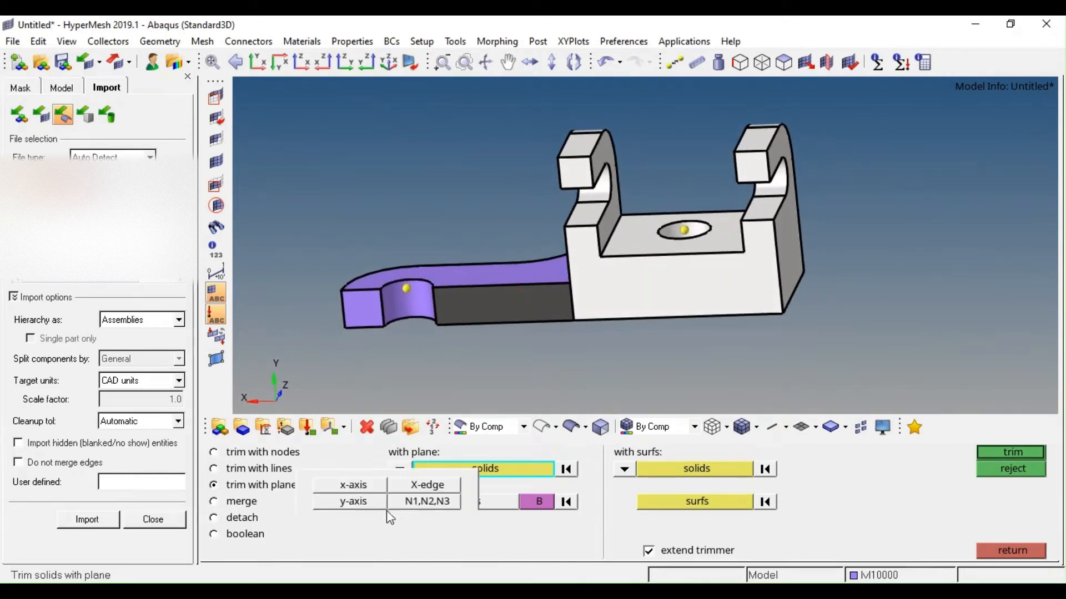
left_click(356, 486)
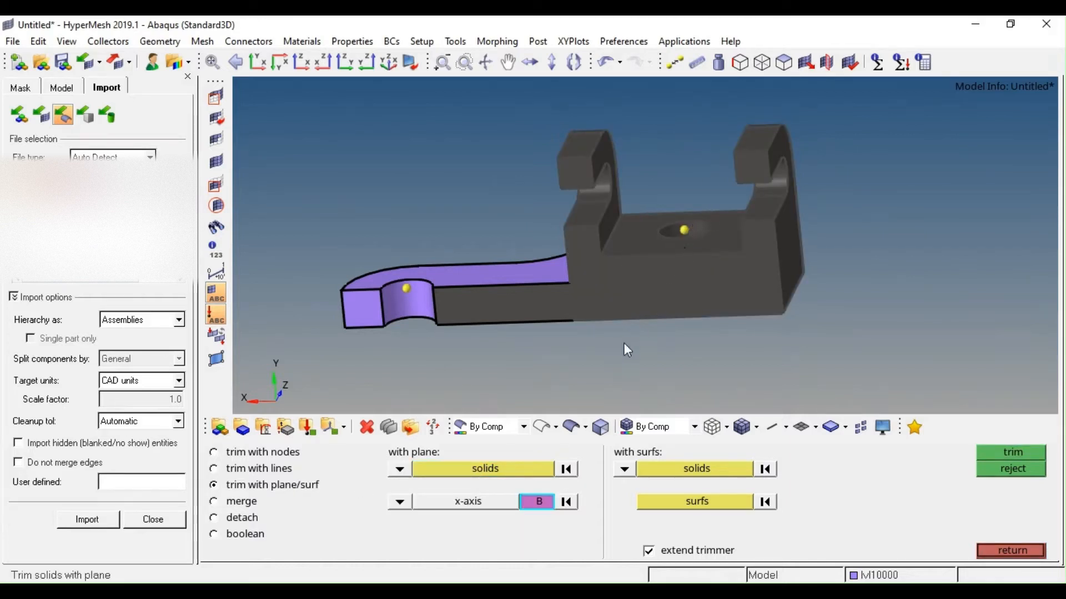
scroll(694, 244, "up", 3)
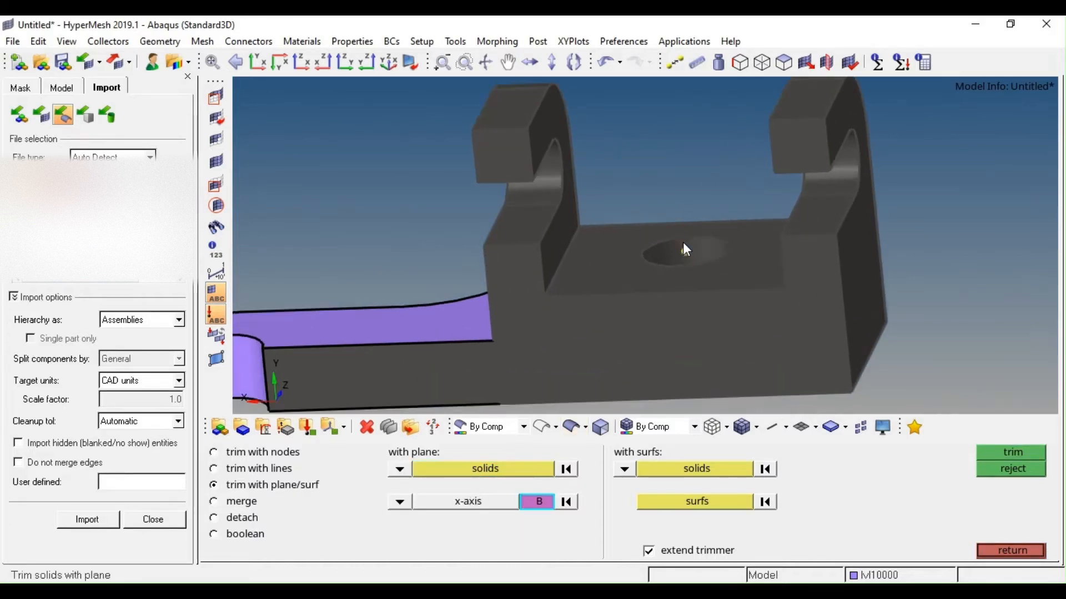
left_click(684, 254)
middle_click(708, 285)
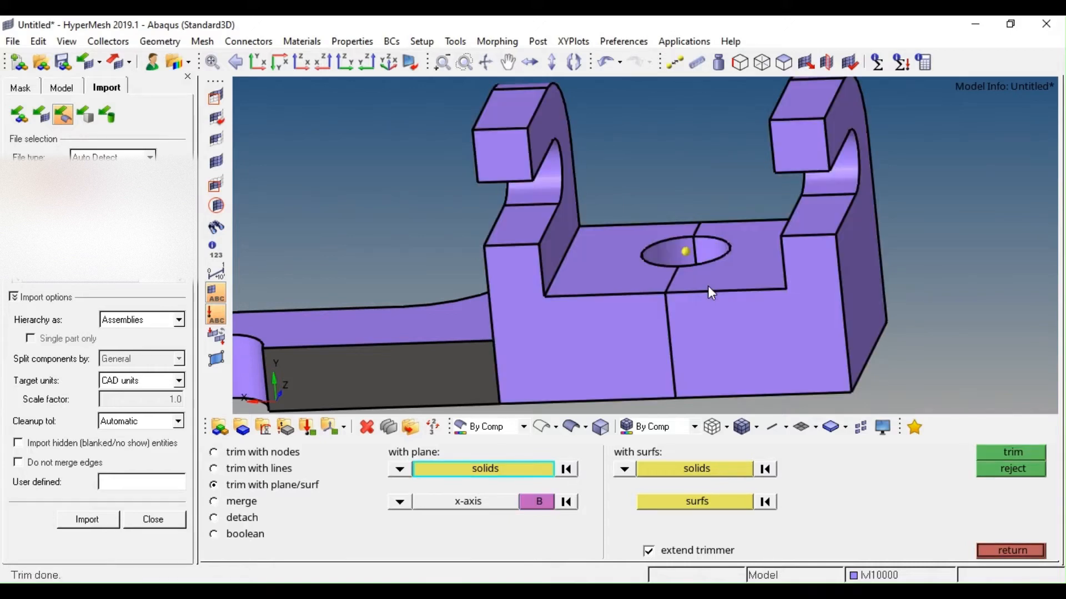
Mask the half of the trimmed base solid farther from the tongue
scroll(708, 285, "down", 3, "ctrl")
left_click_drag(708, 285, 725, 300, "ctrl")
key("F5")
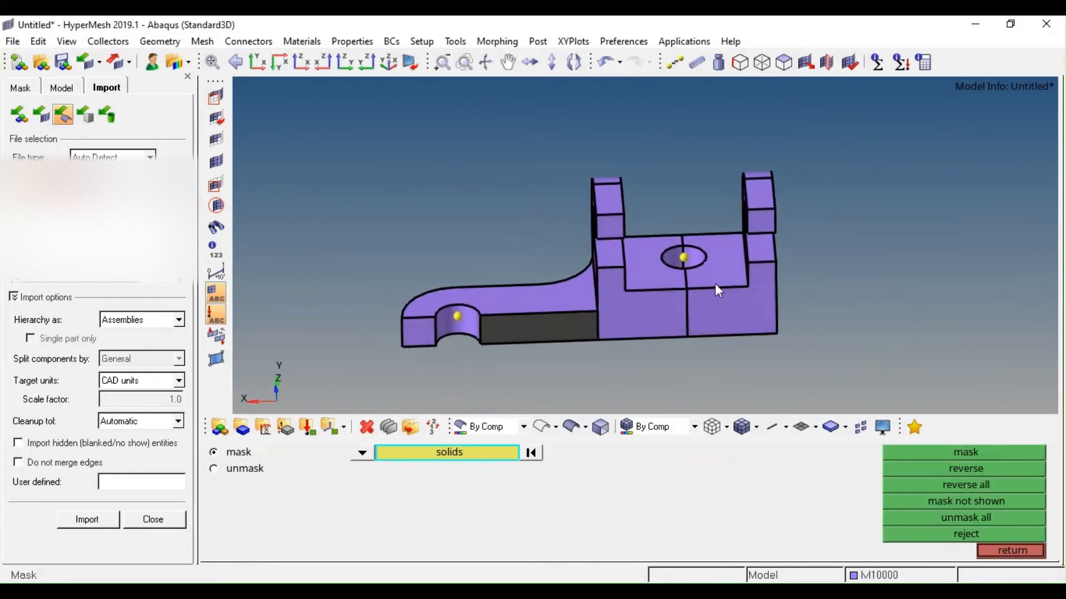
left_click(724, 268)
middle_click(725, 268)
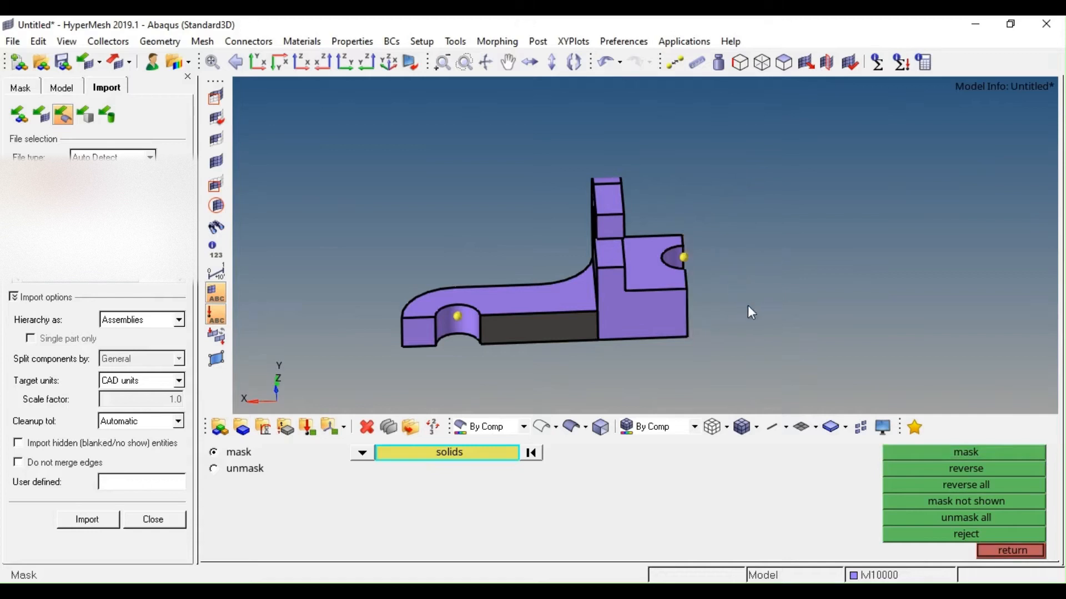
mouse_move(653, 276)
left_mouse_down("ctrl")
mouse_move(638, 285)
mouse_move(661, 294)
mouse_move(533, 305)
mouse_move(632, 310)
mouse_move(623, 333)
mouse_move(631, 284)
mouse_move(668, 296)
mouse_move(665, 280)
mouse_move(664, 301)
mouse_move(633, 309)
mouse_move(686, 286)
left_mouse_up("ctrl")
key("Escape")
key("Escape")
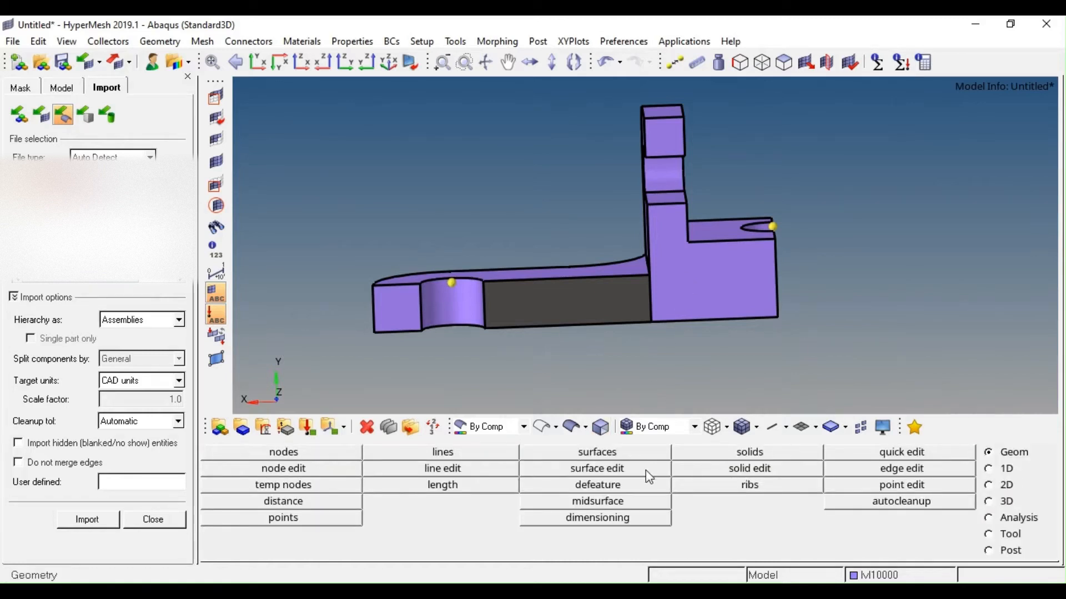
Trim the solid carrying the upright with the top surfaces of the tongue and the base, using extend trimmer
left_click(738, 470)
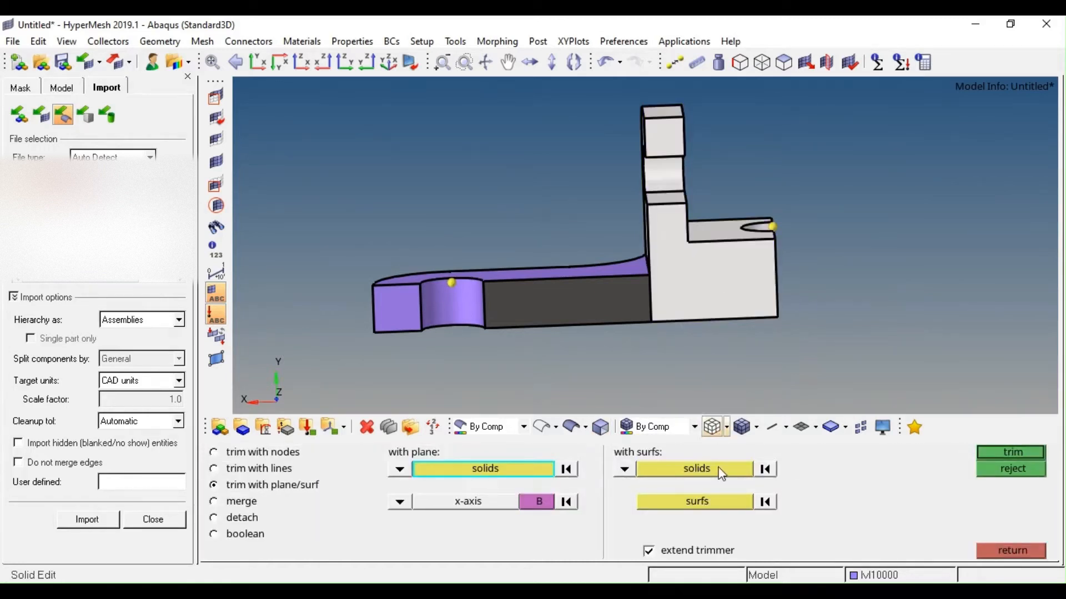
left_click(700, 503)
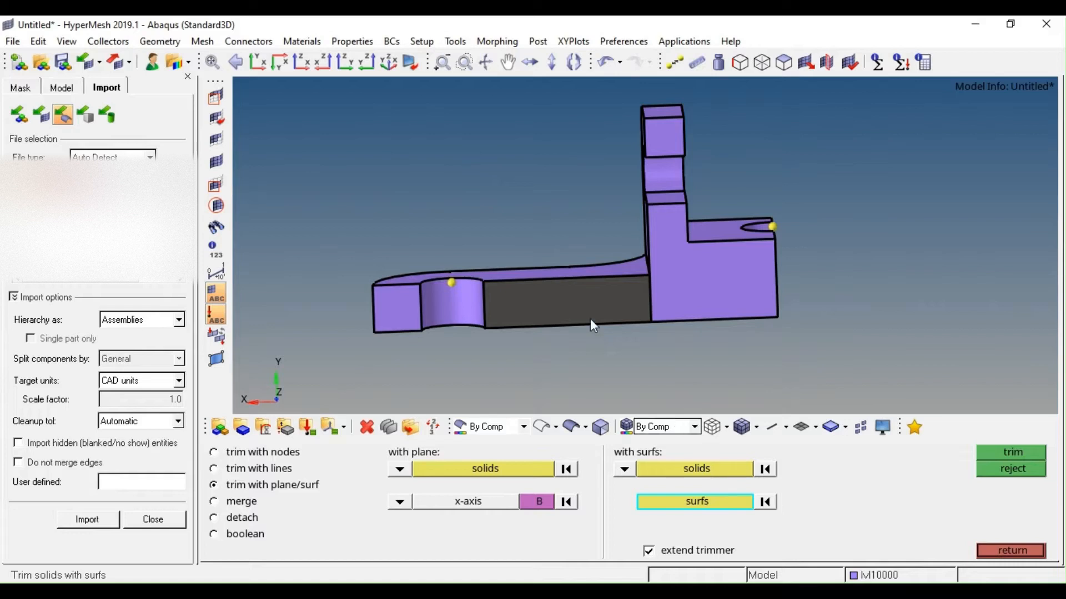
scroll(621, 269, "up", 3)
left_click(621, 269)
left_click(787, 217)
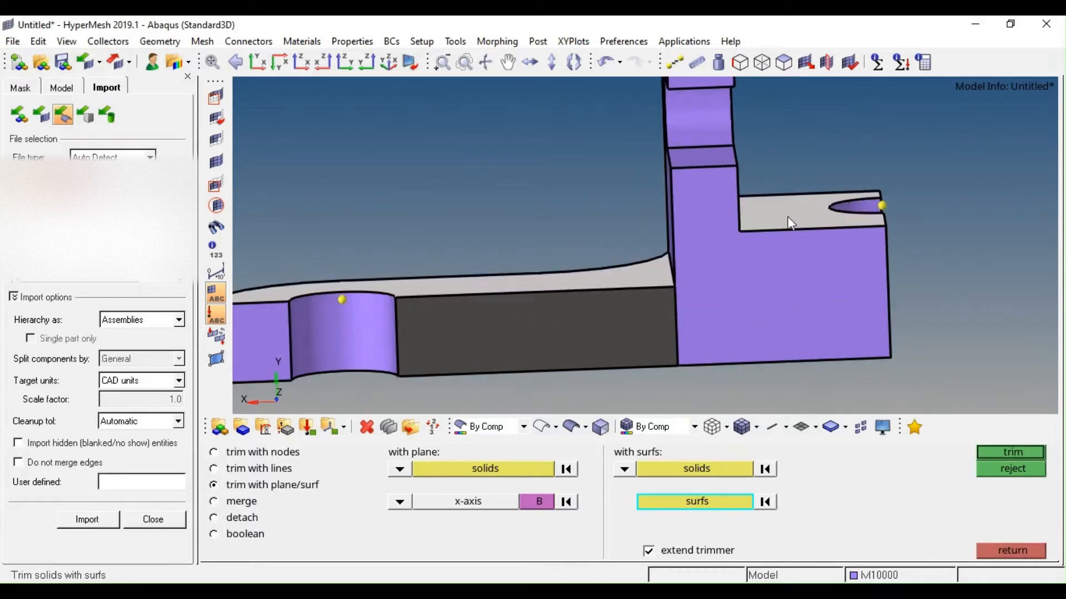
middle_click(715, 232)
left_click(728, 312)
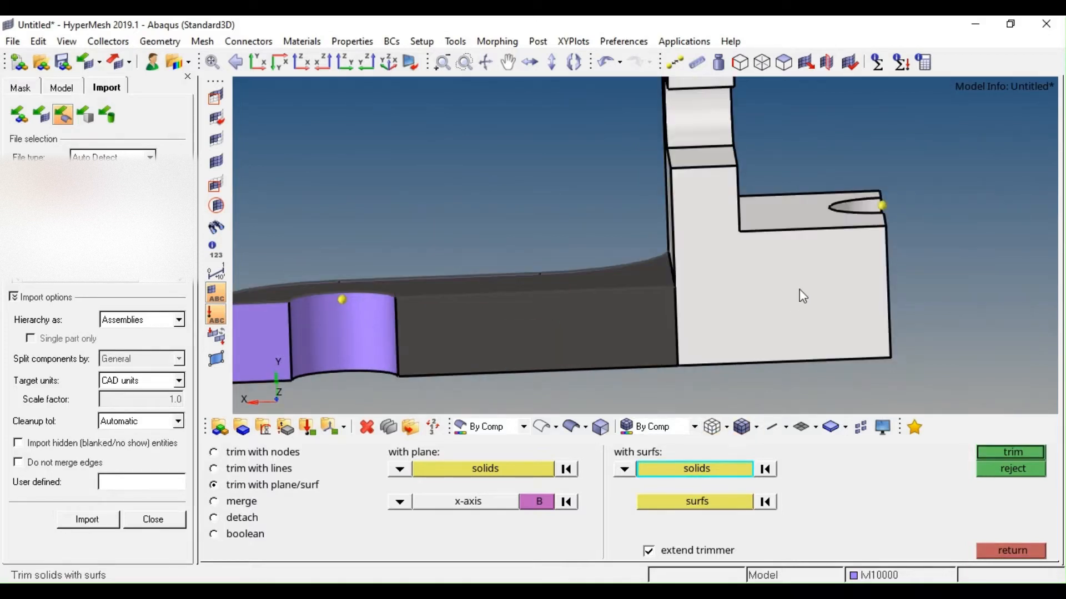
left_click(1003, 452)
scroll(724, 271, "down", 3, "ctrl")
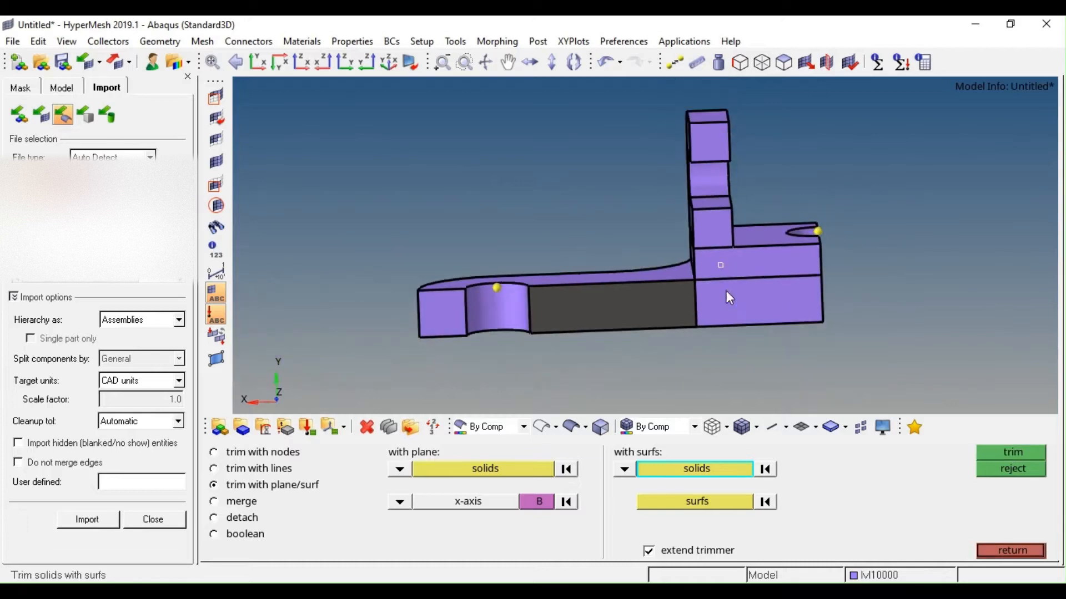
mouse_move(725, 291)
left_mouse_down("ctrl")
mouse_move(613, 294)
mouse_move(736, 268)
mouse_move(694, 290)
mouse_move(752, 266)
mouse_move(618, 290)
mouse_move(738, 274)
mouse_move(744, 295)
mouse_move(738, 276)
mouse_move(673, 288)
mouse_move(740, 261)
mouse_move(745, 244)
mouse_move(694, 233)
mouse_move(554, 243)
mouse_move(723, 254)
mouse_move(761, 245)
mouse_move(705, 243)
mouse_move(710, 261)
mouse_move(767, 225)
mouse_move(752, 278)
mouse_move(720, 254)
mouse_move(763, 245)
mouse_move(665, 245)
mouse_move(748, 237)
mouse_move(670, 255)
mouse_move(729, 242)
left_mouse_up("ctrl")
scroll(747, 229, "up", 3, "ctrl")
scroll(729, 242, "up", 3, "ctrl")
right_click_drag(725, 234, 717, 236, "ctrl")
key("Escape")
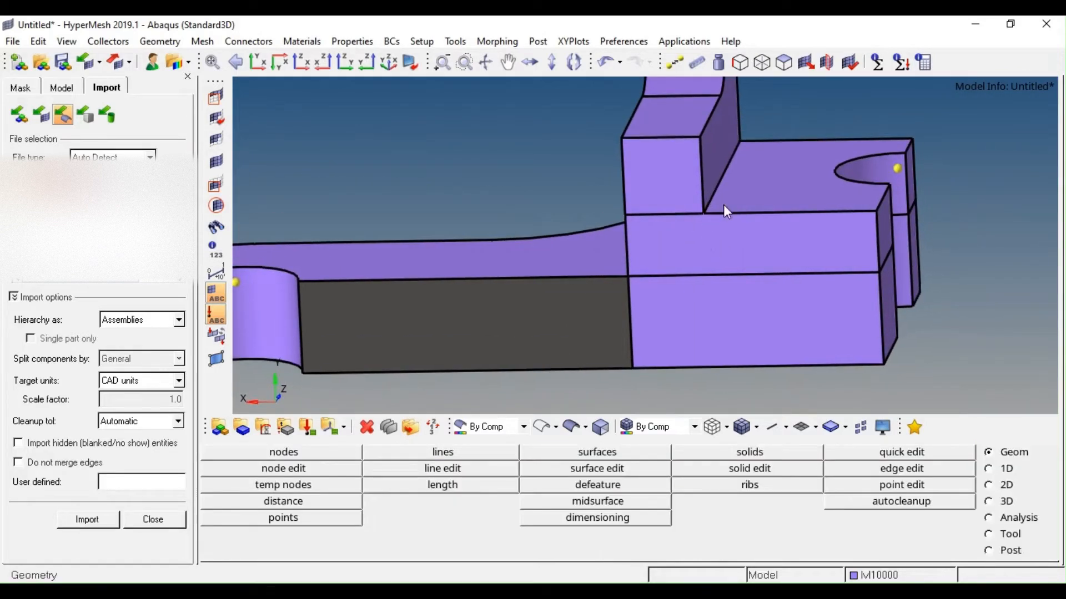
Trim the upper and lower base solids with the upright's side face that faces the base hole, using extend trimmer
left_click(760, 469)
left_click(717, 256)
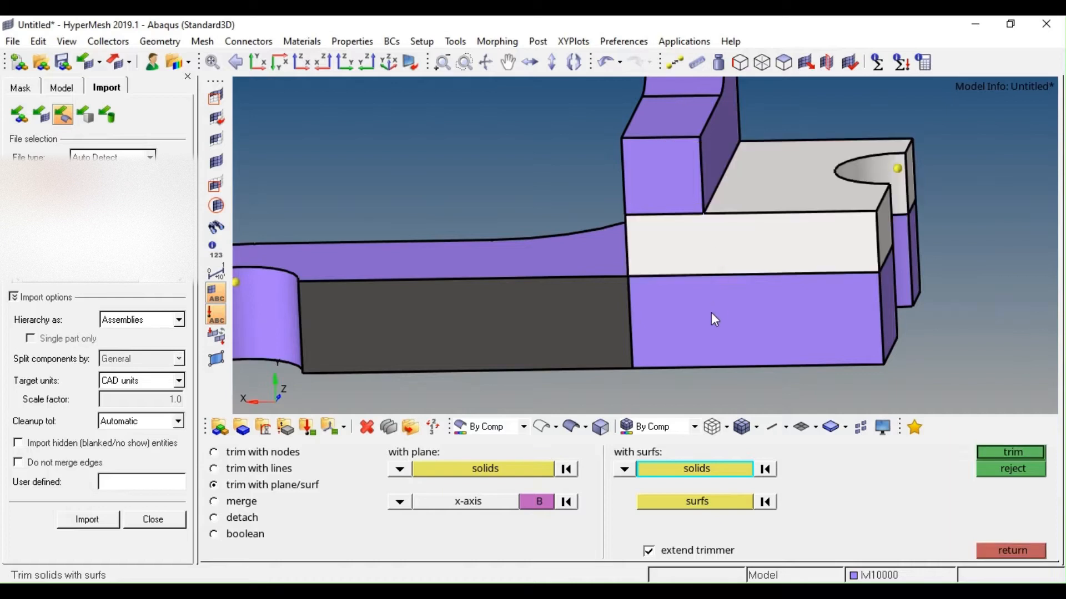
left_click(711, 312)
scroll(697, 339, "down", 2)
left_click(676, 503)
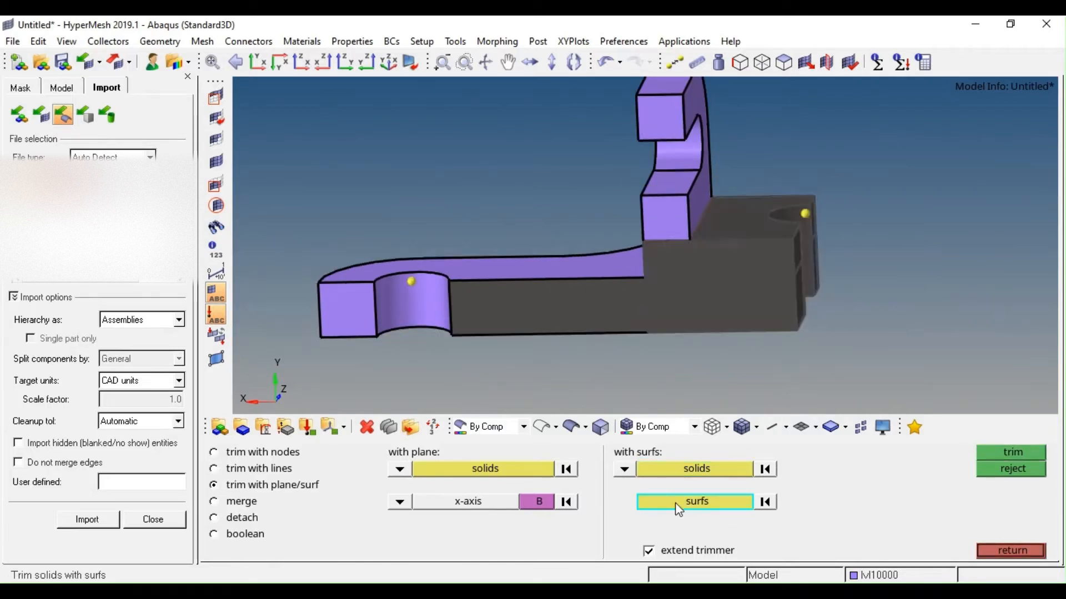
scroll(718, 233, "up", 2)
middle_click(698, 181)
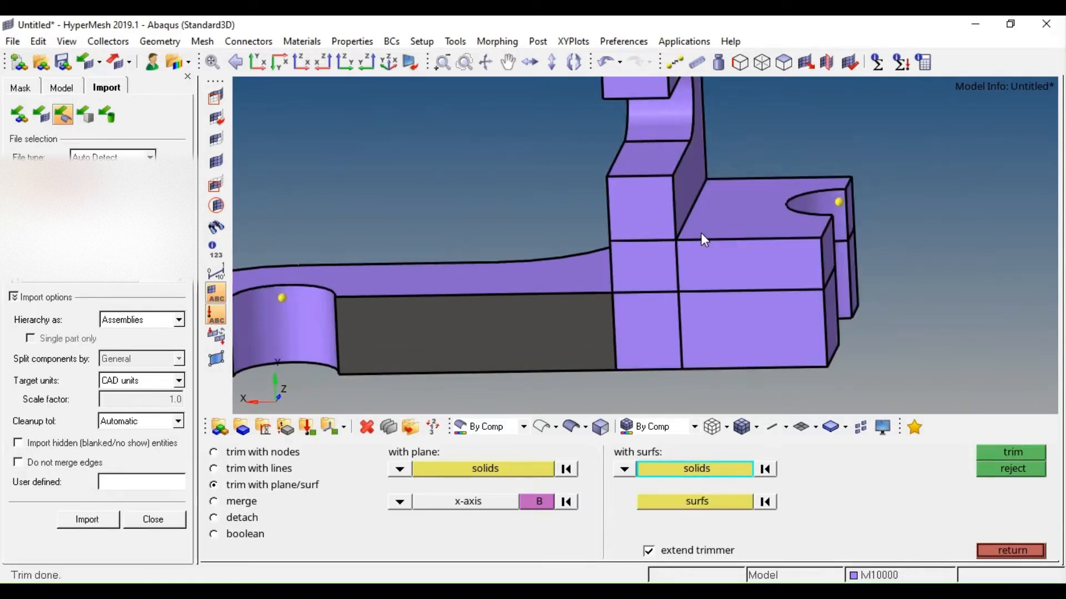
scroll(701, 232, "down", 3)
left_click_drag(717, 278, 691, 304, "ctrl")
key("Escape")
Save the current view together with its mask state in the first view slot
scroll(649, 290, "up", 3)
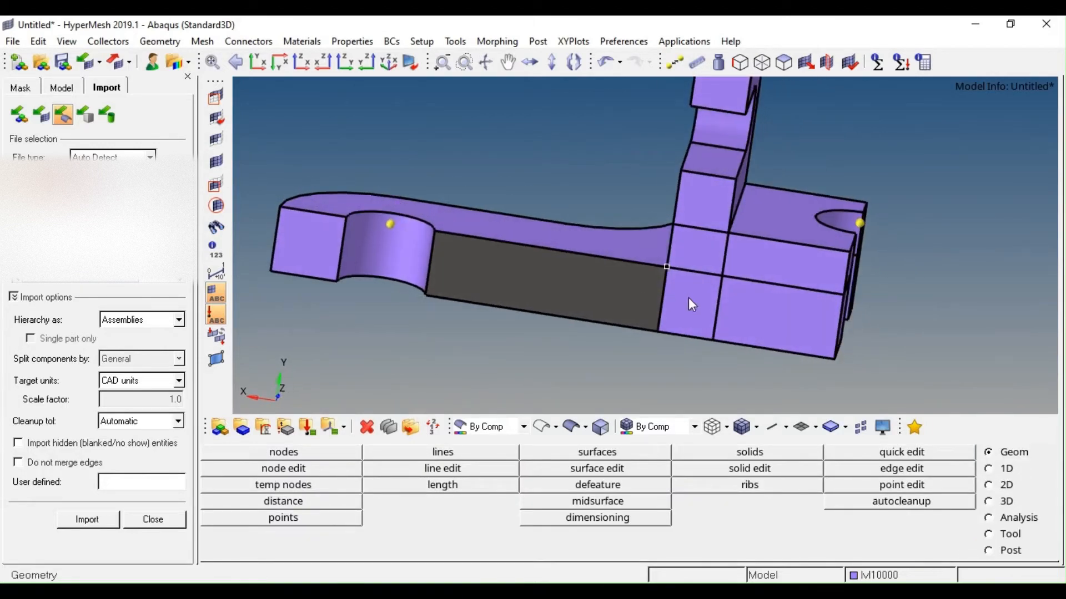
scroll(752, 319, "down", 3)
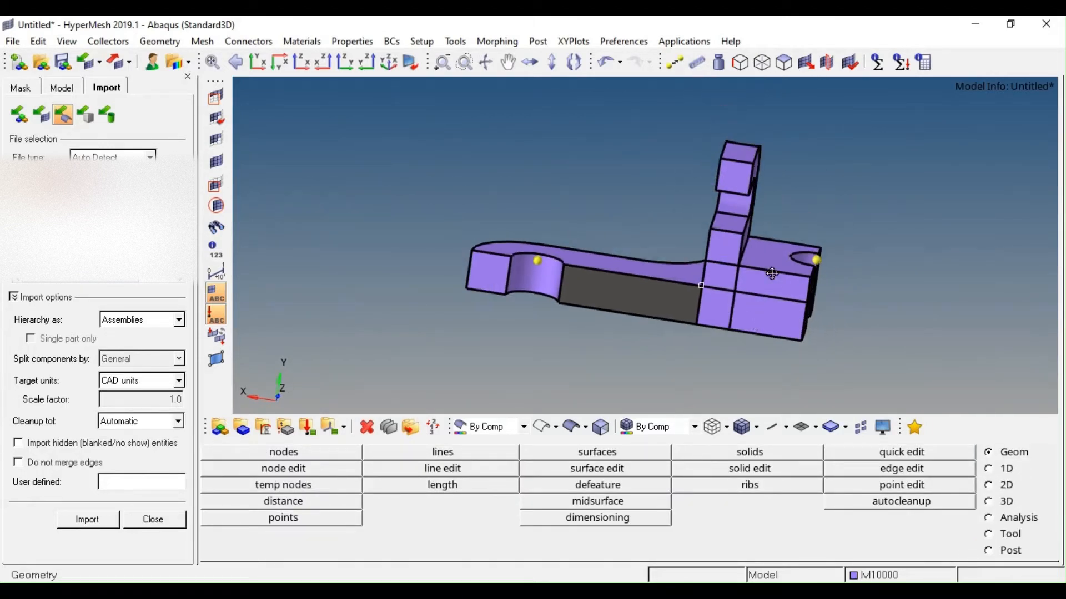
left_click(771, 274, "ctrl")
left_click_drag(758, 275, 738, 295, "ctrl")
scroll(734, 287, "up", 4)
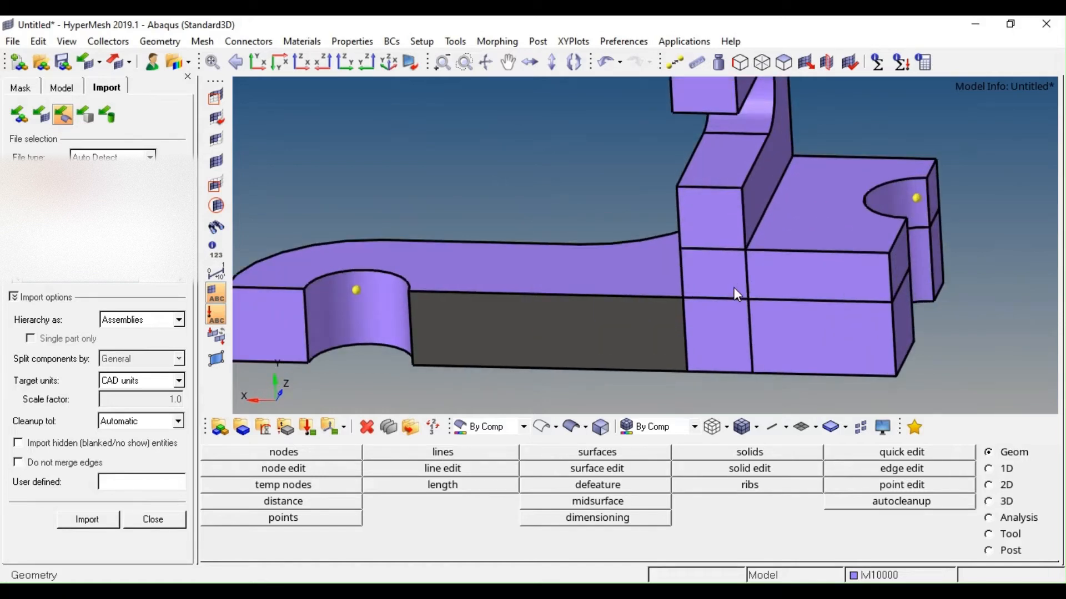
key("F5")
key("v")
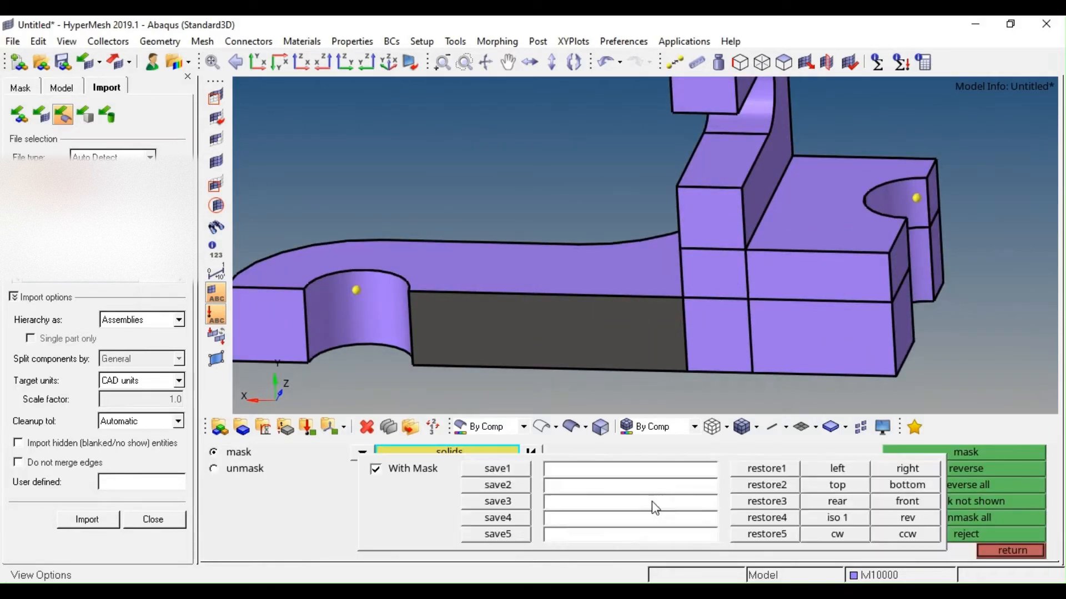
left_click(493, 469)
Mask the two upper base blocks and the upright, keeping the tongue and the lower base solids displayed
right_click_drag(737, 322, 711, 323, "ctrl")
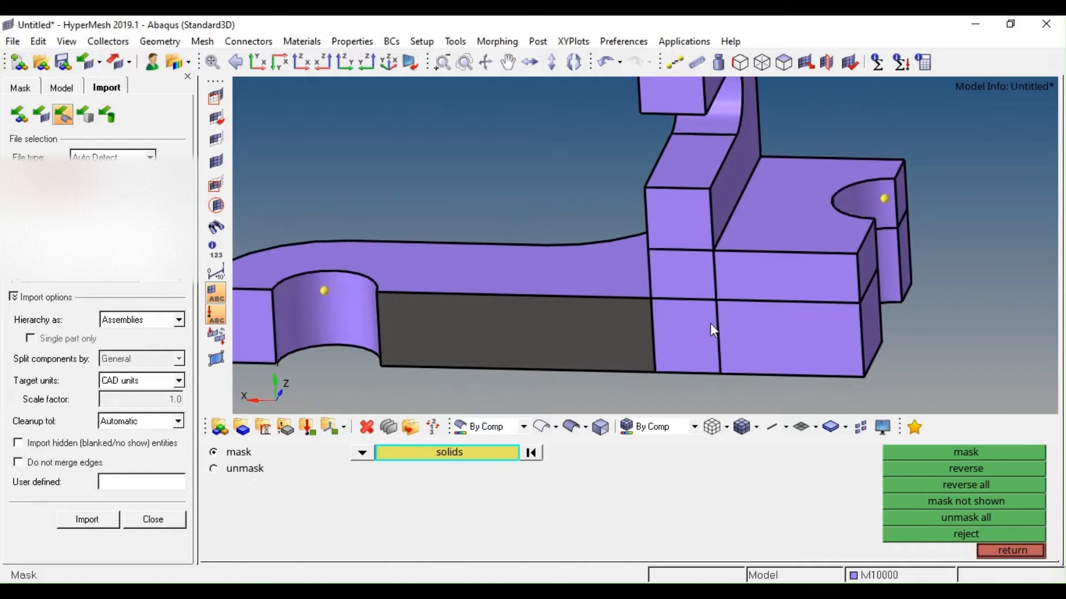
left_click(692, 339)
left_click(777, 337)
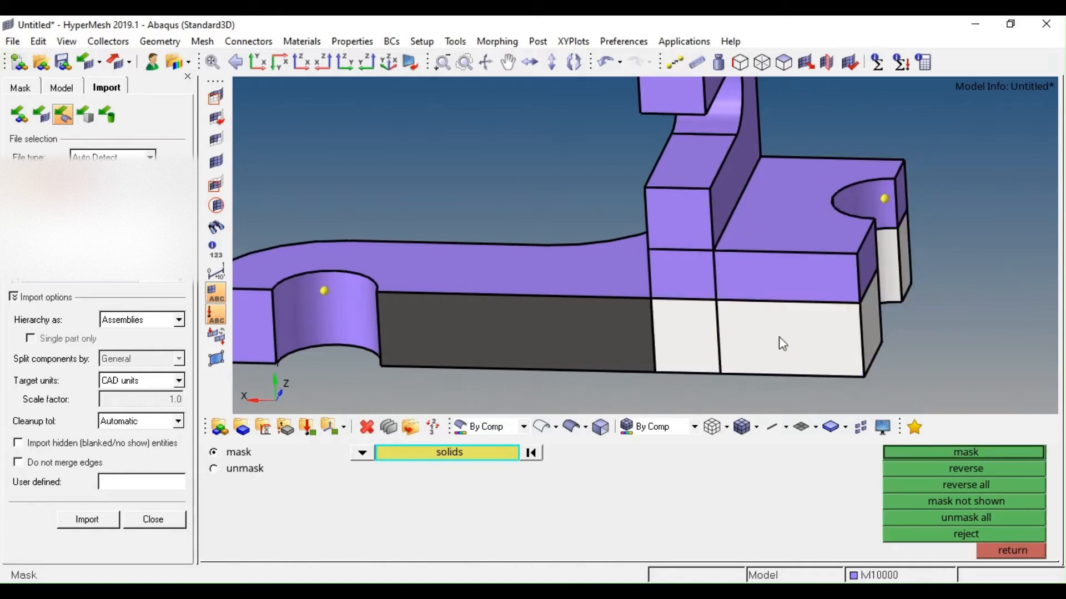
right_click(749, 333)
right_click(681, 331)
left_click(664, 275)
left_click(742, 275)
left_click(702, 201)
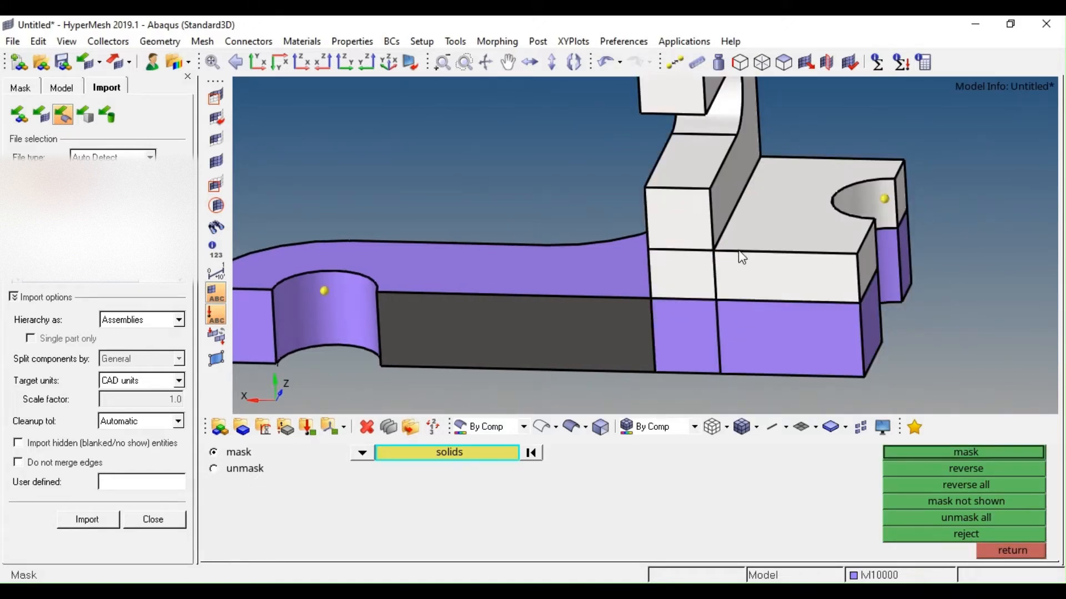
middle_click(738, 249)
Batchmesh the top surfaces of the tongue and the two lower base blocks at element size 2 with keep connectivity
scroll(732, 308, "down", 2, "ctrl")
left_click_drag(718, 305, 678, 289, "ctrl")
key("F12")
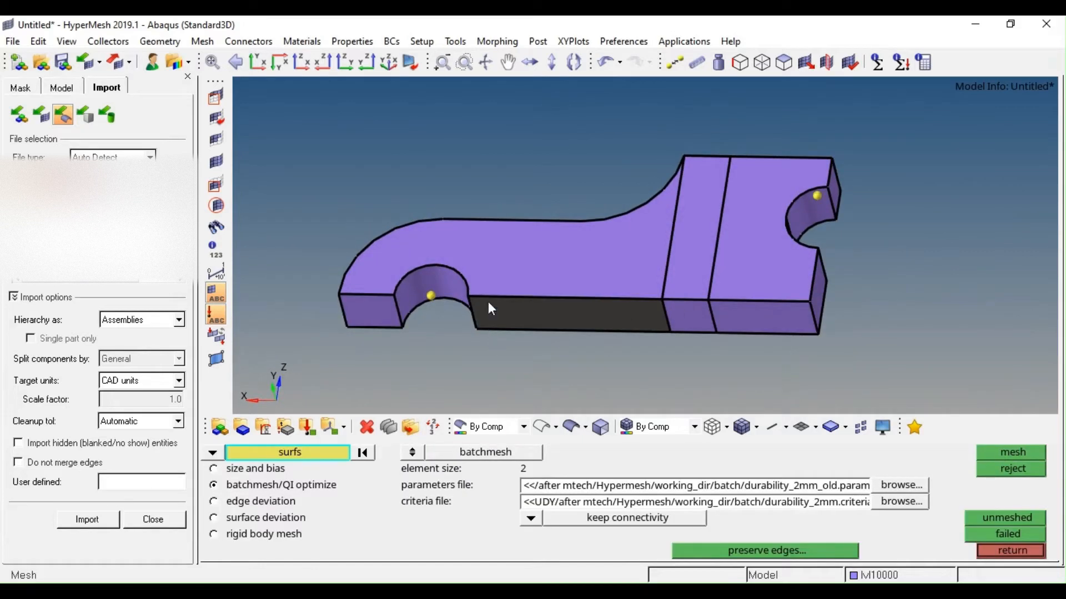
left_click(577, 271)
left_click(691, 270)
left_click(764, 238)
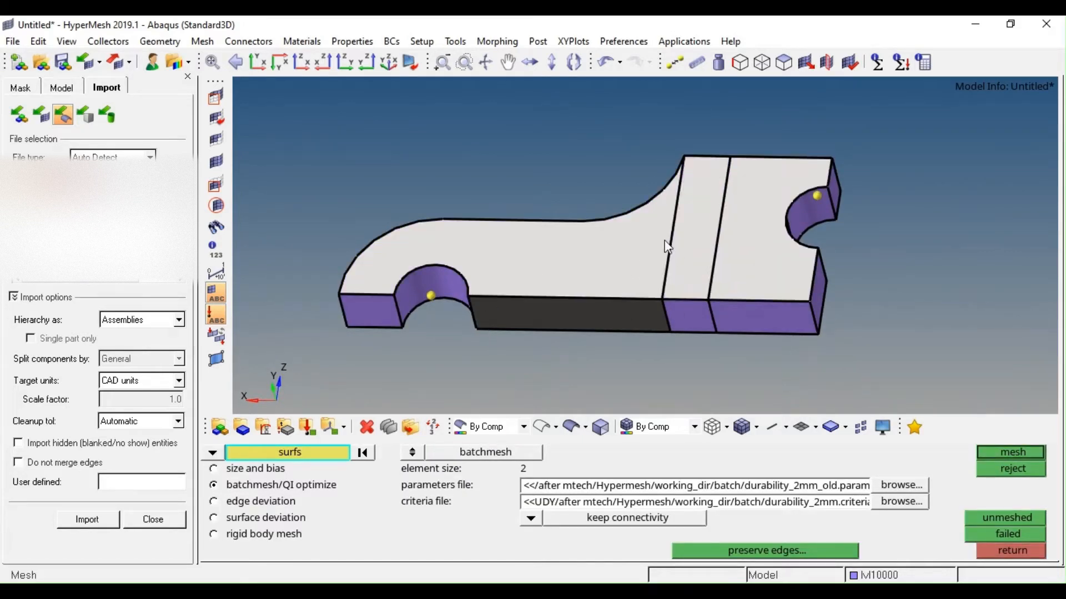
left_click_drag(666, 241, 733, 281, "ctrl")
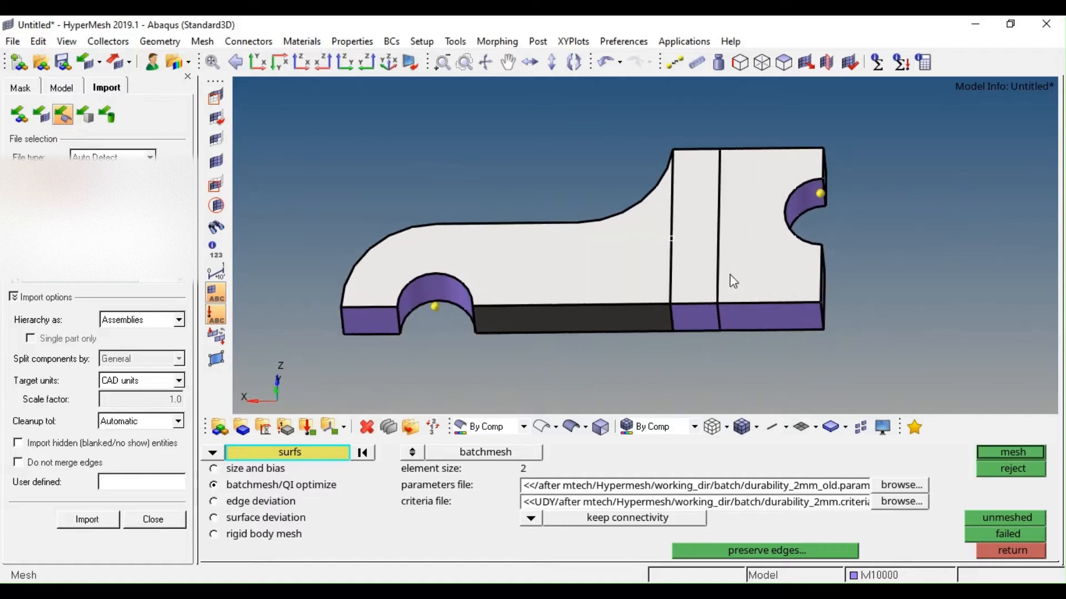
middle_click(694, 264)
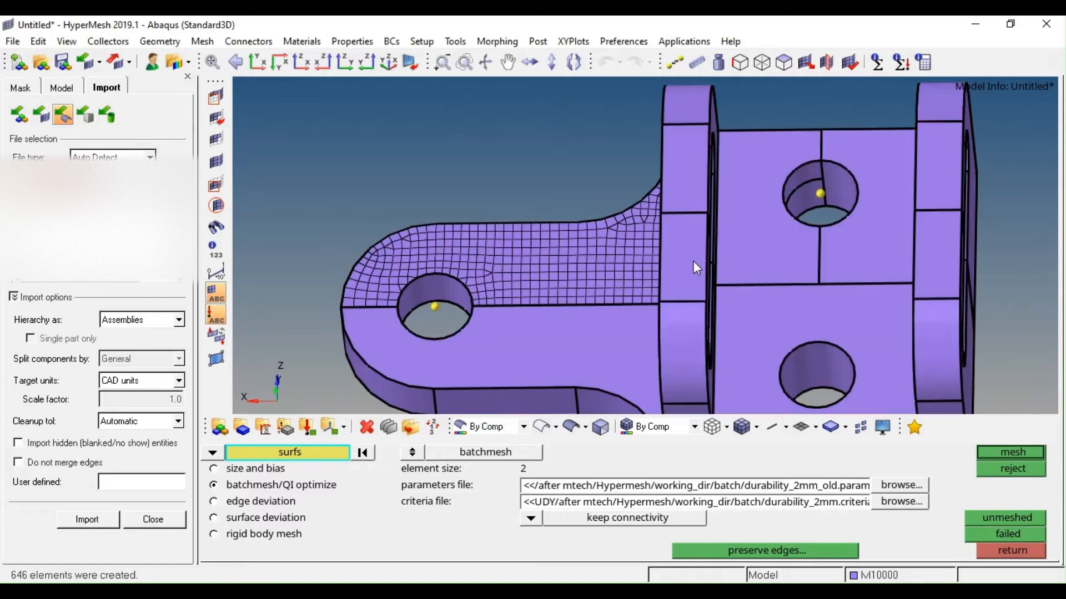
Restore the first saved view with its mask and display the geometry as wireframe
key("v")
left_click(758, 486)
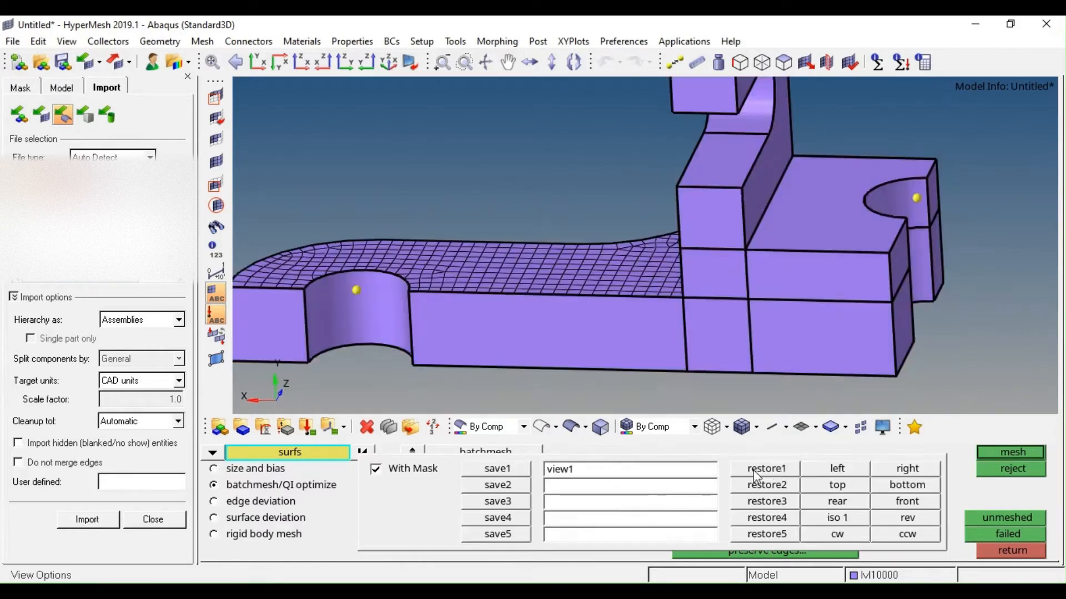
left_click(541, 426)
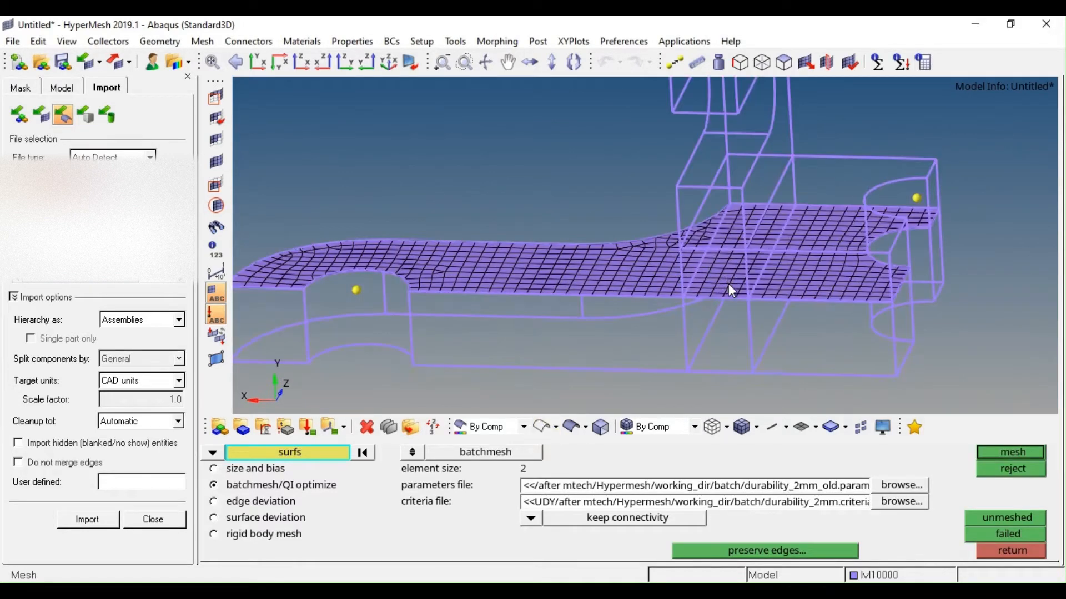
Examine the surface mesh around the tongue hole, along the curved transition and at the base hole
left_click_drag(778, 309, 725, 304, "ctrl")
left_click_drag(690, 210, 753, 201, "ctrl")
left_click_drag(749, 194, 720, 158, "ctrl")
scroll(717, 215, "down", 2, "ctrl")
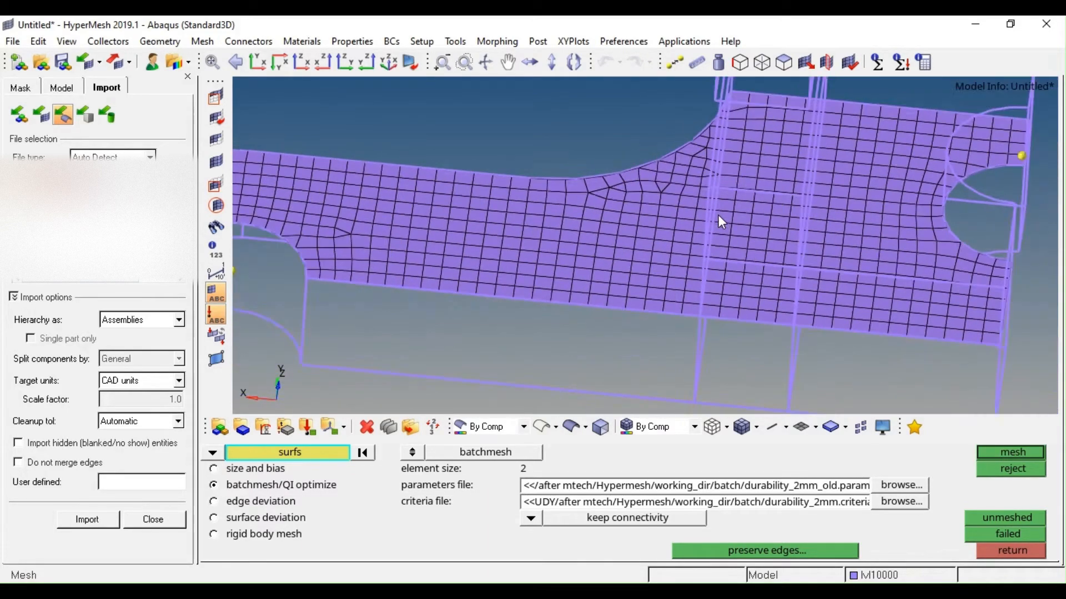
left_click_drag(718, 215, 692, 264, "ctrl")
right_click_drag(691, 263, 793, 243, "ctrl")
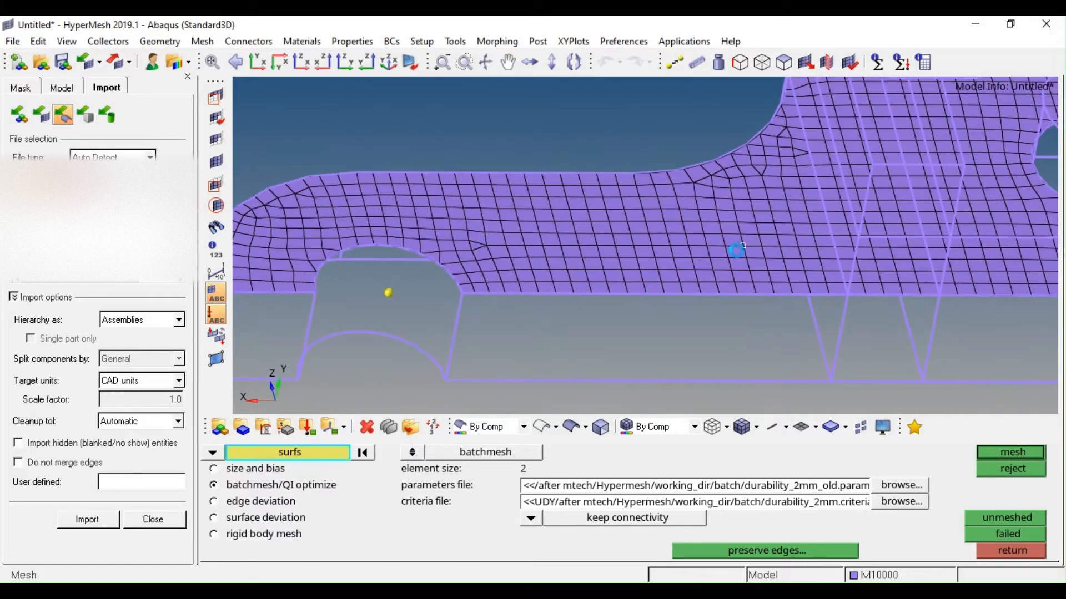
left_click_drag(735, 248, 580, 251, "ctrl")
right_click_drag(375, 258, 565, 242, "ctrl")
scroll(519, 248, "up", 3, "ctrl")
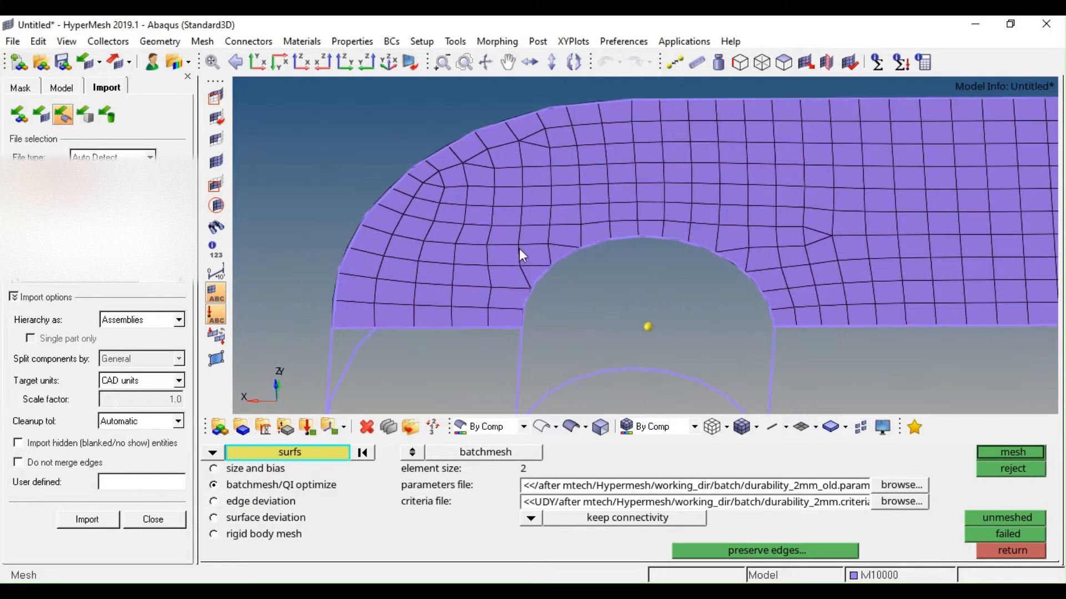
scroll(521, 248, "down", 3, "ctrl")
right_click_drag(636, 240, 666, 232, "ctrl")
key("Escape")
right_click(891, 255, "ctrl")
right_click_drag(891, 260, 693, 237, "ctrl")
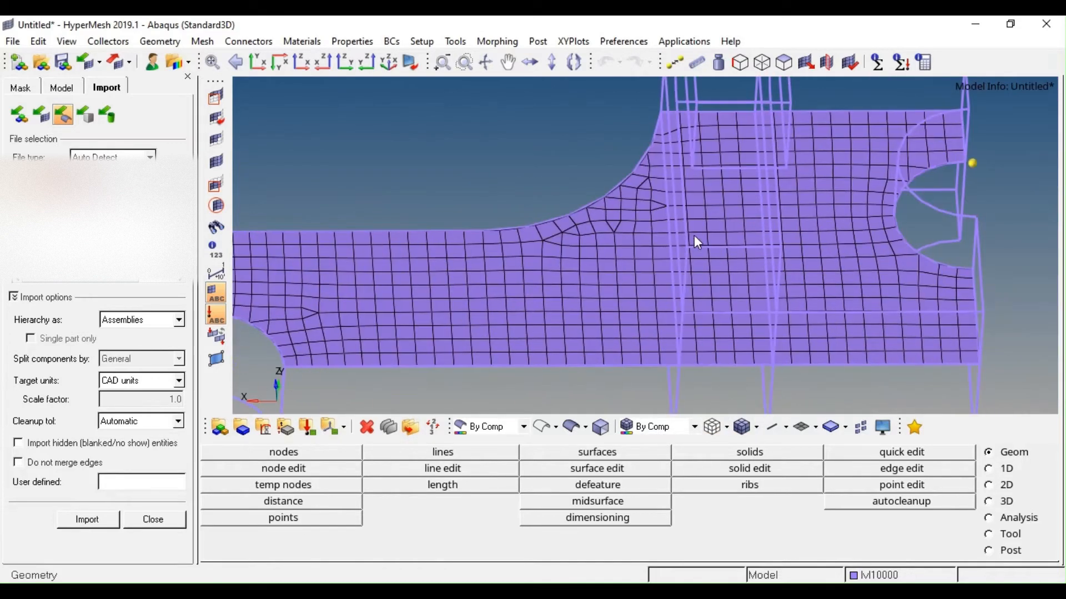
Color the elements by configuration and inspect the element types along the curved transition between tongue and base
scroll(694, 237, "up", 3, "ctrl")
left_click_drag(694, 245, 721, 246, "ctrl")
scroll(721, 246, "down", 3, "ctrl")
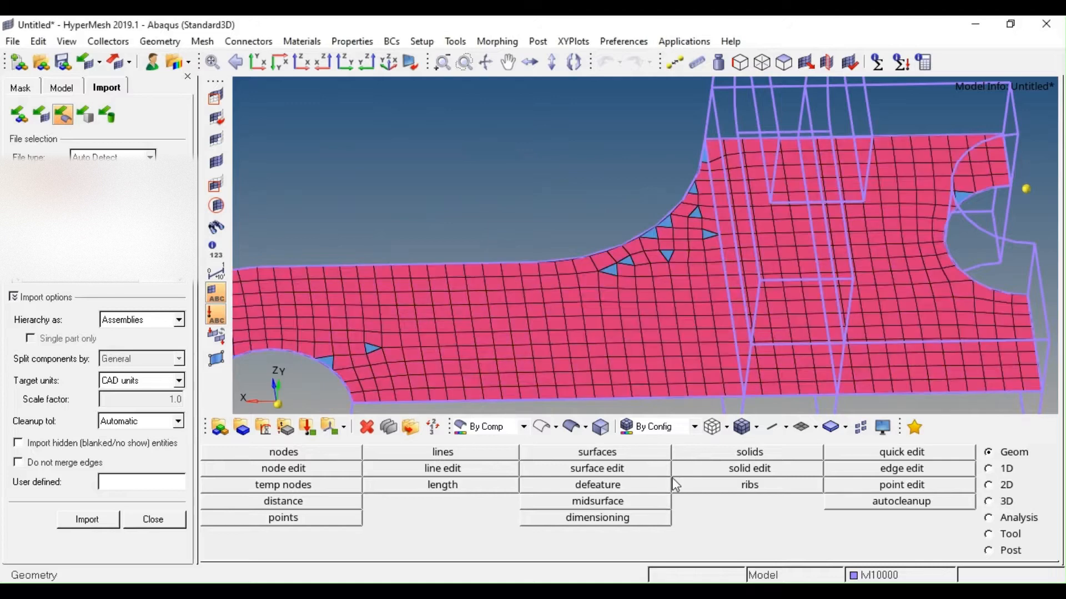
left_click_drag(689, 292, 702, 269, "ctrl")
key("F5")
right_click_drag(702, 270, 665, 154, "ctrl")
scroll(665, 154, "up", 4, "ctrl")
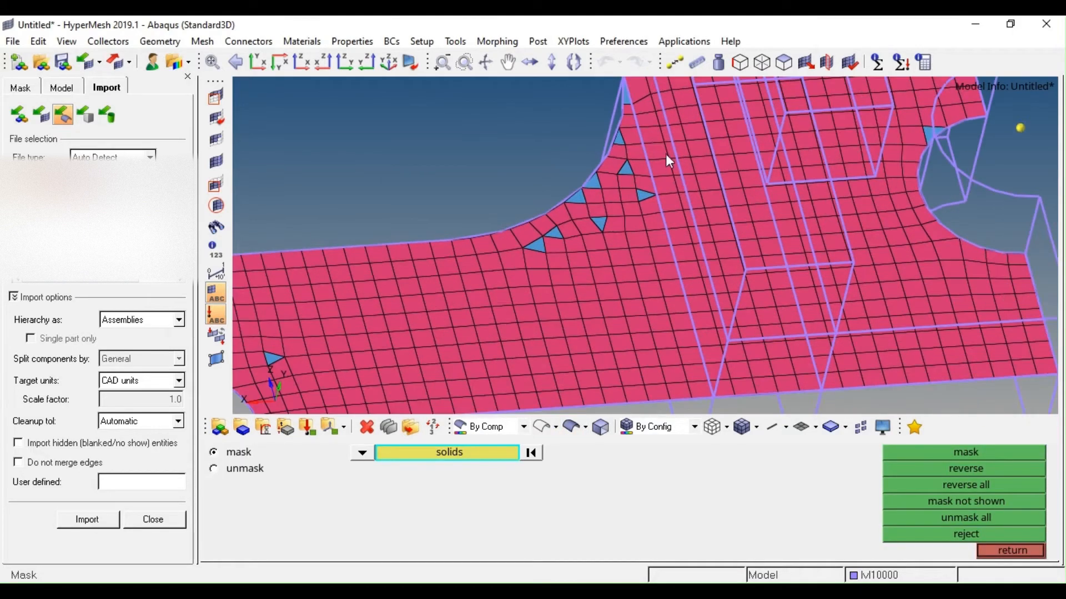
mouse_move(642, 196)
left_mouse_down("ctrl")
mouse_move(622, 199)
mouse_move(655, 203)
left_mouse_up("ctrl")
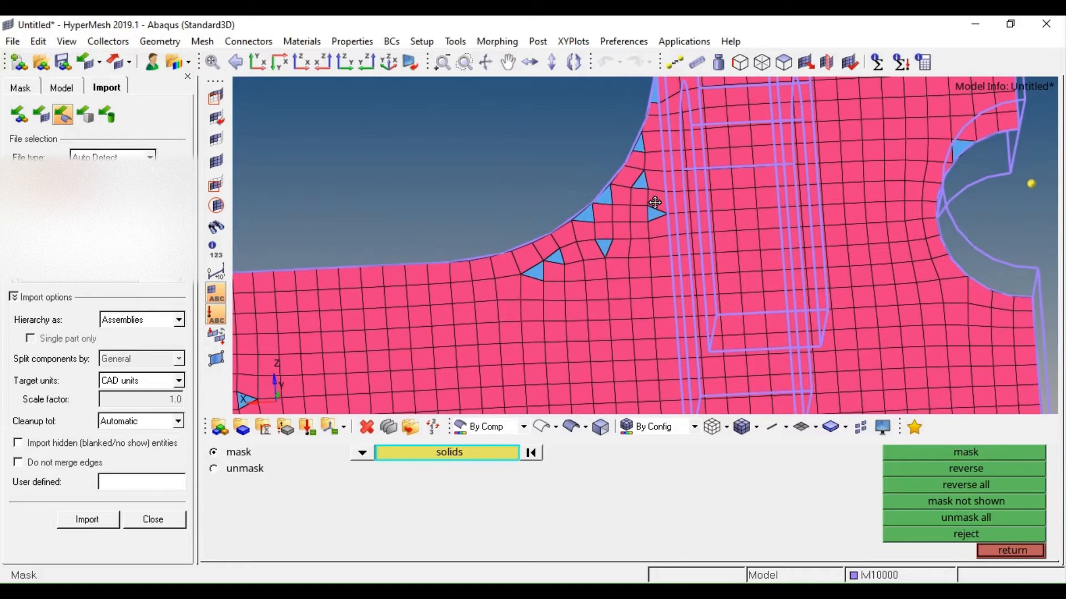
Set up a size and bias remesh of elements at size 2.000, mixed type, and select the patch along the curved transition
key("F12")
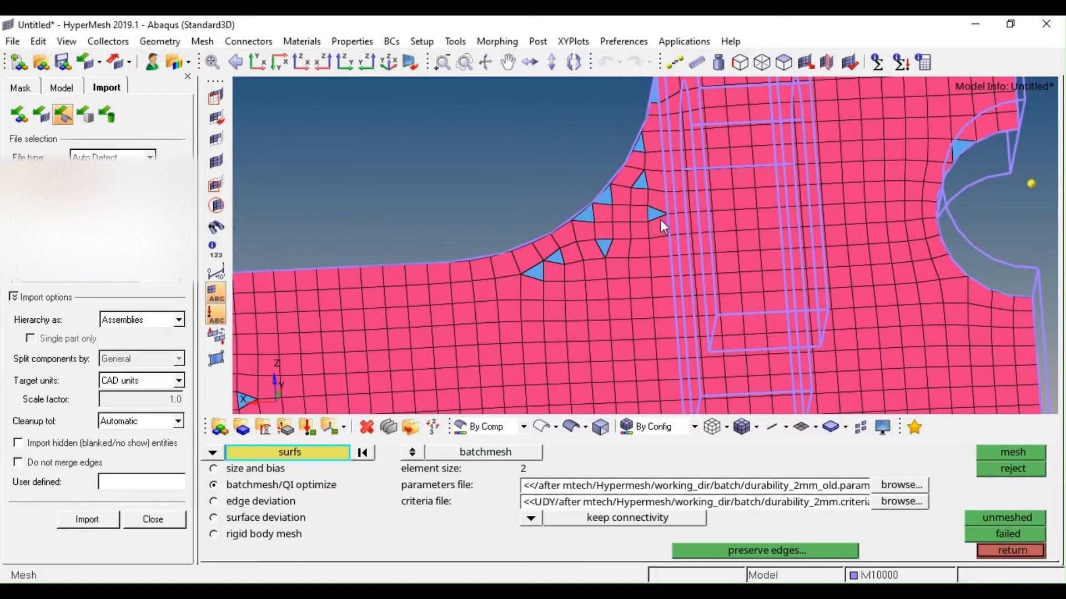
left_click(256, 468)
left_click(212, 452)
left_click(257, 466)
right_click_drag(672, 182, 697, 218, "ctrl")
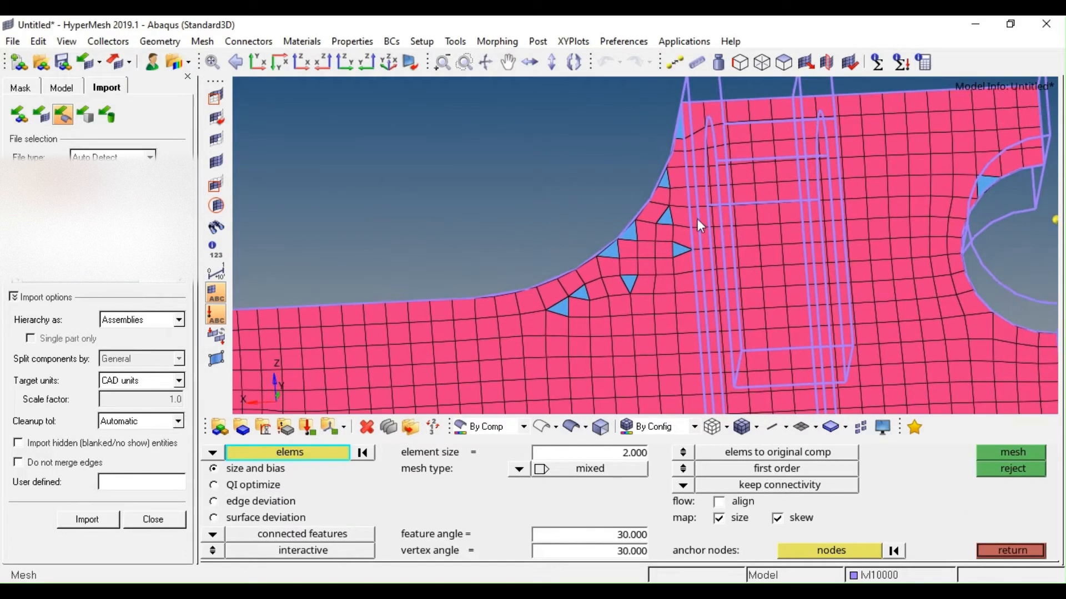
left_click_drag(681, 102, 520, 358, "shift")
left_click_drag(687, 227, 501, 378, "shift")
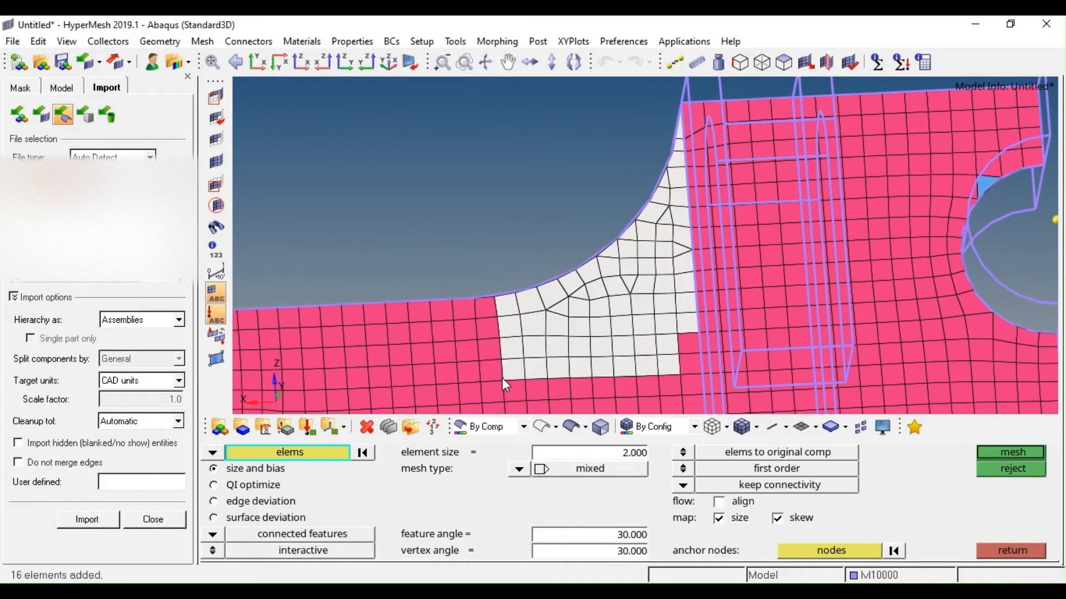
Try to remesh the selected patch with an element density of 12 along its curved edge
middle_click(688, 359)
left_click(608, 244)
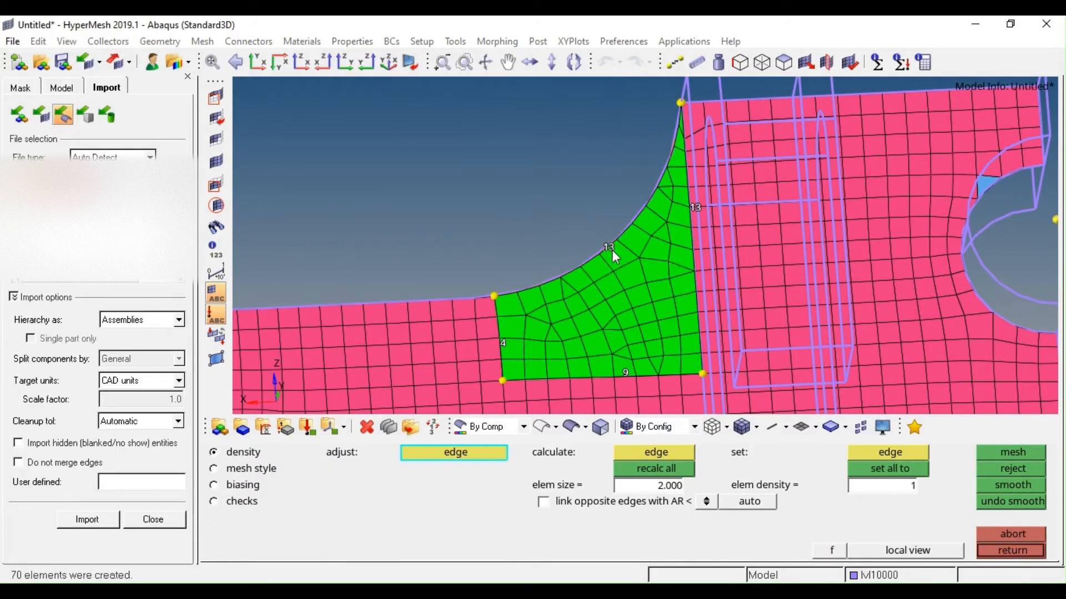
right_click(608, 245)
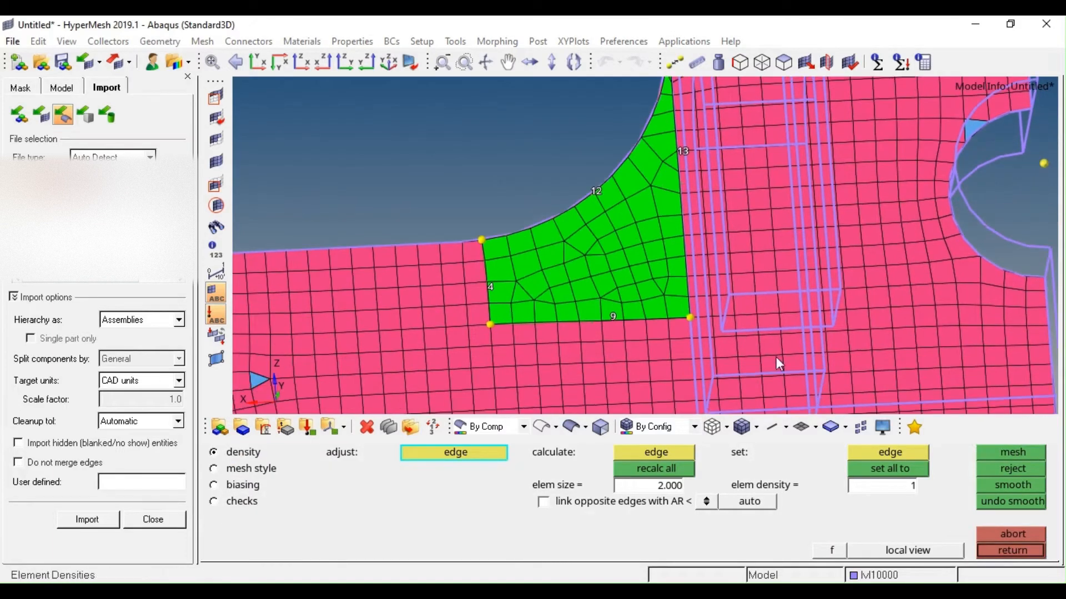
left_click(1034, 473)
left_click(1017, 535)
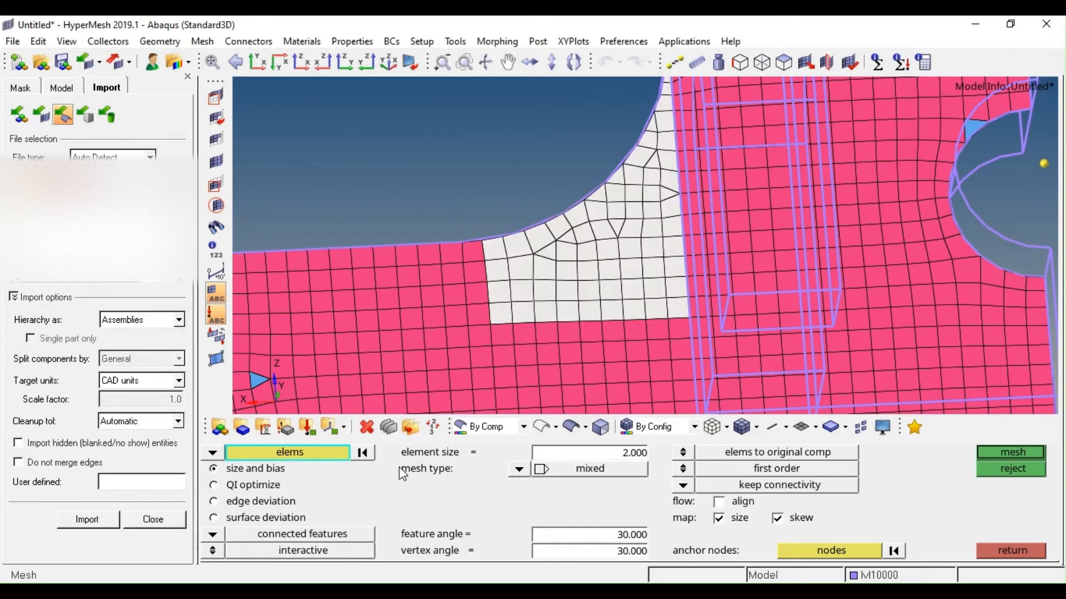
Remesh the selected patch along the curved transition, choosing map as rectangle as the mesh method
left_click(519, 471)
middle_click(554, 294)
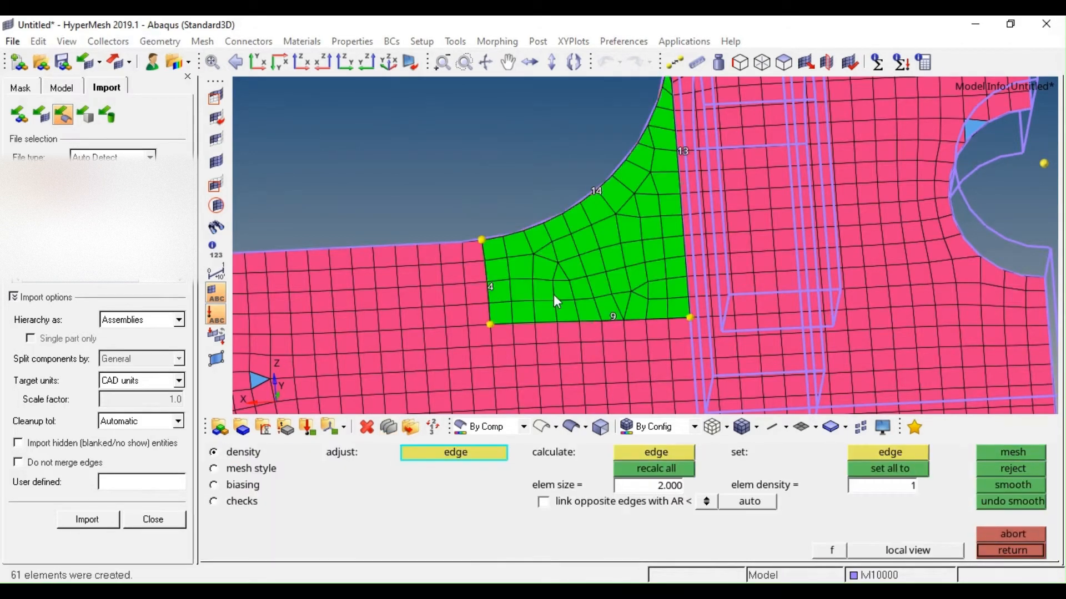
left_click(255, 471)
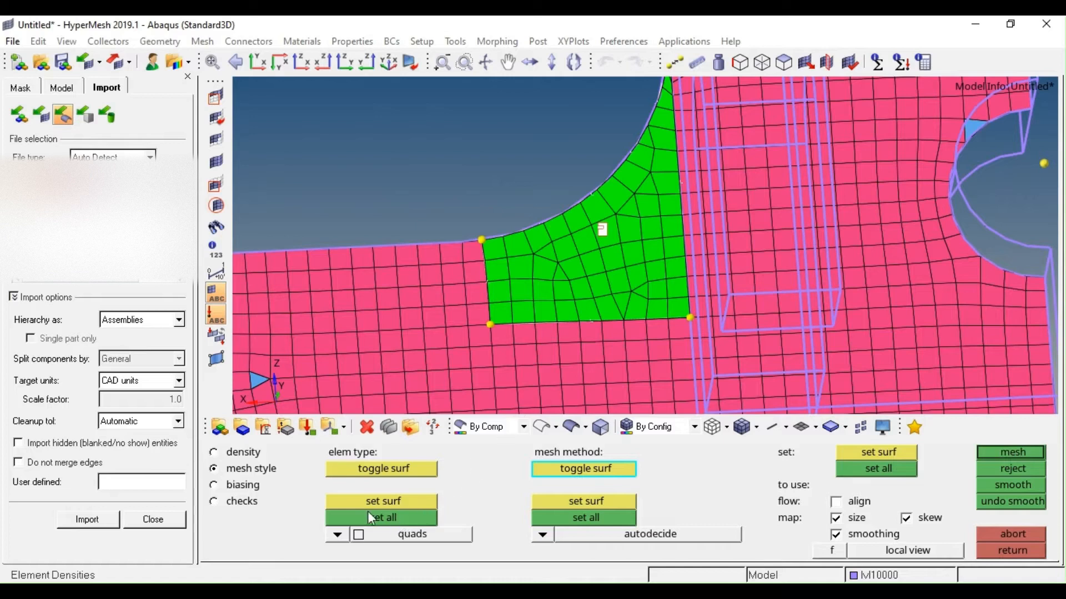
left_click(543, 535)
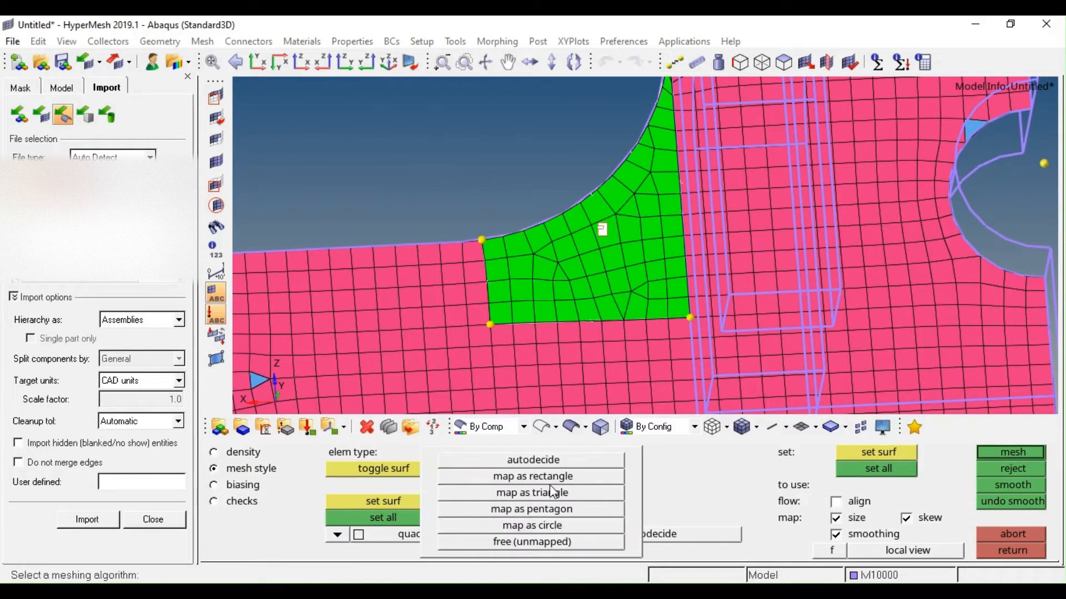
left_click(549, 476)
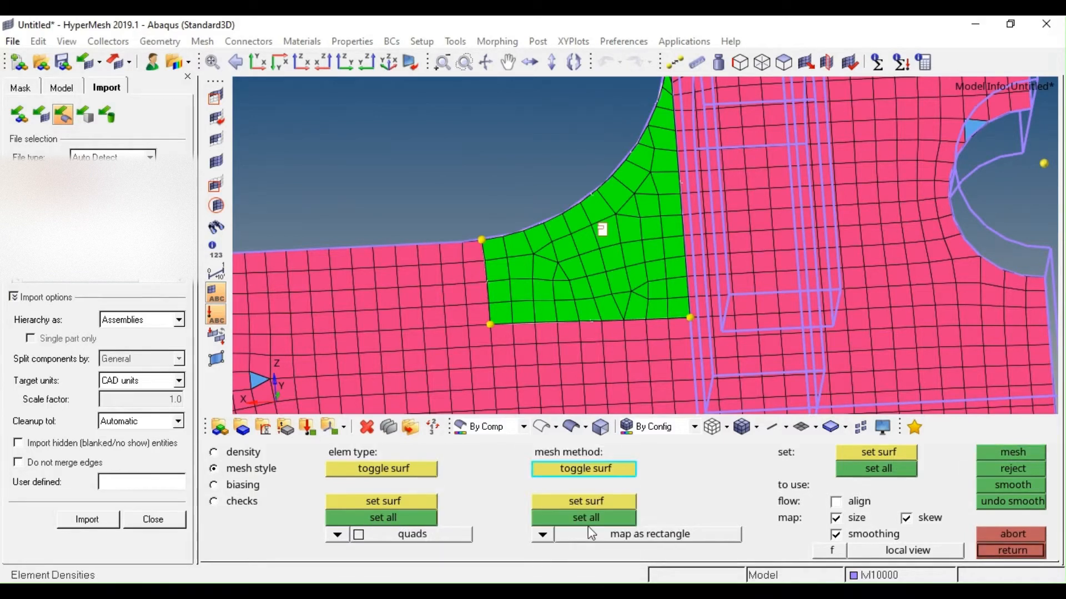
left_click(1024, 455)
scroll(694, 266, "down", 5)
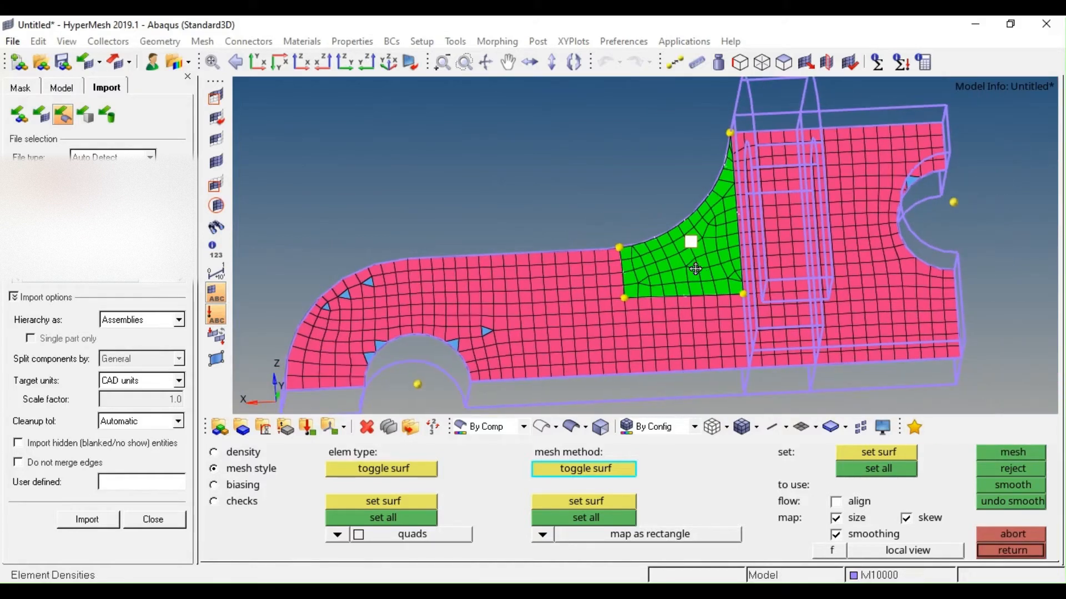
scroll(684, 268, "up", 1)
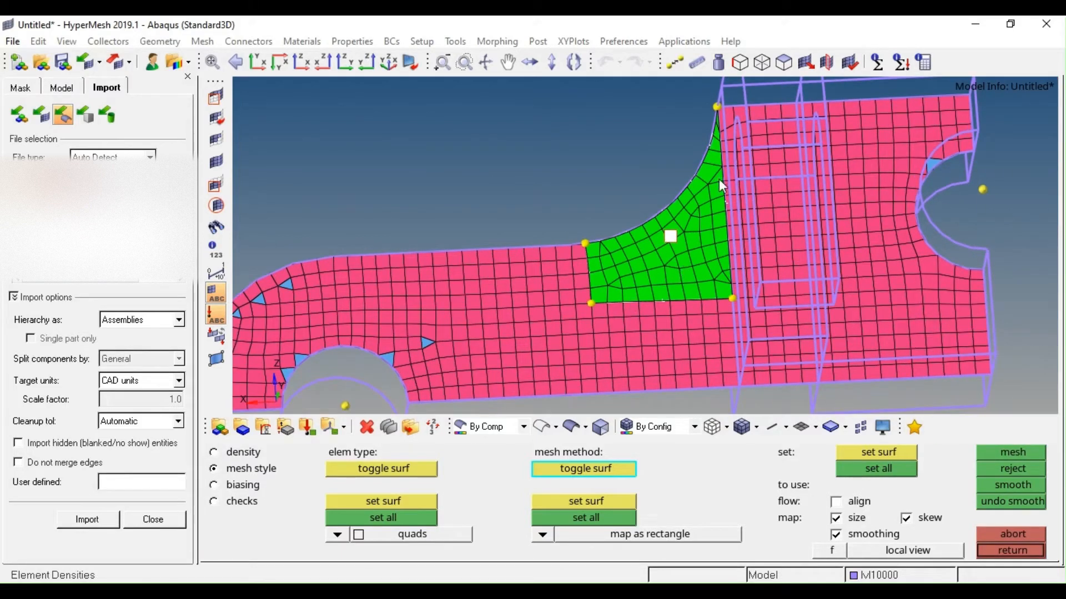
Apply the quads element type to the whole transition patch, remesh it and accept the mesh
left_click(384, 519)
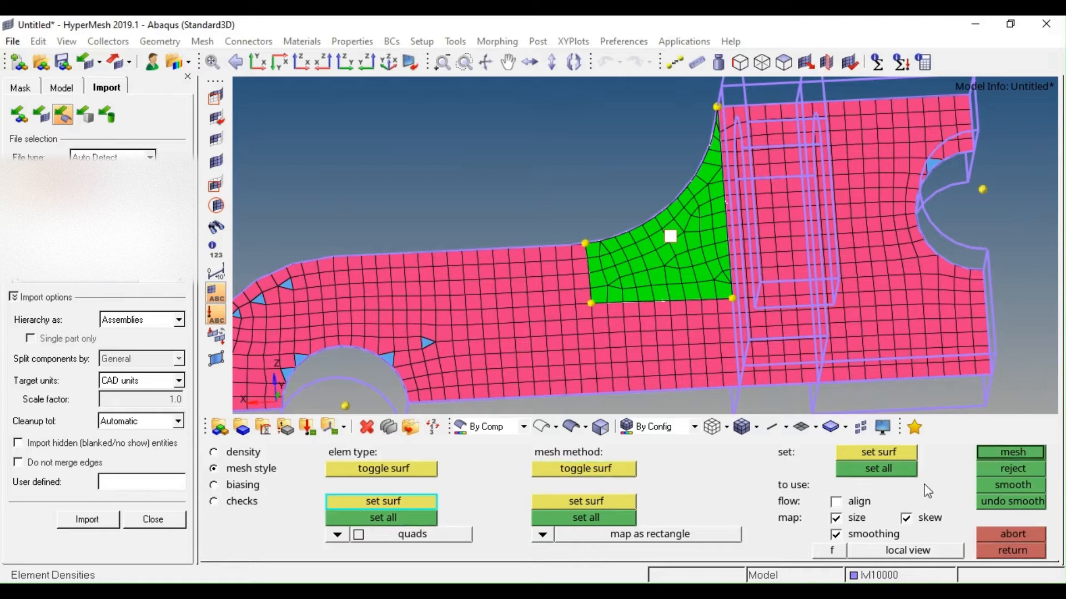
left_click(1009, 451)
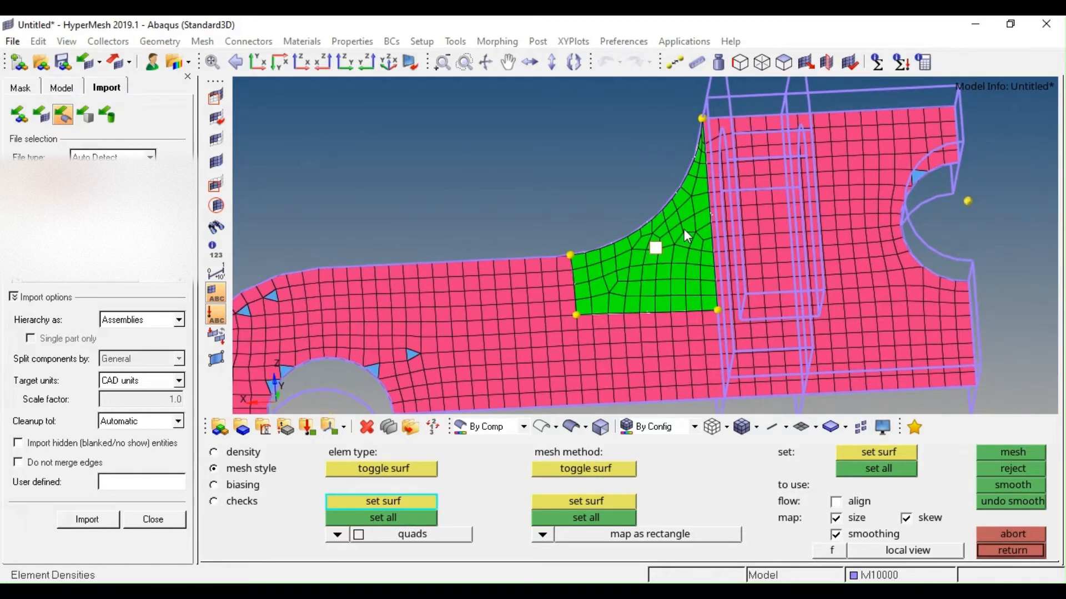
scroll(640, 166, "up", 5)
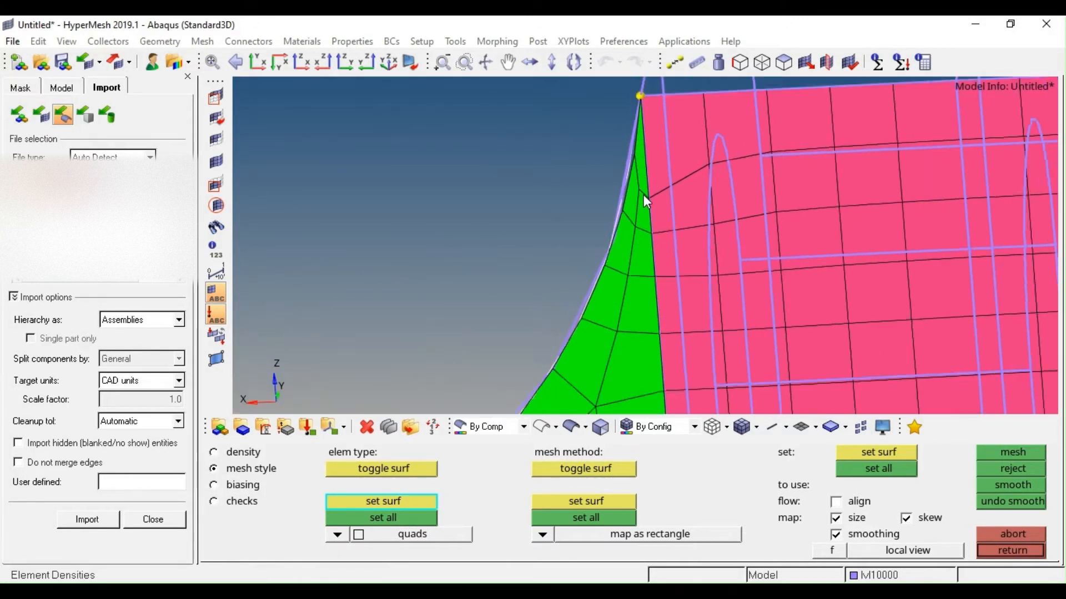
scroll(642, 194, "down", 5)
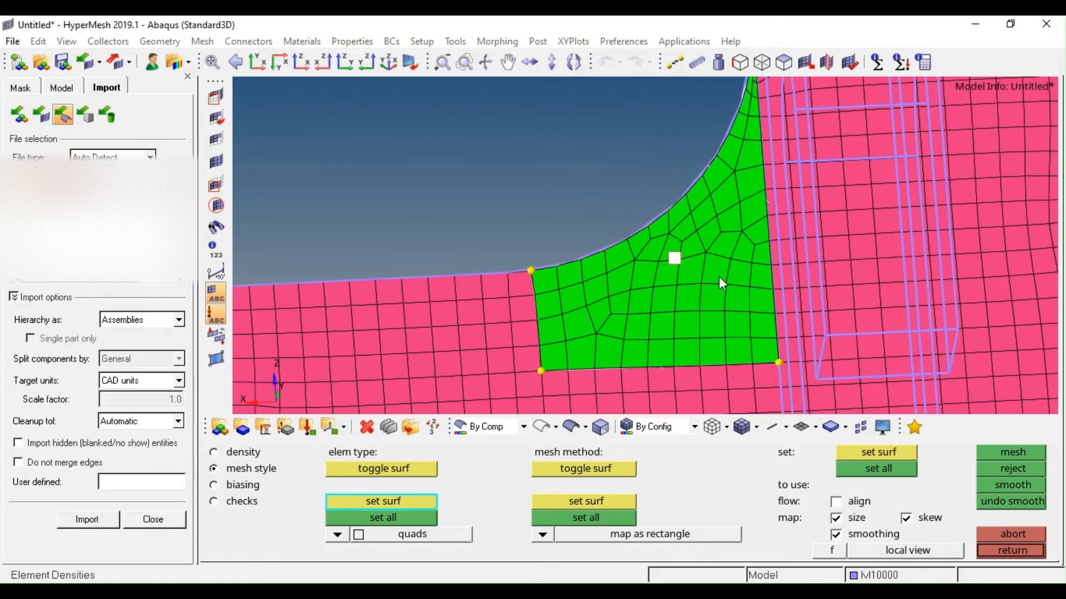
middle_click(718, 277)
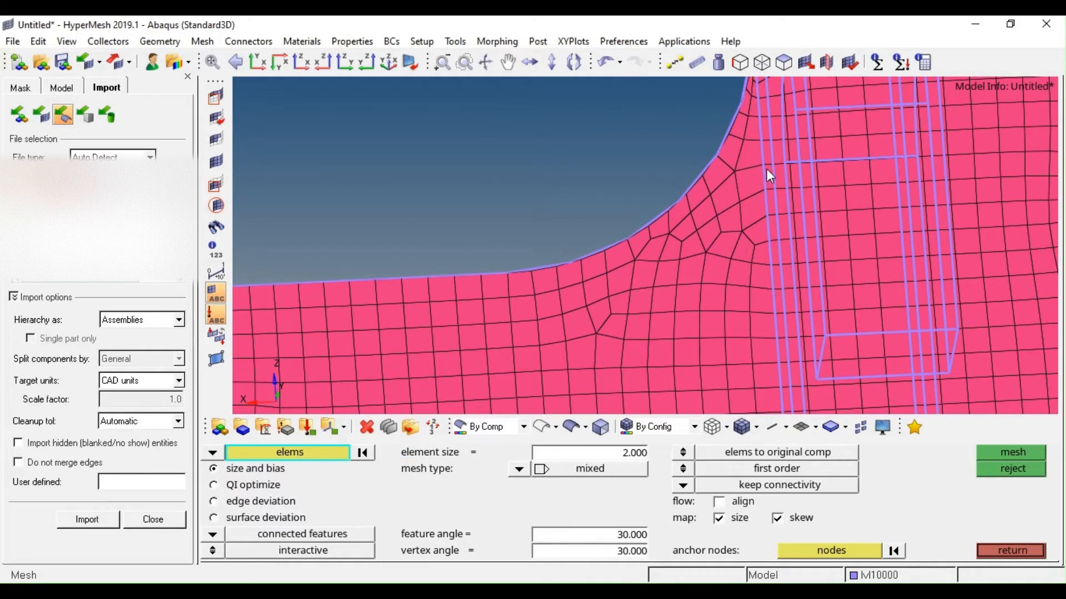
Remesh the transition patch below its narrow tip together with three adjacent columns of the straight section at element size 2.000
left_click_drag(764, 145, 538, 362, "shift")
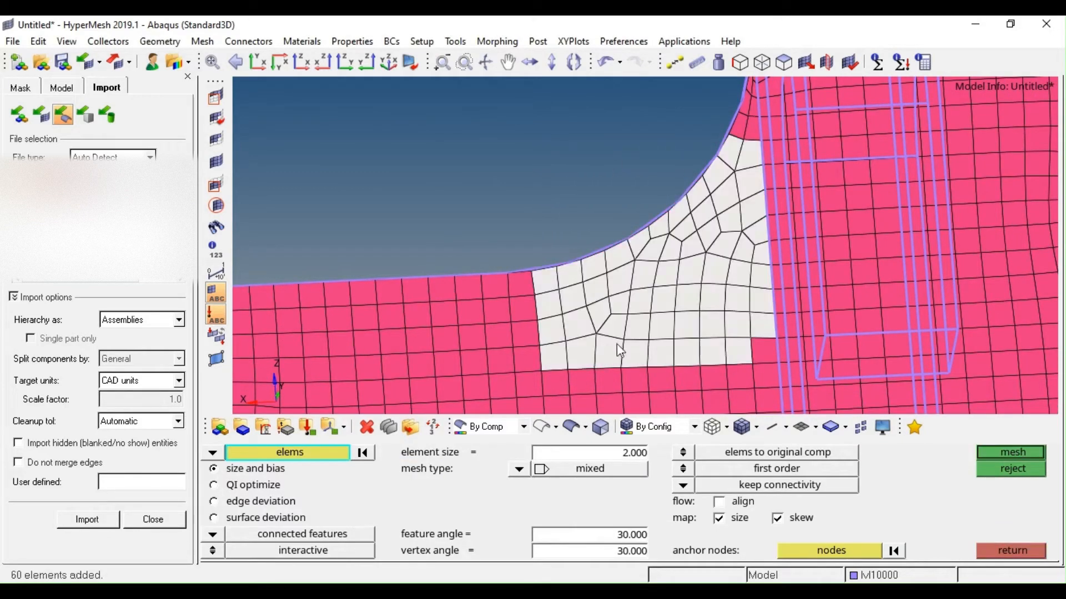
left_click(762, 347)
left_click_drag(531, 281, 459, 375, "shift")
middle_click(518, 325)
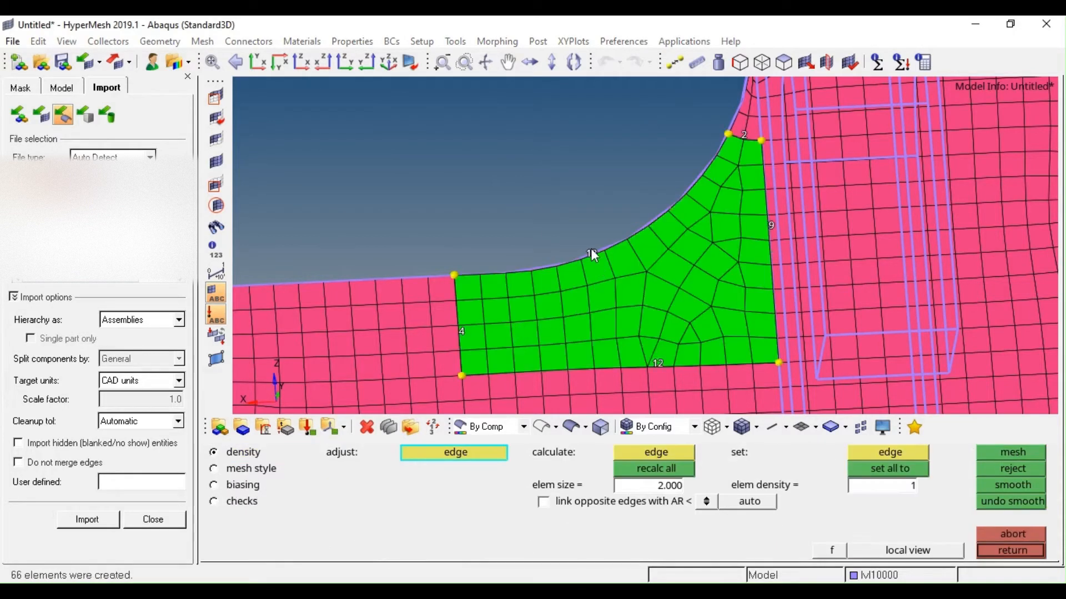
Set the element density of the patch's curved edge to 15 and accept the remesh
right_click(591, 252)
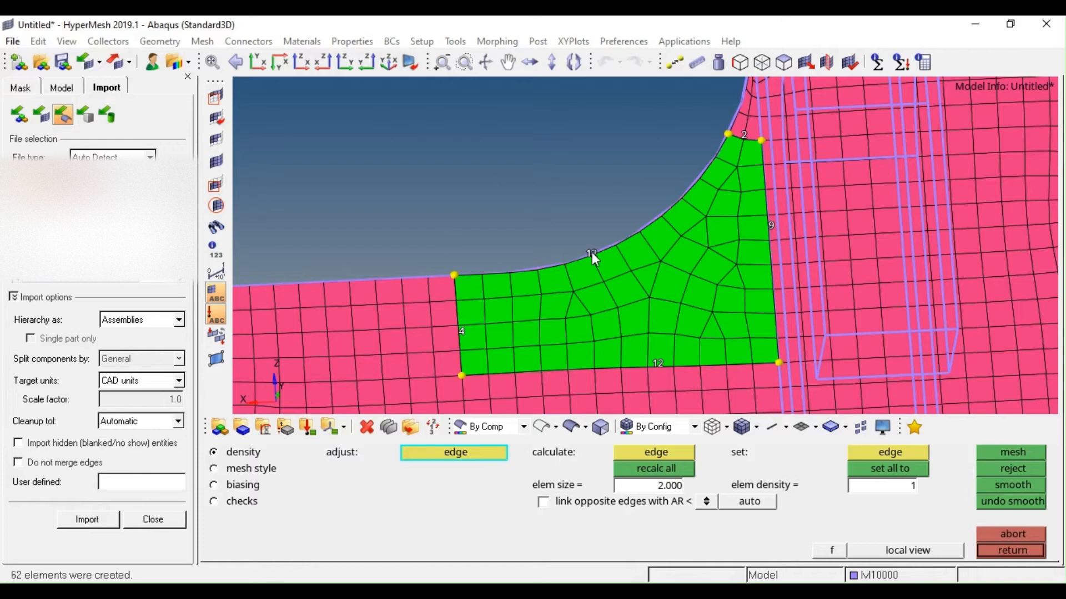
left_click(592, 253)
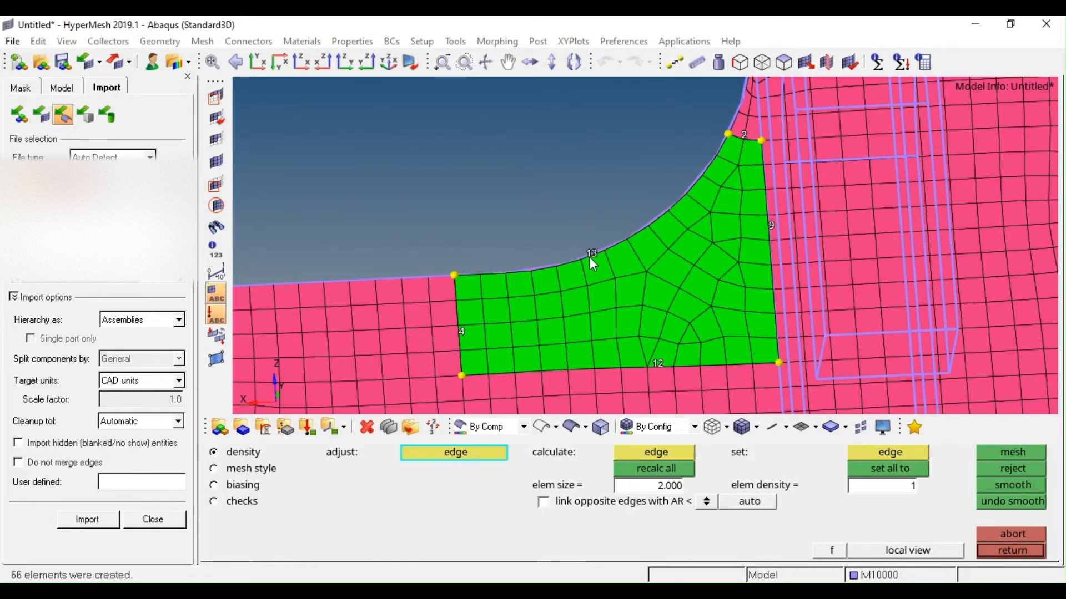
left_click(590, 257)
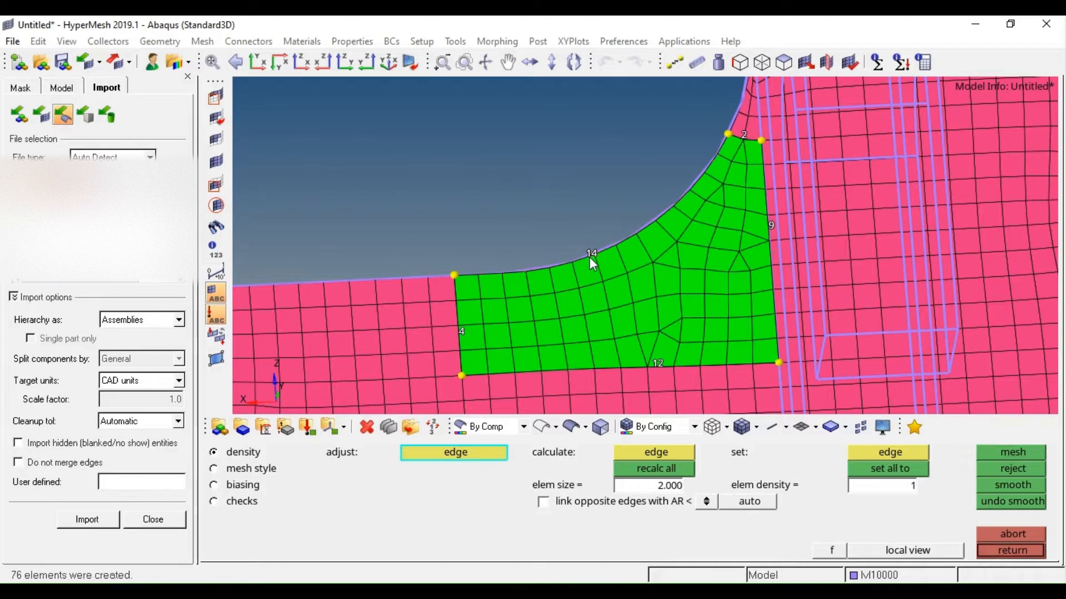
left_click(590, 257)
left_click(589, 258)
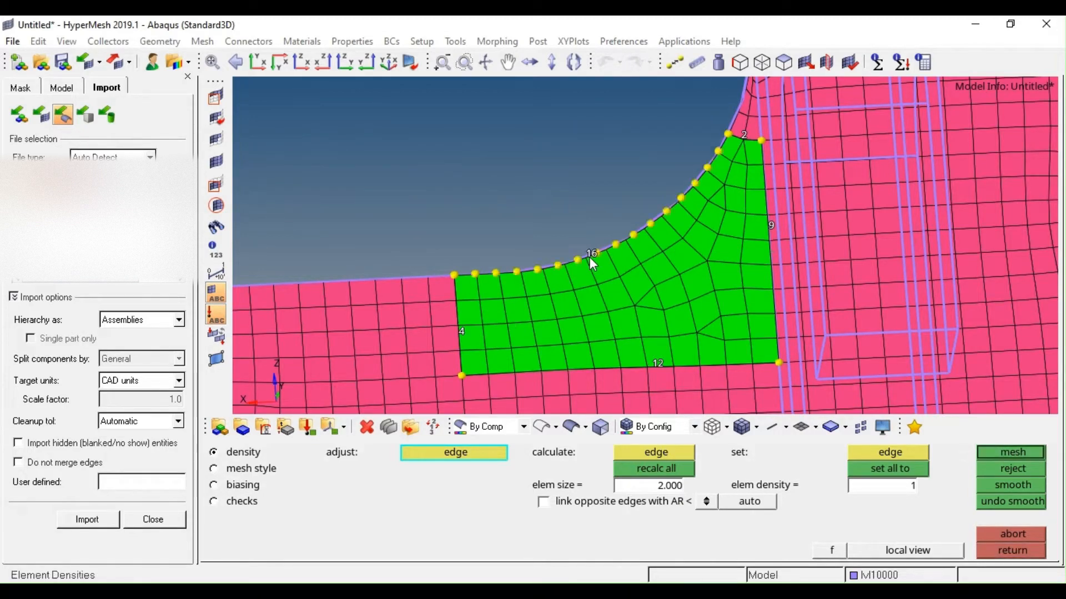
right_click(589, 257)
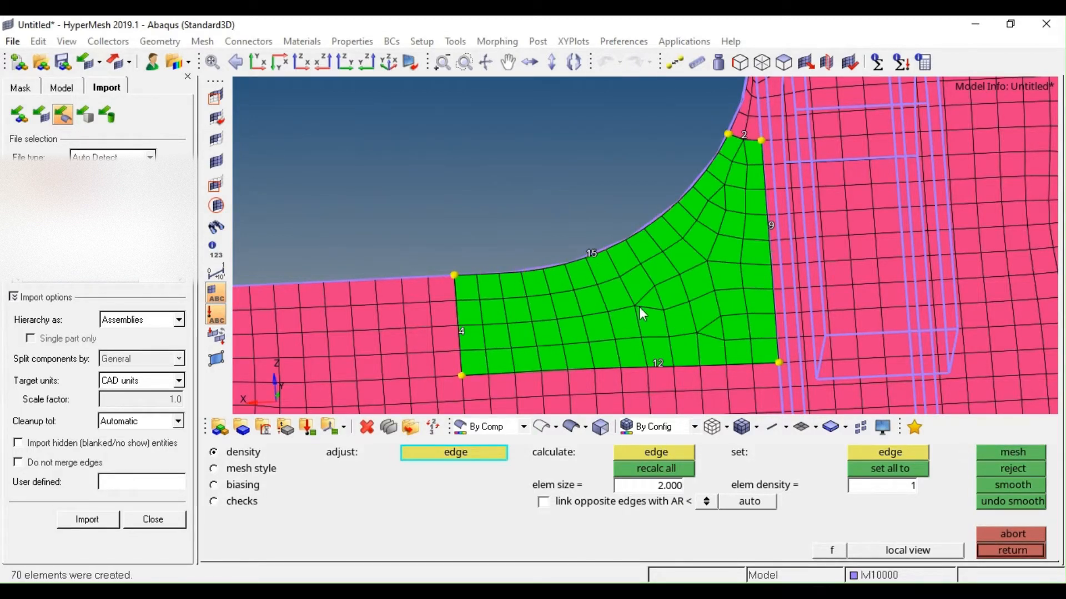
key("Escape")
Try to remesh the narrow tip of the curved transition together with the neighbouring column of elements
right_click_drag(692, 309, 625, 376, "ctrl")
scroll(692, 200, "up", 6)
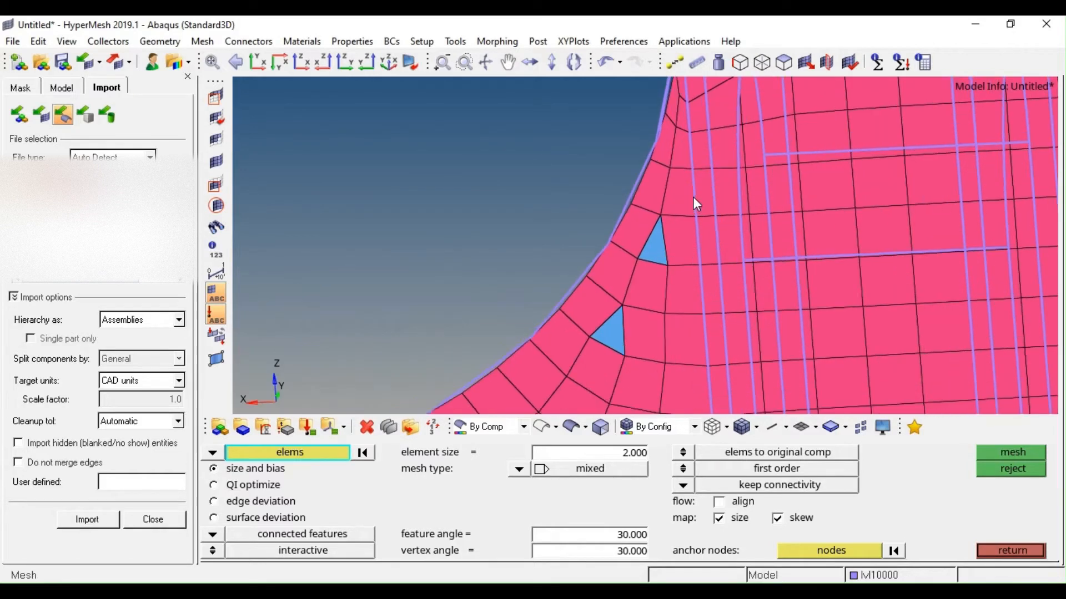
scroll(724, 197, "up", 4)
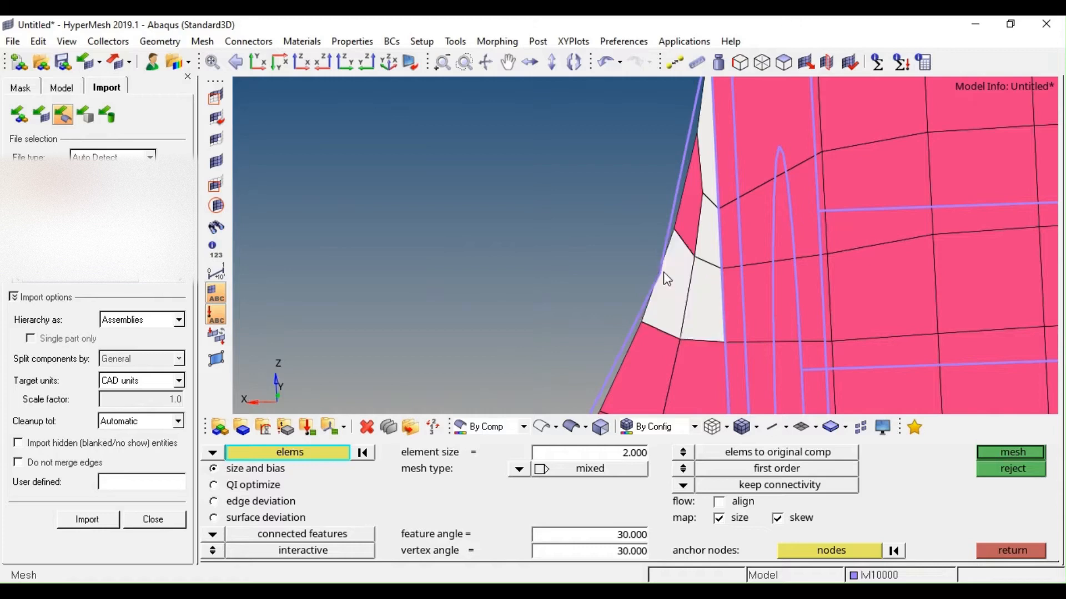
scroll(692, 209, "down", 4)
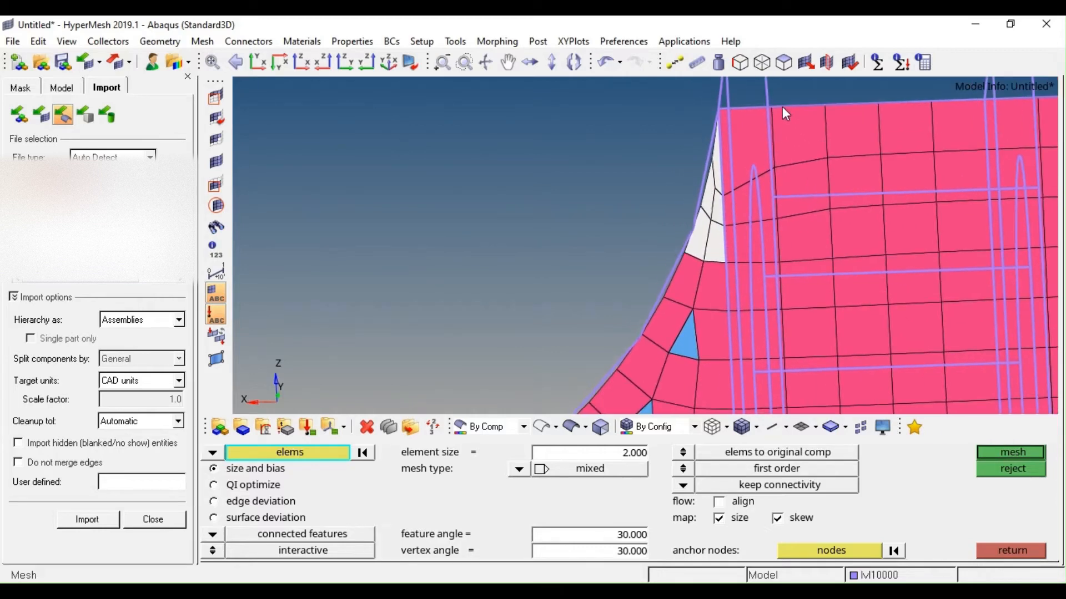
left_click_drag(784, 113, 656, 308, "shift")
middle_click(750, 245)
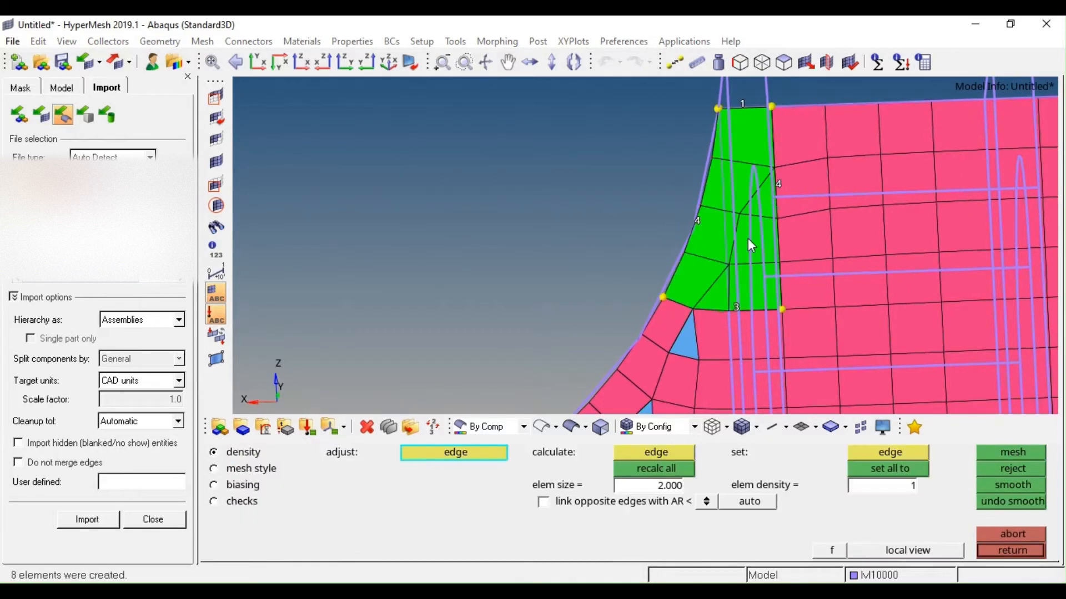
Set the element density of the short outer edge at the tip patch to 3 and accept the remesh
left_click(740, 103)
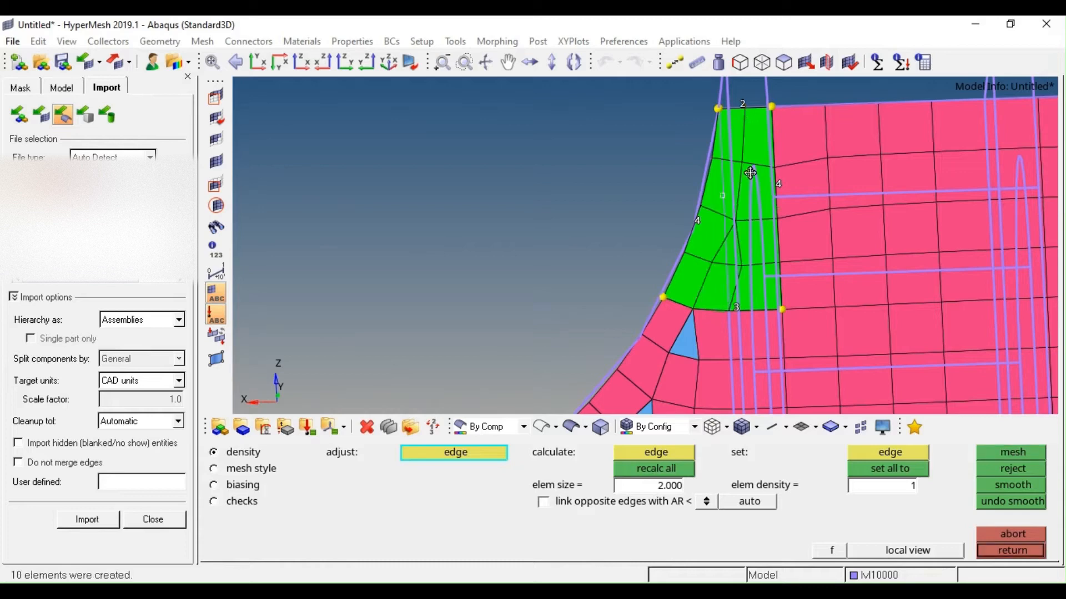
mouse_move(744, 170)
left_mouse_down("ctrl")
mouse_move(792, 183)
mouse_move(742, 212)
mouse_move(753, 250)
mouse_move(749, 236)
mouse_move(731, 266)
mouse_move(738, 244)
mouse_move(711, 231)
mouse_move(765, 256)
mouse_move(799, 236)
mouse_move(771, 244)
mouse_move(788, 254)
mouse_move(680, 215)
left_mouse_up("ctrl")
left_click(695, 229)
scroll(671, 203, "up", 2, "ctrl")
scroll(671, 204, "down", 2, "ctrl")
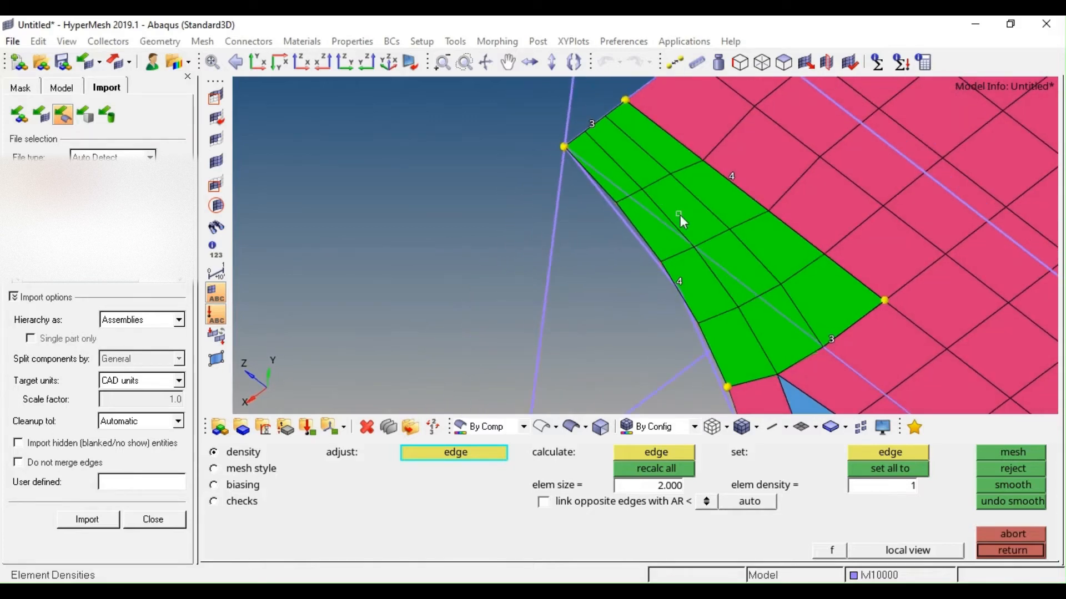
right_click(597, 125)
middle_click(596, 126)
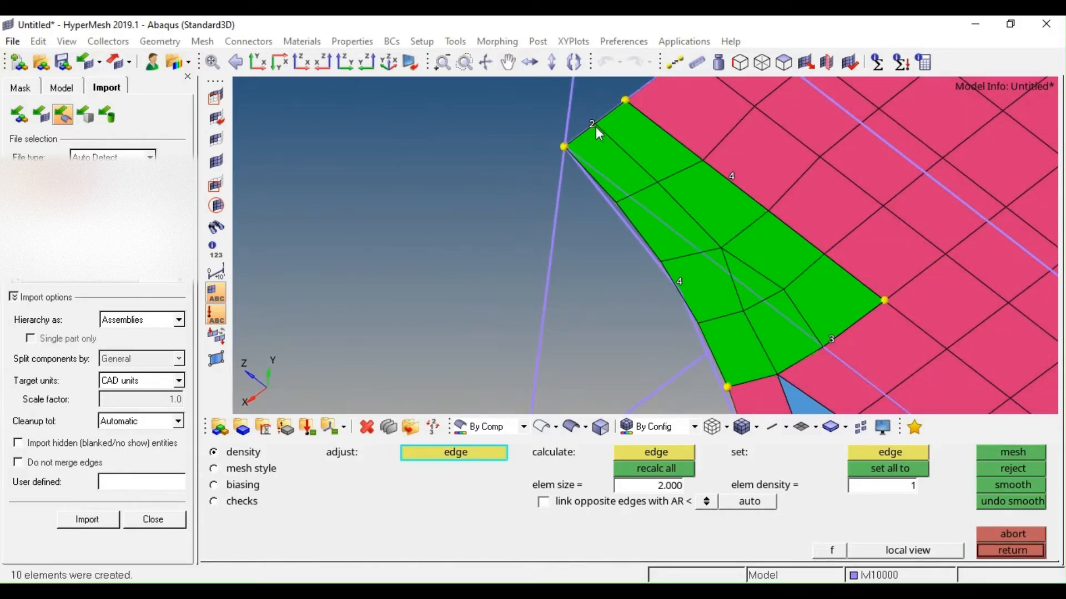
left_click(595, 125)
middle_click(596, 127)
right_click_drag(625, 184, 623, 192, "ctrl")
key("Escape")
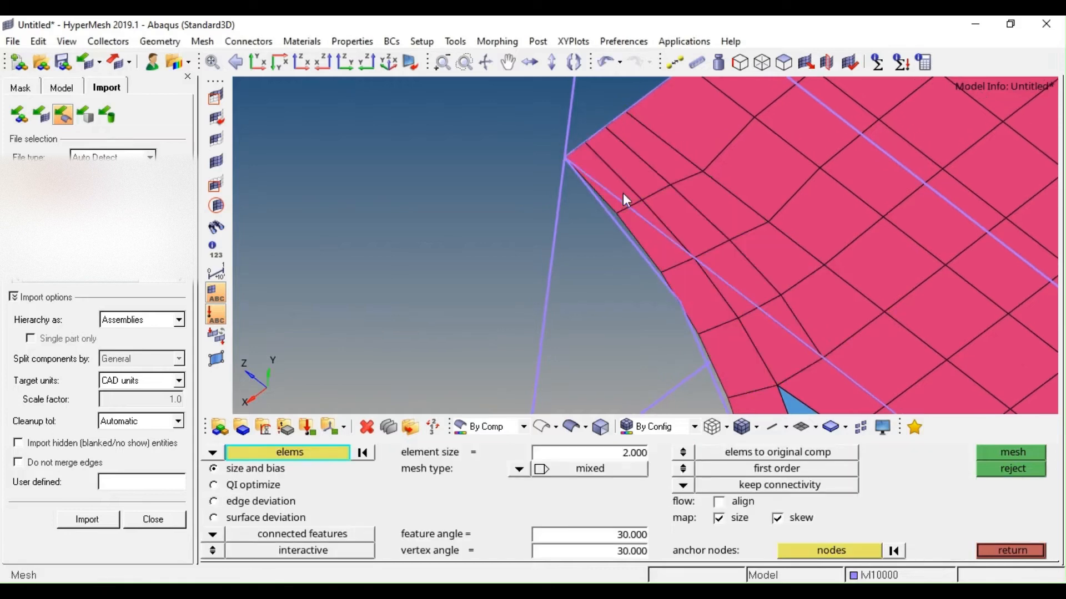
Replace the edge node beside the tip corner with the corner node, with equivalence on, allowing the element to collapse
key("F3")
left_click(586, 135)
left_click(569, 157)
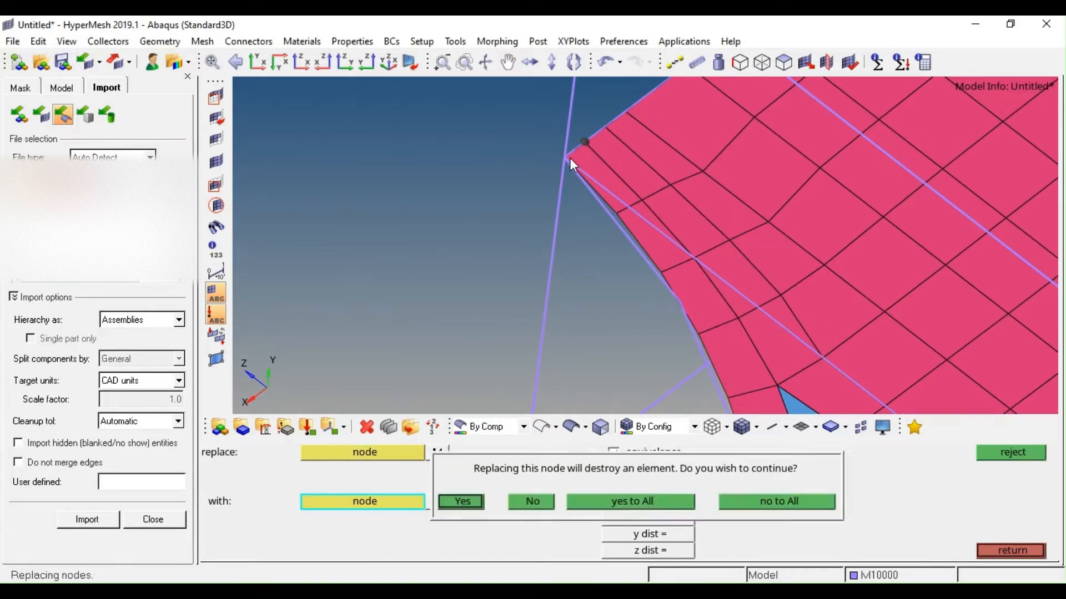
middle_click(569, 157)
Examine the tip mesh, and undo the node replacement and the tip remesh
right_click_drag(633, 212, 612, 215, "ctrl")
scroll(614, 218, "down", 3, "ctrl")
left_click_drag(614, 217, 765, 250, "ctrl")
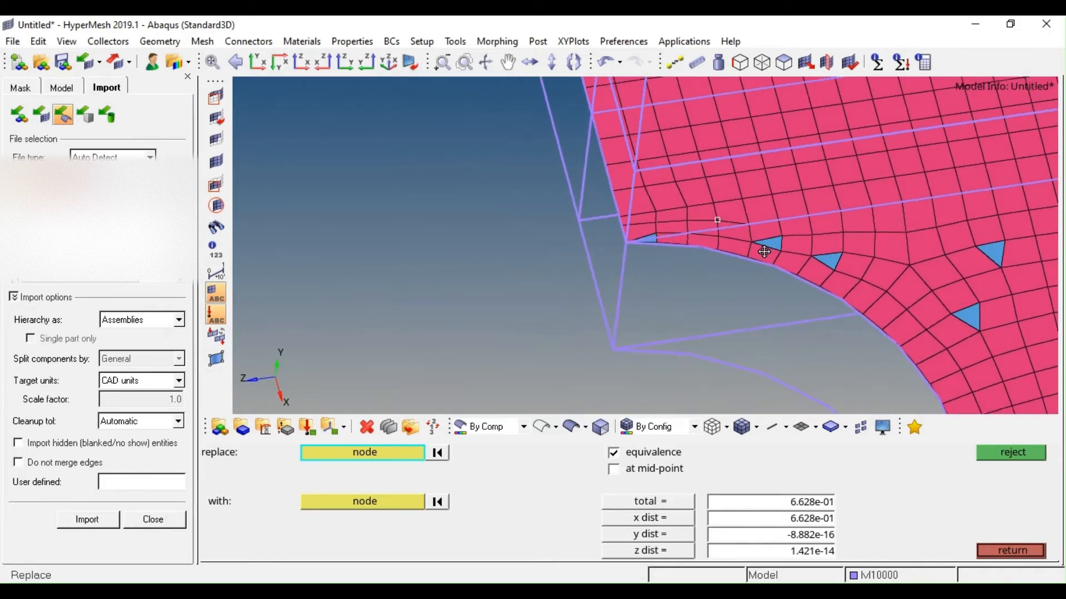
scroll(732, 225, "up", 5, "ctrl")
right_click_drag(732, 225, 705, 232, "ctrl")
mouse_move(705, 232)
left_mouse_down("ctrl")
mouse_move(809, 244)
mouse_move(727, 252)
mouse_move(555, 298)
mouse_move(778, 255)
mouse_move(713, 214)
mouse_move(481, 309)
mouse_move(623, 218)
mouse_move(731, 197)
left_mouse_up("ctrl")
key("ctrl+z")
key("ctrl+z")
scroll(718, 255, "down", 3, "ctrl")
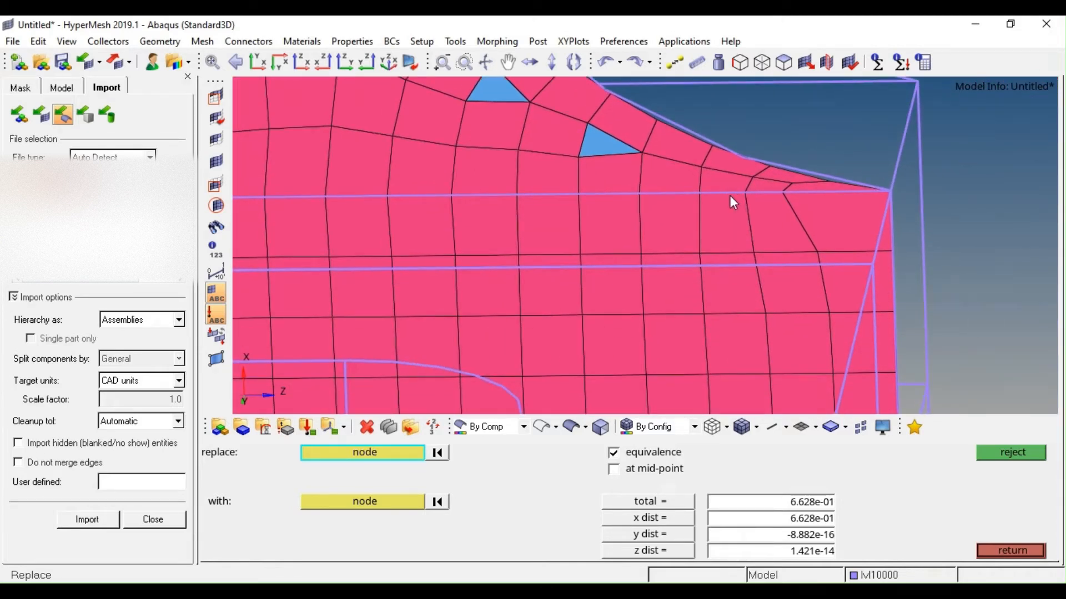
key("shift+F7")
scroll(804, 198, "up", 3)
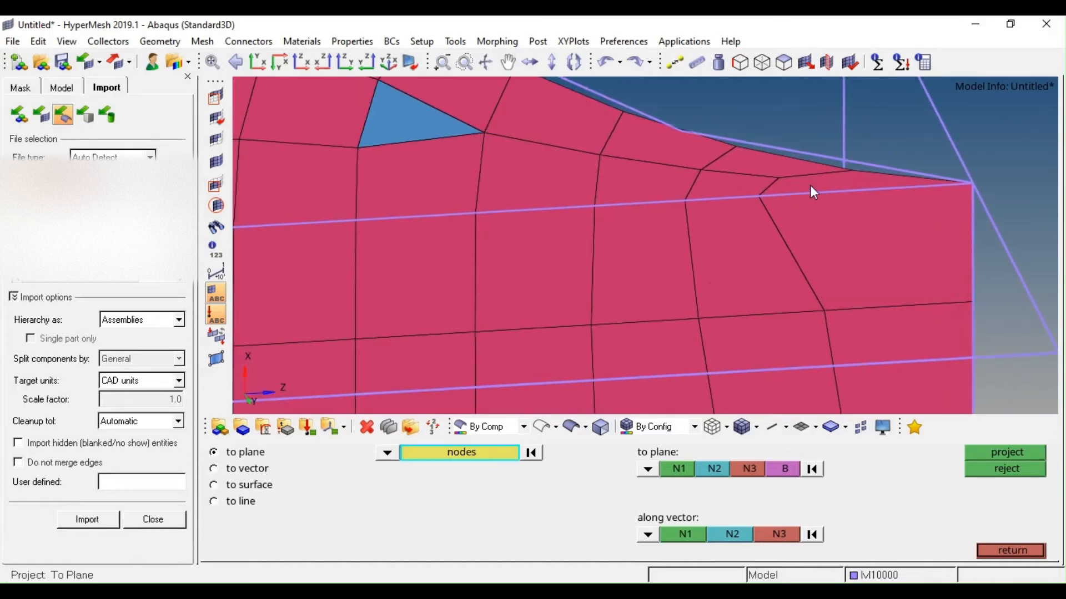
left_click(779, 179)
key("F5")
Remesh the elements from the tip down into the wide part of the curved transition at size 2.000, mixed type
key("F12")
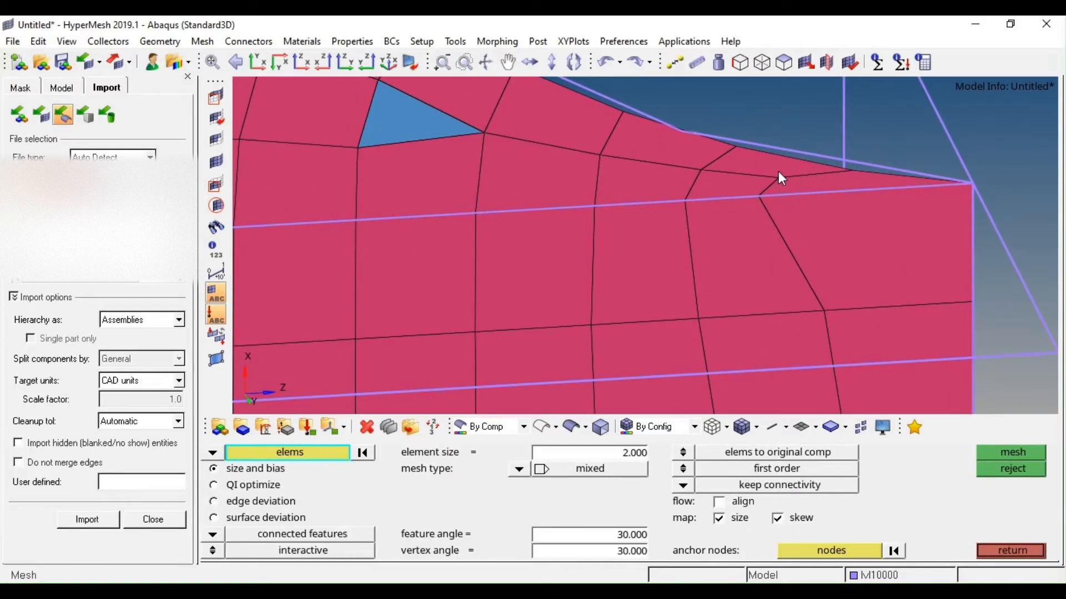
left_click(779, 179)
left_click(767, 161)
left_click(728, 189)
left_click(661, 180)
left_click(647, 145)
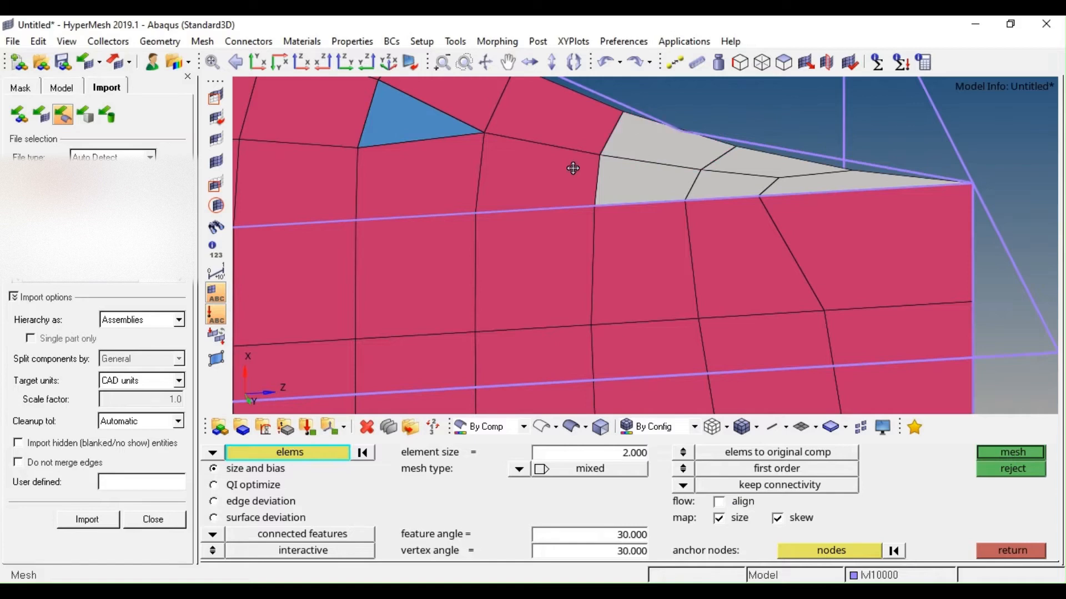
right_click_drag(573, 167, 767, 224, "ctrl")
left_click(750, 225)
left_click(735, 167)
left_click(622, 152)
scroll(598, 238, "down", 5)
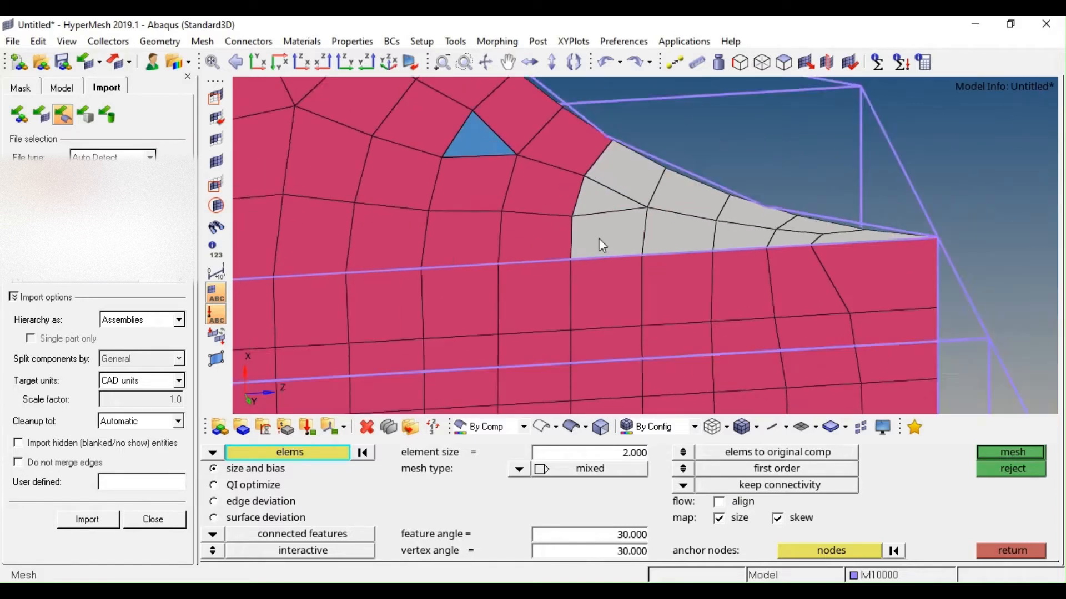
left_click_drag(825, 130, 717, 198, "shift")
left_click_drag(712, 253, 611, 311, "shift")
left_click(676, 211)
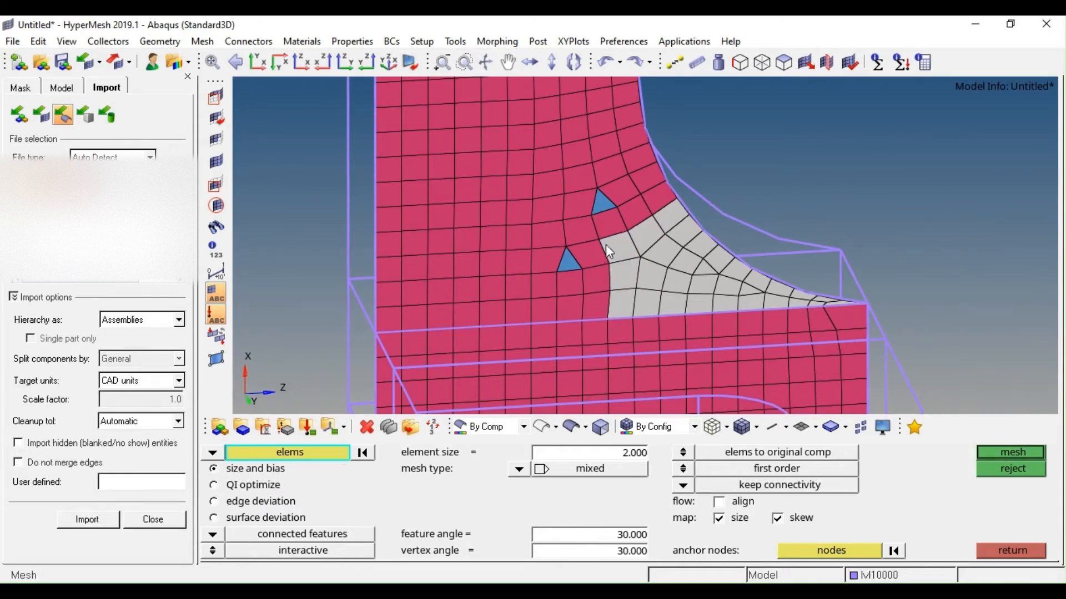
middle_click(655, 272)
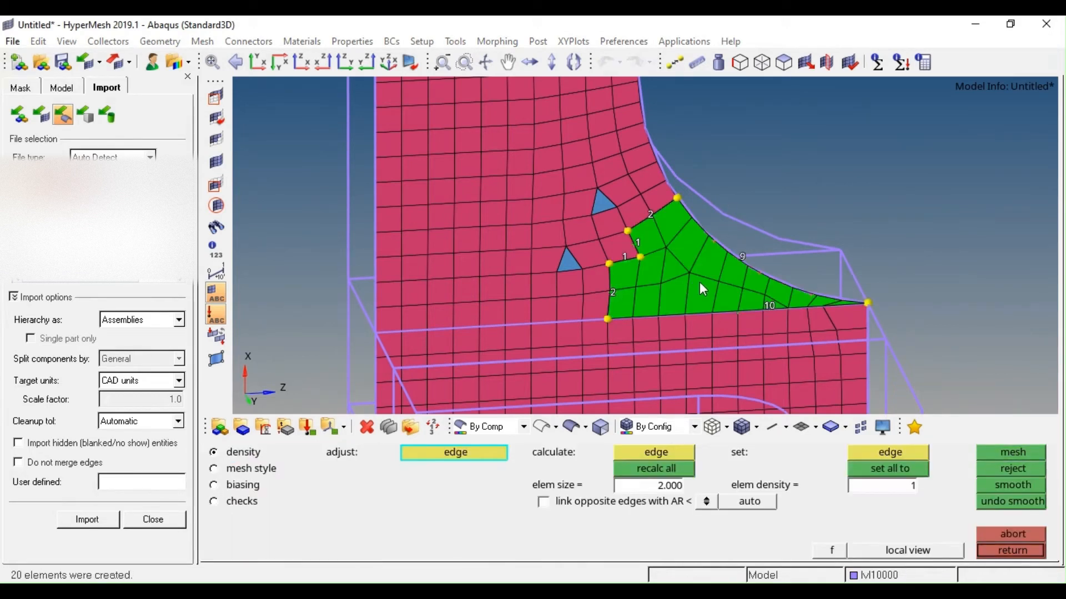
Try element densities of 10 and 8 on the curved outer edge of the transition patch
left_click(744, 258)
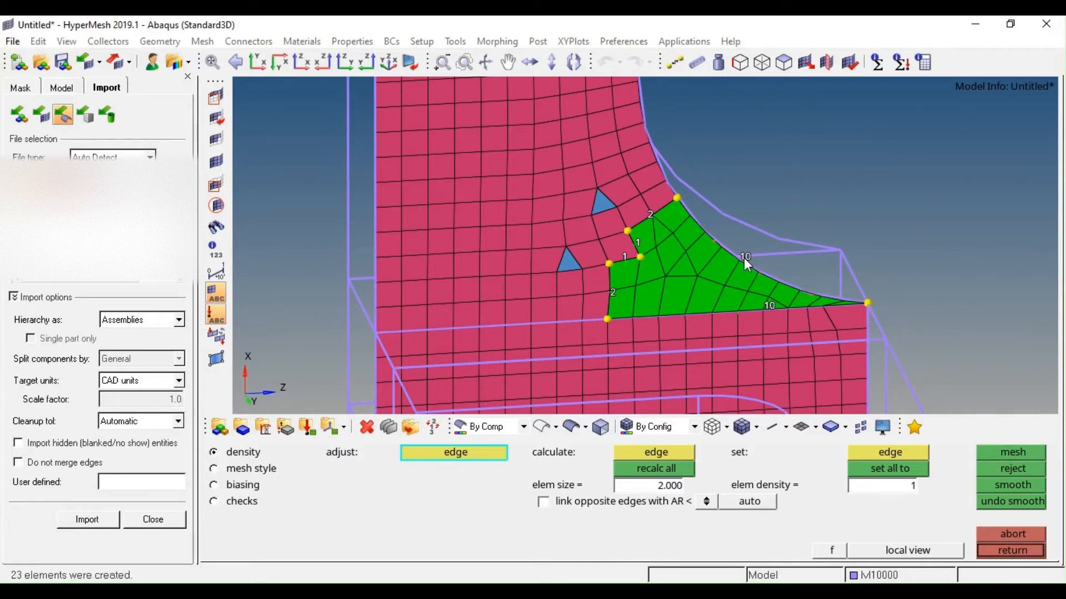
right_click(743, 258)
right_click(743, 257)
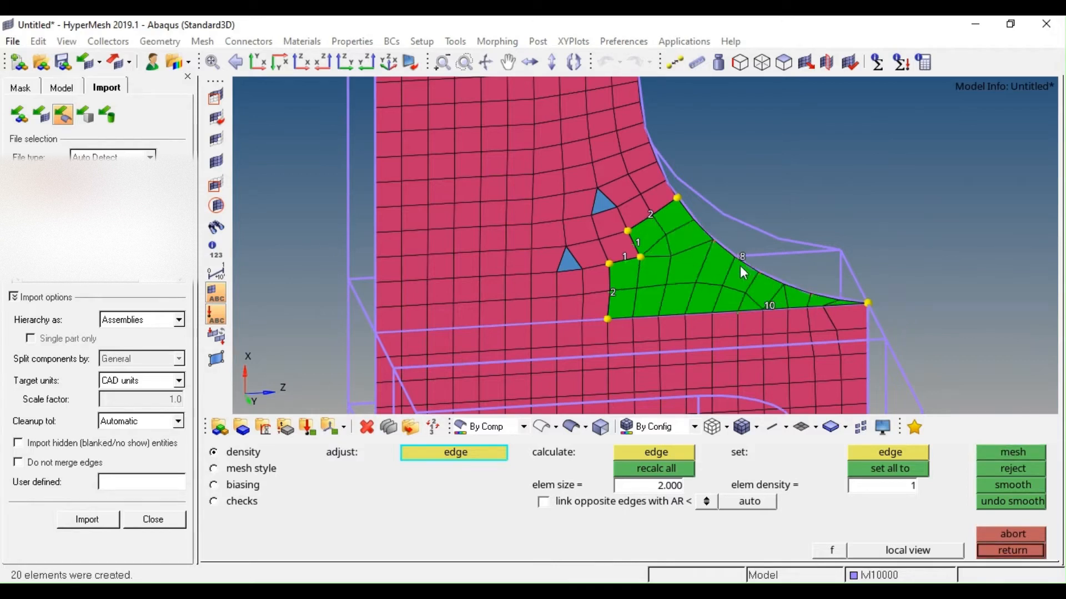
left_click(261, 470)
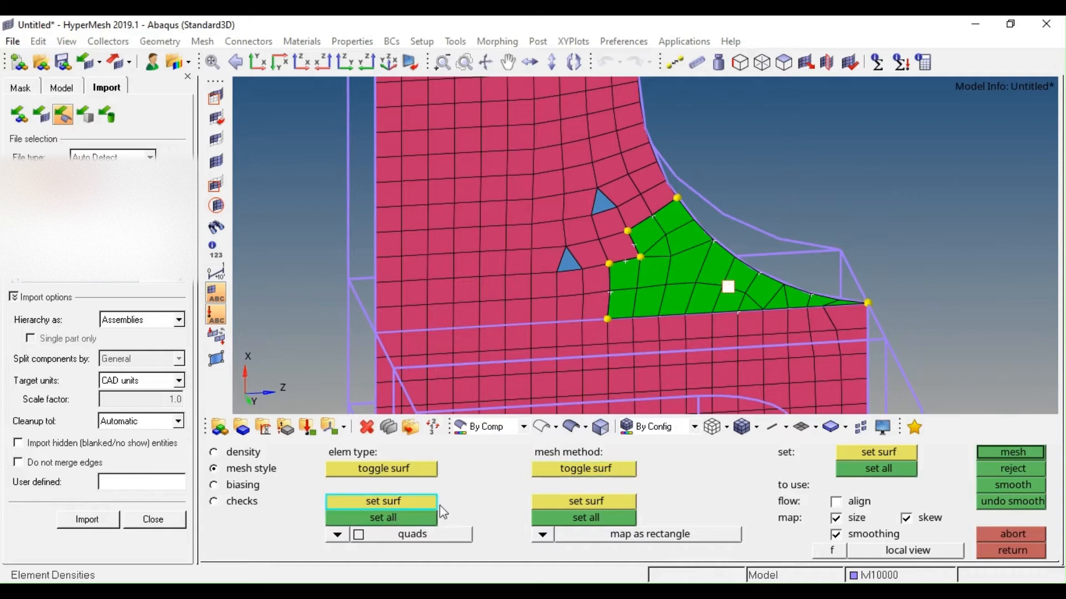
left_click(996, 453)
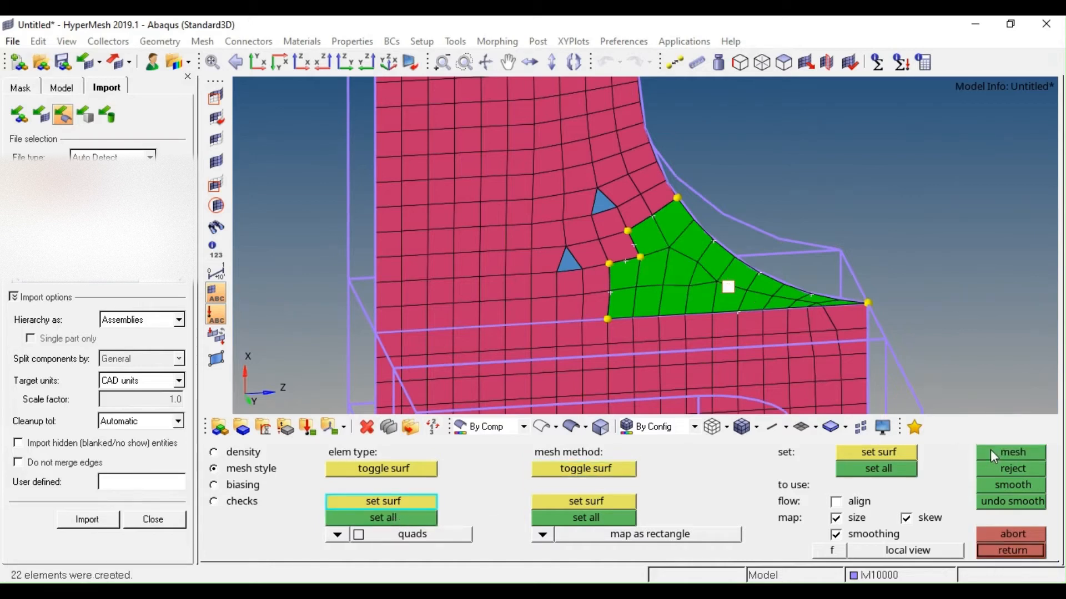
Set the element density of the transition patch's curved outer edge to 9 and accept the remesh
left_click(214, 452)
left_click(741, 256)
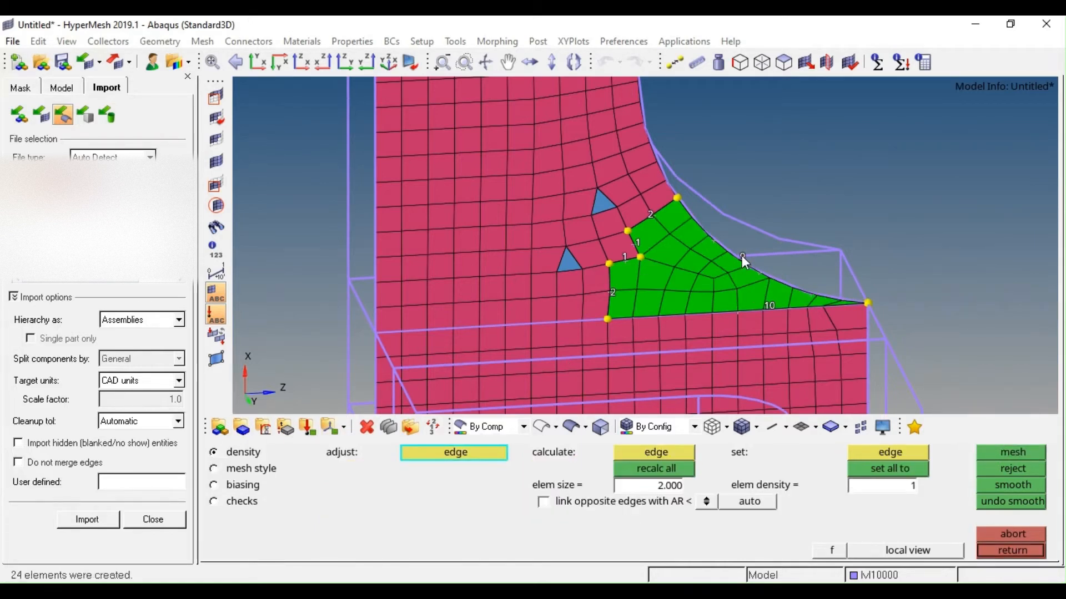
left_click(742, 256)
left_click(741, 255)
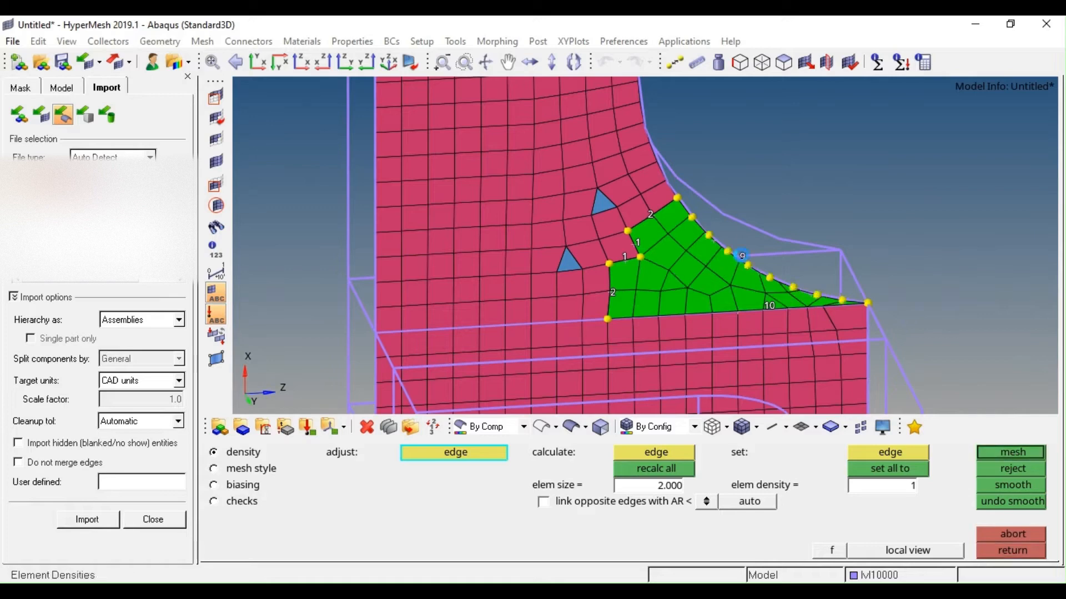
middle_click(741, 255)
right_click_drag(731, 303, 753, 302, "ctrl")
middle_click(752, 302)
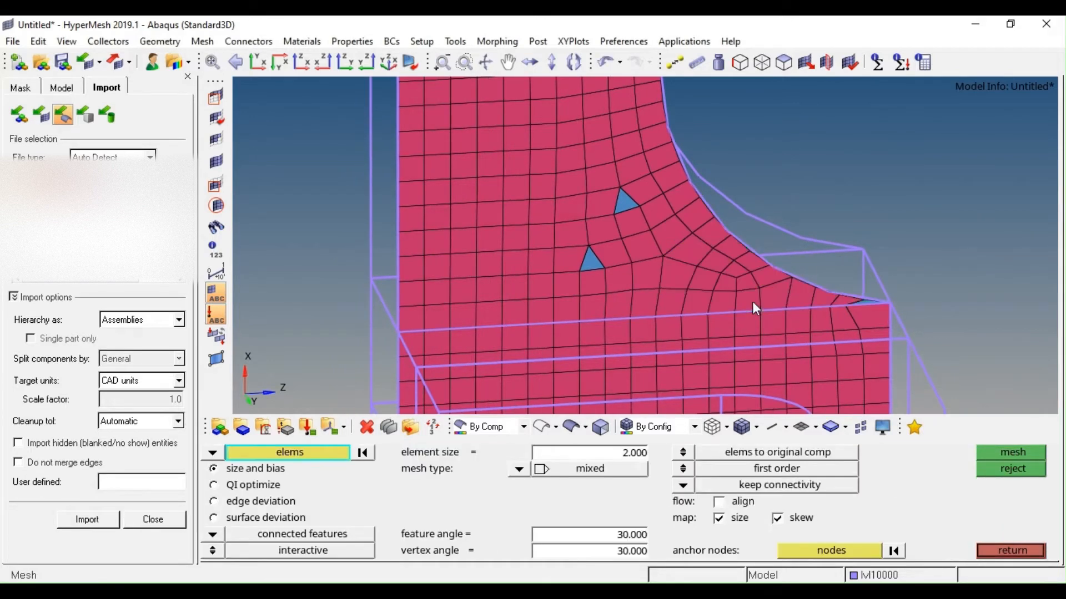
Remesh the three elements at the narrow tip of the transition at size 2.000, mixed type
right_click_drag(699, 250, 732, 252, "ctrl")
scroll(977, 311, "up", 2, "ctrl")
scroll(787, 298, "up", 2, "ctrl")
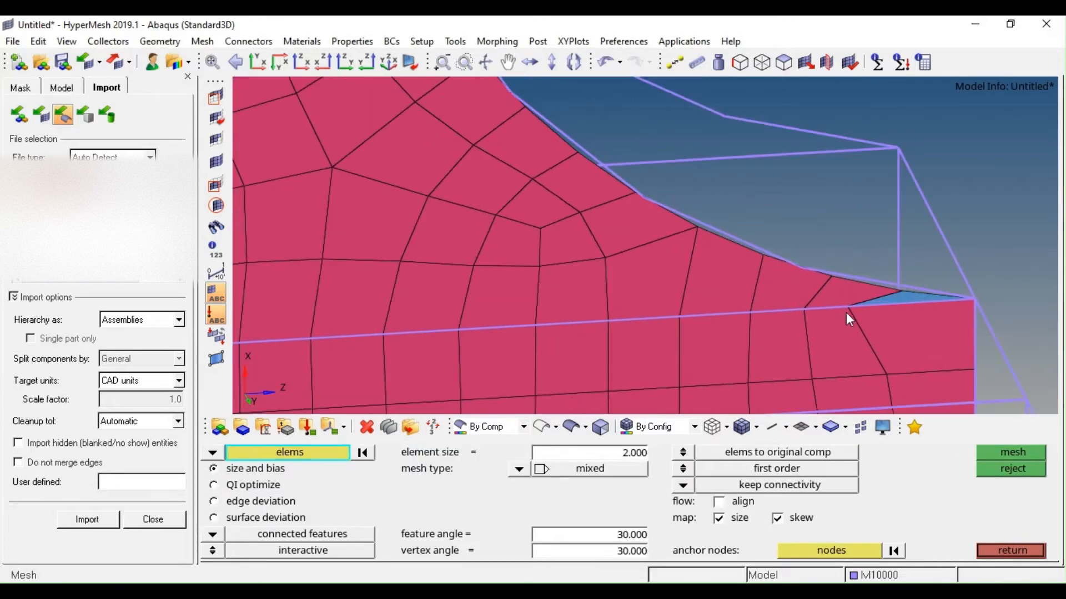
left_click(847, 308, "ctrl")
mouse_move(849, 310)
left_mouse_down("ctrl")
mouse_move(908, 314)
mouse_move(885, 305)
mouse_move(803, 314)
mouse_move(856, 317)
left_mouse_up("ctrl")
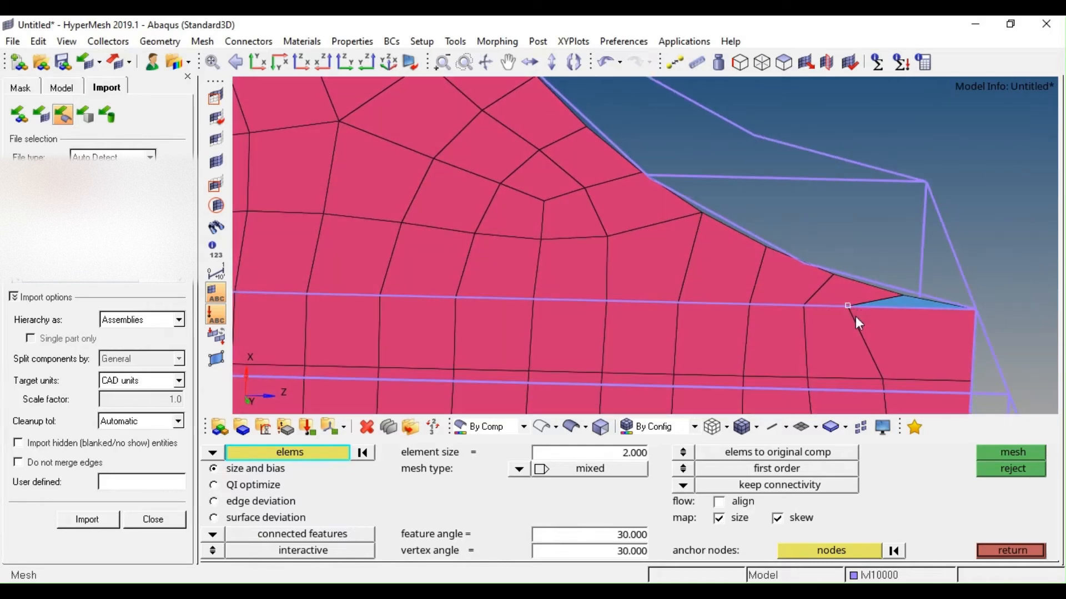
right_click_drag(896, 309, 874, 289, "ctrl")
left_click_drag(876, 289, 847, 281, "ctrl")
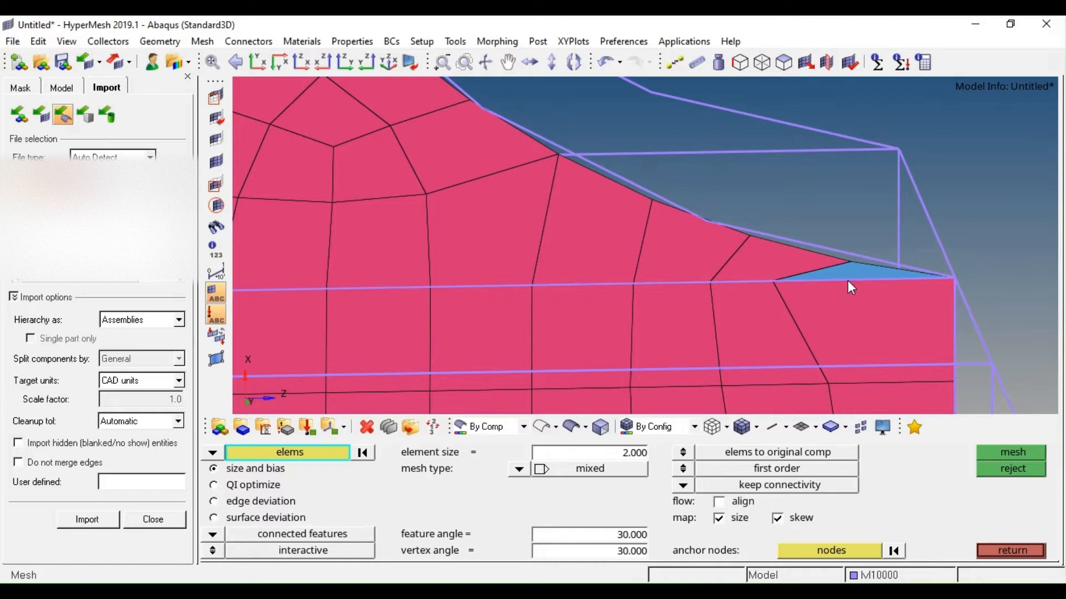
left_click(838, 269)
left_click(768, 261)
left_click(695, 256)
middle_click(696, 255)
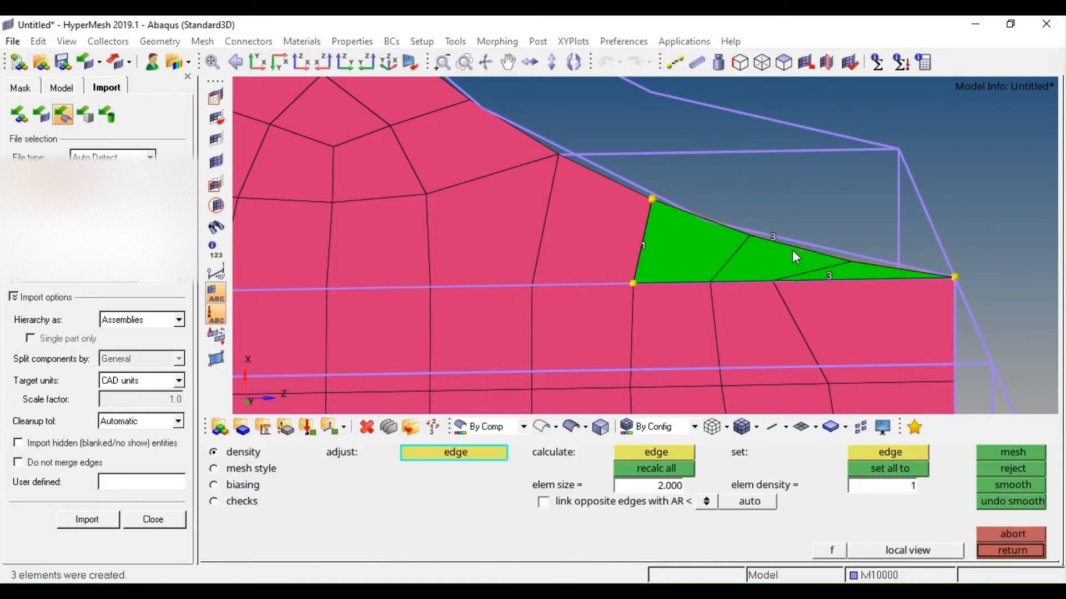
Try densities of 4 and 2 on the tip patch's curved edge, and accept the remesh with the density at 3
left_click(771, 234)
middle_click(770, 234)
right_click(771, 234)
right_click(771, 234)
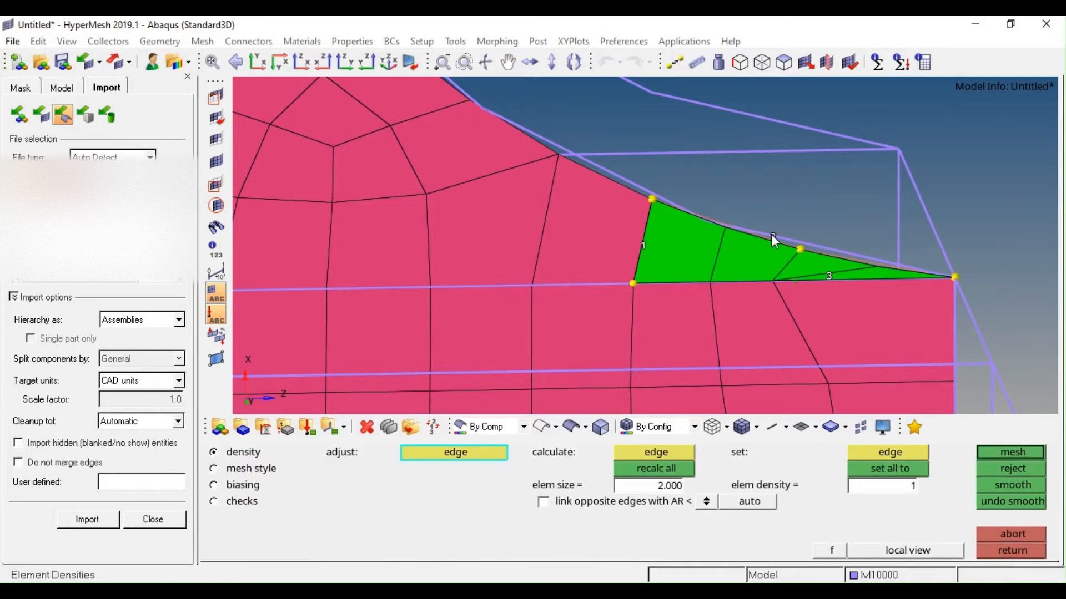
middle_click(771, 235)
right_click_drag(780, 268, 819, 270, "ctrl")
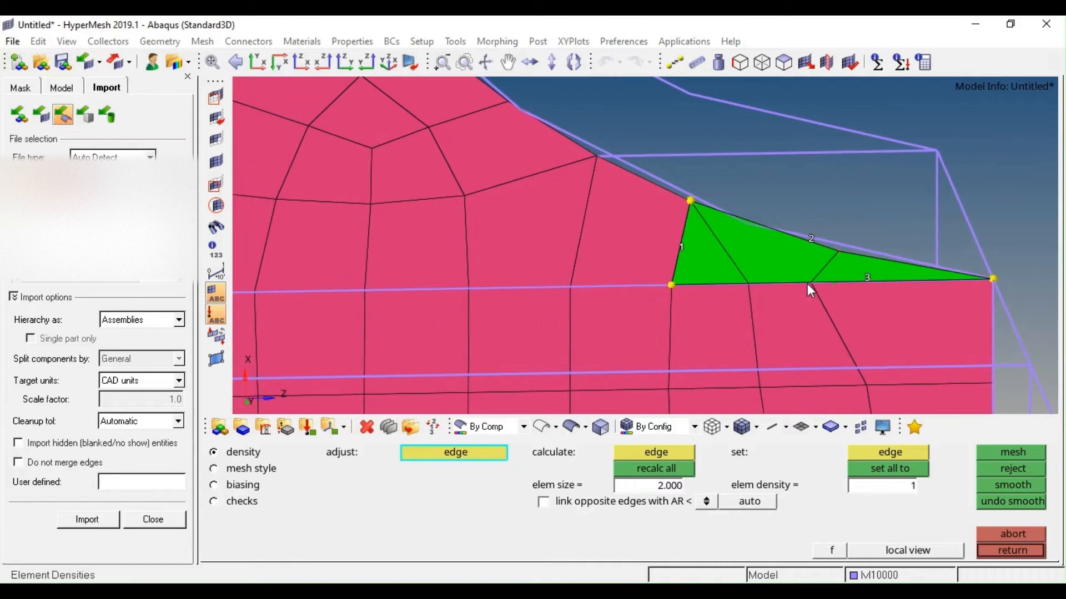
left_click(812, 242)
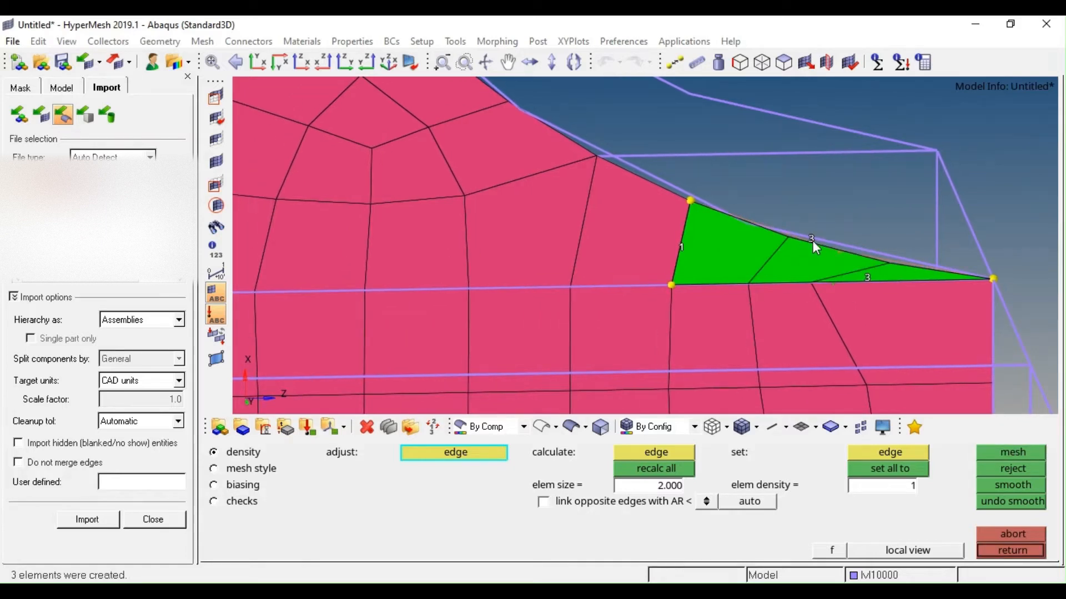
middle_click(813, 241)
right_click_drag(876, 269, 830, 268, "ctrl")
scroll(849, 274, "down", 2, "ctrl")
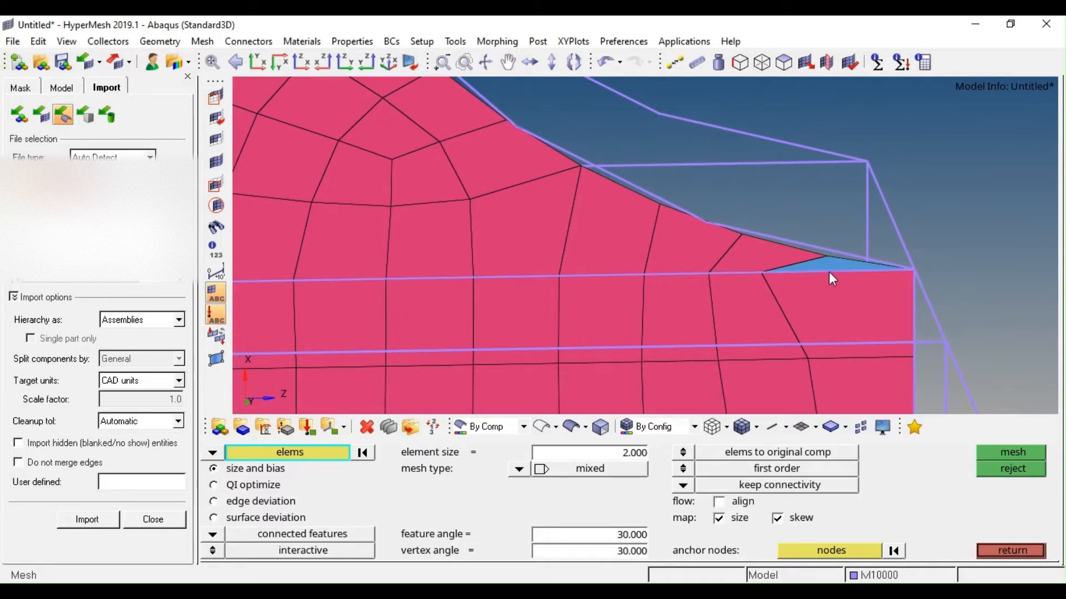
Set the distance from the tip corner node to the neighbouring node on the straight edge to 2, after trying 3
key("F4")
left_click(914, 269)
left_click(761, 272)
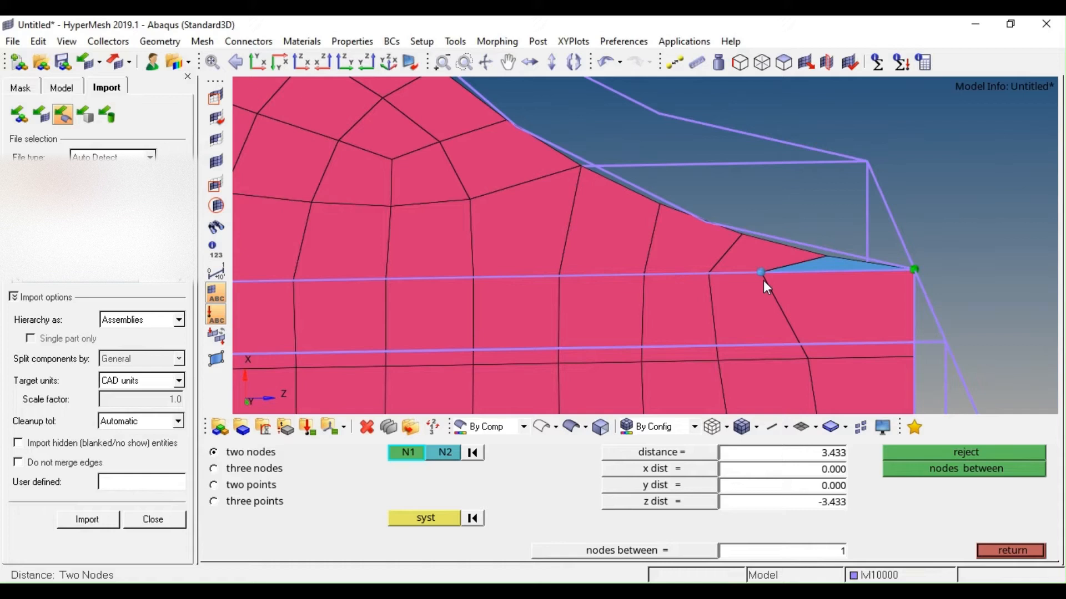
left_click(827, 454)
type("3")
key("Return")
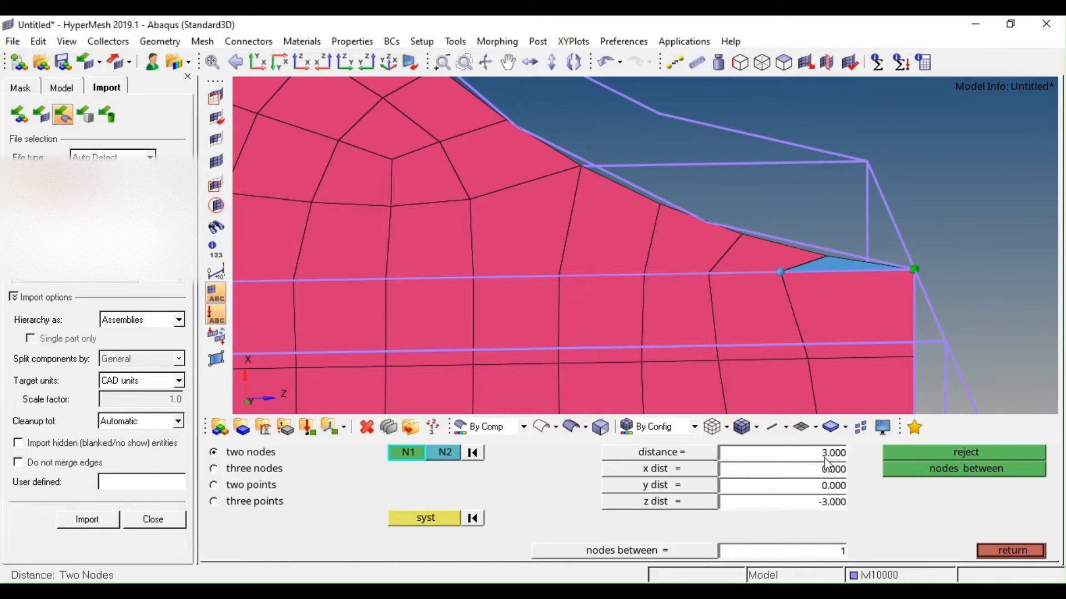
left_click(826, 460)
type("2")
key("Return")
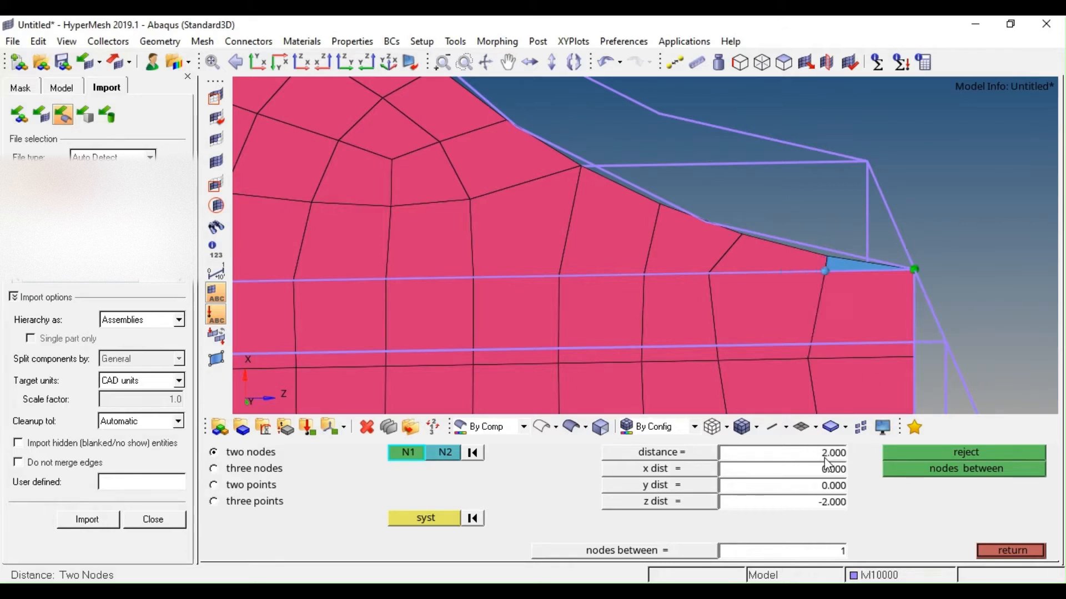
key("F5")
key("Escape")
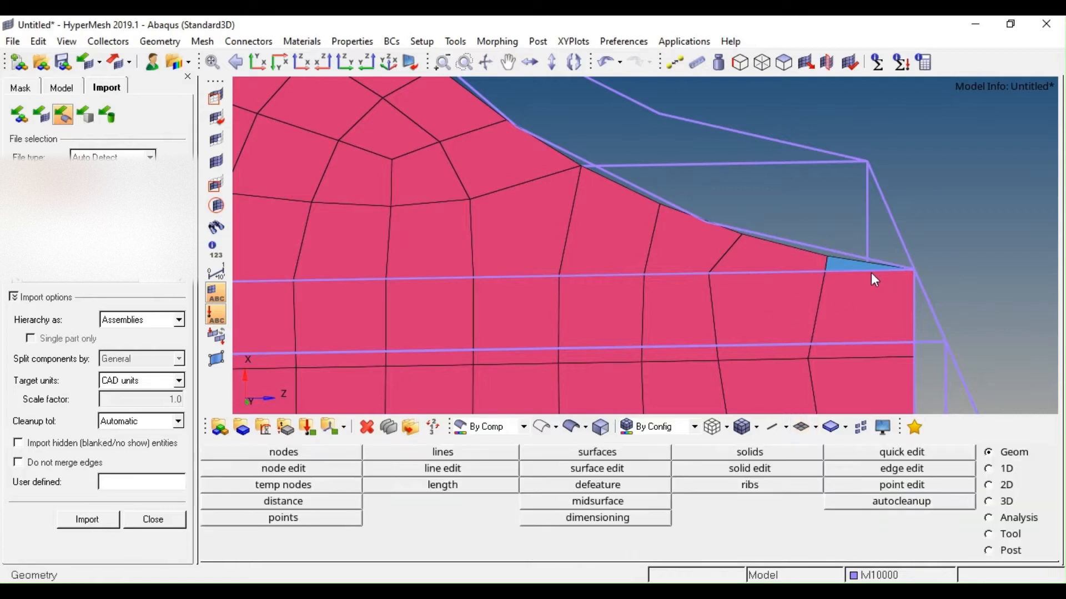
Set the distance from the straight edge's first node inside the tip corner to the following edge node to 2.3
scroll(870, 271, "up", 3, "ctrl")
scroll(870, 272, "down", 8, "ctrl")
right_click_drag(810, 254, 842, 257, "ctrl")
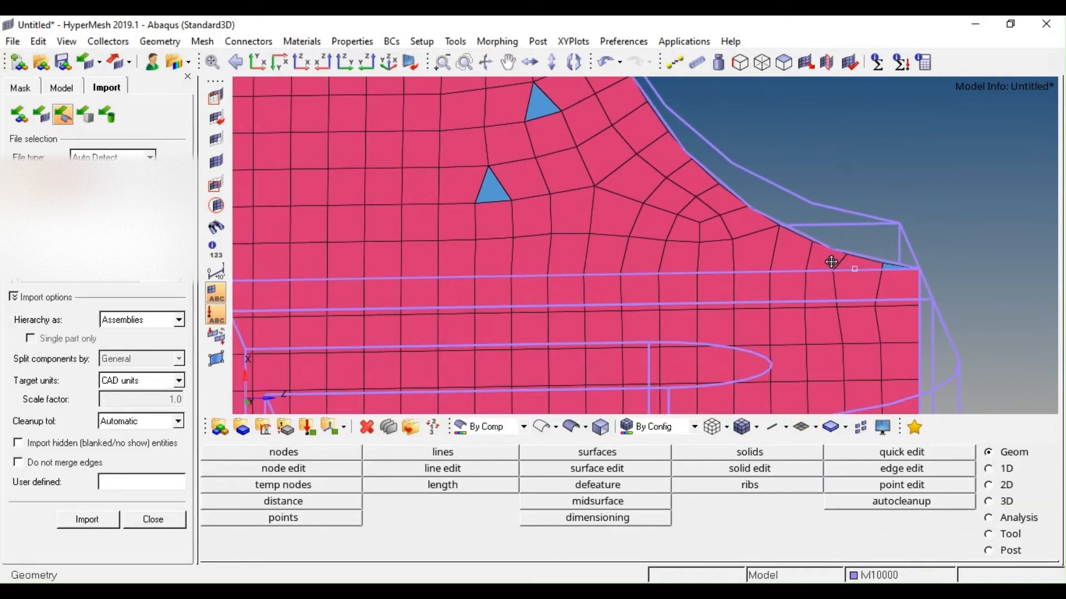
left_click_drag(834, 262, 861, 271, "ctrl")
scroll(861, 270, "up", 4, "ctrl")
key("F4")
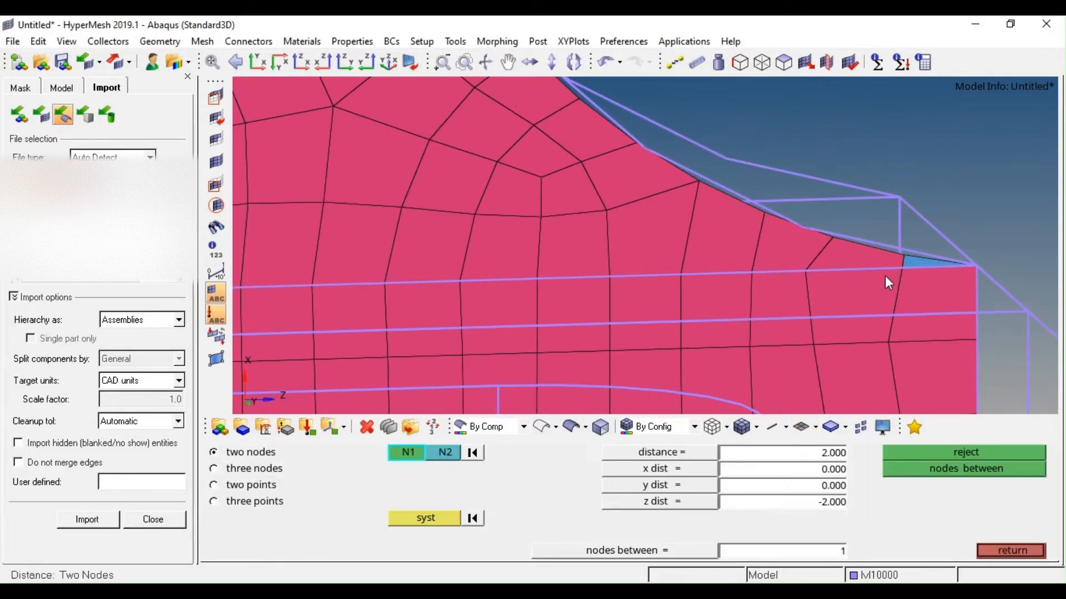
left_click(901, 267)
left_click(806, 271)
double_click(822, 454)
type("2.3")
key("Return")
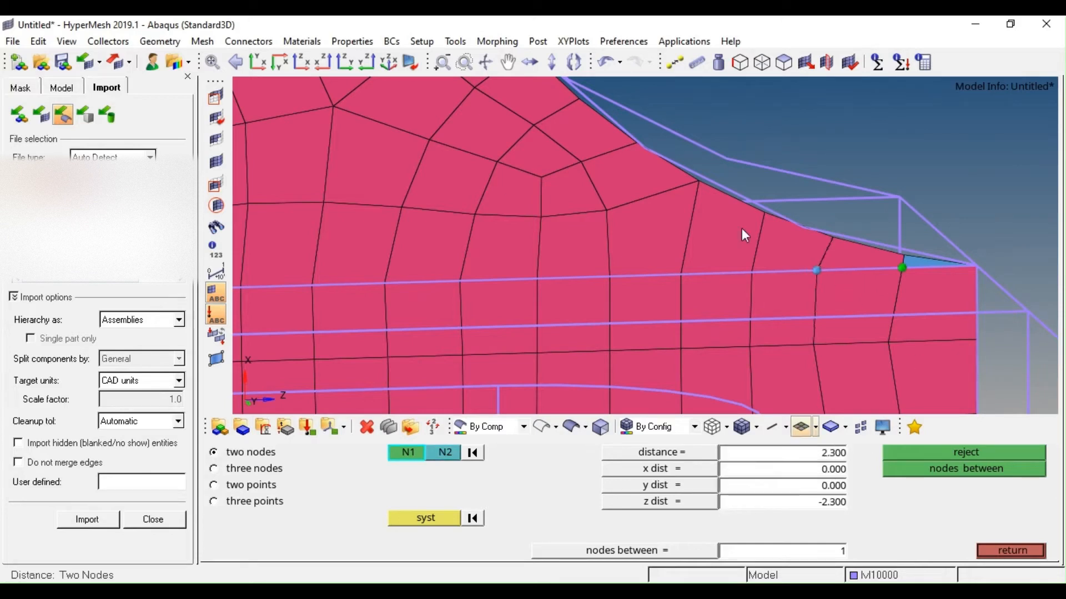
key("Escape")
Select the interior block of arm elements between the upper notch and the transition, including its triangles, and try to remesh it at size 2.000
scroll(818, 270, "down", 5, "ctrl")
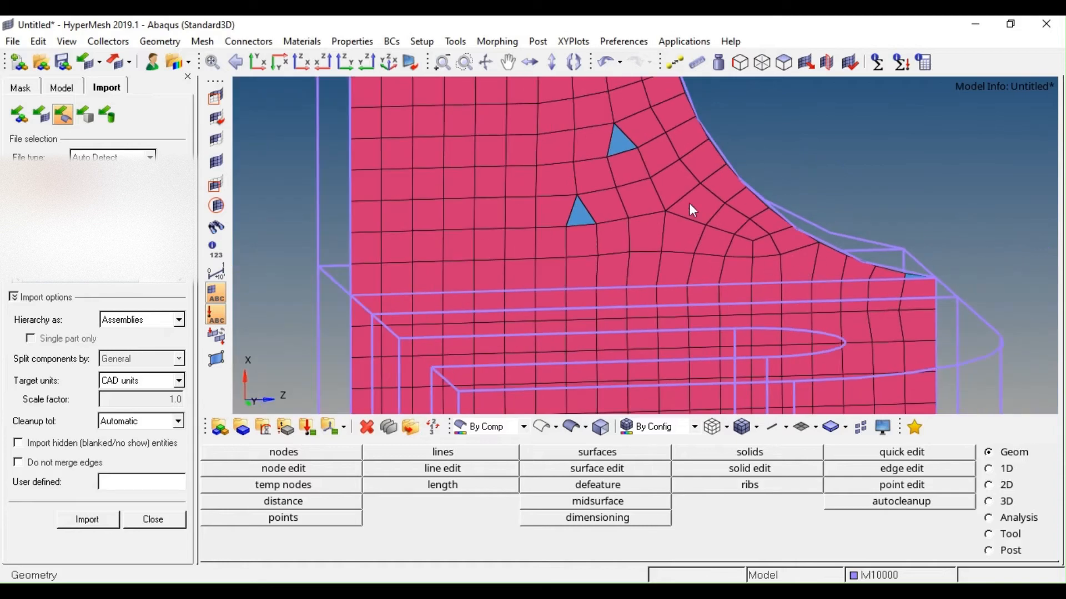
scroll(689, 203, "up", 2, "ctrl")
right_click_drag(688, 203, 804, 297, "ctrl")
scroll(803, 295, "down", 8, "ctrl")
scroll(779, 243, "down", 3, "ctrl")
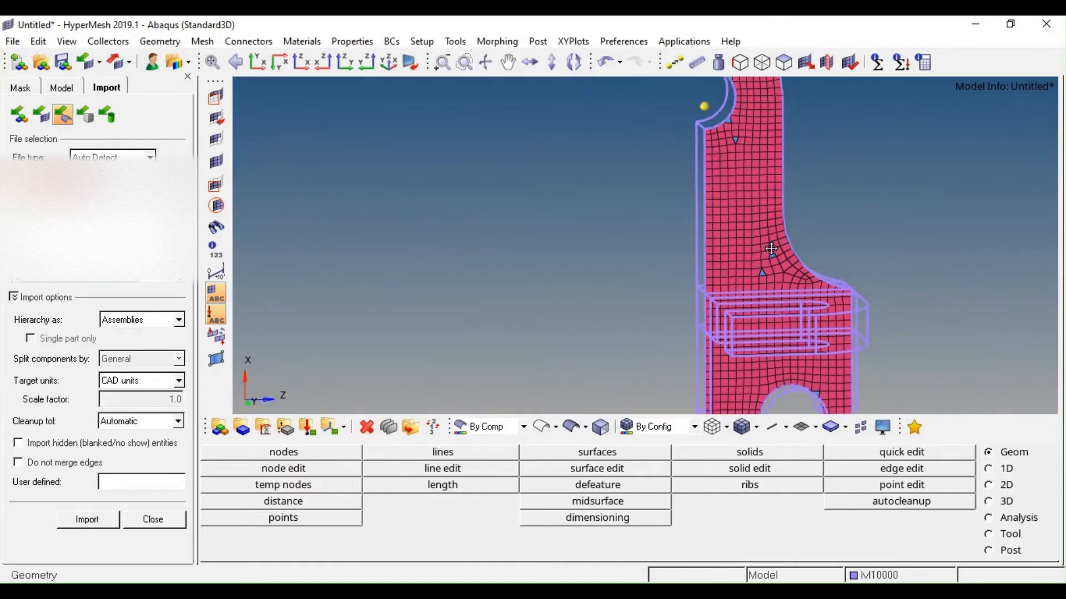
scroll(778, 198, "up", 5, "ctrl")
key("F12")
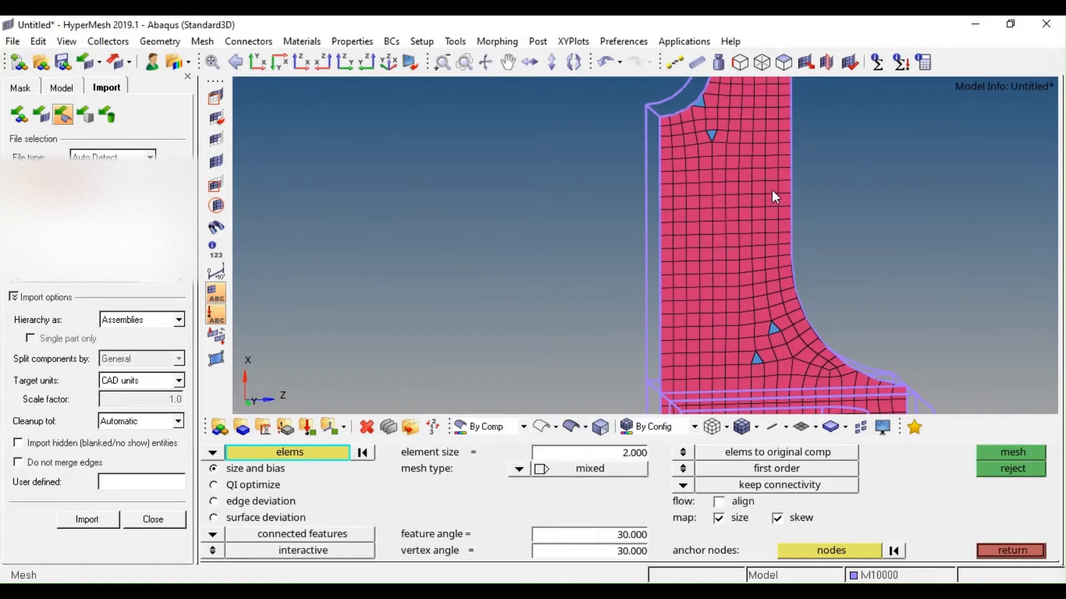
mouse_move(779, 138)
left_mouse_down("shift")
mouse_move(692, 337)
mouse_move(686, 238)
left_mouse_up("shift")
left_click_drag(695, 141, 686, 244, "shift")
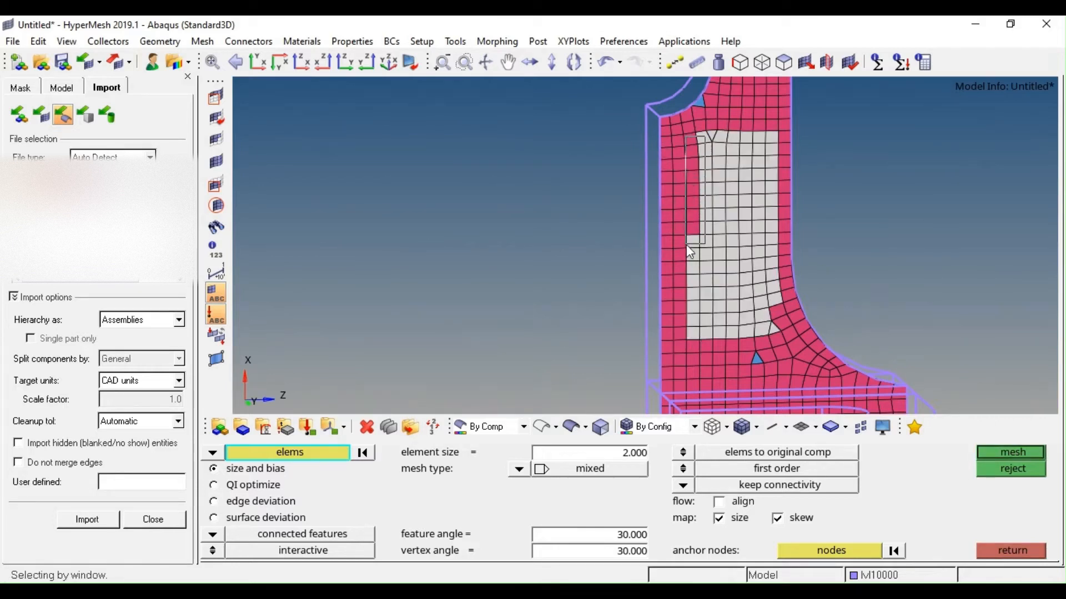
middle_click(719, 215)
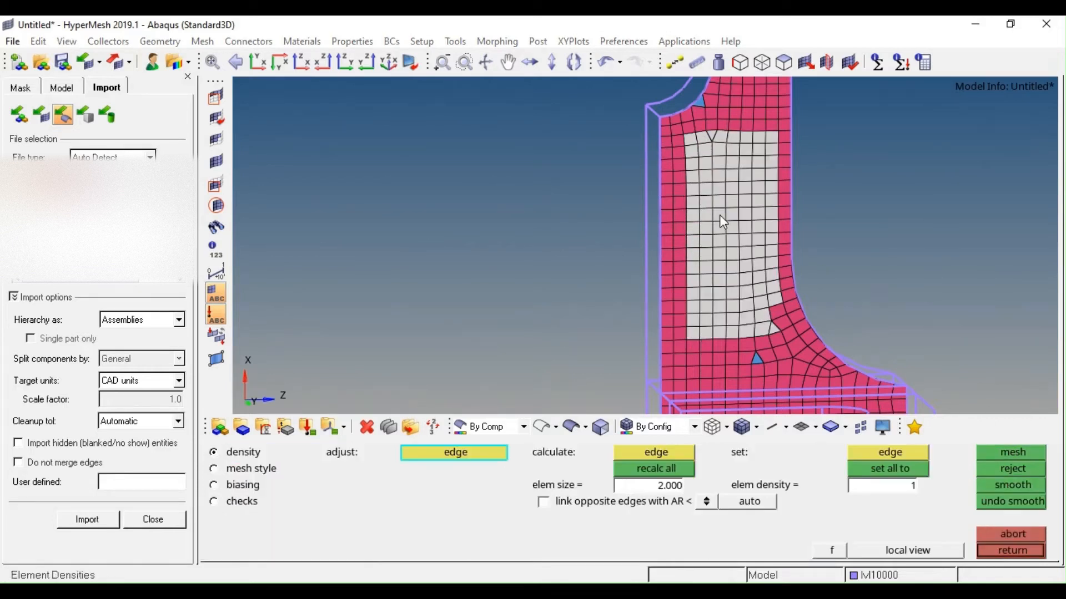
left_click(1021, 470)
left_click(1011, 550)
Add the unselected quad above the block's lower triangle to the selection, and remesh the block at size 2.000, accepting the result
scroll(795, 310, "up", 3)
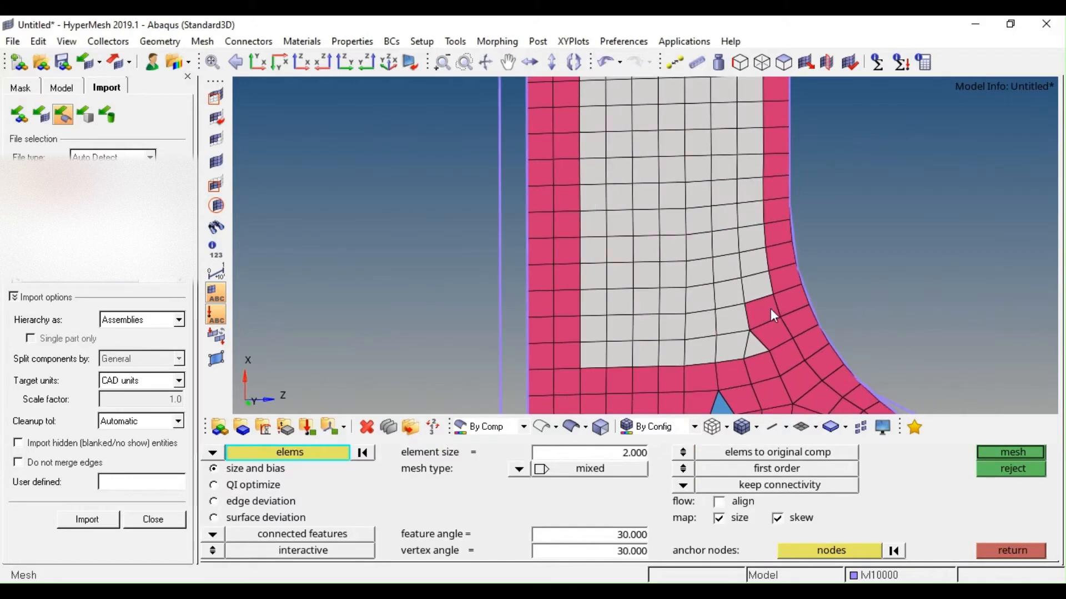
scroll(774, 333, "down", 2)
middle_click(738, 268)
scroll(727, 267, "down", 2)
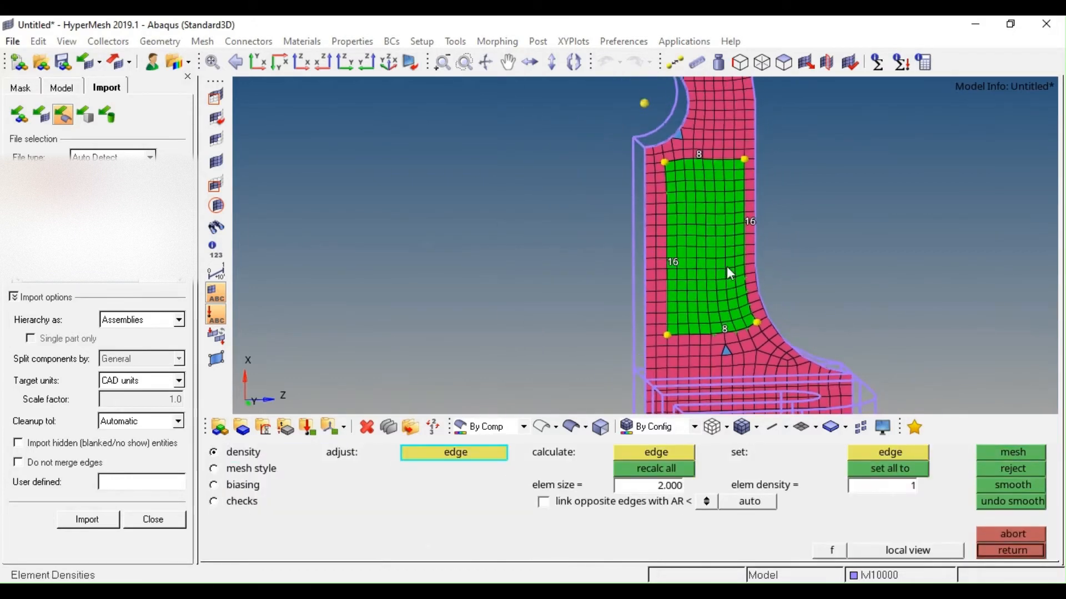
middle_click(727, 266)
Examine the mesh for remaining triangles, from the curved transition up to the hook head around the notch
scroll(740, 346, "down", 3)
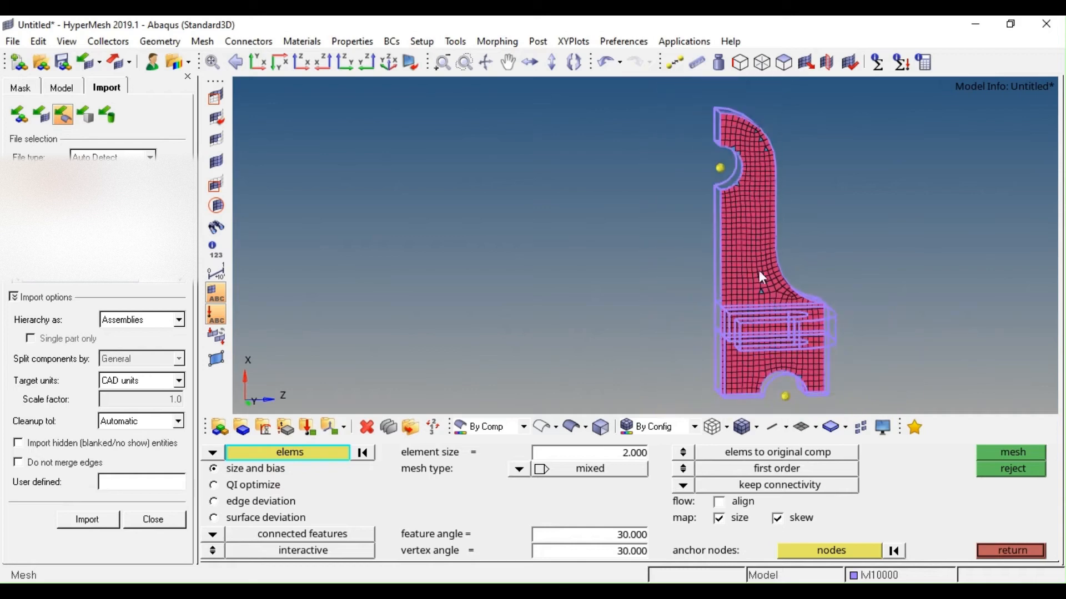
scroll(773, 146, "up", 4)
scroll(775, 146, "up", 4, "ctrl")
scroll(781, 206, "down", 3, "ctrl")
right_click_drag(768, 328, 742, 265, "ctrl")
scroll(744, 267, "down", 4, "ctrl")
mouse_move(743, 205)
right_mouse_down("ctrl")
mouse_move(739, 271)
mouse_move(730, 251)
right_mouse_up("ctrl")
scroll(728, 171, "up", 4, "ctrl")
left_click_drag(757, 193, 771, 129, "ctrl")
scroll(772, 132, "up", 2, "ctrl")
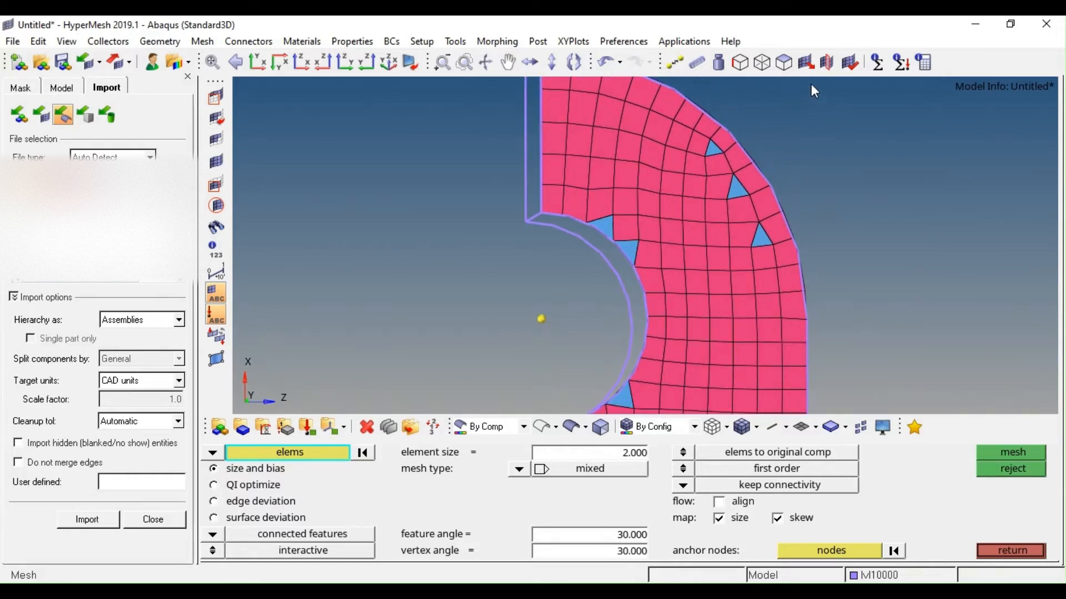
Try to remesh the hook's curved end block at size 2.000, with 15 elements on the outer arc and 6 on the inner arc
left_click_drag(811, 86, 528, 269, "shift")
right_click_drag(580, 114, 592, 169, "ctrl")
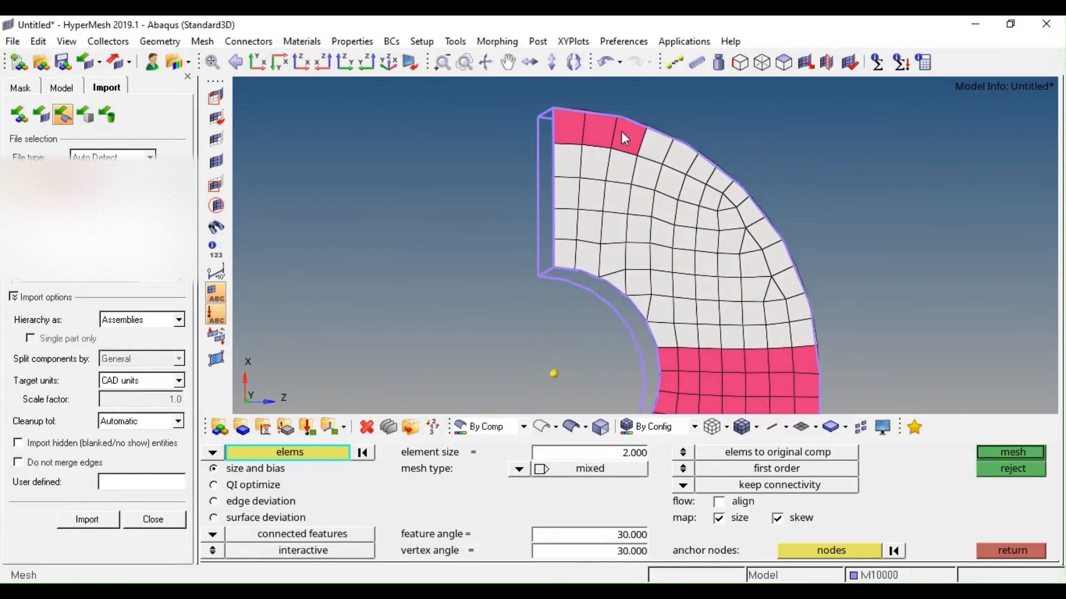
middle_click(607, 160)
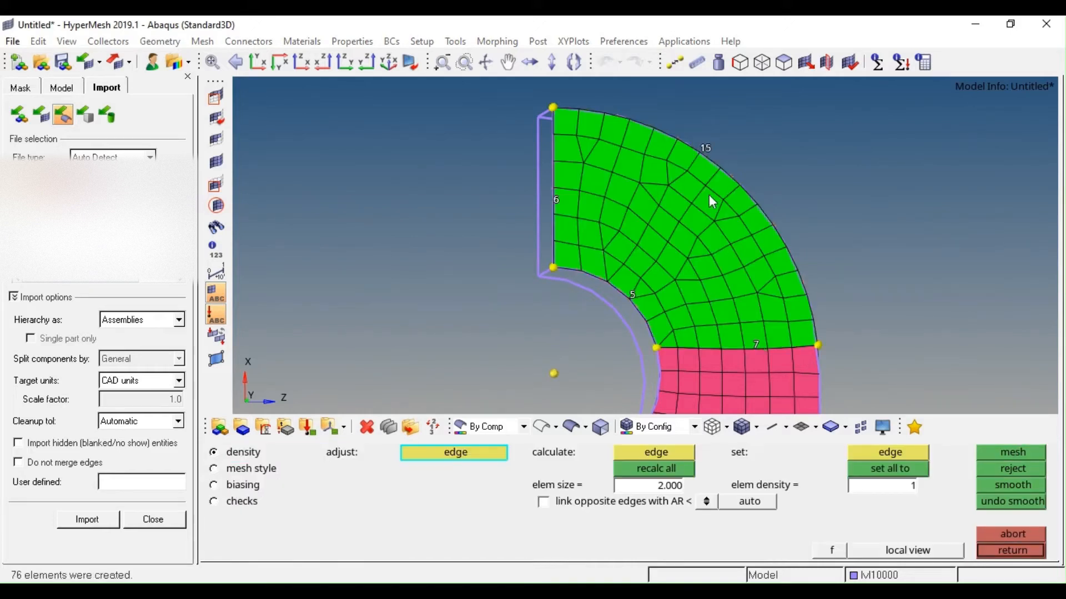
right_click(701, 152)
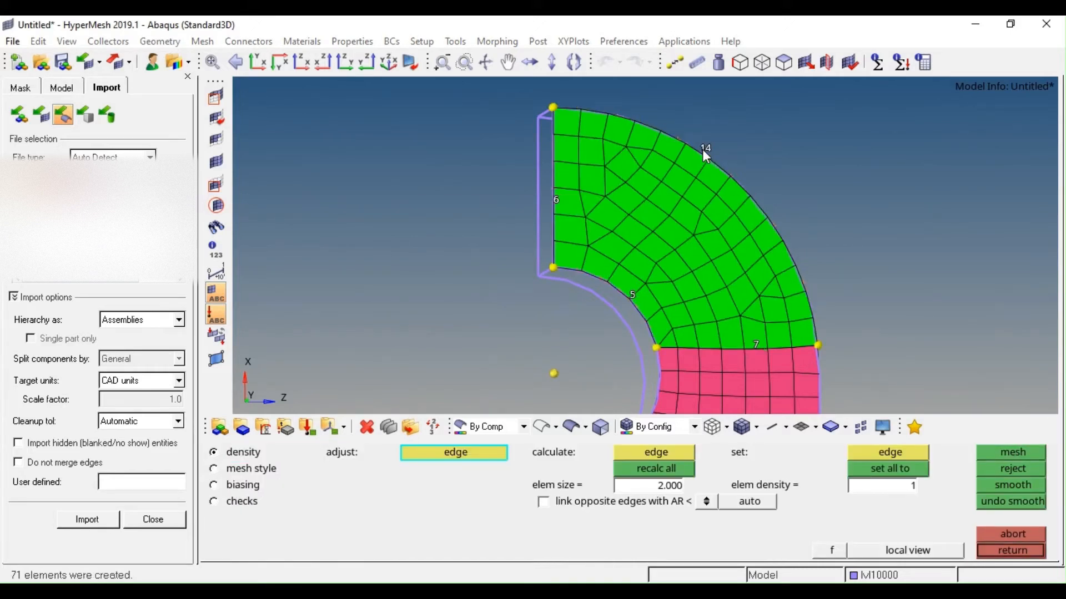
left_click(701, 149)
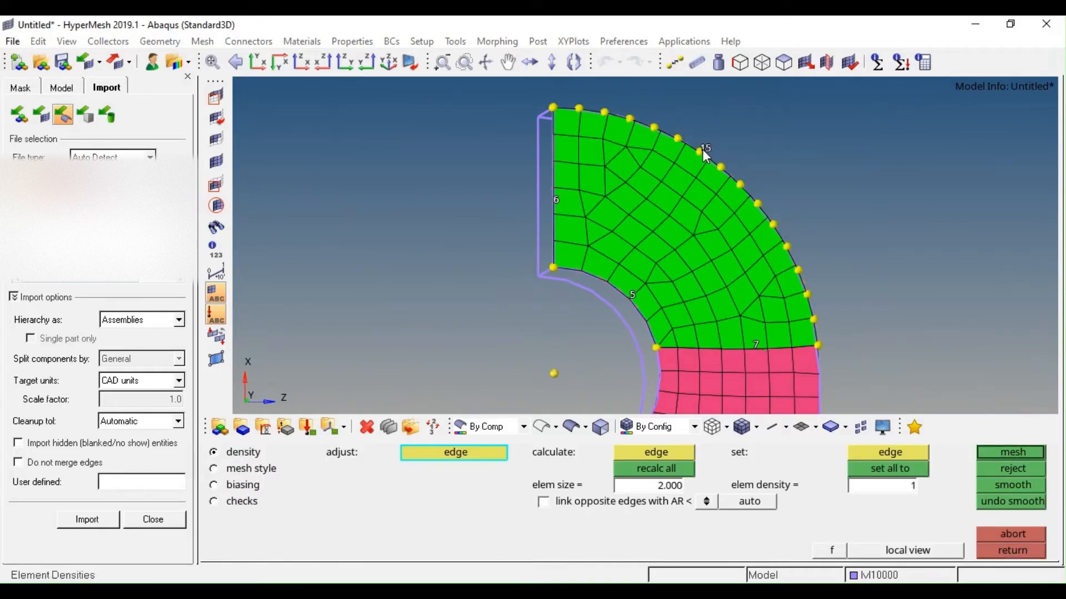
left_click(638, 298)
right_click_drag(676, 272, 674, 174, "ctrl")
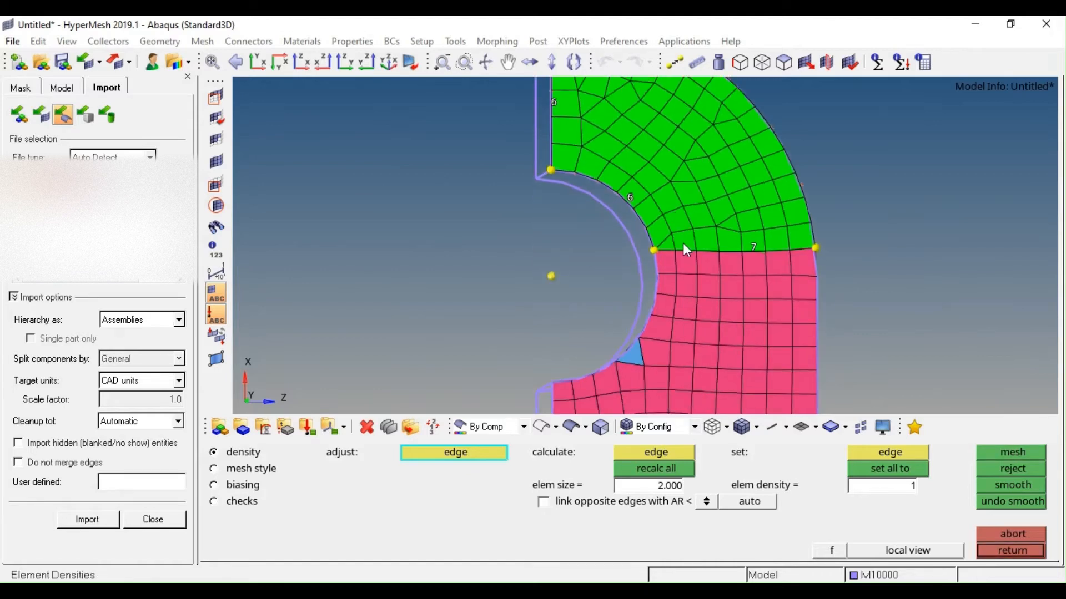
mouse_move(683, 242)
right_mouse_down("ctrl")
mouse_move(657, 318)
mouse_move(659, 288)
right_mouse_up("ctrl")
left_click(1018, 467)
left_click(1004, 552)
Remesh the hook's curved end block at size 2.000, with 13 elements along the inner arc and 7 along the straight end edge
mouse_move(680, 285)
left_mouse_down("ctrl")
mouse_move(761, 280)
mouse_move(606, 322)
mouse_move(685, 287)
mouse_move(757, 217)
mouse_move(781, 150)
mouse_move(726, 251)
mouse_move(691, 281)
left_mouse_up("ctrl")
middle_click(765, 246)
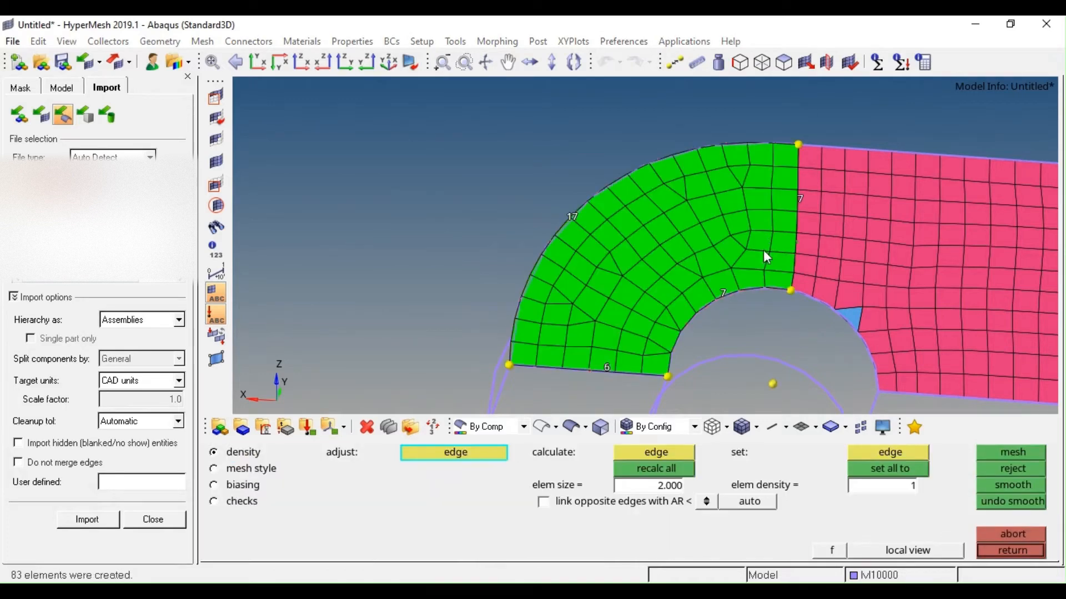
right_click_drag(722, 295, 734, 272, "ctrl")
left_click(738, 274)
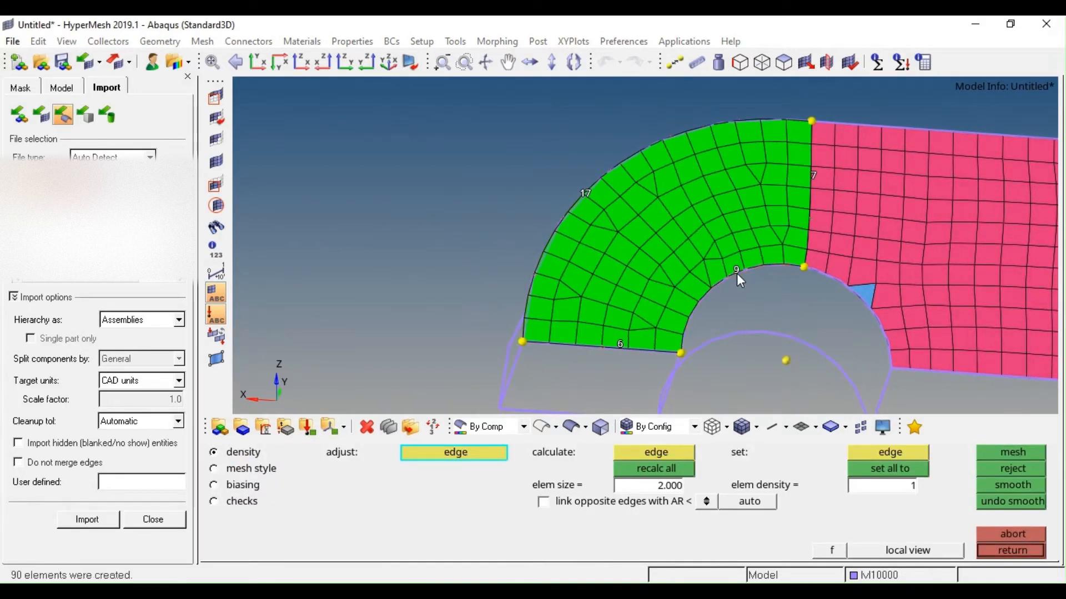
left_click(621, 342)
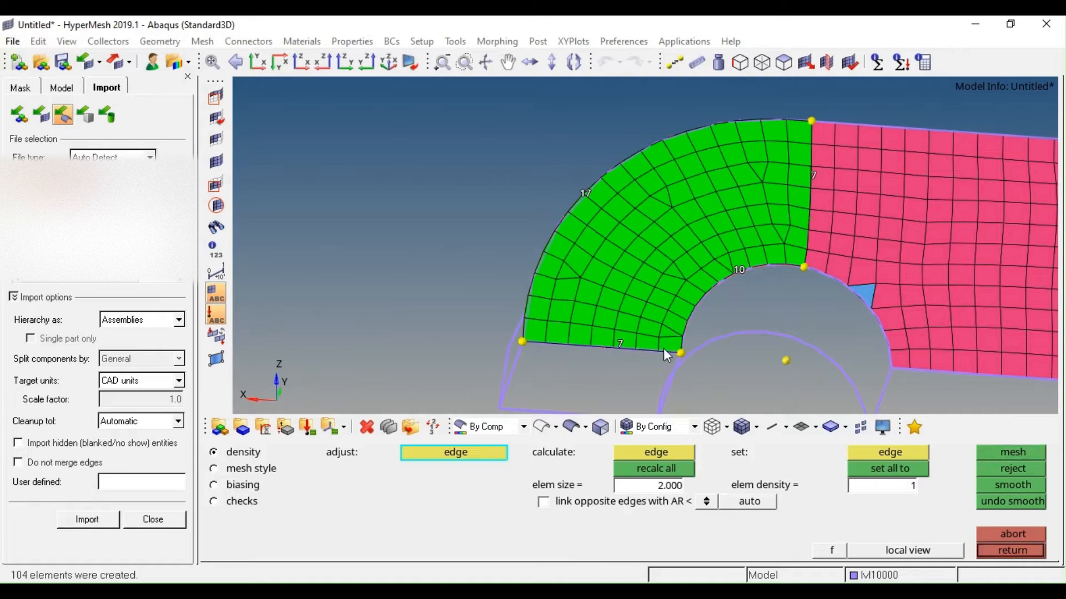
left_click(745, 269)
left_click(744, 269)
left_click(744, 269)
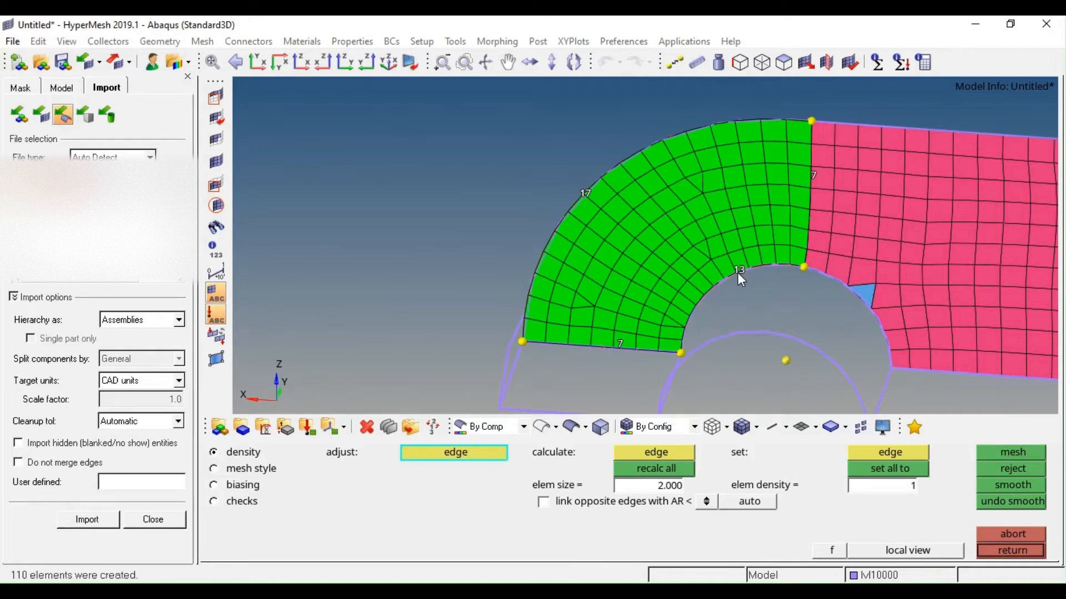
Set the outer arc of the curved end block to 13 elements and accept the mesh
right_click(584, 192)
right_click(585, 192)
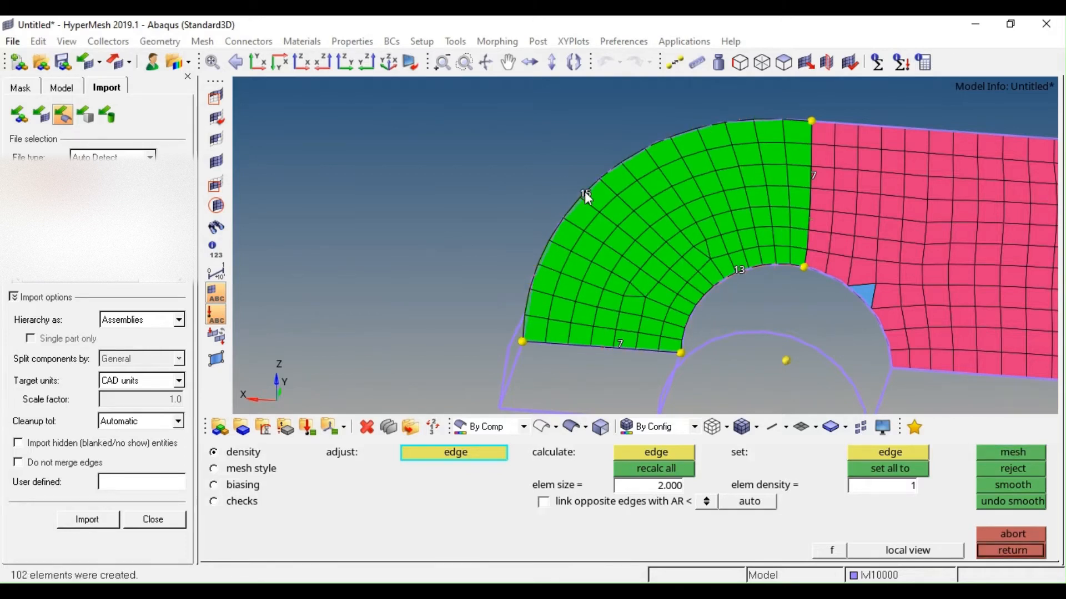
right_click(584, 191)
right_click(584, 191)
middle_click(584, 191)
right_click_drag(824, 259, 791, 256, "ctrl")
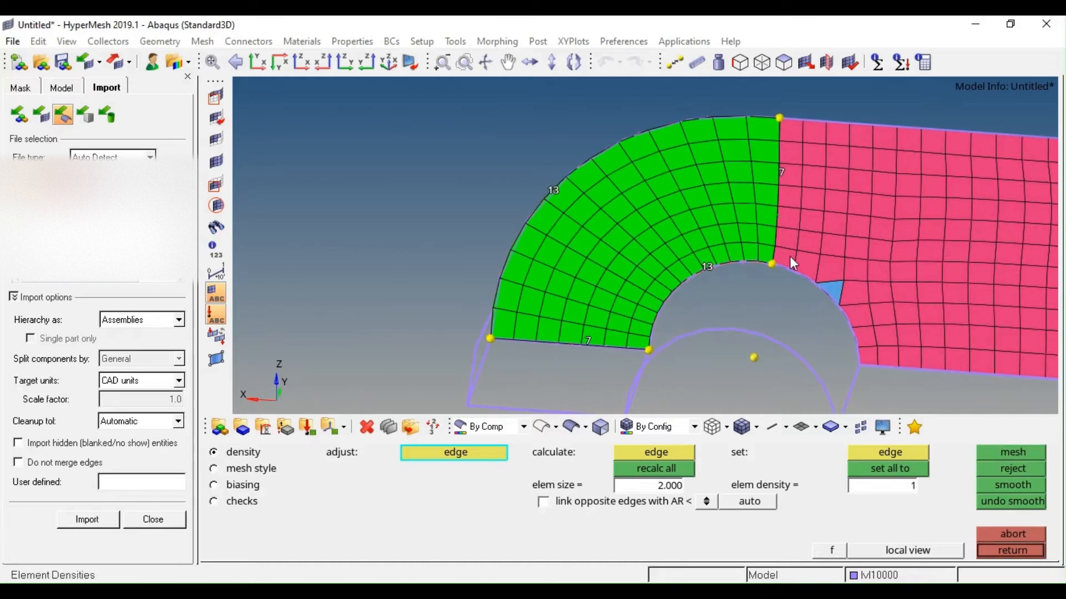
key("Escape")
Select the elements between the remeshed curved end and the arm, including the notch triangle and the full column beside the curved end
right_click_drag(873, 259, 769, 257, "ctrl")
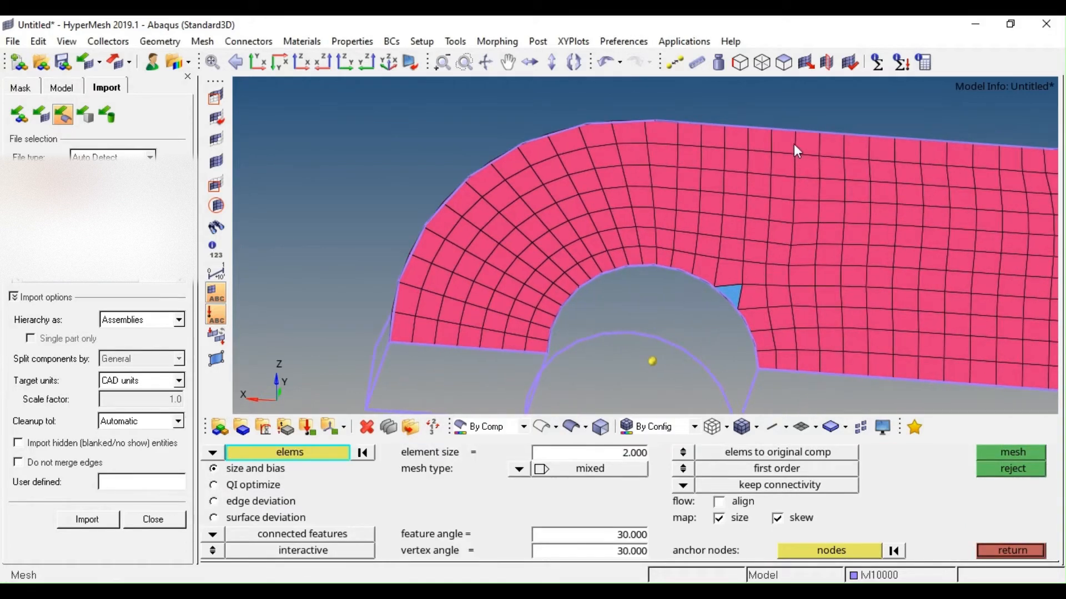
left_click_drag(801, 126, 641, 327, "shift")
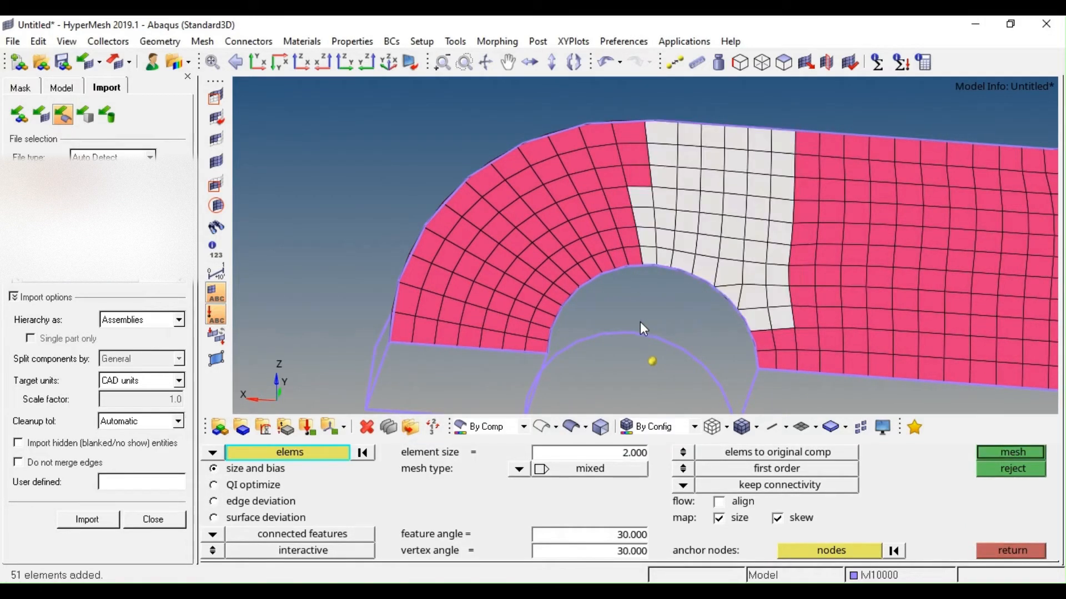
left_click(637, 185)
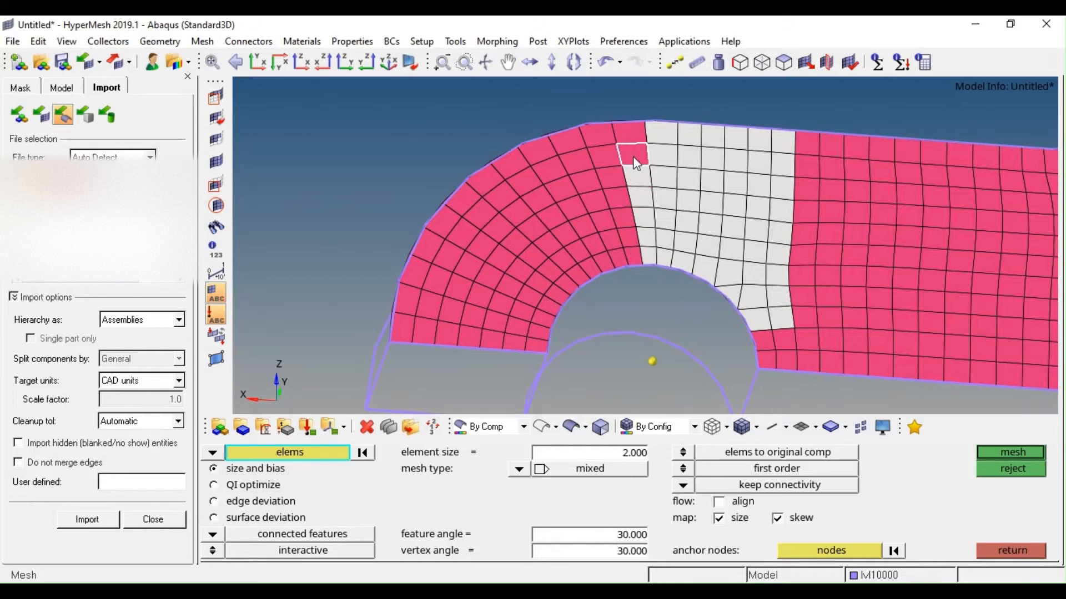
left_click(633, 159)
left_click(637, 141)
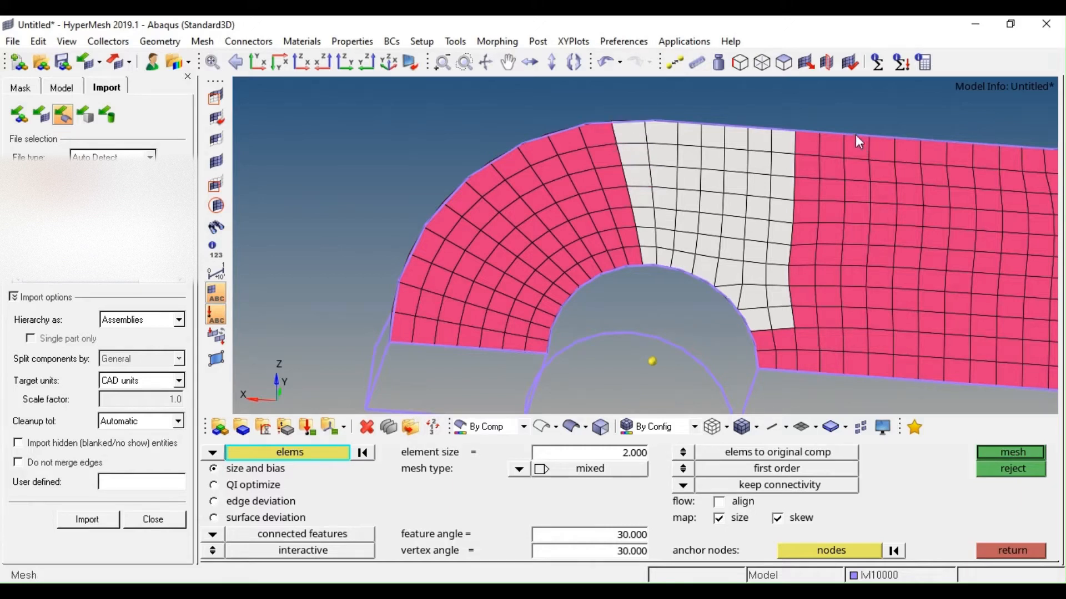
left_click_drag(857, 142, 732, 425, "shift")
left_click_drag(859, 144, 830, 251, "shift")
Try to remesh the selected notch block at size 2.000 with 9 elements along the notch arc
middle_click(855, 302)
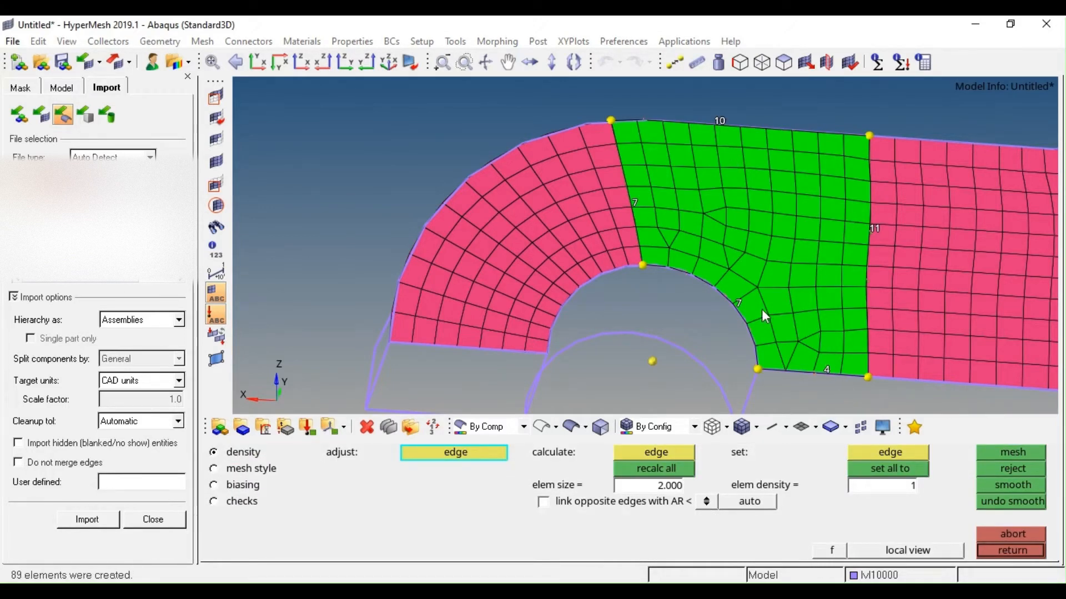
left_click(741, 306)
left_click(742, 305)
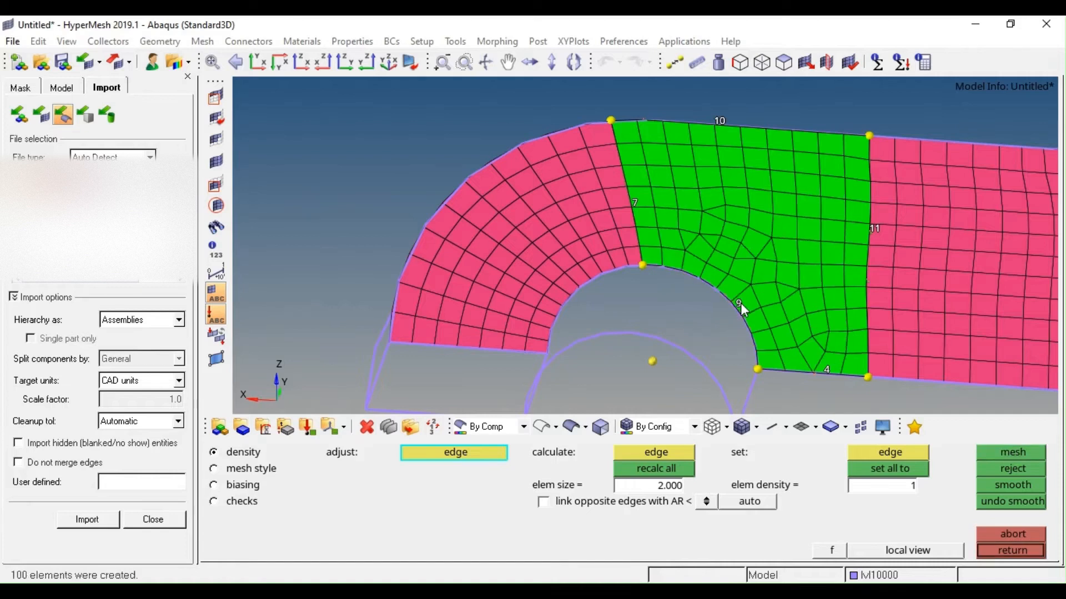
left_click(1003, 469)
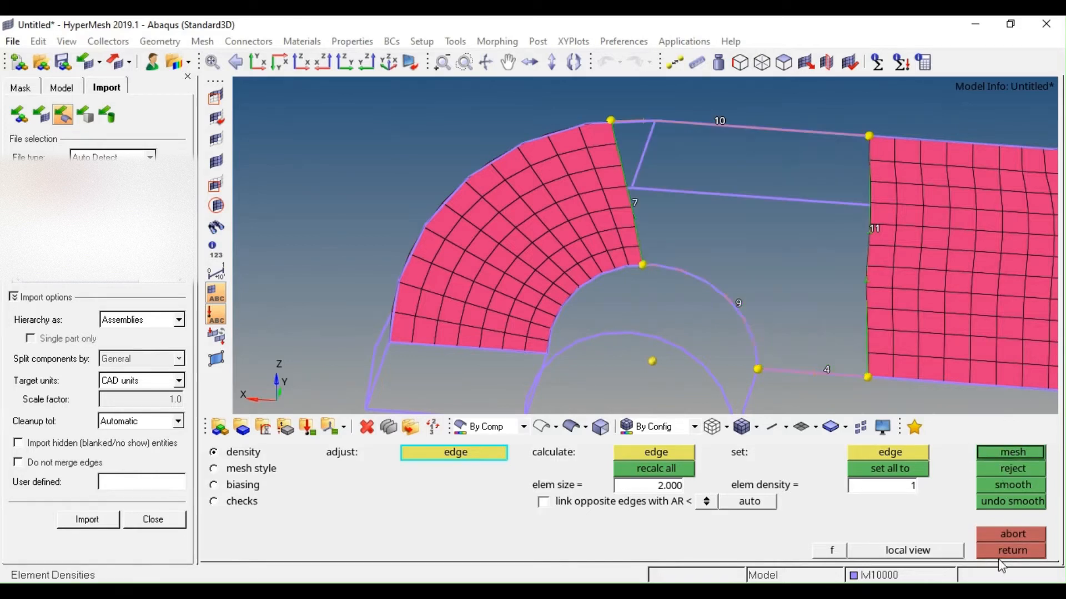
left_click(1008, 550)
Reduce the selection to the narrower block next to the curved end, and remesh it with 7 elements along the notch arc
right_click_drag(870, 106, 733, 414, "shift")
left_click(756, 280)
left_click_drag(780, 111, 723, 273, "shift")
middle_click(735, 242)
left_click(710, 280)
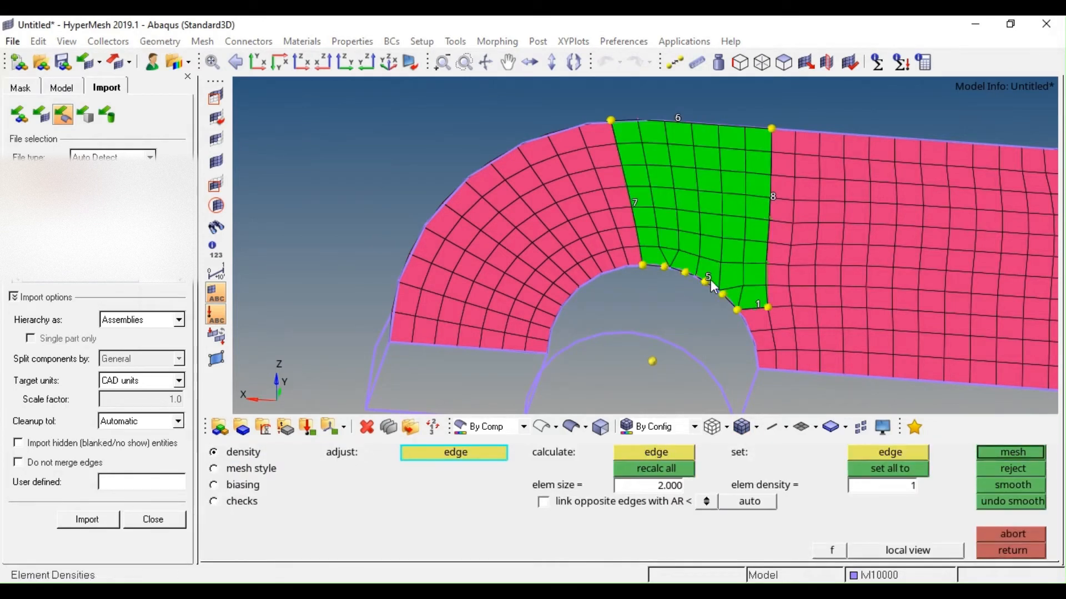
left_click(710, 279)
left_click(711, 279)
middle_click(711, 279)
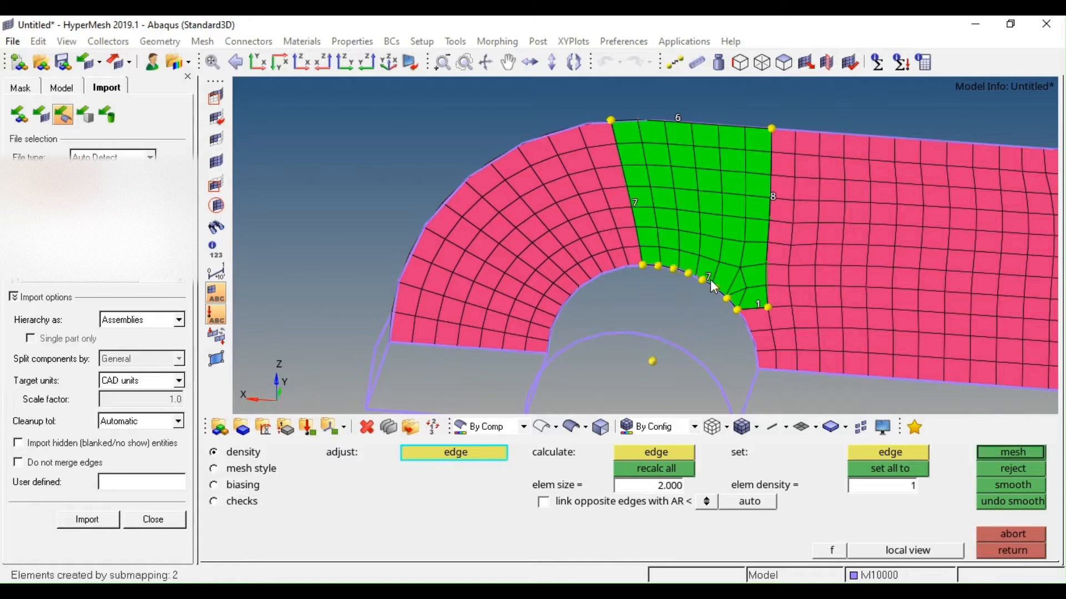
Try the narrower block with 6 elements on the notch arc and 8 on the outer edge, and reject the mesh
right_click(711, 279)
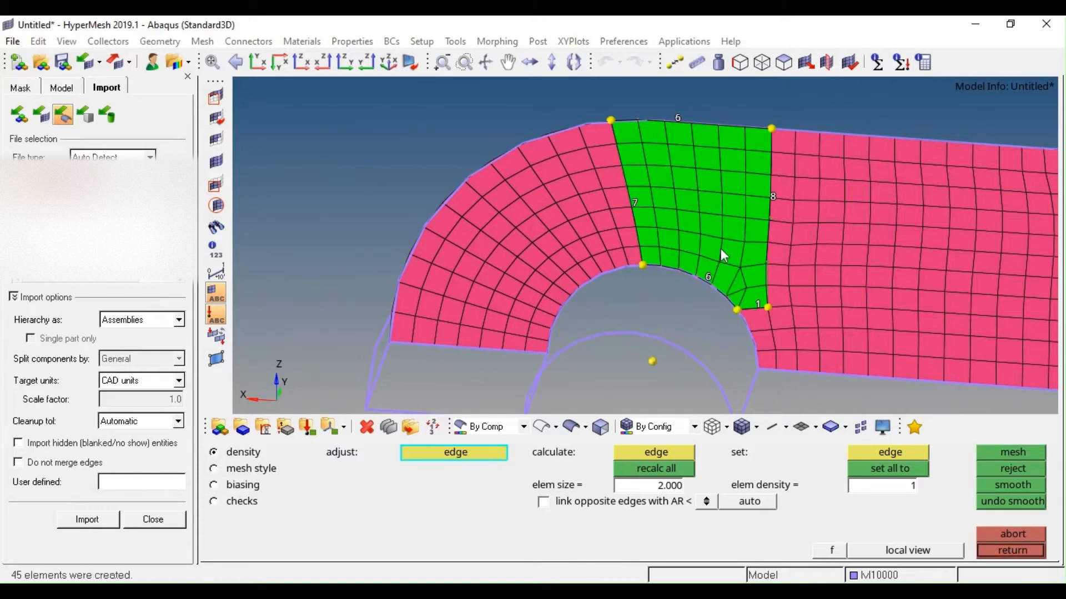
left_click(678, 118)
middle_click(678, 117)
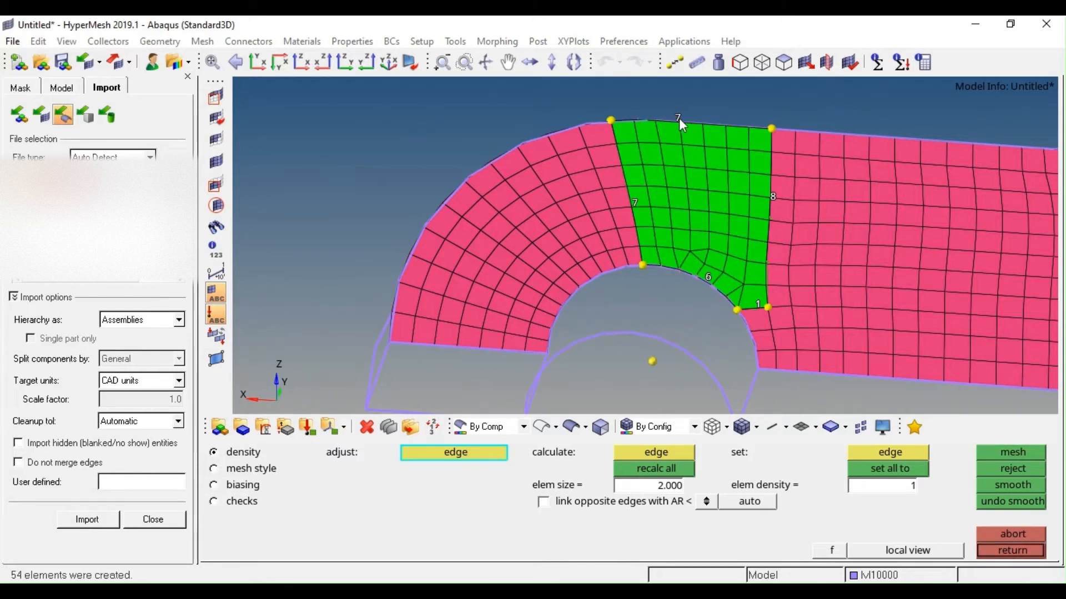
left_click(678, 117)
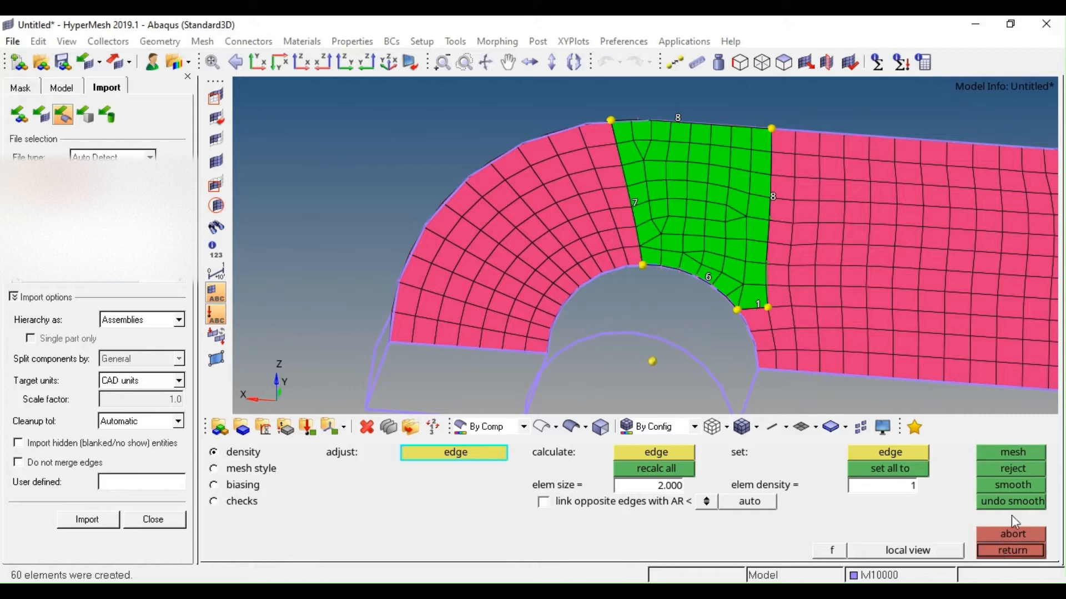
left_click(1015, 467)
middle_click(734, 310)
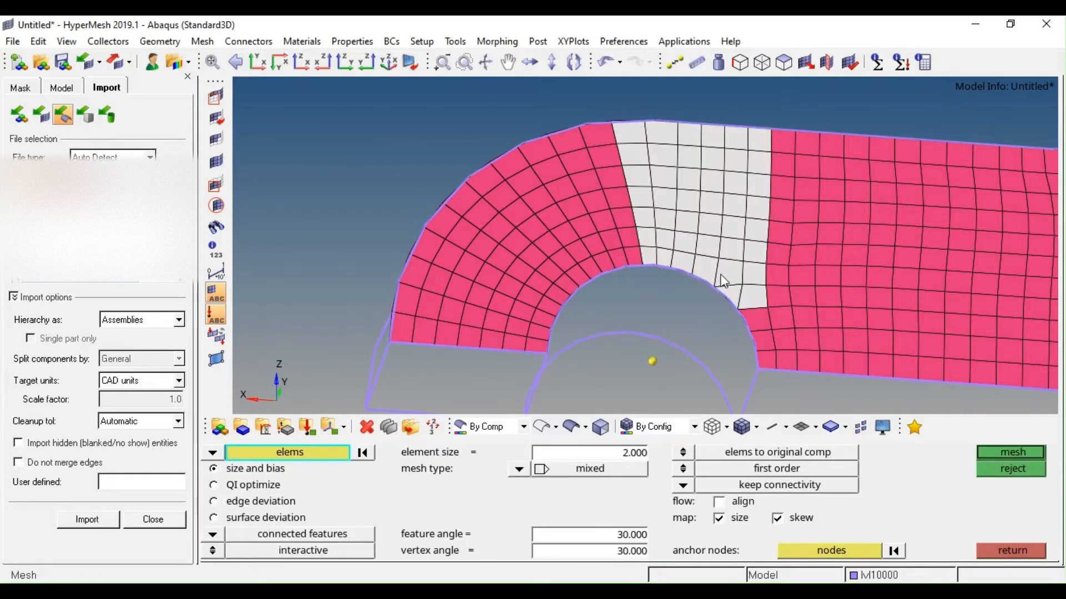
Change the mesh type to quads and try to remesh the narrower block with 6 elements along the notch arc
left_click(518, 470)
left_click(509, 402)
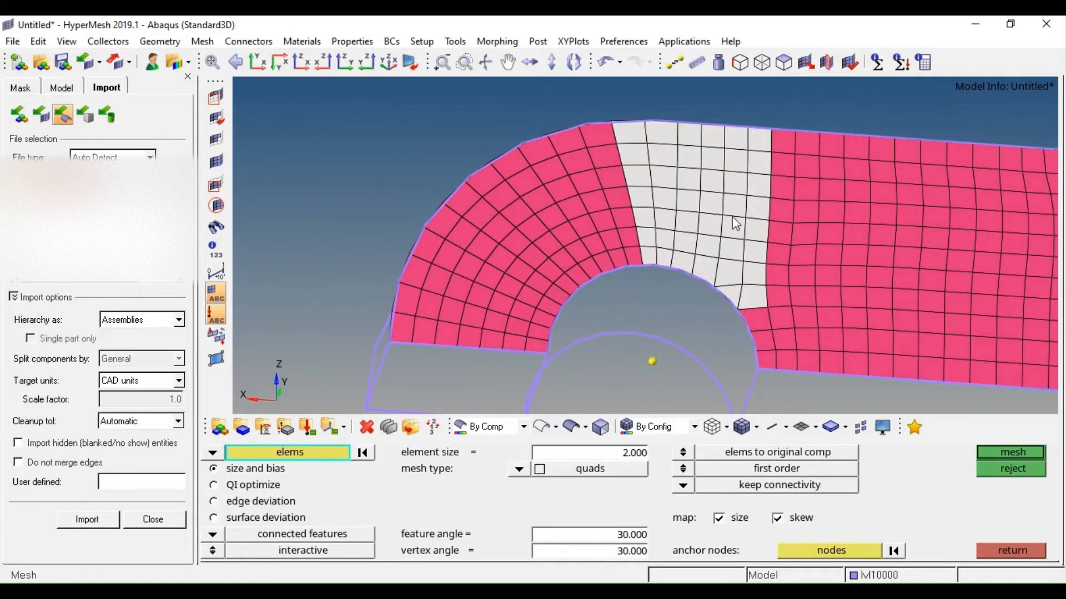
middle_click(731, 217)
left_click(708, 275)
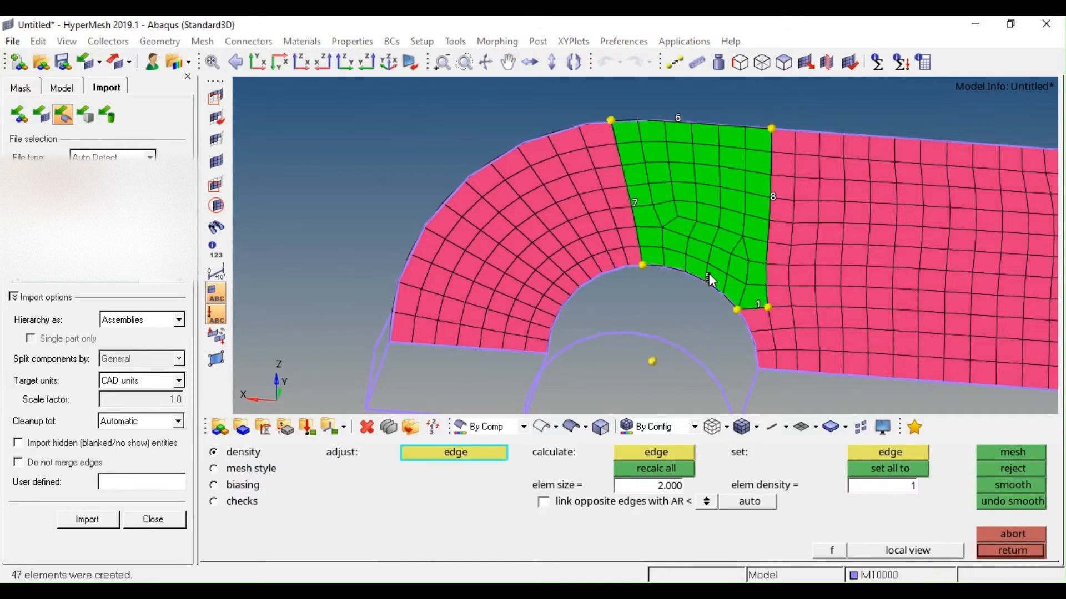
left_click(708, 279)
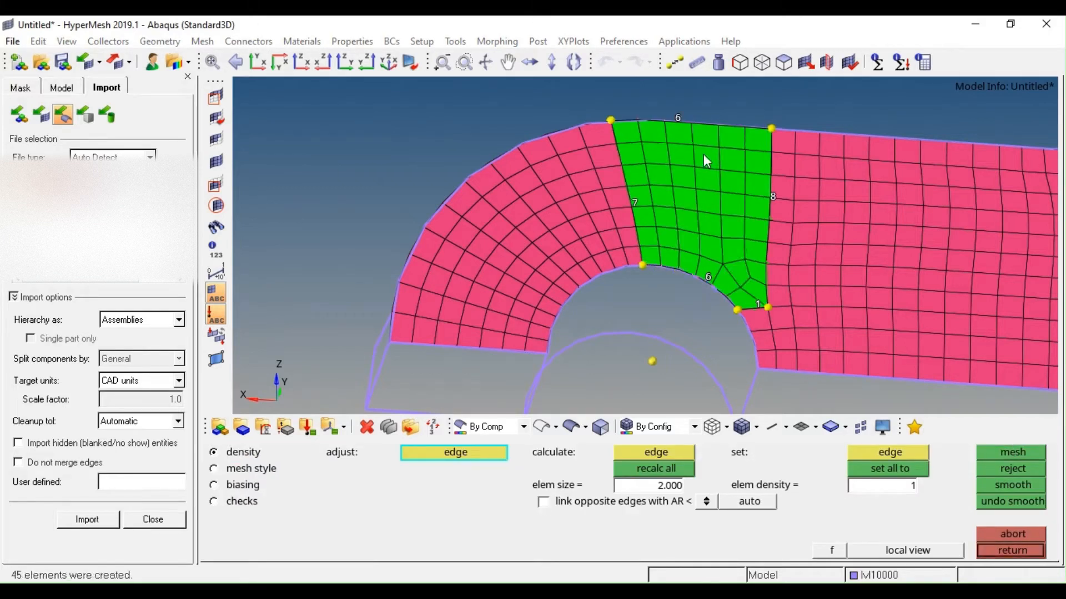
middle_click(681, 117)
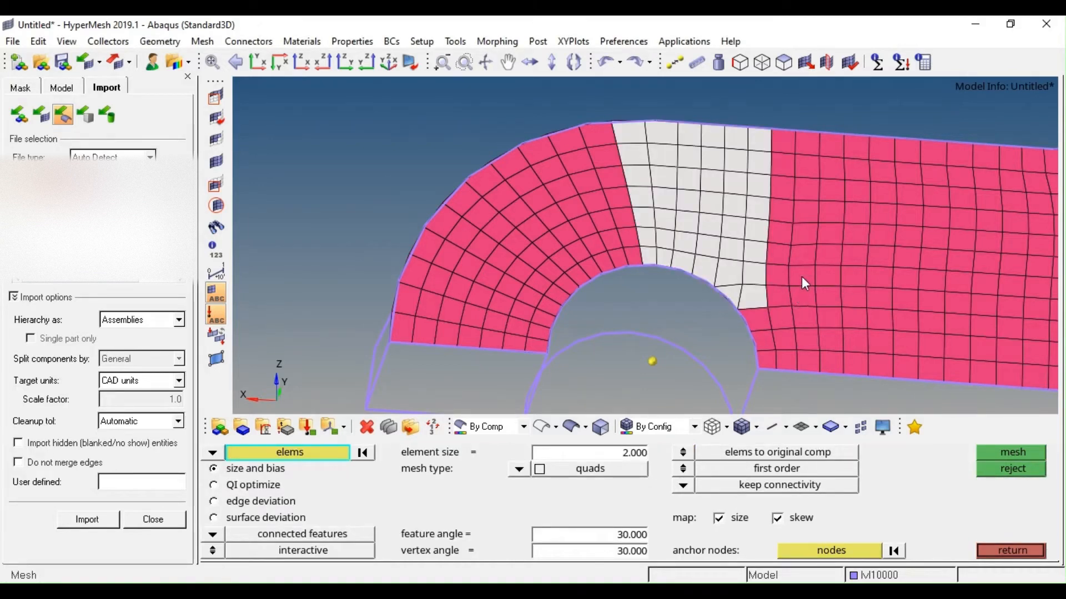
Extend the selection into the arm and remesh it with quads, using 9 elements on the notch arc, 6 on the short straight edge and 11 on the outer edge
left_click_drag(871, 117, 688, 395, "shift")
middle_click(764, 325)
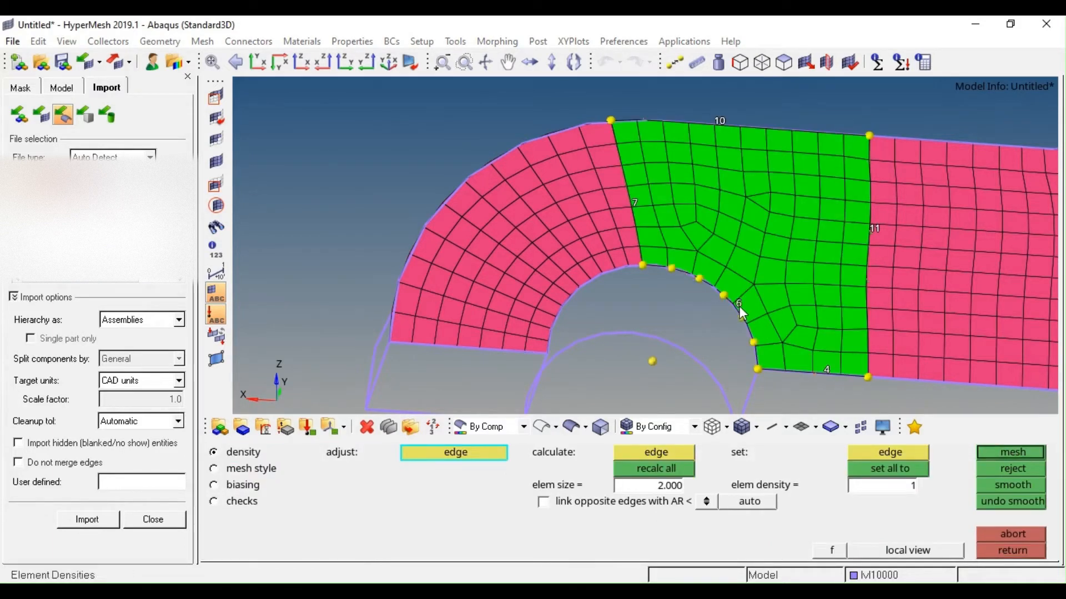
left_click(740, 307)
left_click(740, 307)
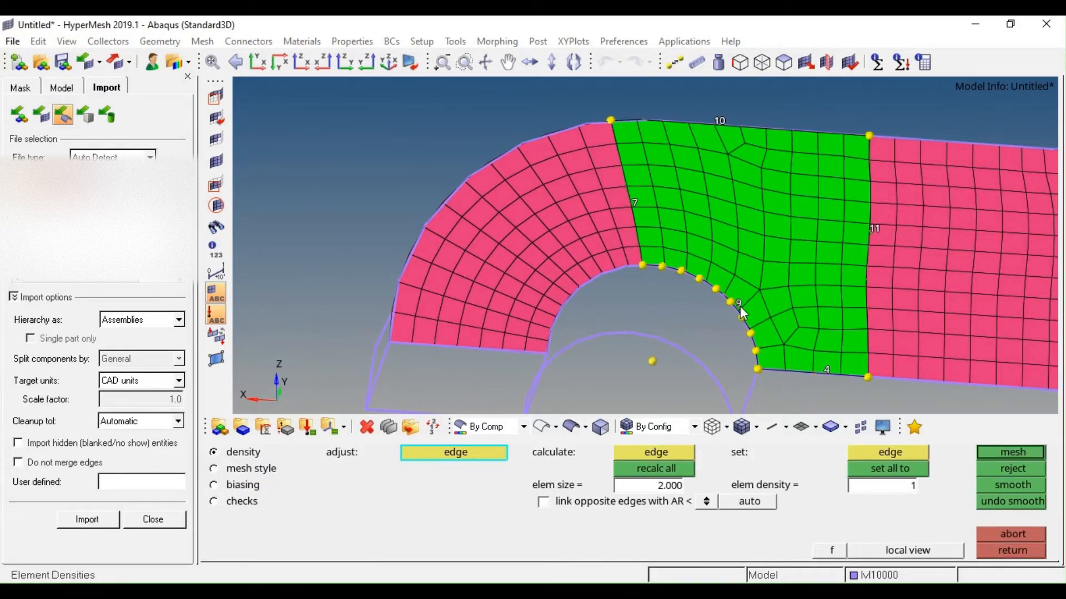
left_click(827, 371)
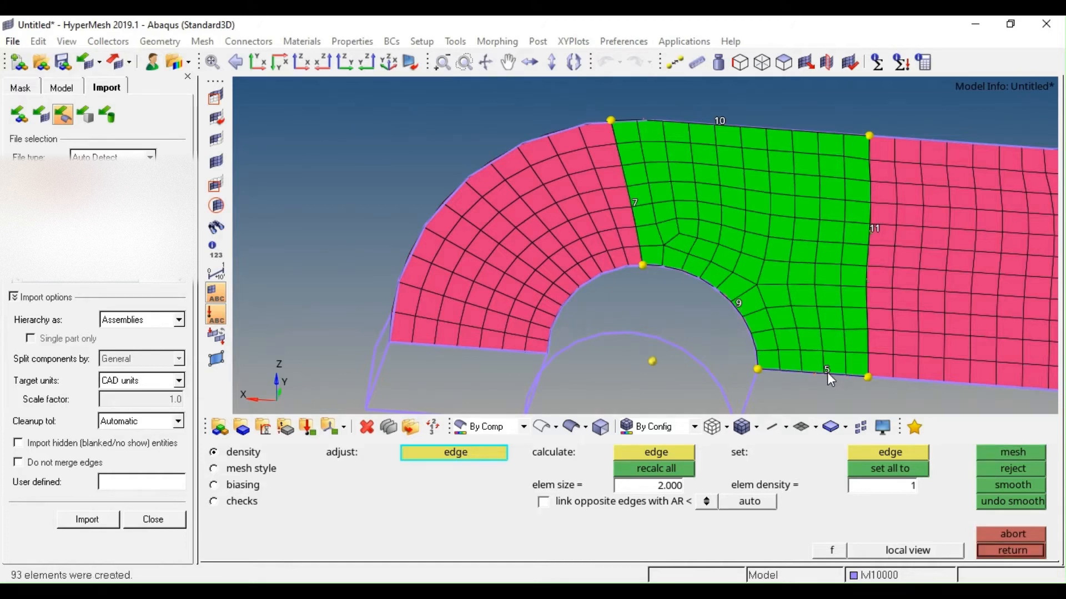
left_click(827, 371)
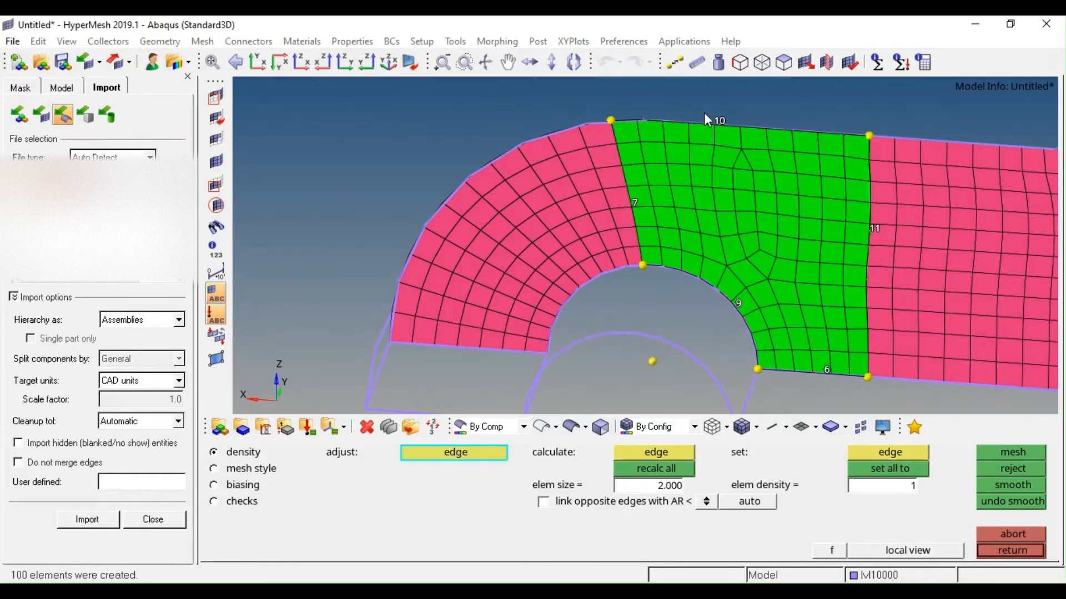
left_click(718, 121)
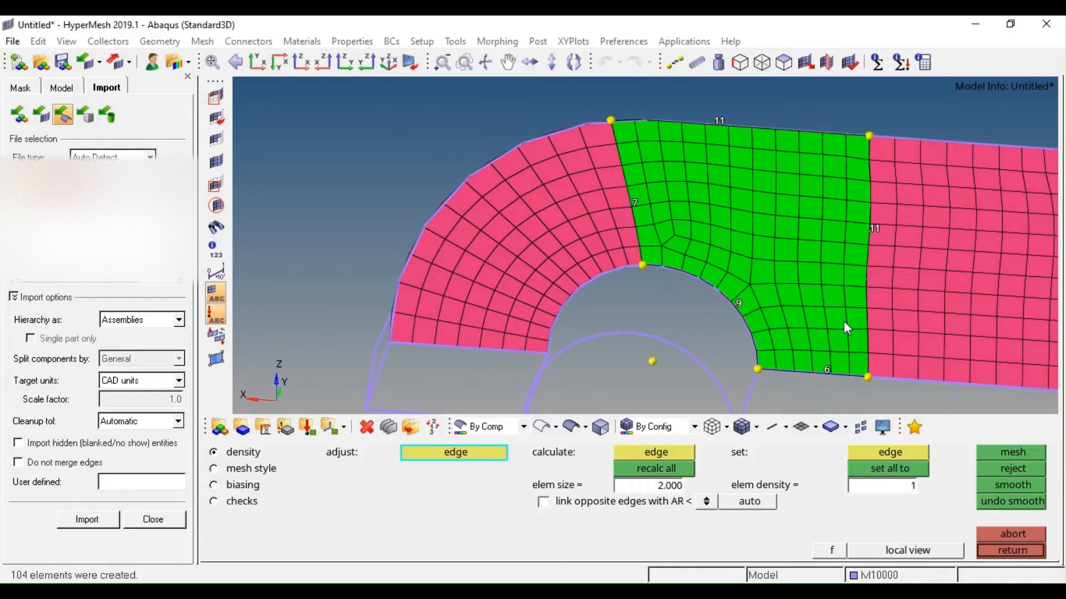
key("Escape")
Examine the surface mesh from the hook's curved end along the arm to the transition
right_click_drag(832, 301, 735, 280, "ctrl")
scroll(736, 280, "down", 3, "ctrl")
right_click_drag(837, 259, 647, 268, "ctrl")
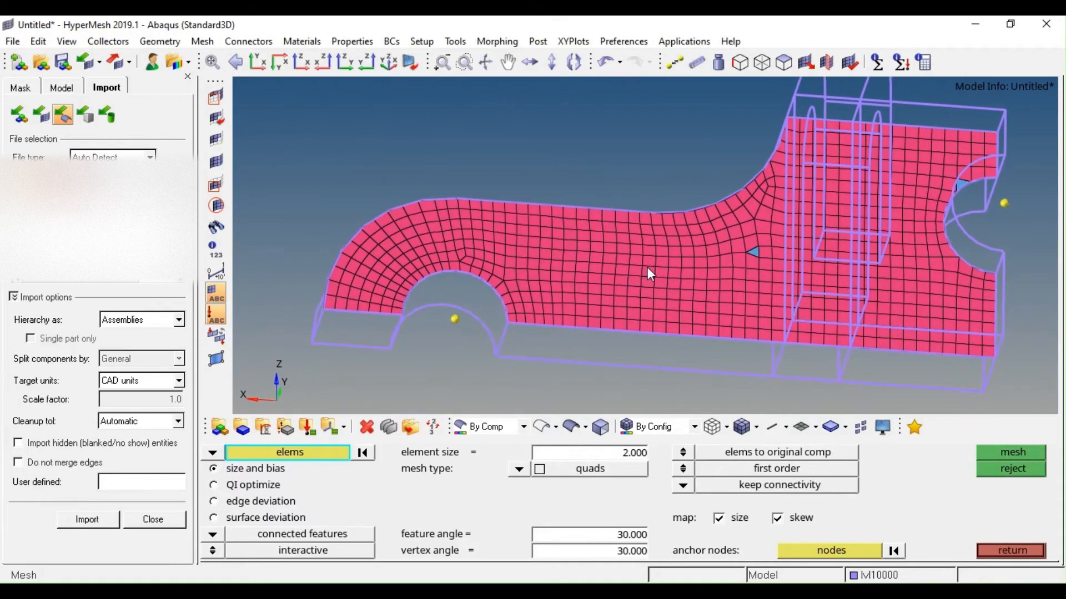
left_click_drag(683, 275, 742, 288, "ctrl")
right_click_drag(470, 302, 590, 229, "ctrl")
scroll(591, 228, "up", 2, "ctrl")
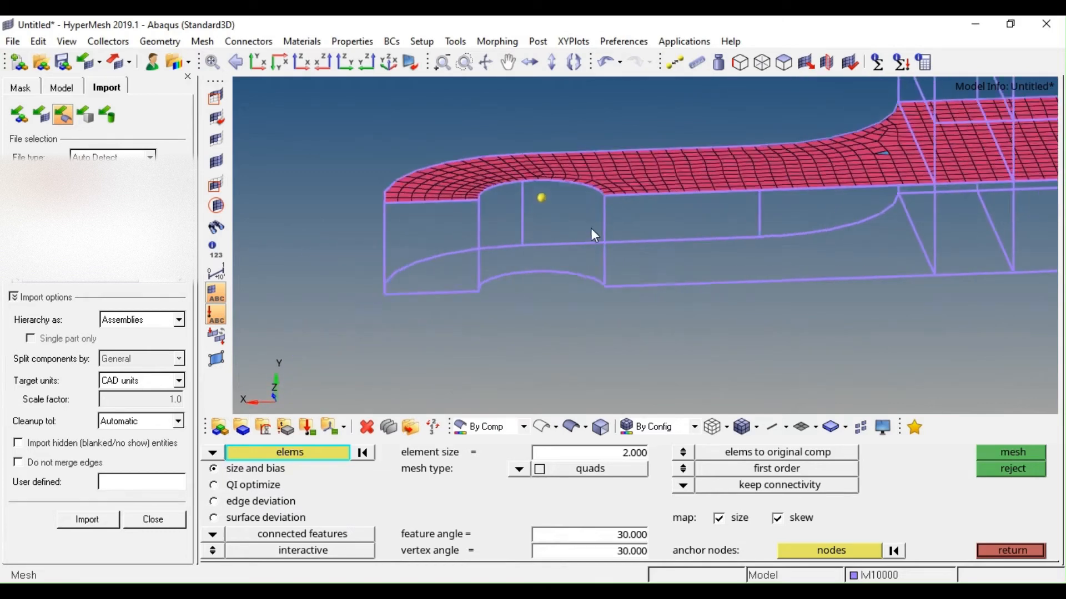
Extract 3 parametric nodes by arc length along the vertical edge where the arm meets the curved notch
scroll(590, 228, "up", 2, "ctrl")
key("F8")
left_click(608, 251)
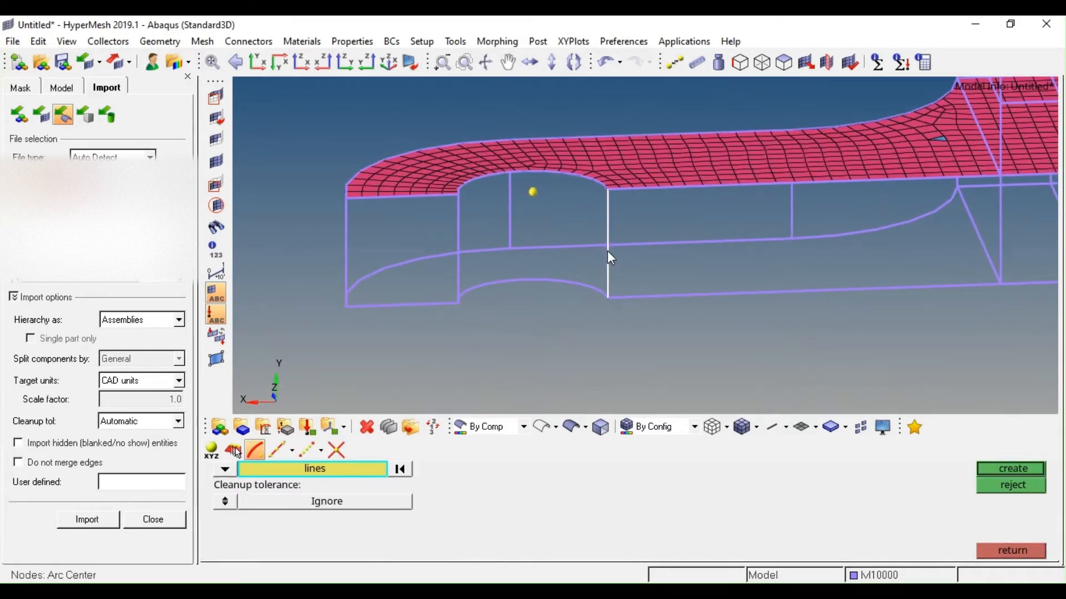
left_click(281, 450)
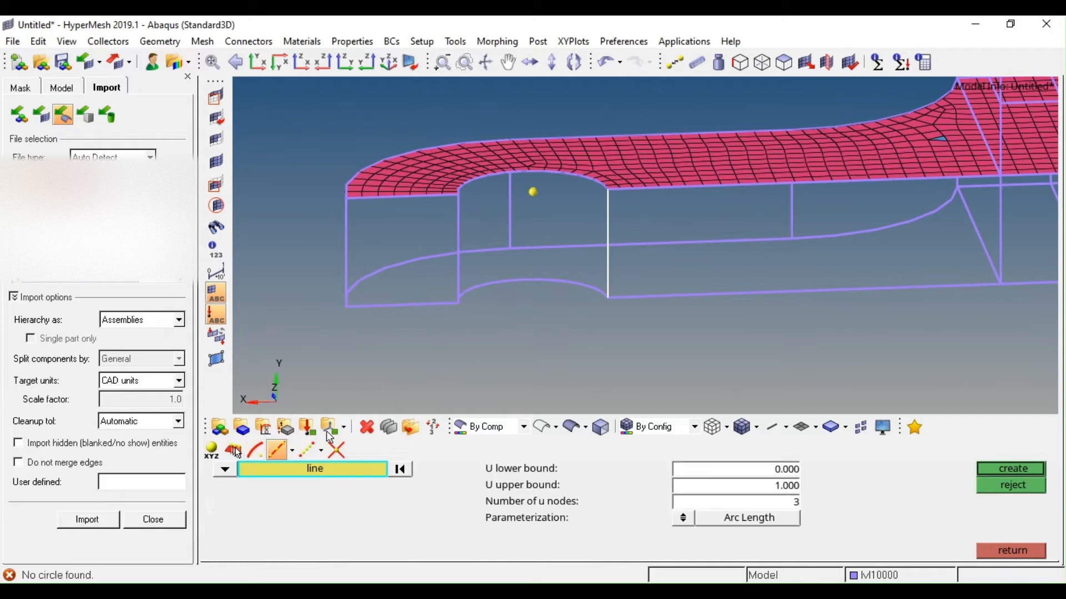
left_click(609, 250)
middle_click(636, 253)
right_click_drag(640, 224, 672, 228, "ctrl")
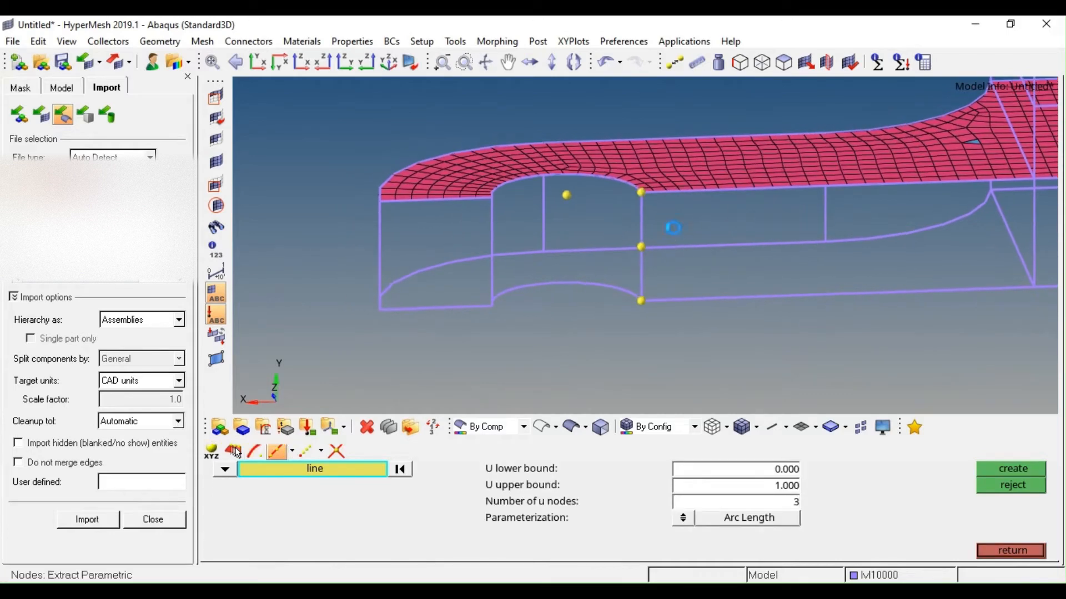
Measure the two-node distance between the upper and lower ends of the notch's vertical edge
key("F4")
left_click(643, 188)
scroll(650, 193, "up", 5, "ctrl")
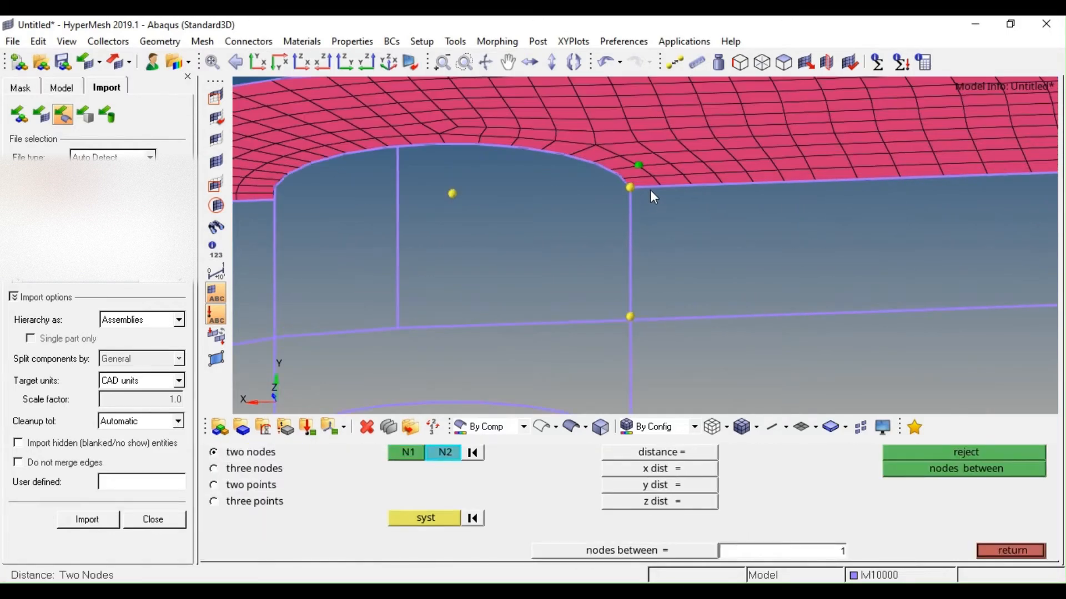
left_click(630, 187)
scroll(627, 305, "down", 3)
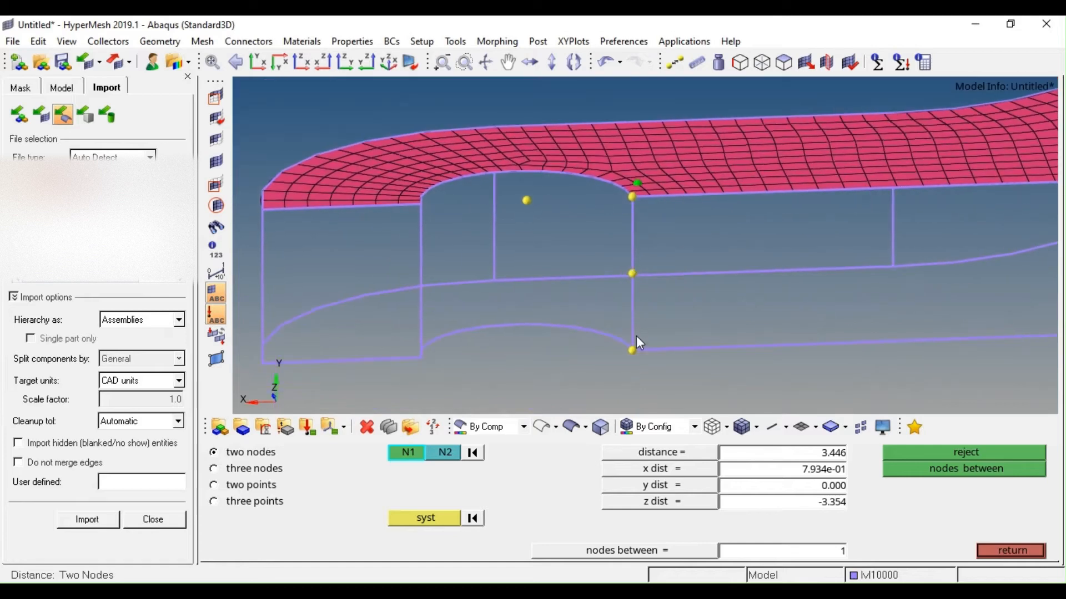
left_click(632, 350)
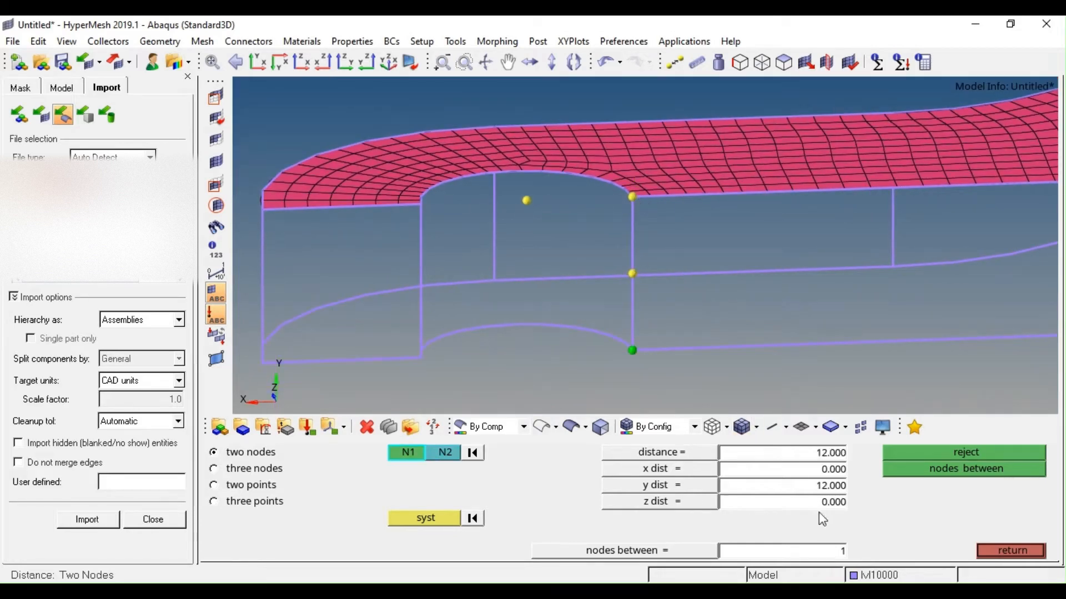
right_click_drag(866, 298, 760, 294, "ctrl")
scroll(760, 294, "down", 5, "ctrl")
right_click_drag(893, 236, 761, 257, "ctrl")
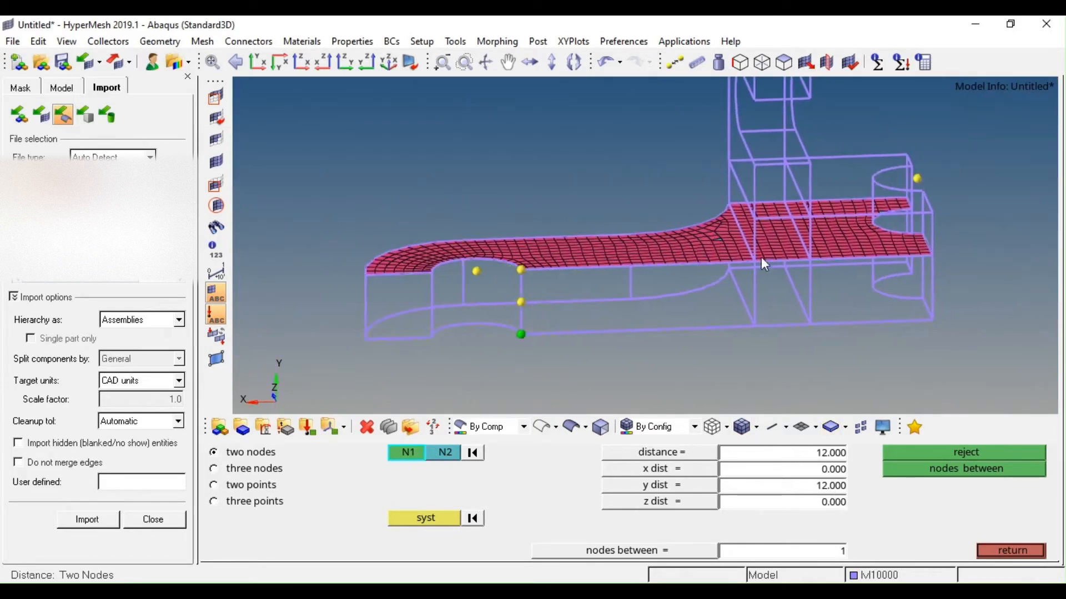
scroll(761, 258, "down", 5, "ctrl")
key("Escape")
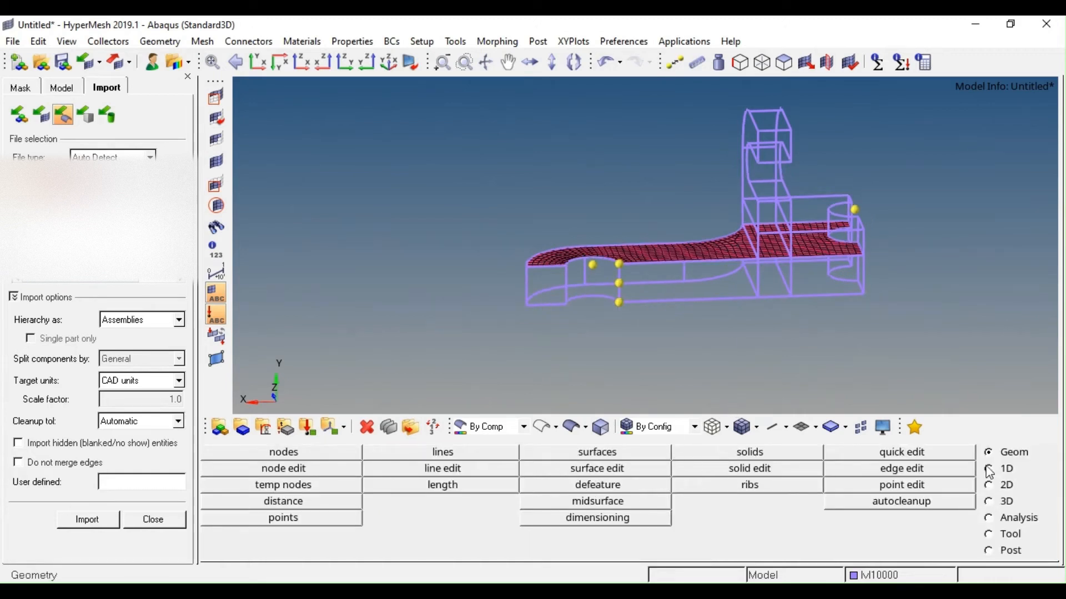
Create a new component named component1 and keep it as the current component
left_click(63, 89)
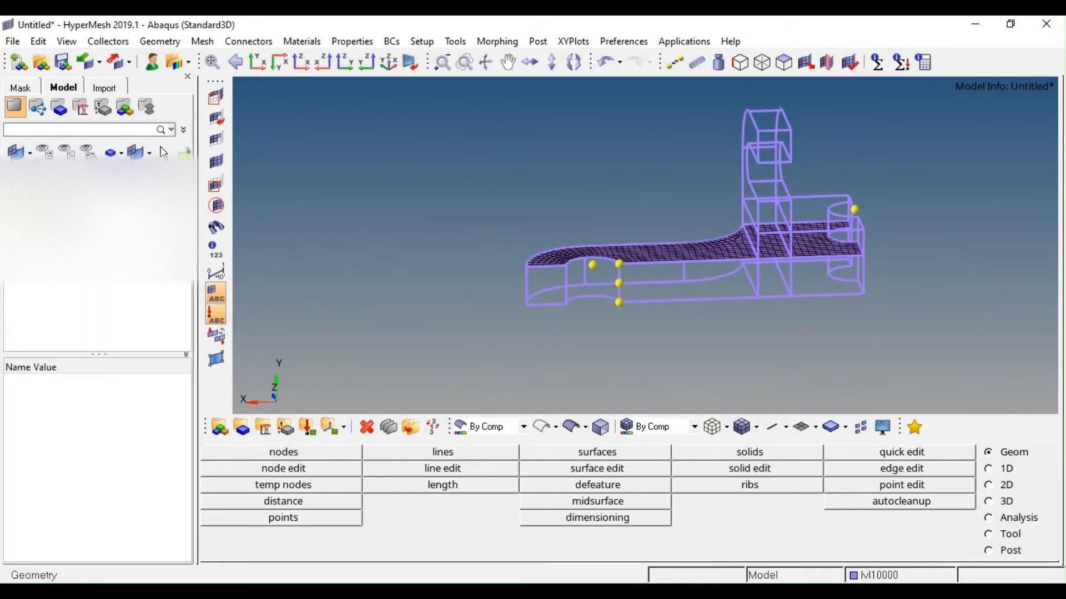
left_click(212, 271)
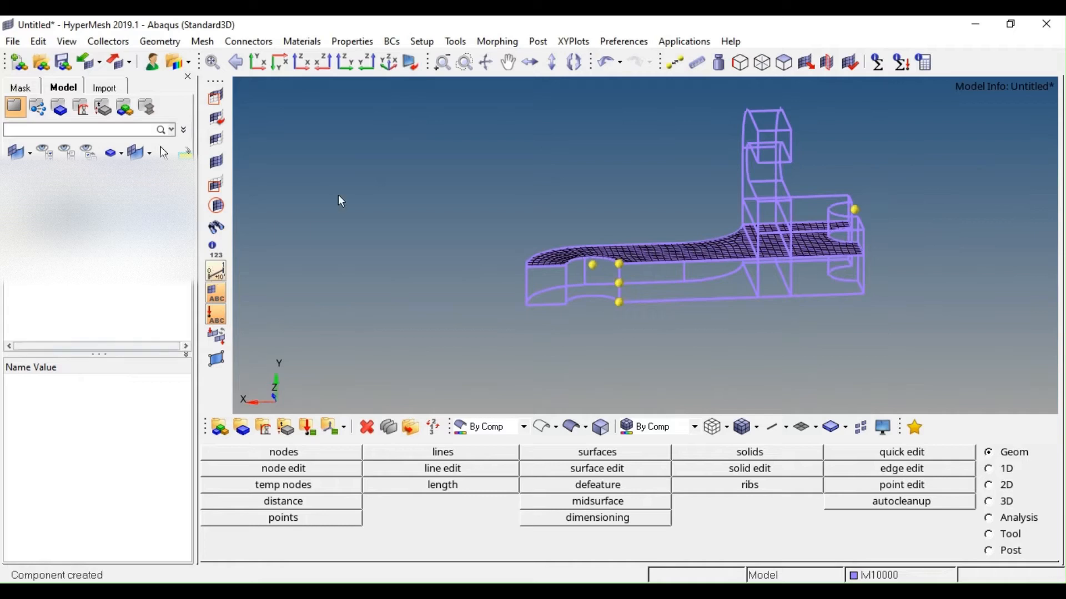
right_click_drag(538, 229, 405, 234, "ctrl")
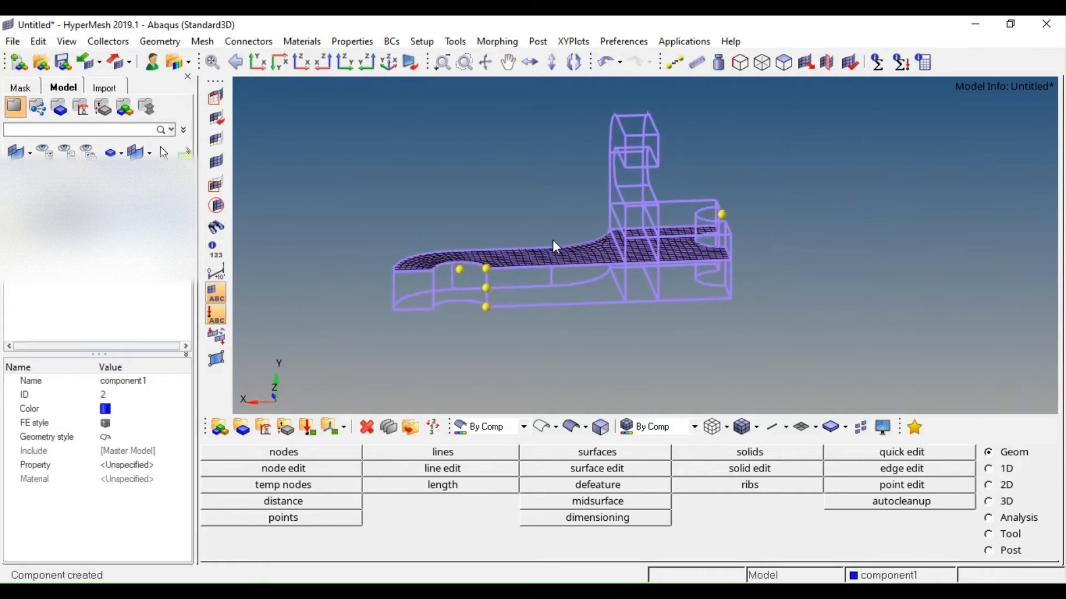
left_click(1004, 487)
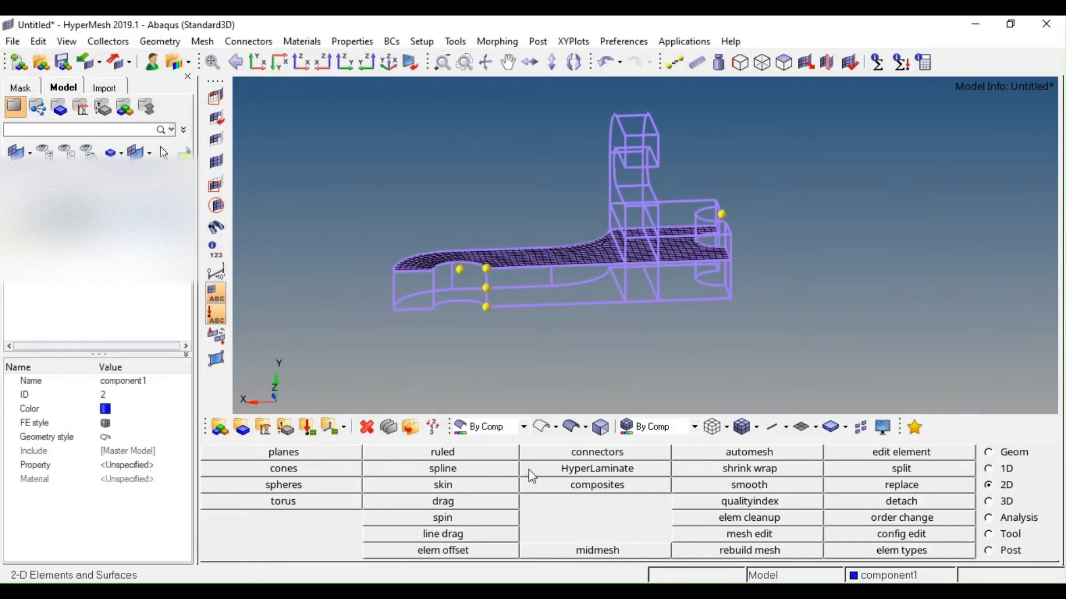
left_click(443, 502)
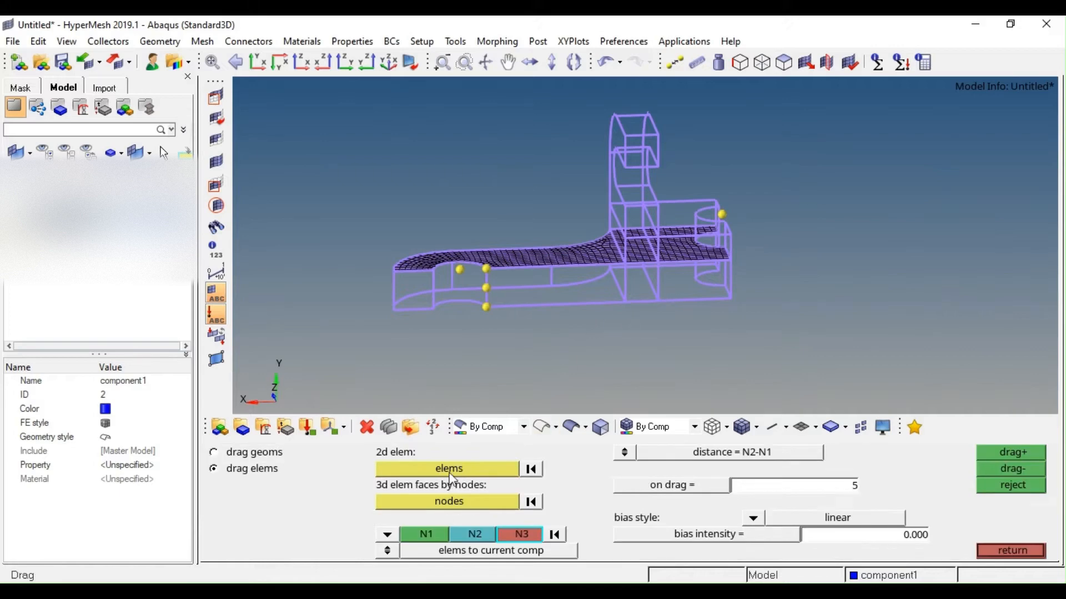
left_click_drag(789, 178, 362, 349, "shift")
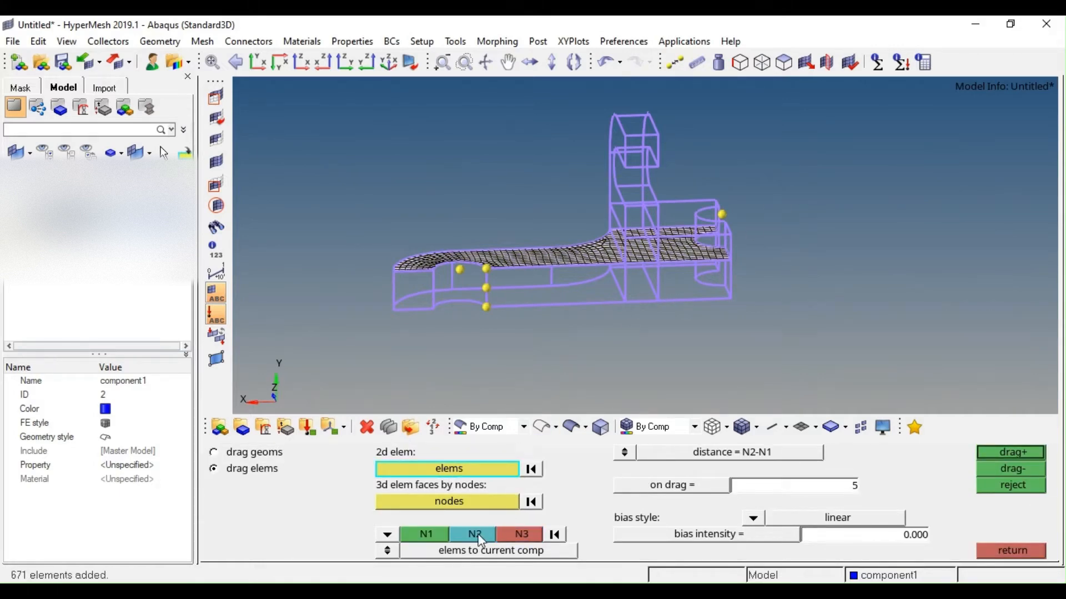
scroll(549, 226, "up", 5)
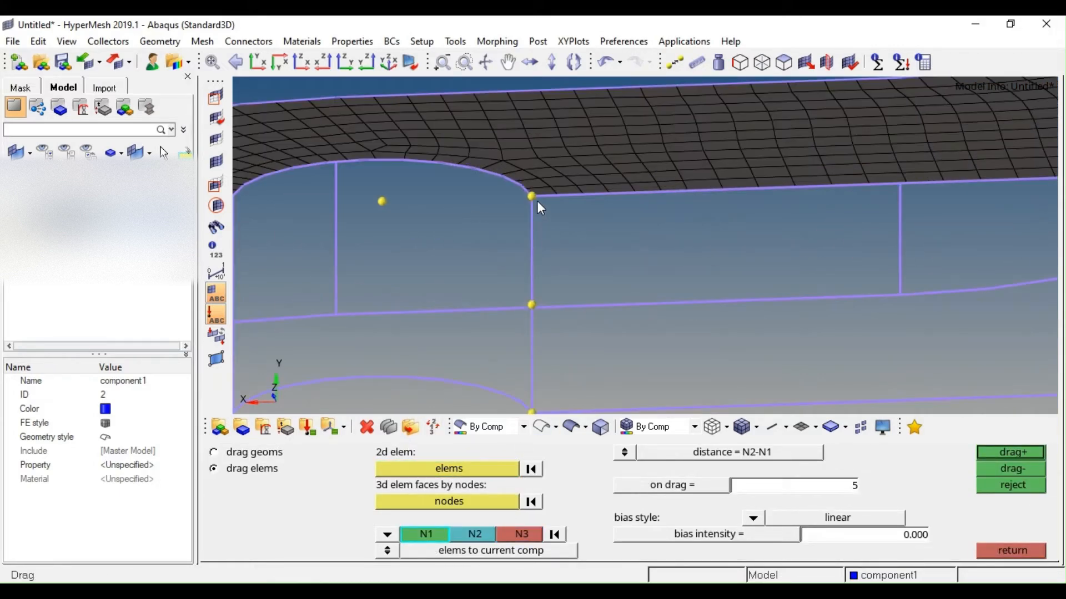
left_click(531, 196)
scroll(544, 233, "down", 4)
left_click(550, 297)
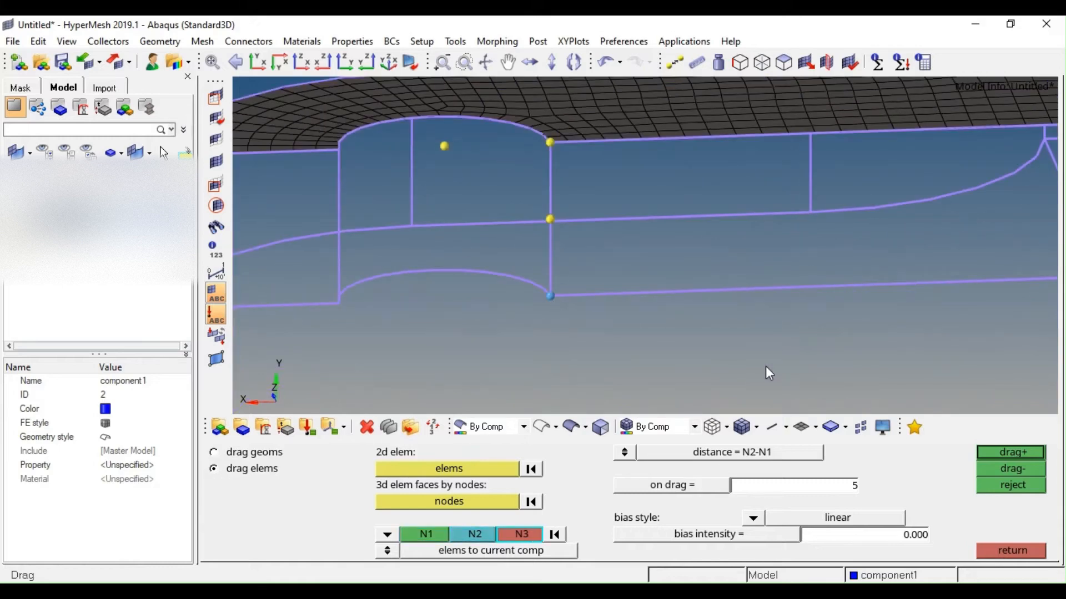
scroll(707, 354, "down", 1)
scroll(711, 358, "down", 2)
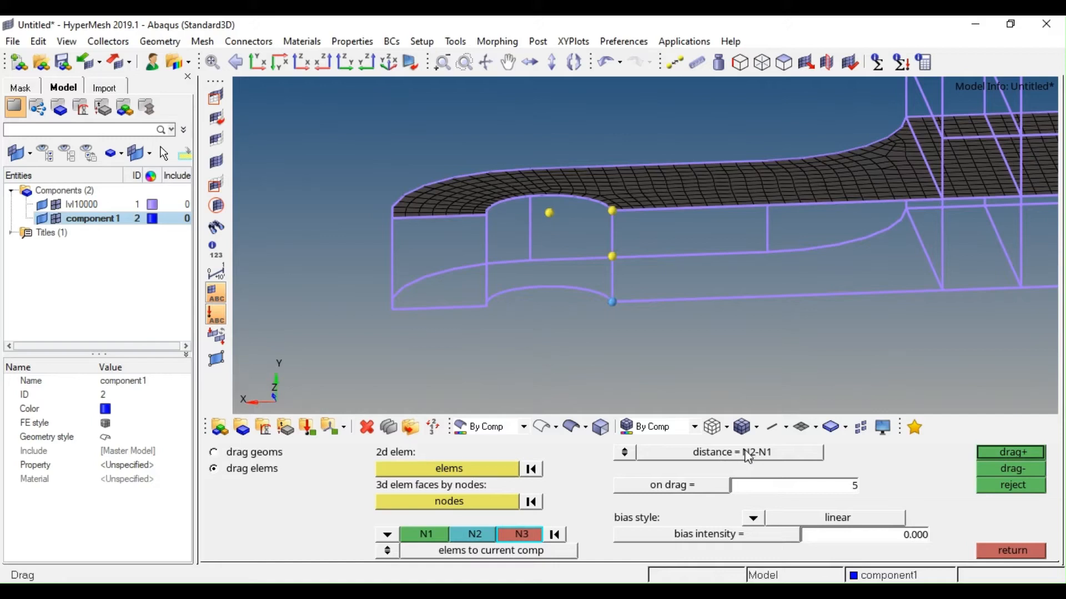
left_click(624, 453)
left_click(625, 453)
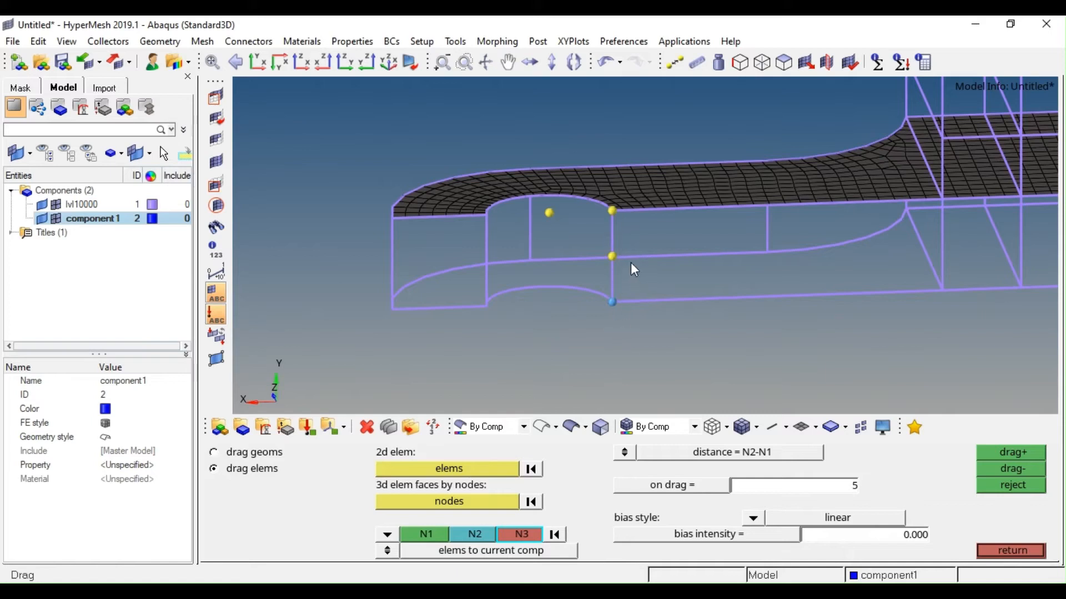
key("Escape")
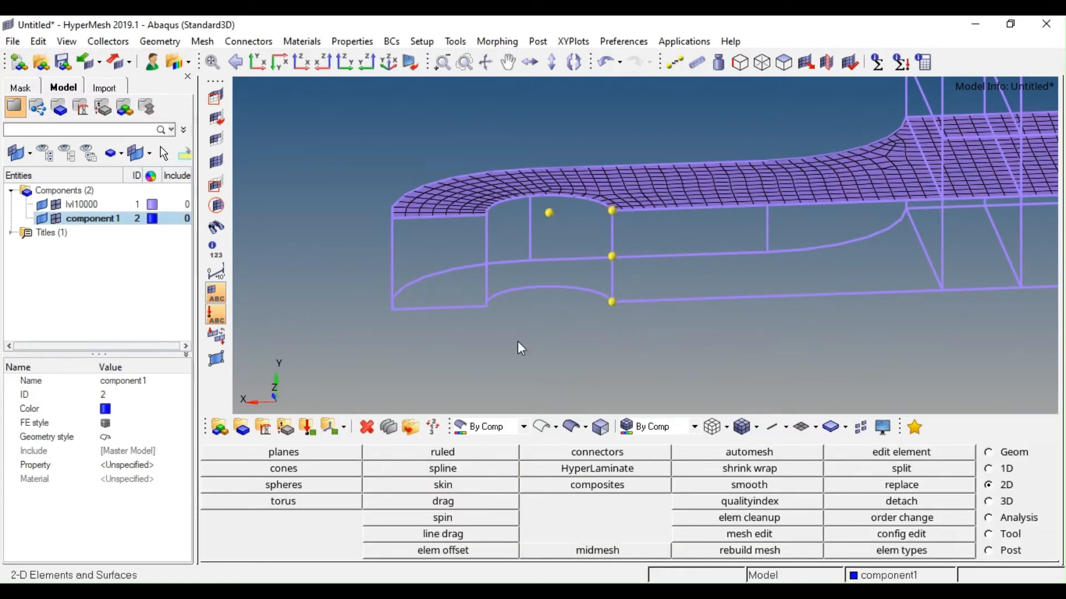
Drag all the surface mesh elements from the upper to the lower node of the notch edge, with 5 layers in the current component
right_click_drag(605, 274, 545, 281, "ctrl")
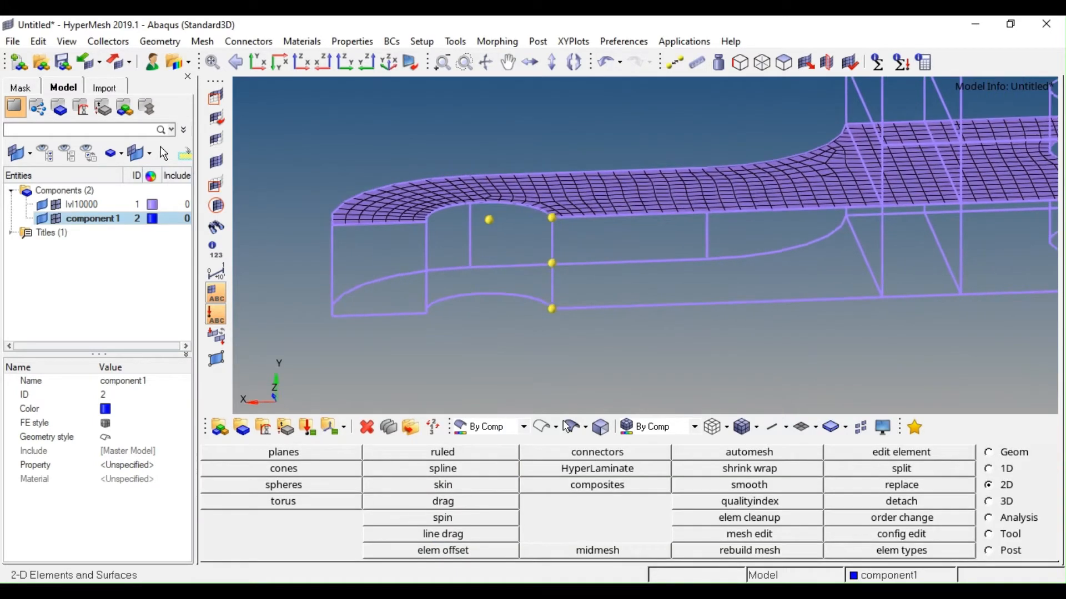
left_click(474, 505)
key("f")
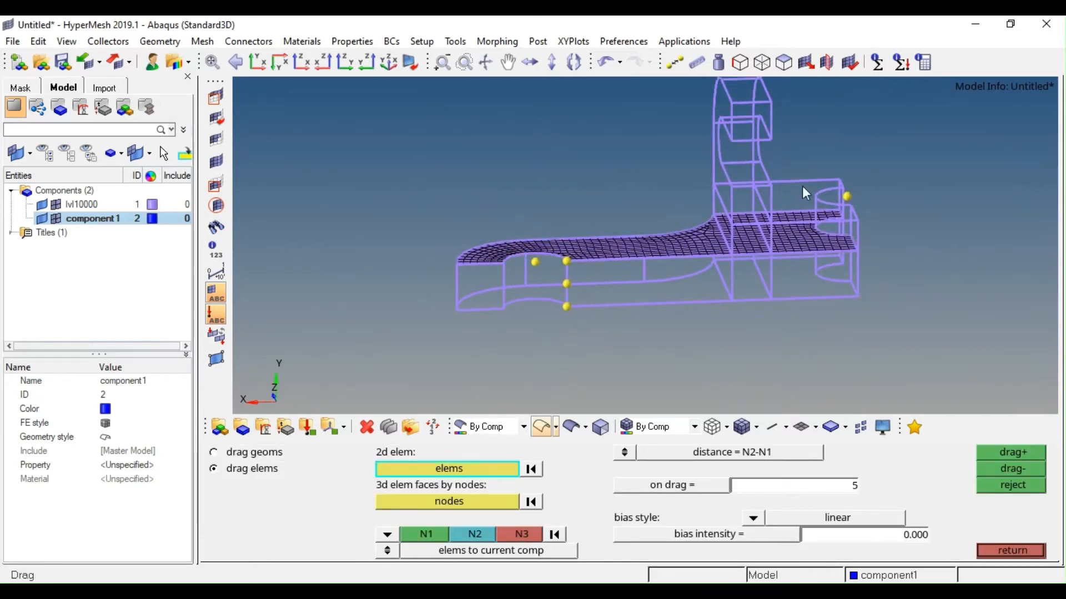
left_click_drag(905, 148, 352, 386, "shift")
left_click(442, 535)
scroll(550, 305, "up", 4)
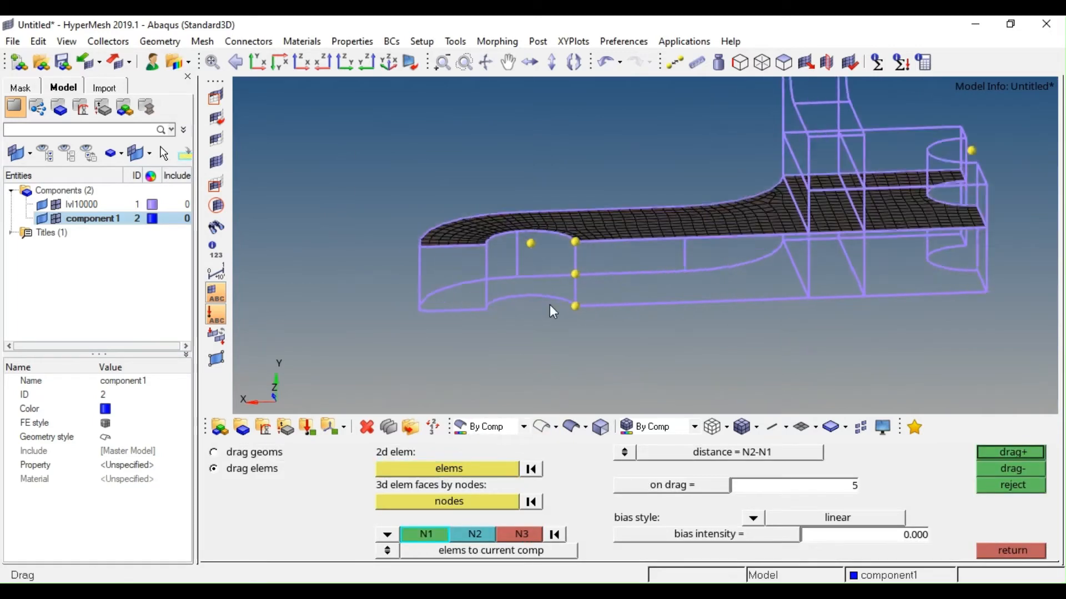
left_click(595, 198)
left_click(595, 305)
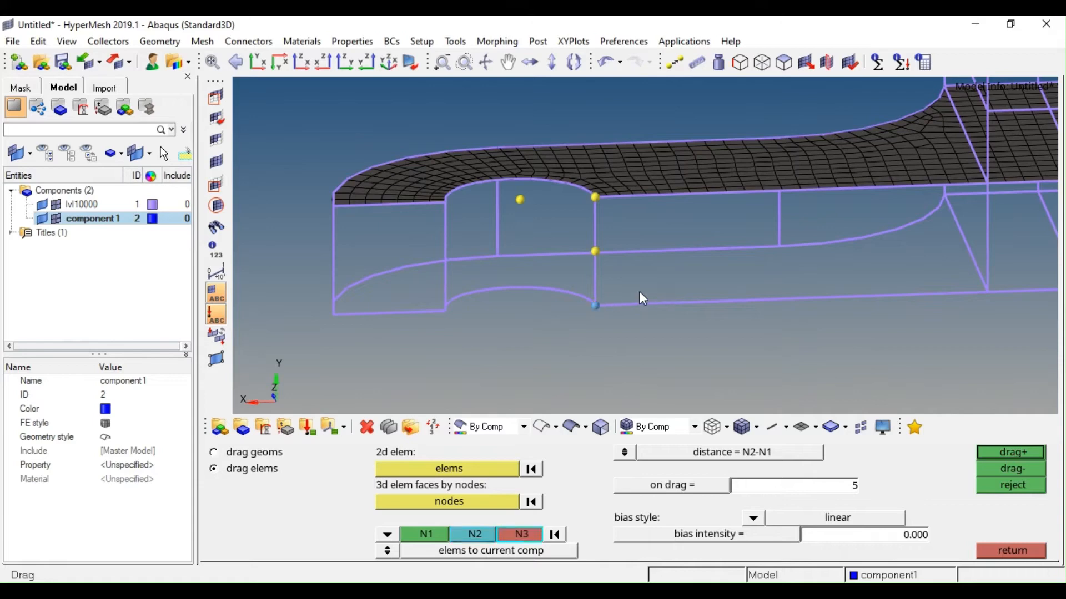
left_click(978, 451)
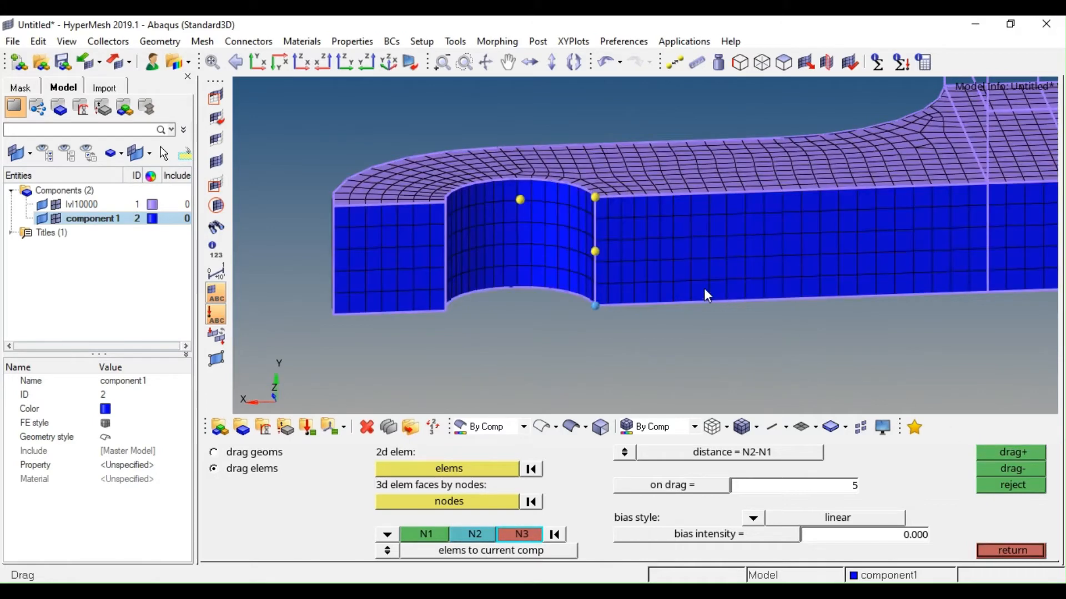
scroll(721, 255, "down", 2)
right_click_drag(722, 255, 525, 297, "ctrl")
key("Escape")
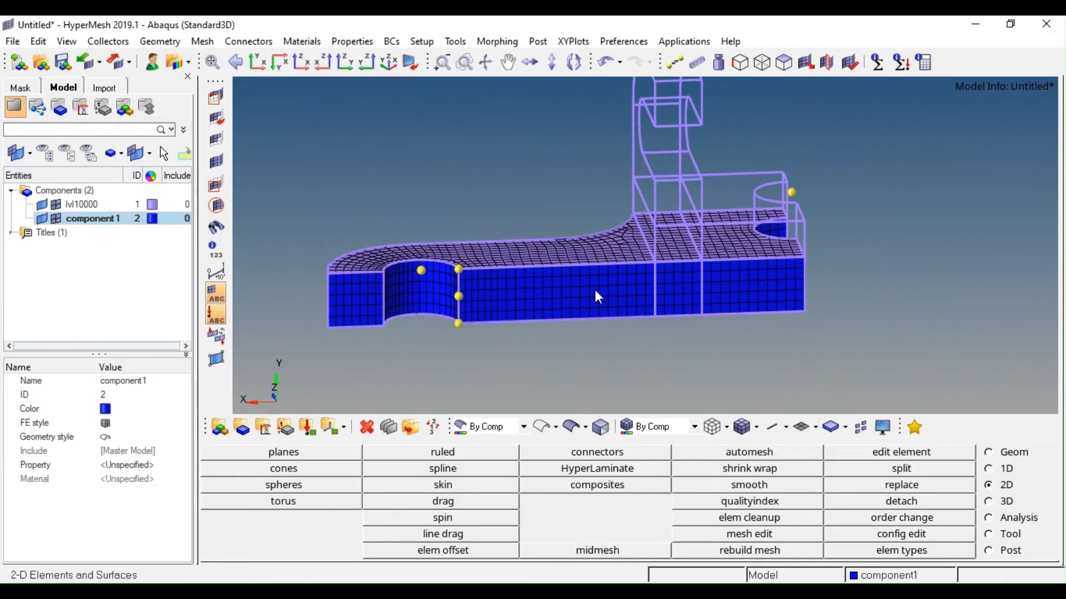
left_click_drag(620, 239, 650, 262, "ctrl")
scroll(711, 228, "up", 3)
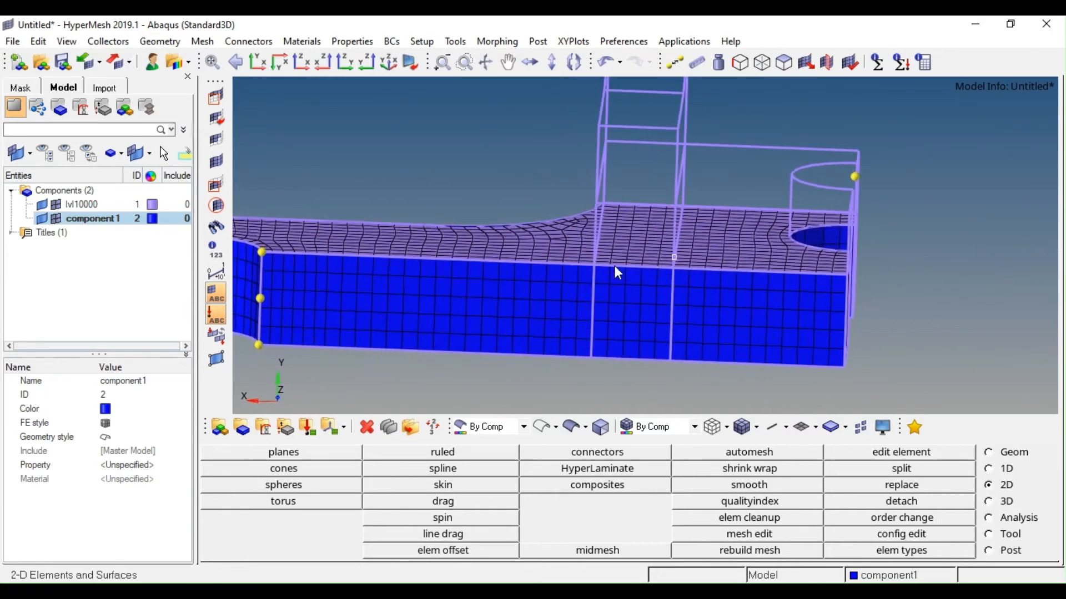
left_click(444, 501)
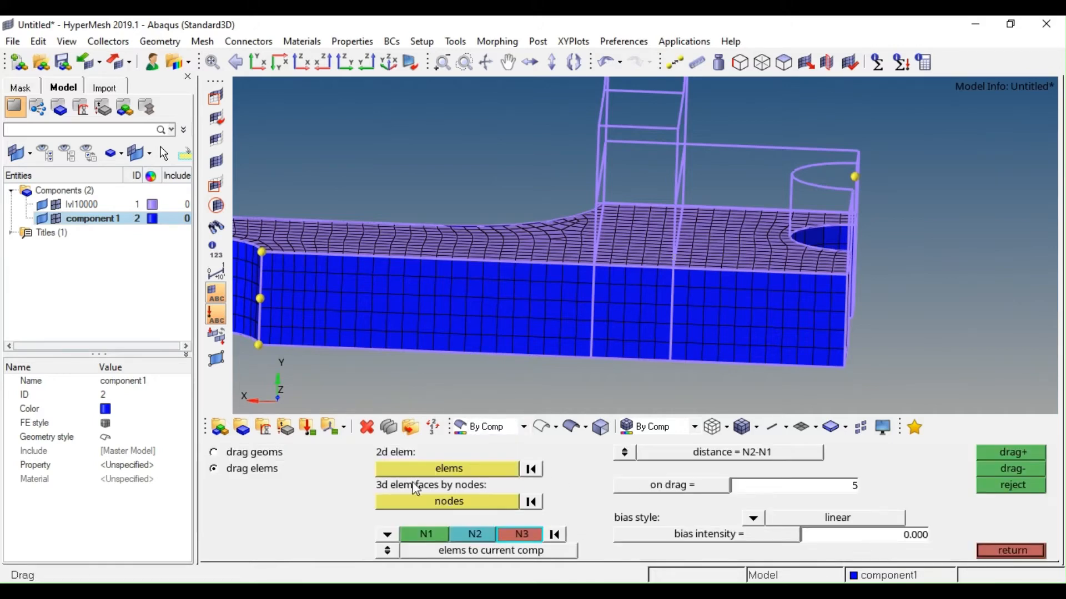
left_click(501, 469)
left_click(690, 519)
scroll(688, 253, "up", 5)
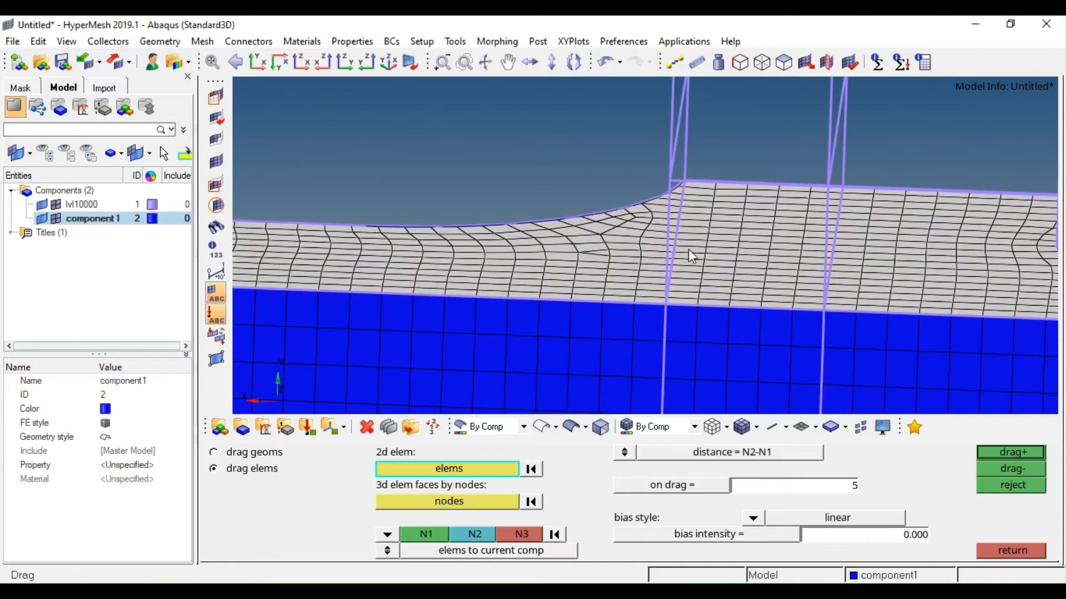
scroll(688, 254, "down", 3)
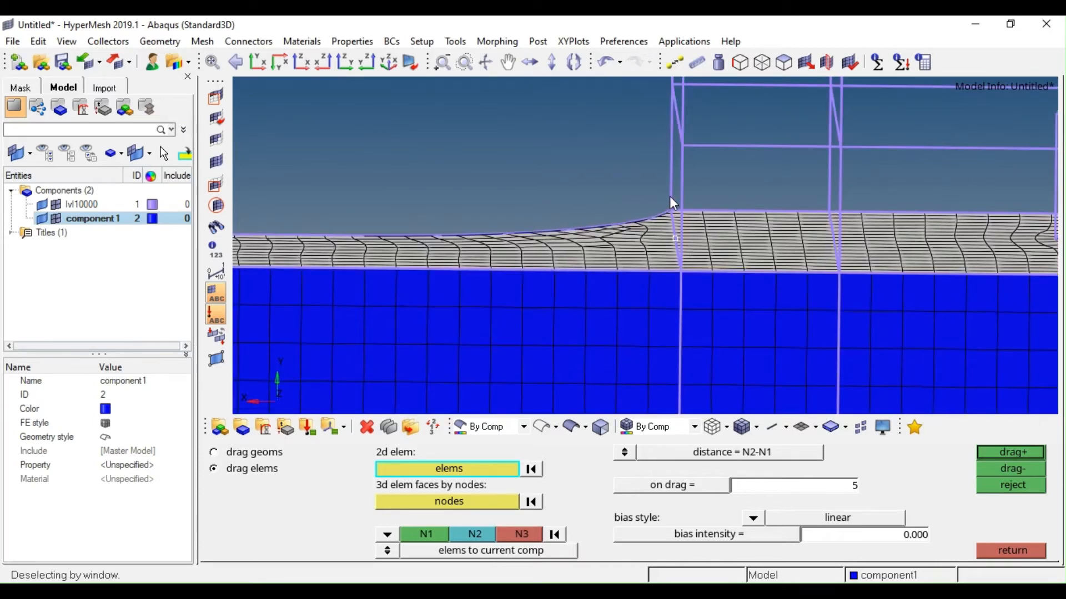
right_click_drag(670, 197, 552, 351, "shift")
scroll(660, 234, "up", 5)
scroll(678, 195, "down", 3)
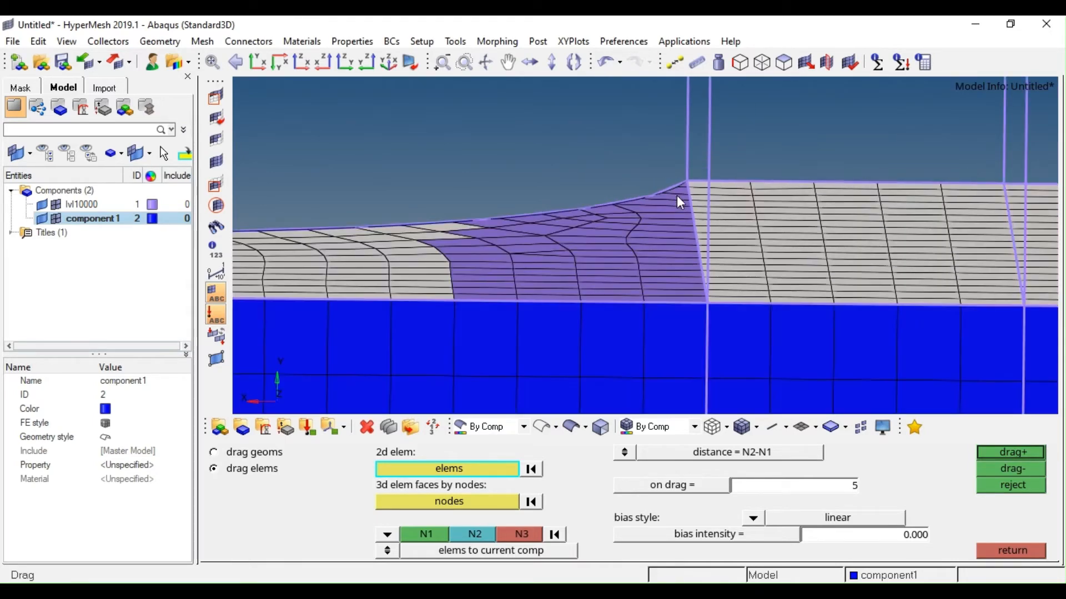
scroll(677, 195, "down", 5)
right_click_drag(715, 174, 288, 340, "shift")
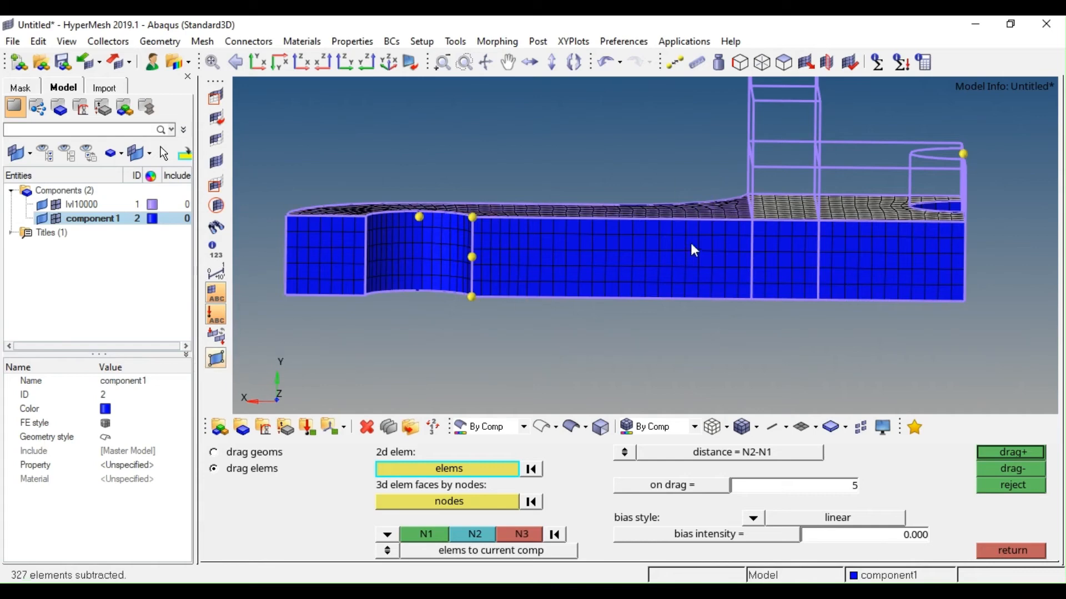
scroll(693, 249, "up", 4)
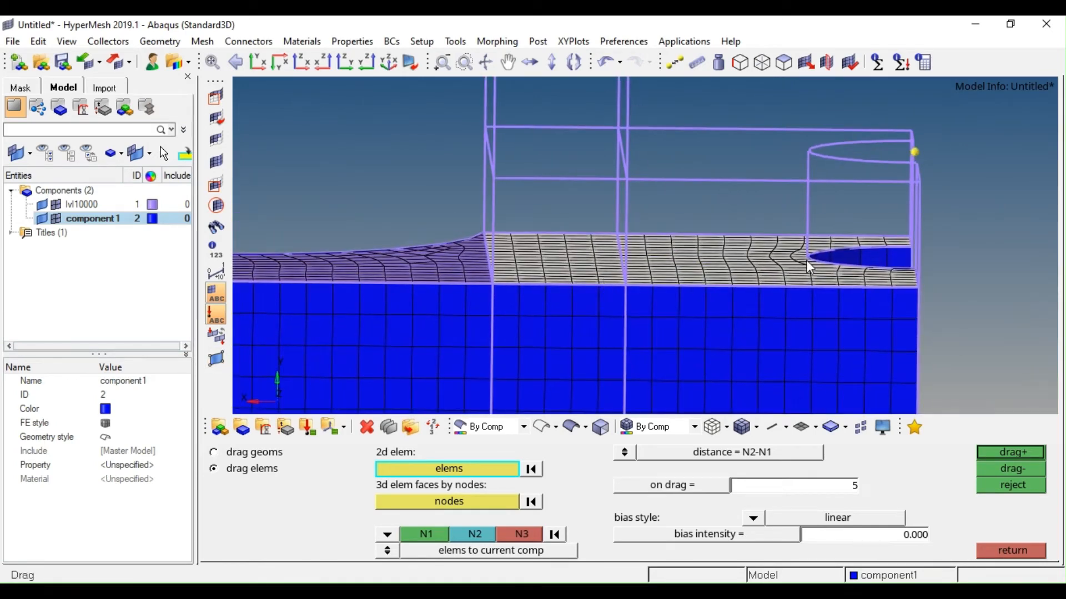
left_click_drag(806, 259, 838, 248, "ctrl")
scroll(867, 248, "up", 3, "ctrl")
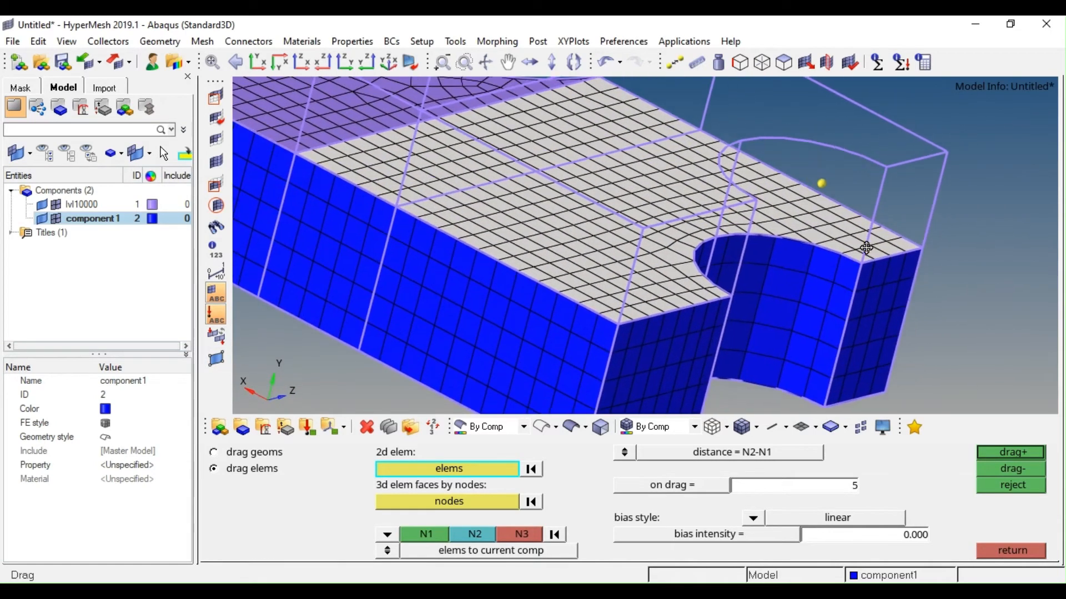
key("Escape")
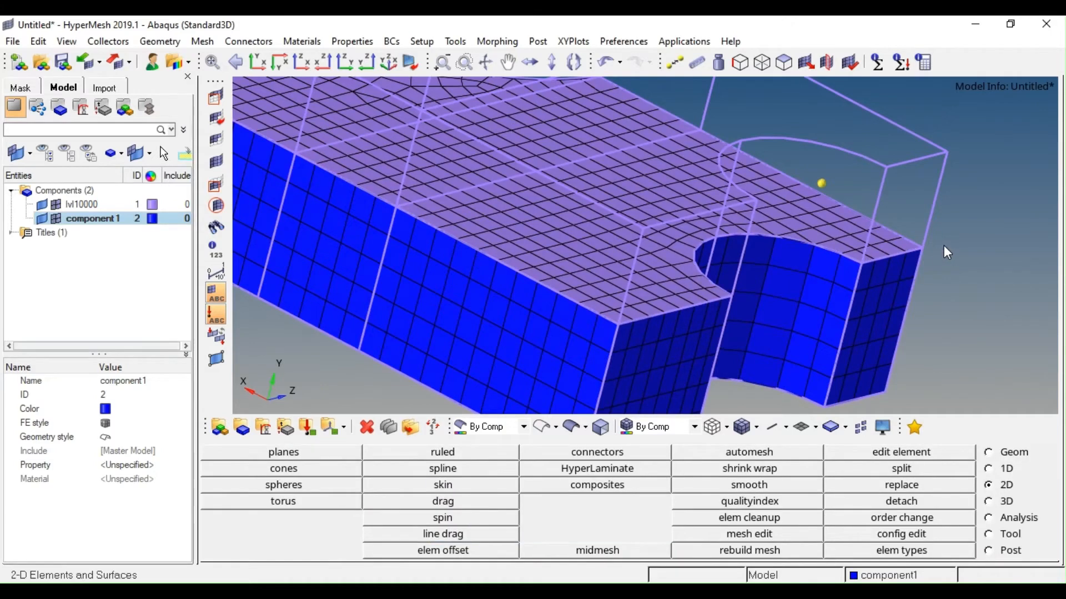
Extract 3 parametric nodes along the outer vertical edge of the unmeshed block above the end notch
key("F8")
middle_click(934, 213)
right_click_drag(944, 252, 921, 272, "ctrl")
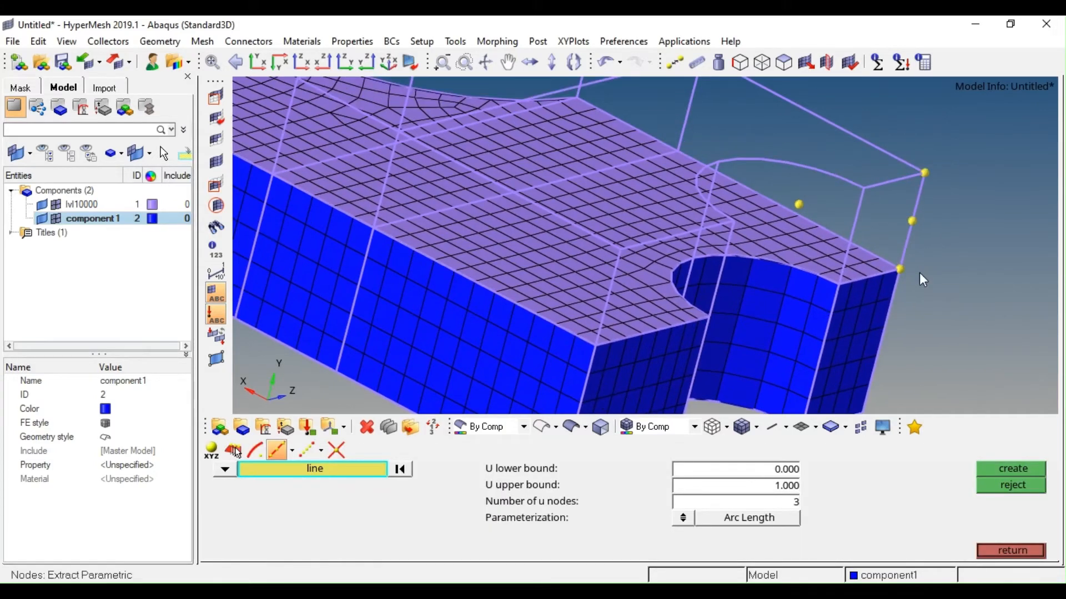
Measure the two-node distance between the lower and upper ends of the block's outer vertical edge above the end notch
key("F4")
left_click(901, 271)
left_click(936, 171)
scroll(930, 209, "down", 4, "ctrl")
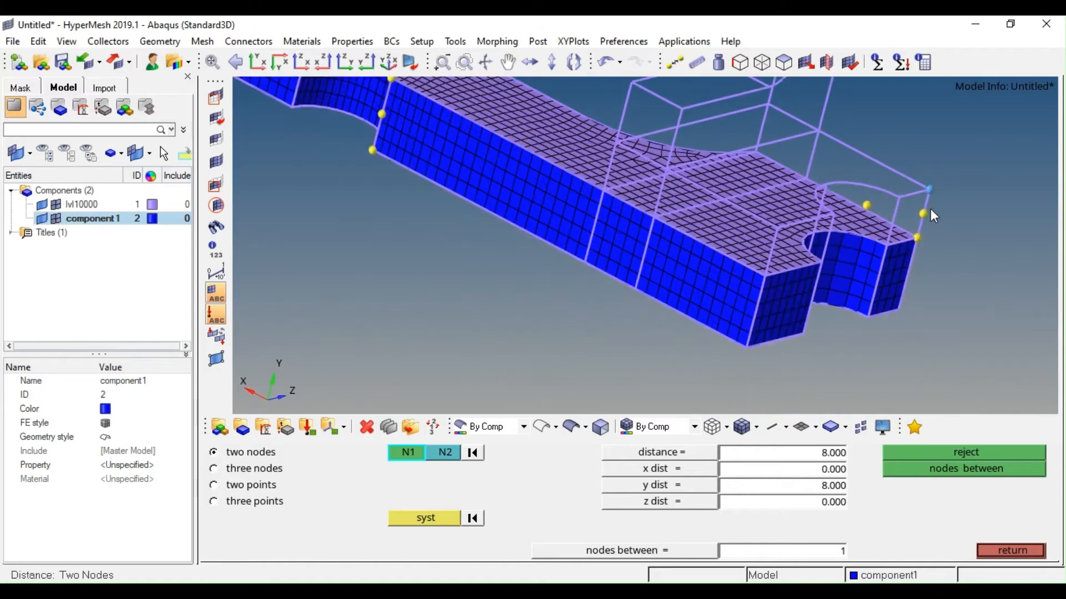
mouse_move(808, 255)
left_mouse_down("ctrl")
mouse_move(956, 304)
mouse_move(915, 278)
left_mouse_up("ctrl")
scroll(835, 254, "up", 4, "ctrl")
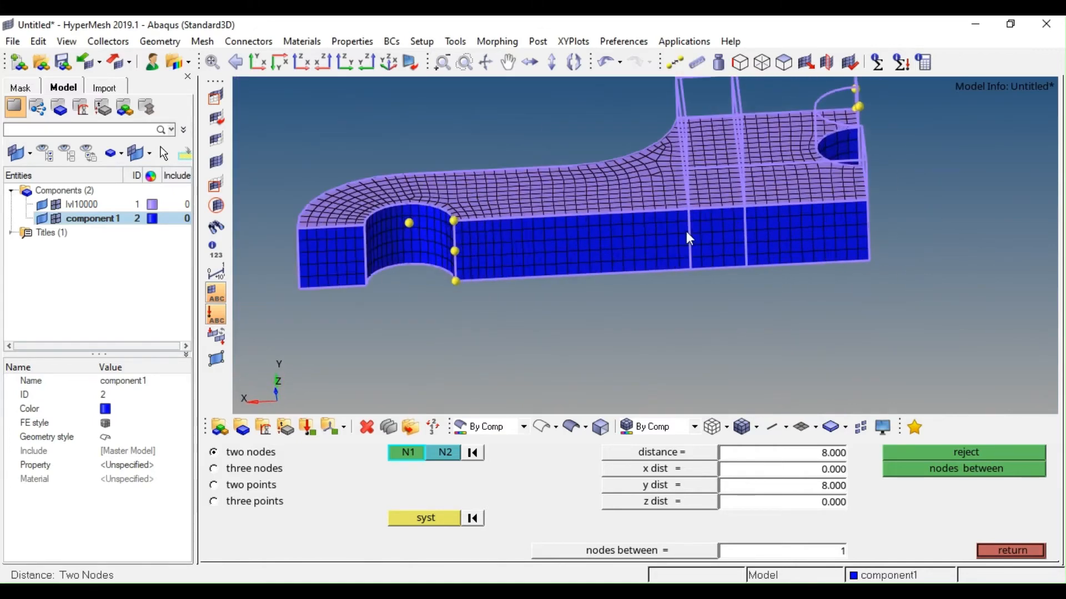
right_click_drag(688, 220, 670, 244, "ctrl")
key("Escape")
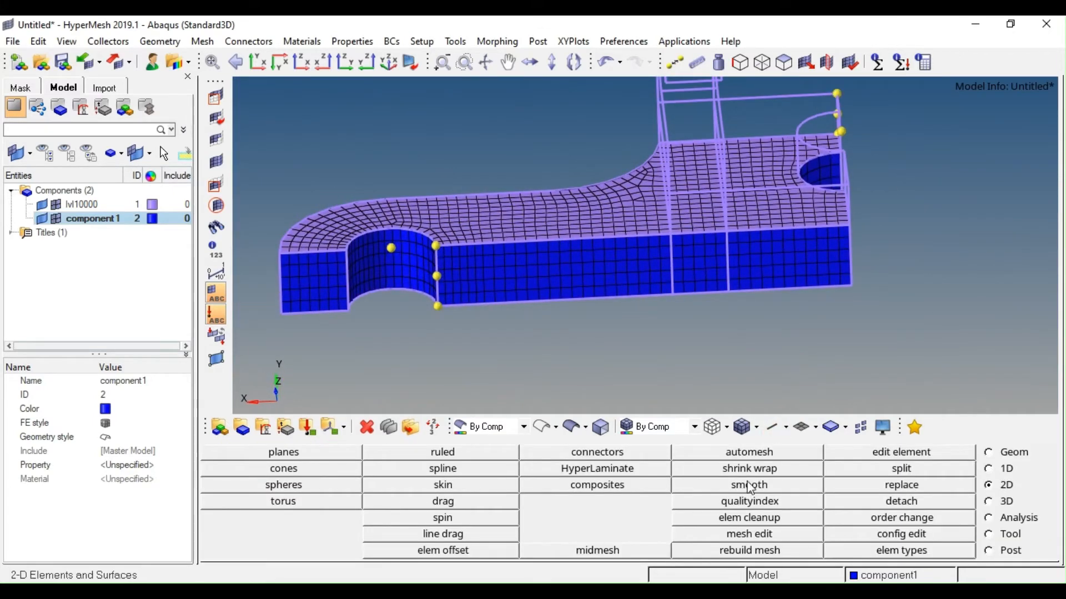
For an element drag, select the upper surface mesh by face and deselect the long arm's elements, keeping only those beneath the unmeshed block
left_click(457, 502)
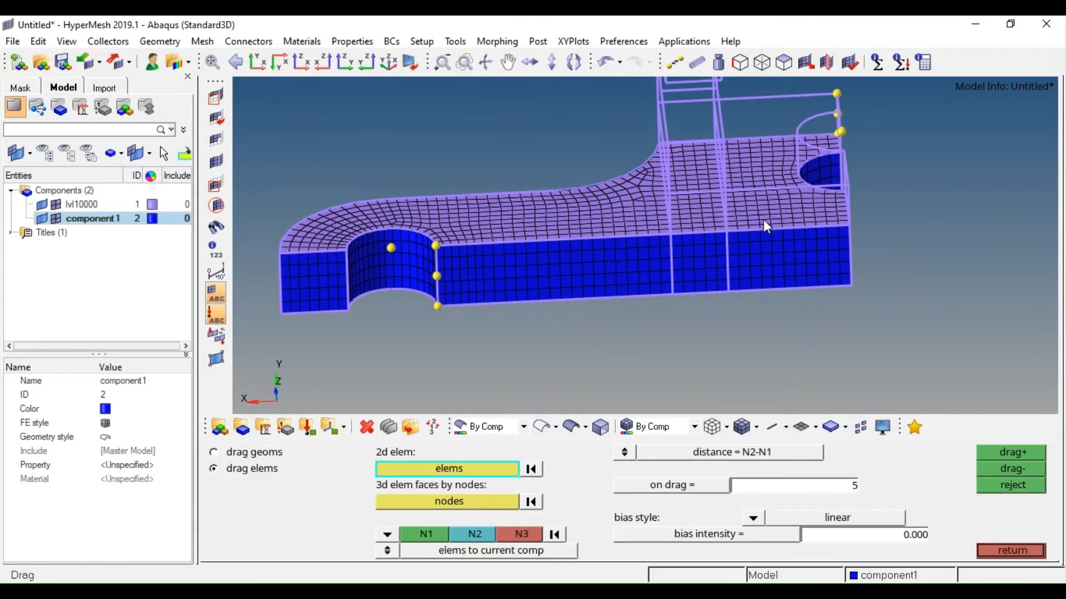
left_click(485, 466)
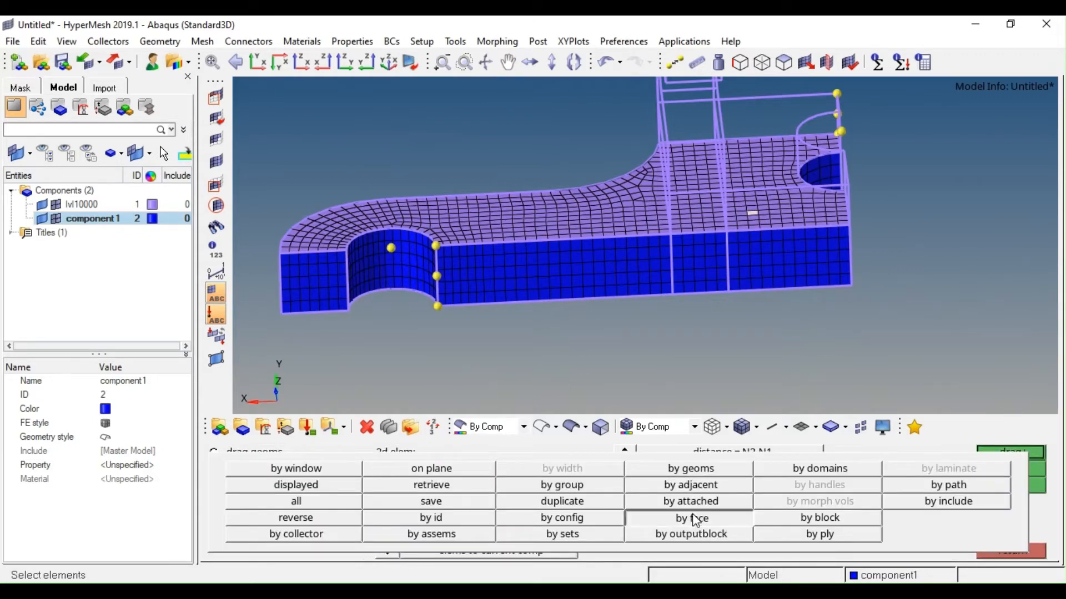
left_click(691, 513)
scroll(700, 195, "up", 5, "ctrl")
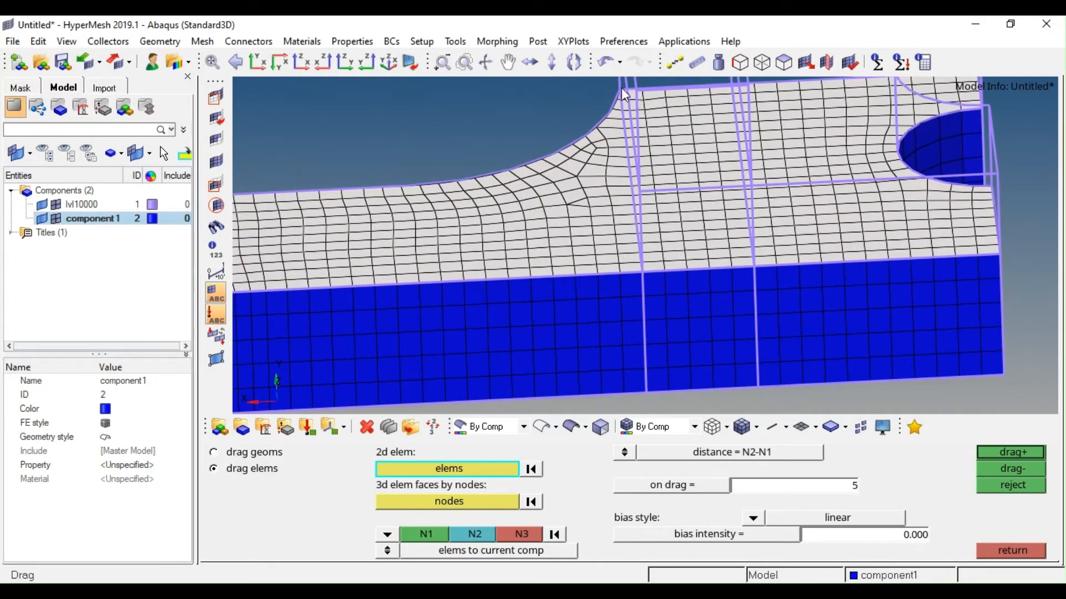
right_click_drag(621, 88, 526, 338, "shift")
scroll(624, 238, "up", 2, "ctrl")
scroll(624, 238, "up", 1, "ctrl")
right_click_drag(644, 166, 595, 362, "shift")
scroll(594, 289, "down", 6, "ctrl")
right_click_drag(649, 289, 867, 283, "ctrl")
right_click_drag(775, 204, 384, 377, "shift")
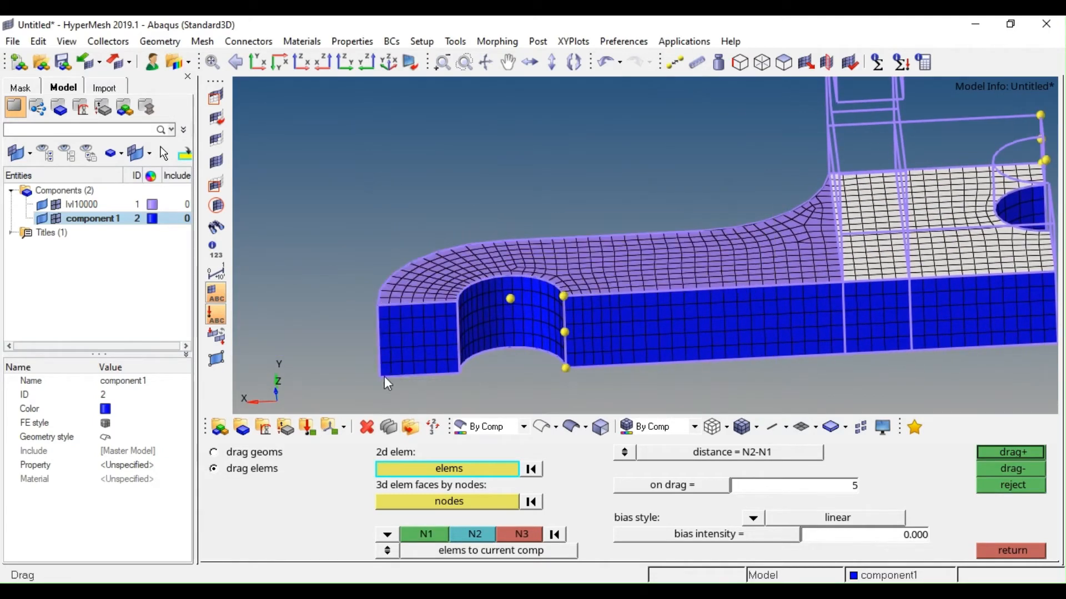
Drag the selected elements from the lower to the upper node of the block's outer vertical edge, with 4 layers in the current component
left_click(822, 495)
type("4")
left_click(408, 537)
right_click_drag(934, 251, 930, 251, "ctrl")
scroll(797, 221, "up", 8)
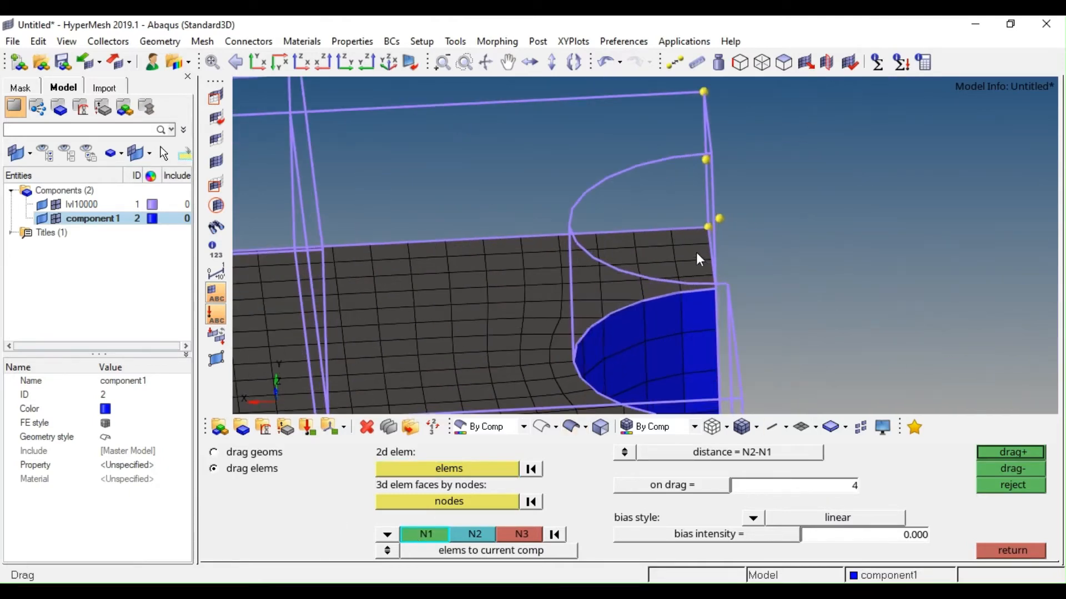
left_click(721, 224)
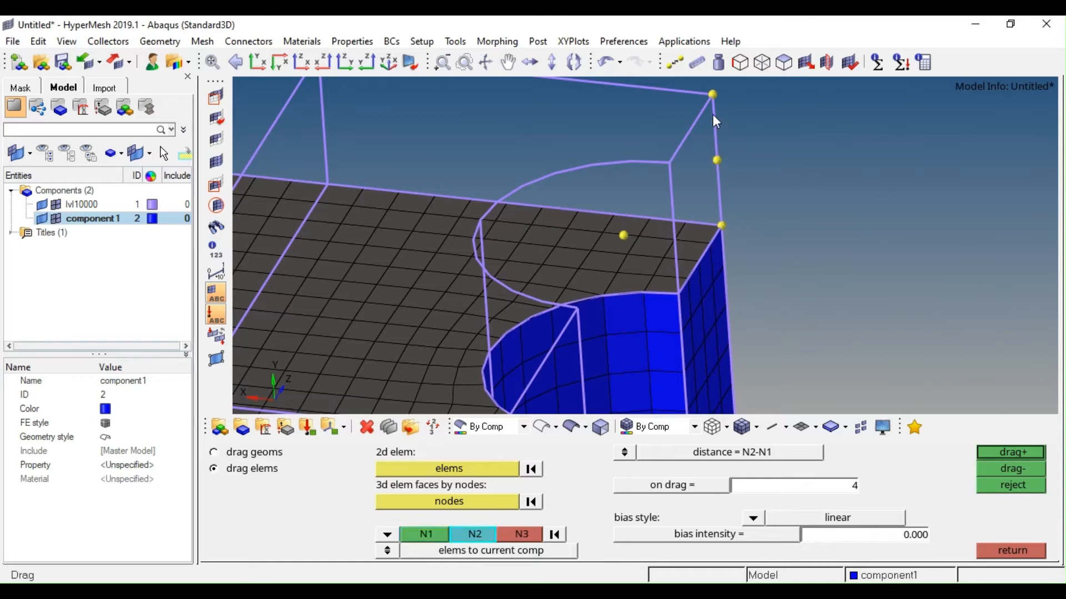
left_click(712, 95)
scroll(713, 100, "down", 6)
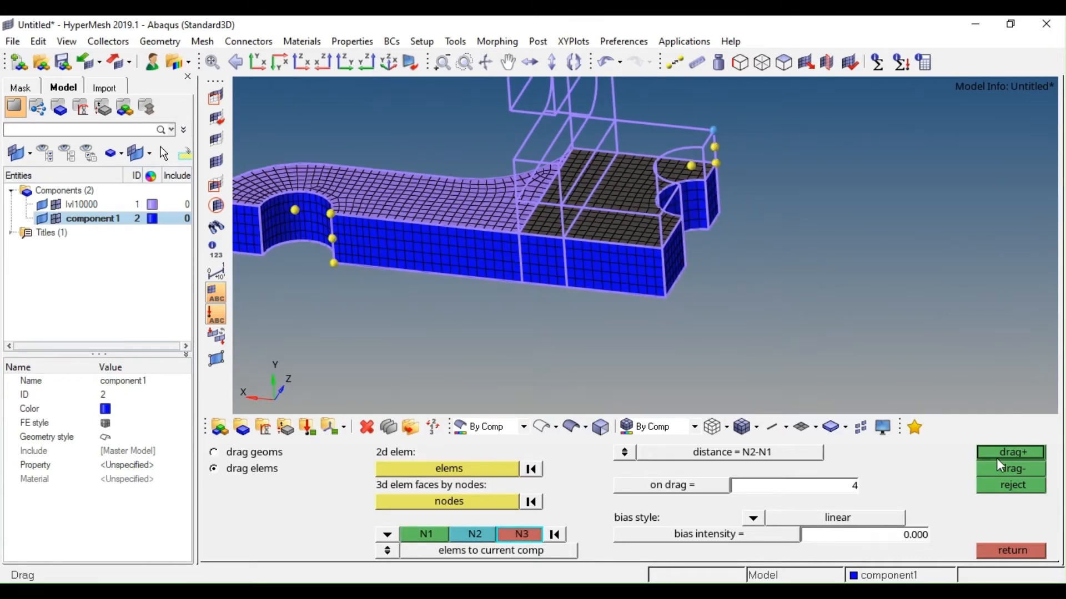
left_click(1006, 452)
scroll(617, 188, "up", 5)
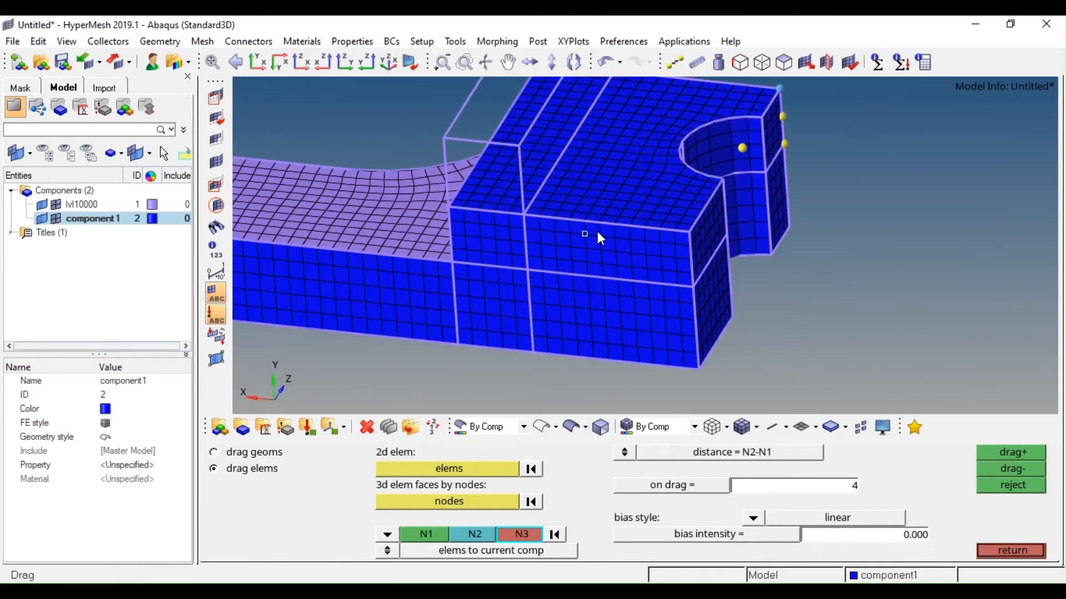
mouse_move(598, 232)
left_mouse_down("ctrl")
mouse_move(630, 221)
mouse_move(588, 244)
mouse_move(627, 258)
mouse_move(610, 267)
left_mouse_up("ctrl")
scroll(639, 245, "down", 5, "ctrl")
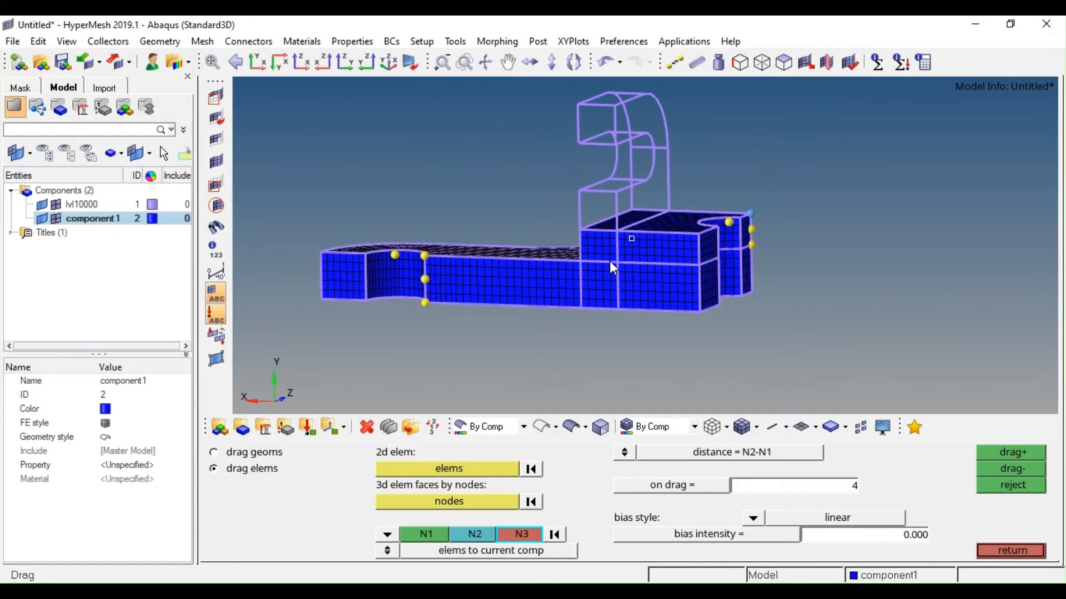
mouse_move(627, 168)
left_mouse_down("ctrl")
mouse_move(578, 202)
mouse_move(623, 191)
left_mouse_up("ctrl")
scroll(623, 191, "up", 4, "ctrl")
mouse_move(622, 250)
left_mouse_down("ctrl")
mouse_move(693, 243)
mouse_move(552, 227)
mouse_move(584, 262)
mouse_move(555, 224)
left_mouse_up("ctrl")
key("Escape")
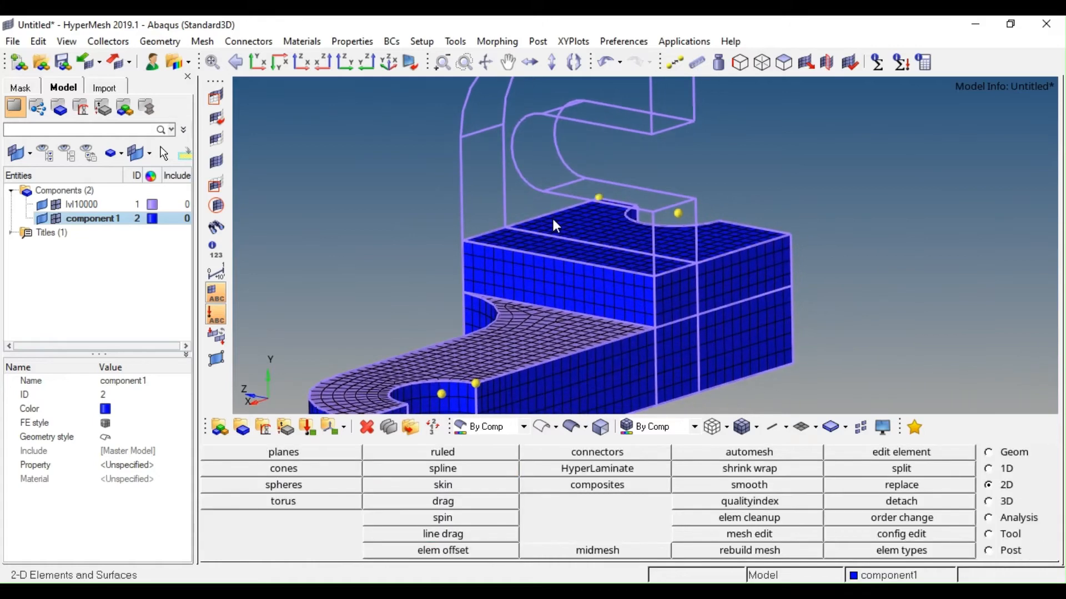
Shade the geometry and mesh the C-shaped hook's side surface with batchmesh/QI optimize at element size 2
left_click(571, 428)
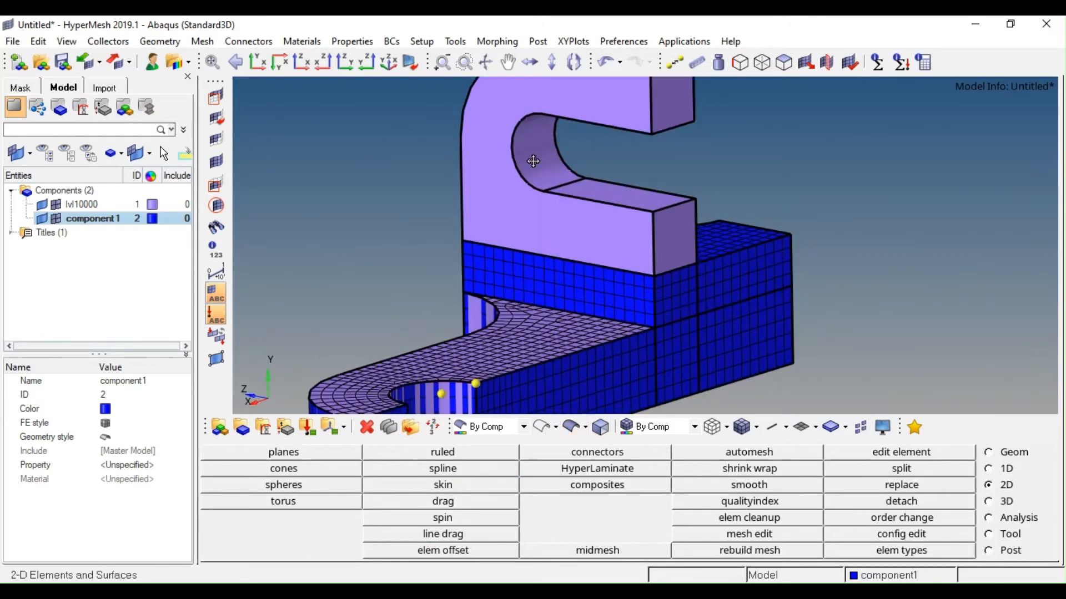
left_click_drag(534, 161, 587, 222, "ctrl")
right_click_drag(621, 184, 577, 215, "ctrl")
key("F12")
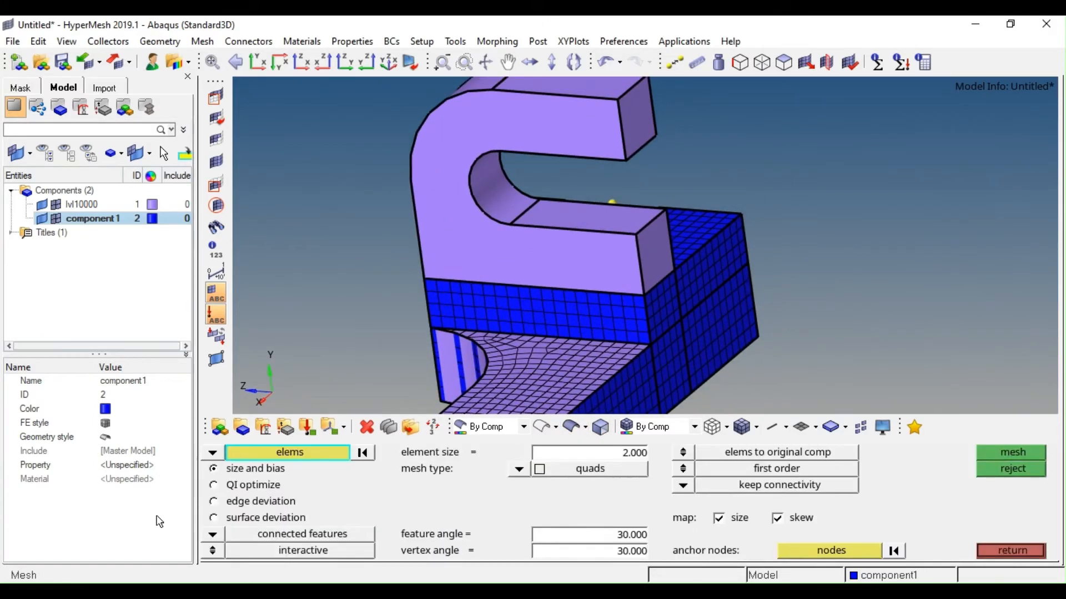
left_click(213, 452)
left_click(256, 485)
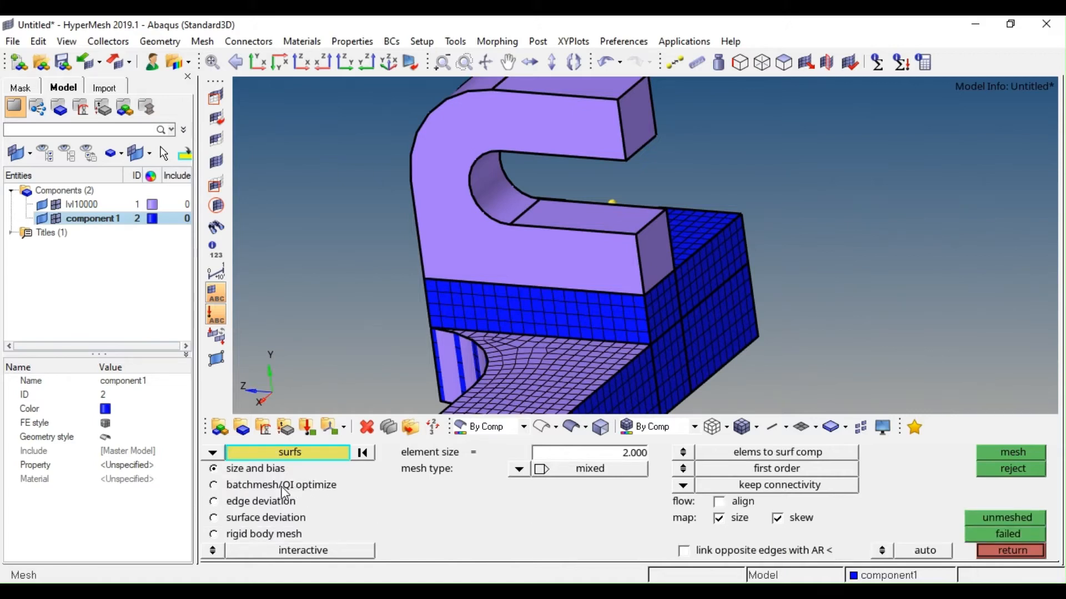
left_click(282, 487)
left_click(538, 252)
middle_click(558, 248)
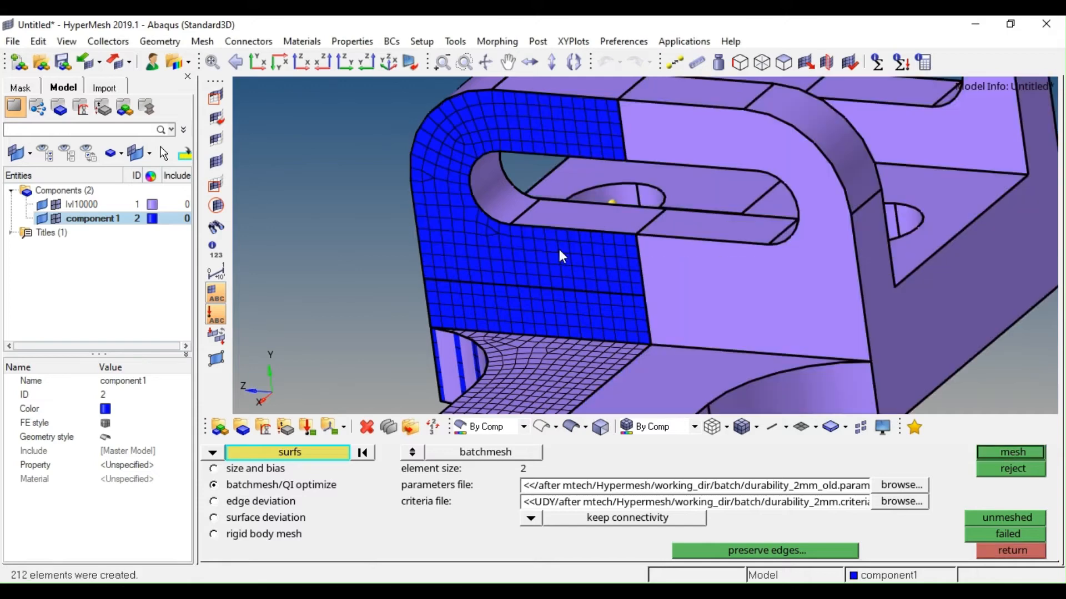
key("Escape")
Return the geometry to wireframe display and create a new component named component2 as the current component
left_click(539, 427)
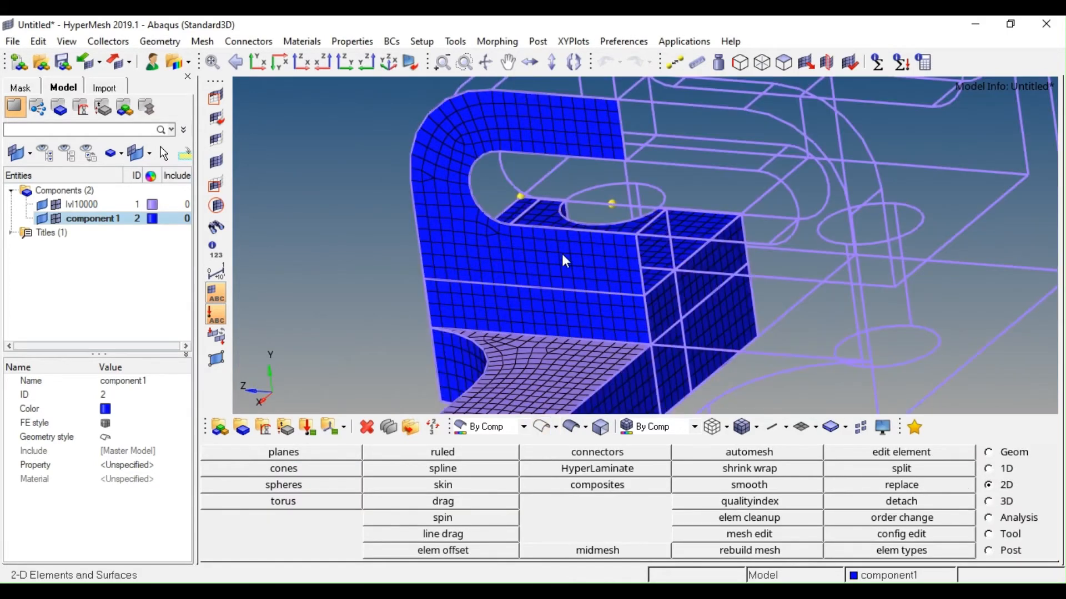
left_click_drag(541, 307, 428, 282, "ctrl")
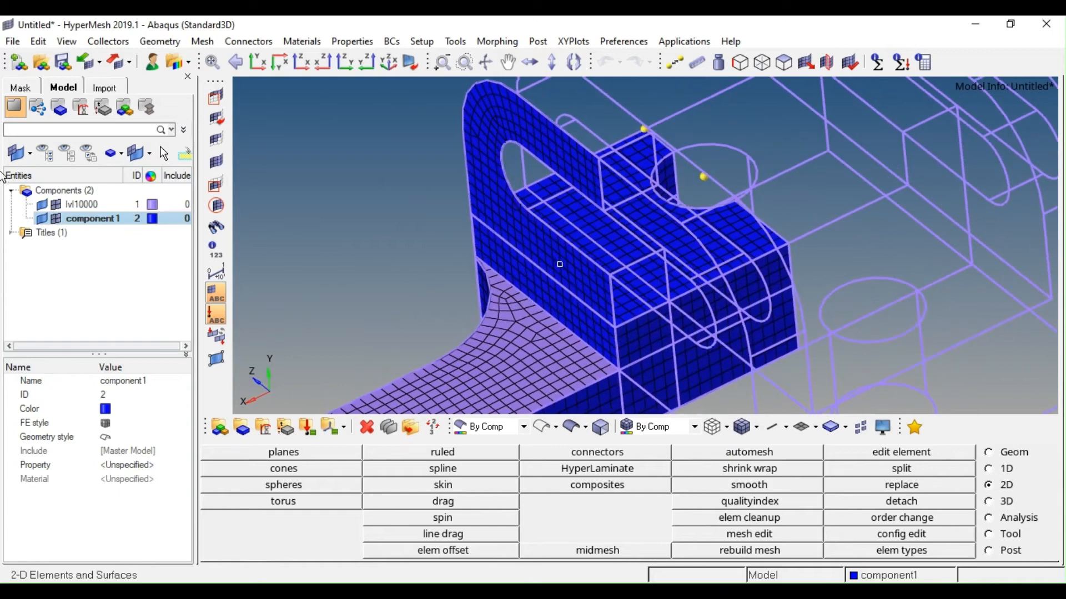
right_click(64, 195)
left_click(83, 202)
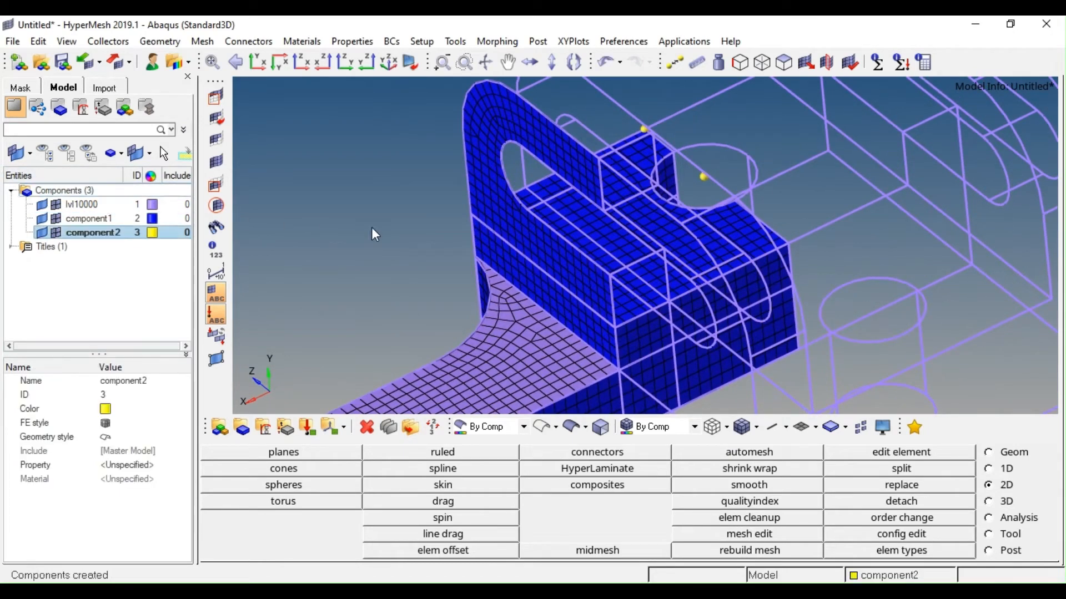
Organize the hook's side-face surface elements into component2, starting the selection from one element on that face
right_click_drag(560, 248, 551, 249, "ctrl")
key("shift+F11")
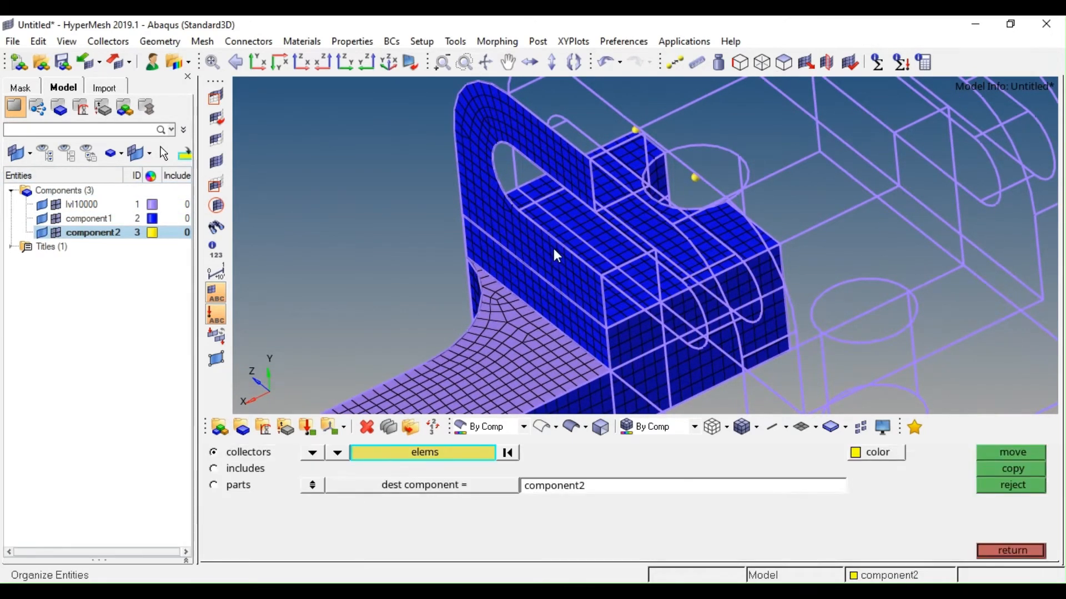
left_click(548, 248)
left_click(461, 456)
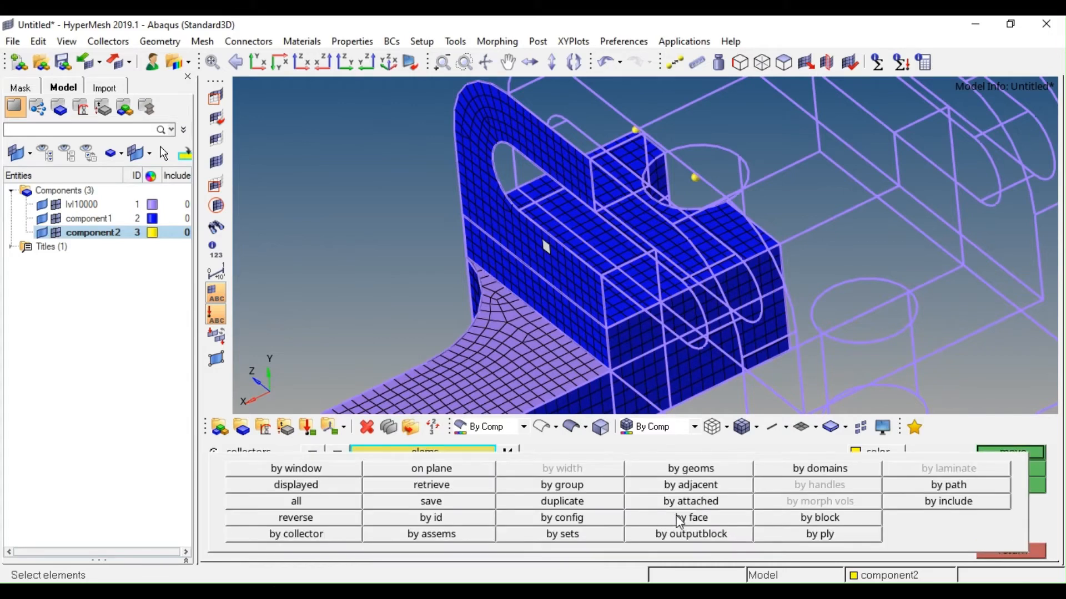
Move the elements of the slotted vertical face into component2, selecting them by face
left_click(755, 519)
middle_click(519, 289)
key("Escape")
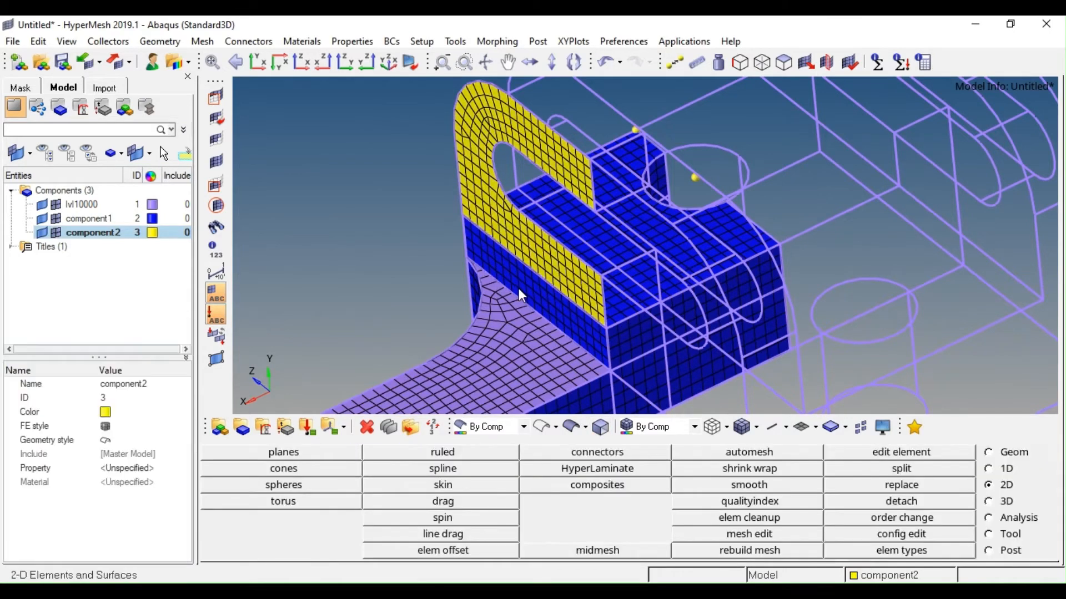
Find the nodes shared between component1 and component2 along the boundary below the slotted face
left_click_drag(587, 291, 625, 277, "ctrl")
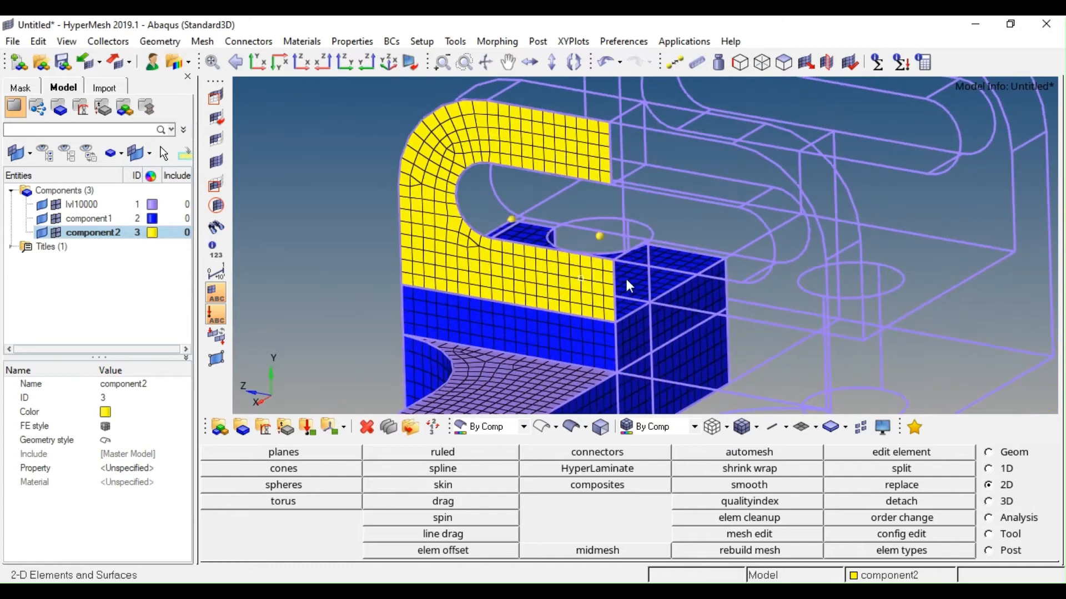
right_click_drag(505, 282, 557, 267, "ctrl")
left_click_drag(534, 249, 548, 247, "ctrl")
scroll(521, 286, "up", 3)
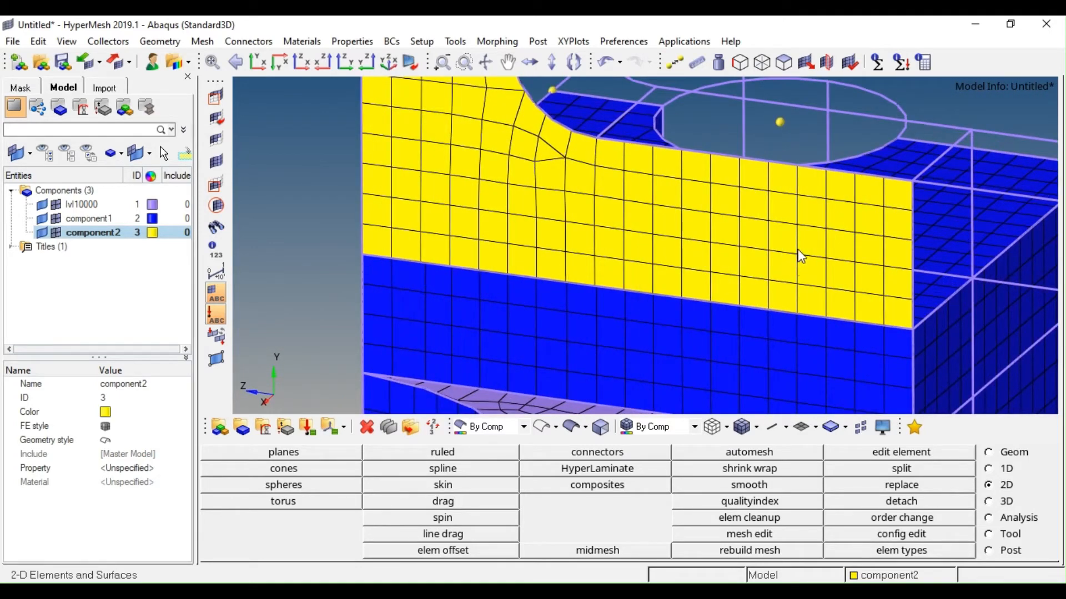
right_click_drag(714, 287, 660, 280, "ctrl")
left_click_drag(660, 280, 610, 249, "ctrl")
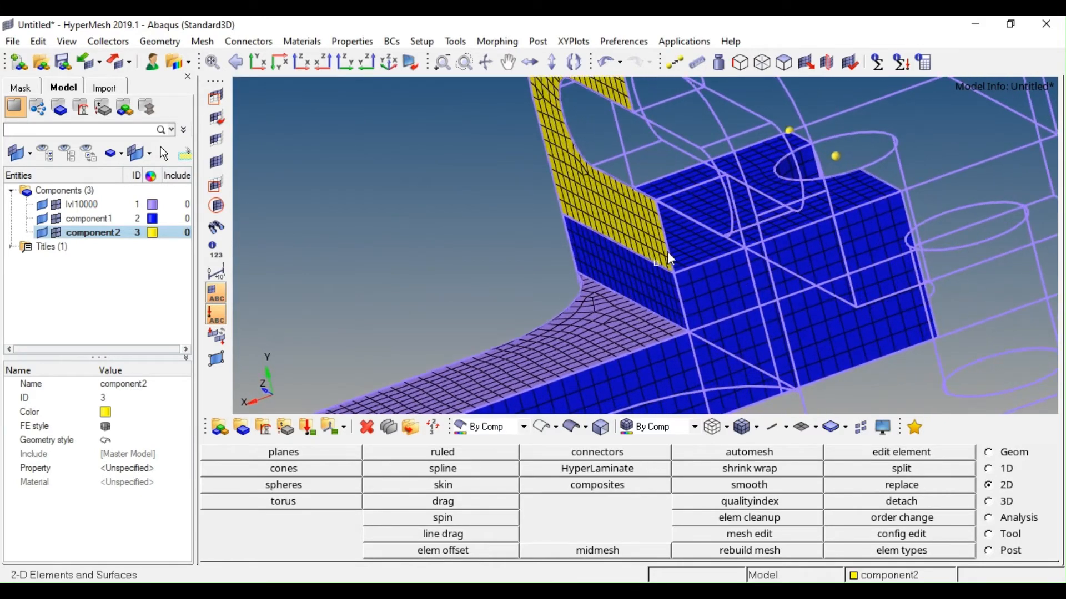
scroll(672, 254, "up", 4, "ctrl")
scroll(674, 255, "down", 3, "ctrl")
left_click_drag(674, 262, 694, 269, "ctrl")
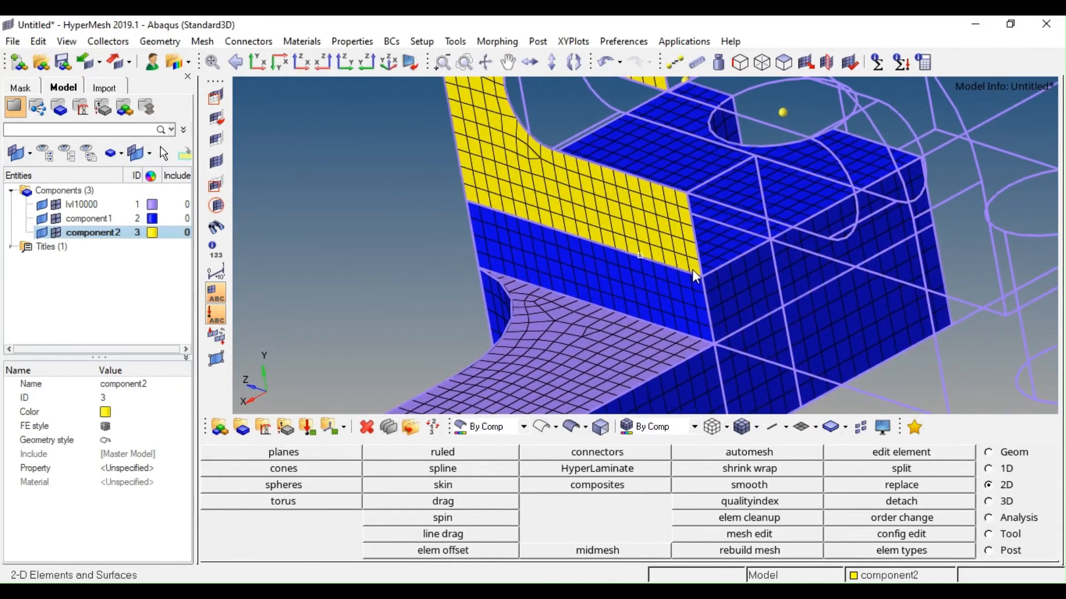
key("shift+F5")
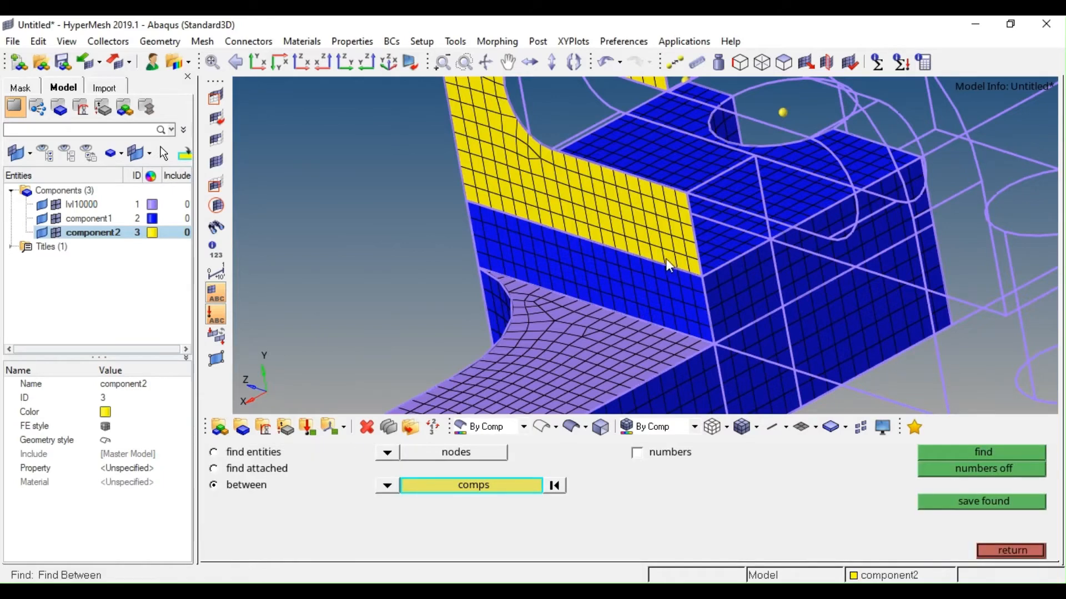
left_click(662, 228)
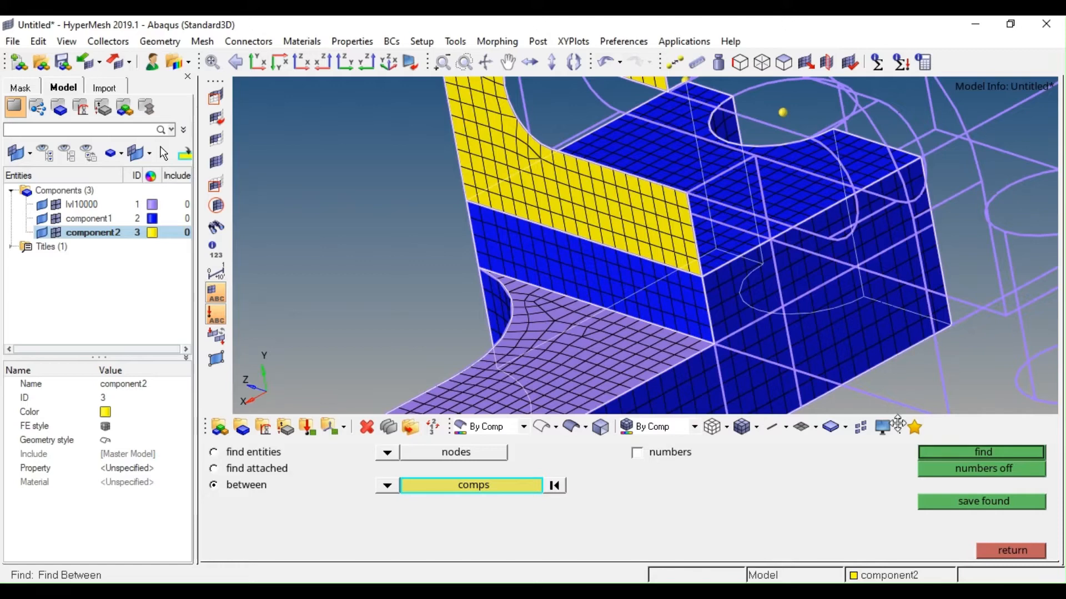
left_click(938, 452)
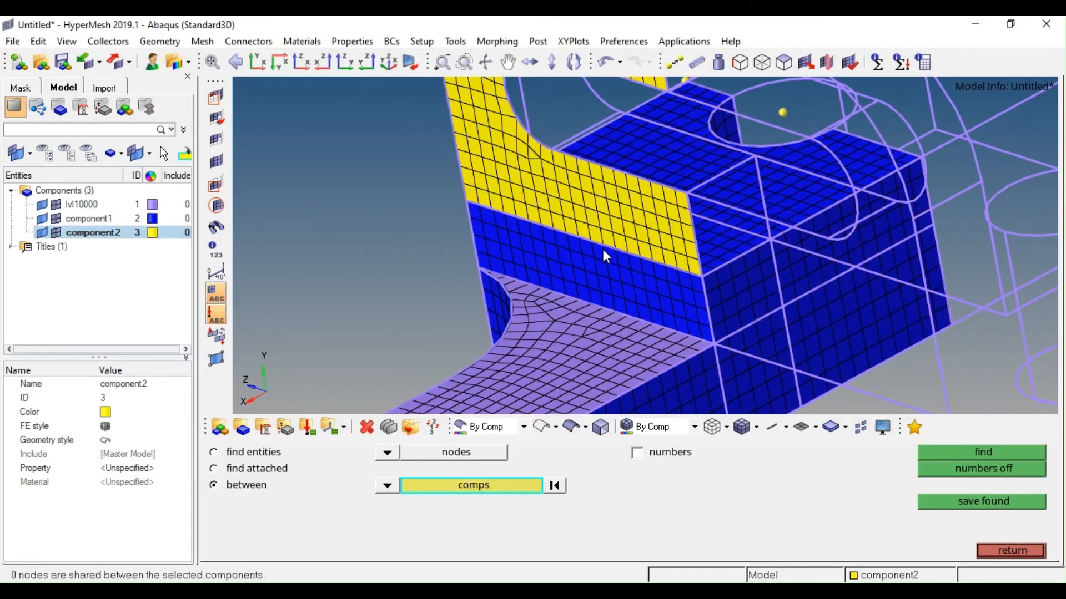
Preview the coincident nodes between component1 and component2 with tolerances of 0.1 and 0.2
key("shift+F3")
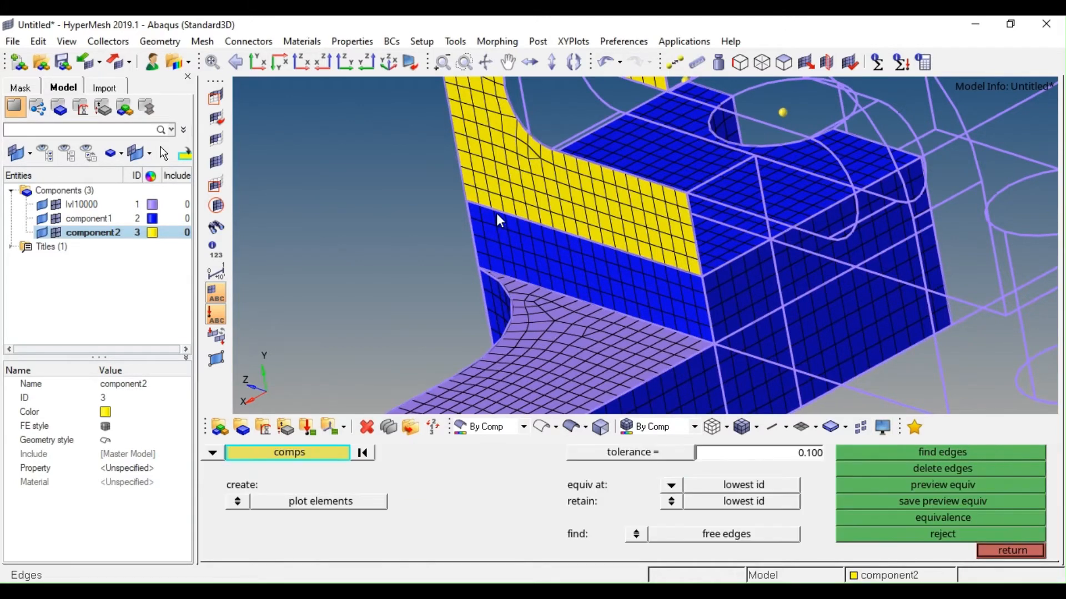
left_click(952, 488)
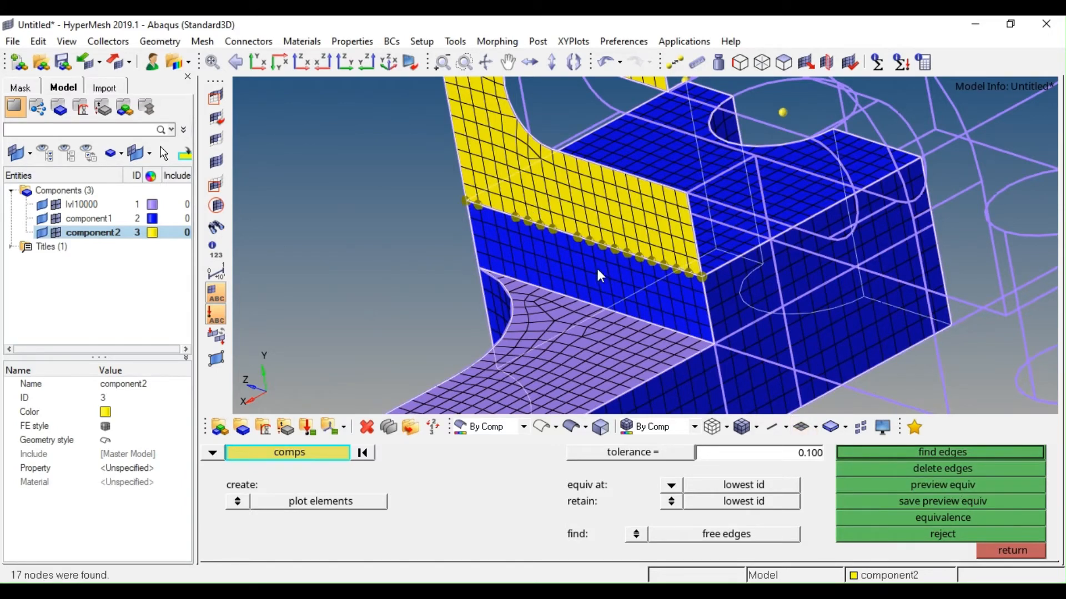
scroll(593, 258, "up", 2)
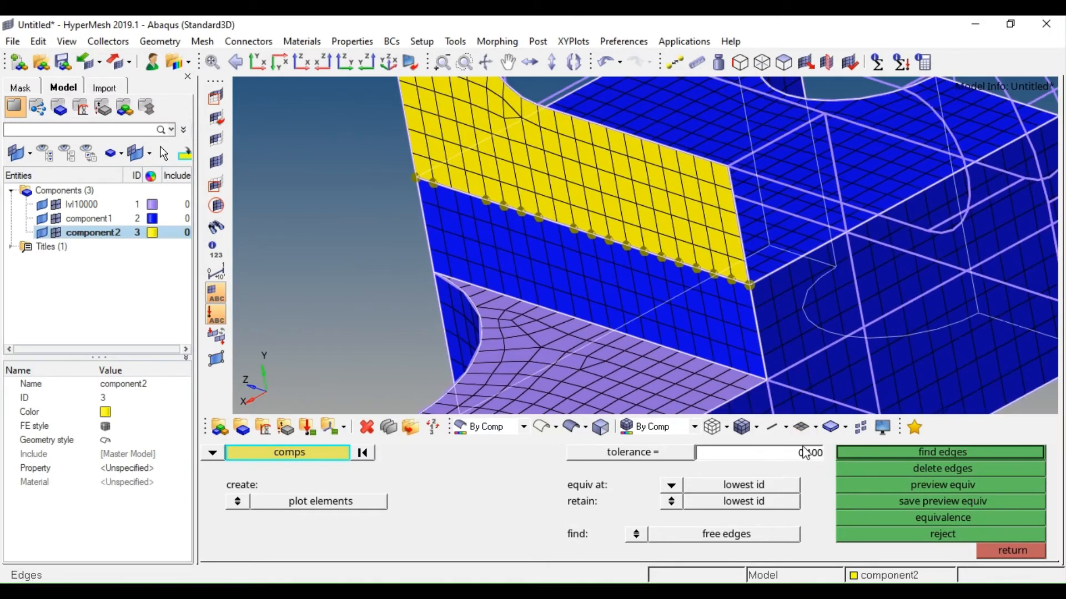
double_click(803, 450)
key("BackSpace")
type(".2")
left_click(918, 482)
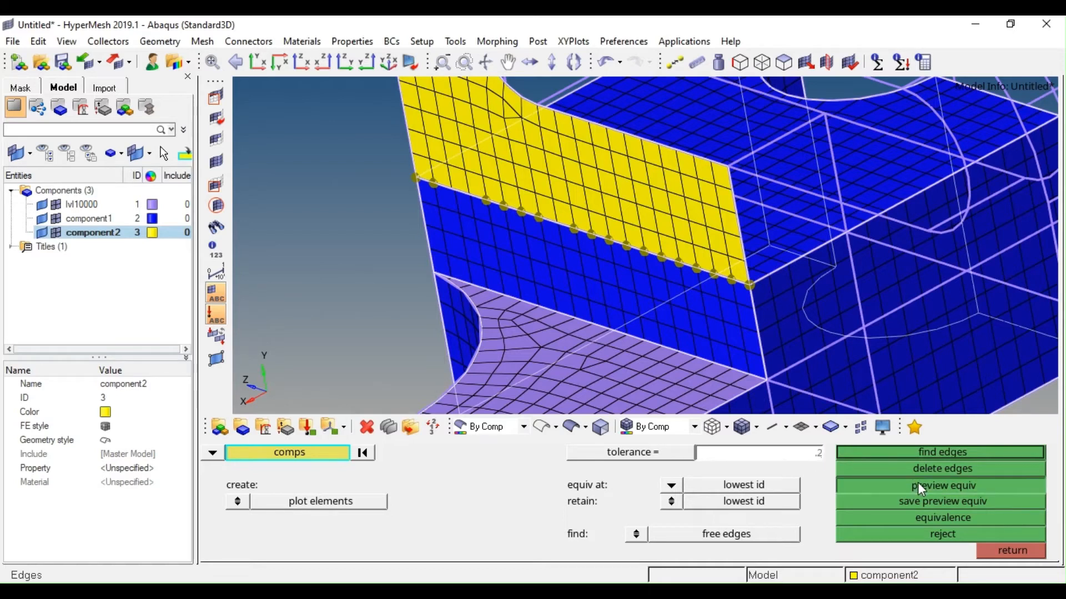
Preview the coincident nodes at tolerances 0.3 and 0.4, and equivalence them at 0.4
double_click(781, 457)
type(".3")
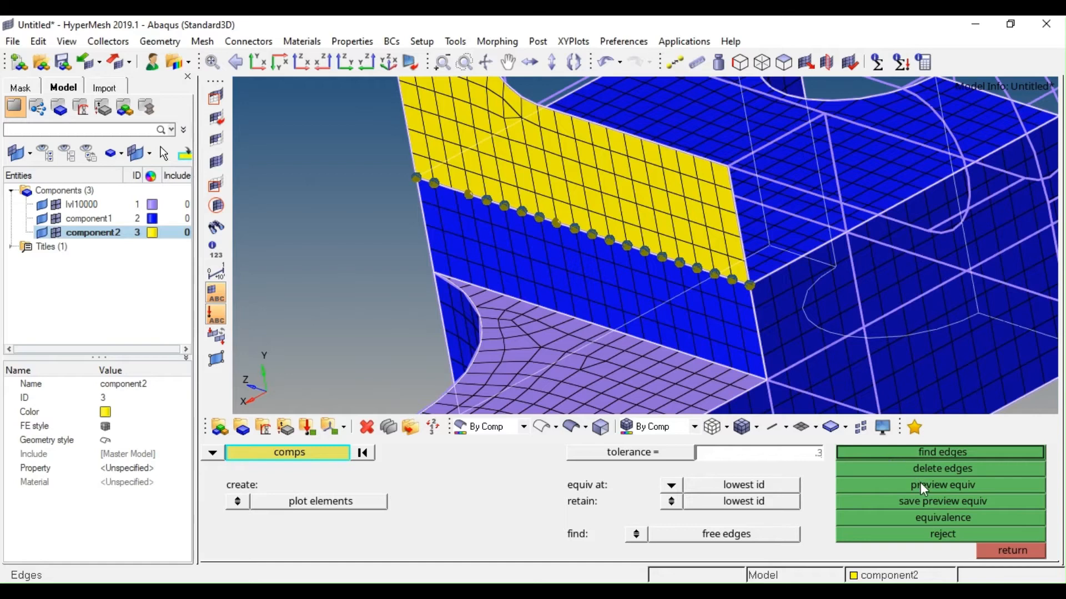
left_click(920, 484)
double_click(805, 460)
type(".4")
left_click(934, 480)
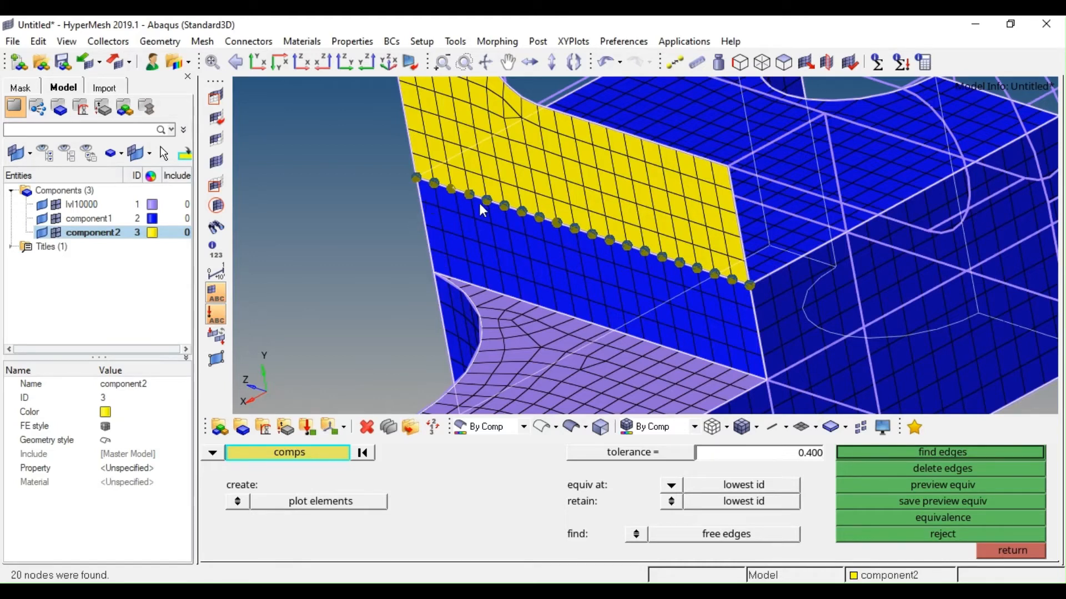
left_click(950, 517)
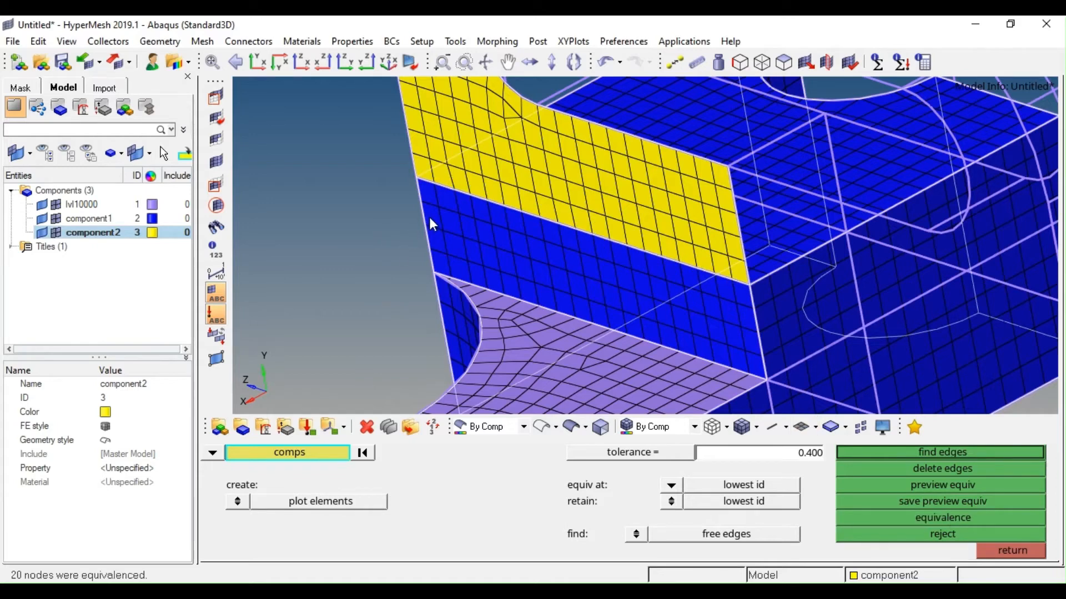
key("Escape")
Check again for nodes shared between the two components after the equivalence
left_click_drag(477, 192, 519, 235, "ctrl")
key("shift+F5")
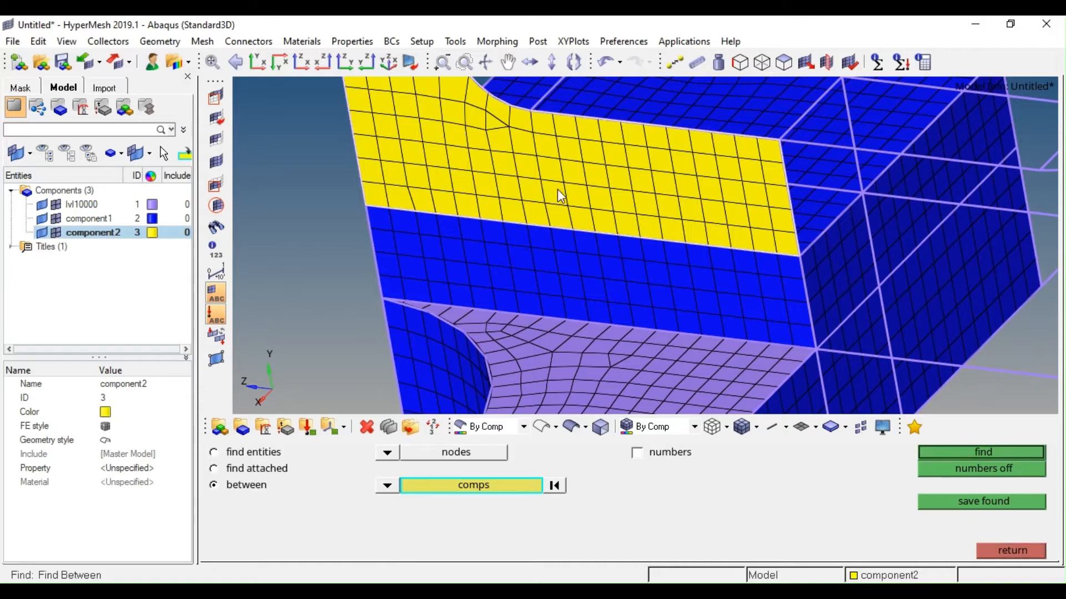
left_click(979, 456)
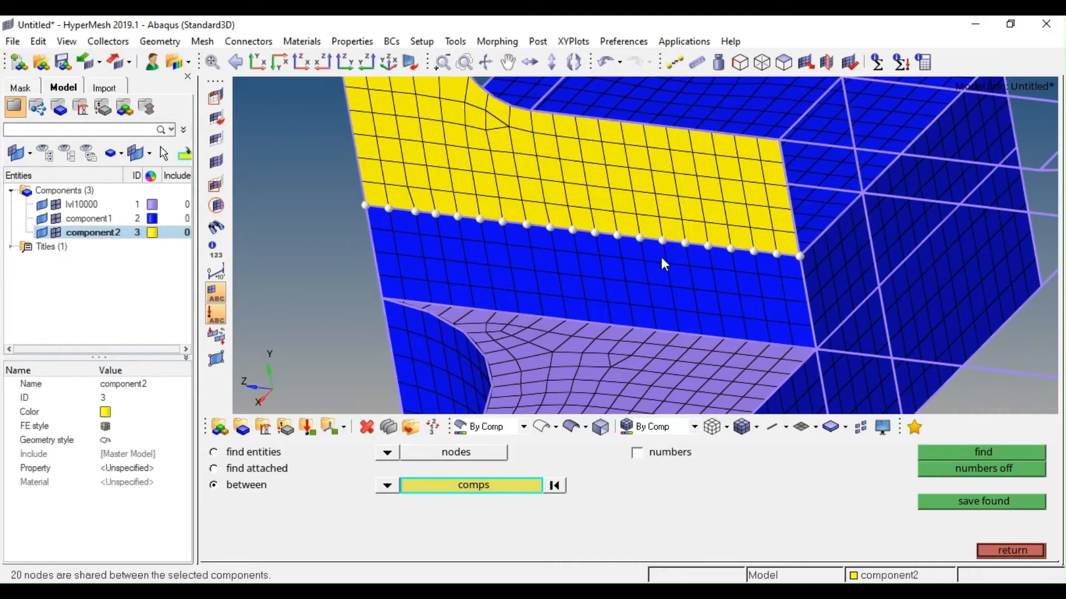
key("Escape")
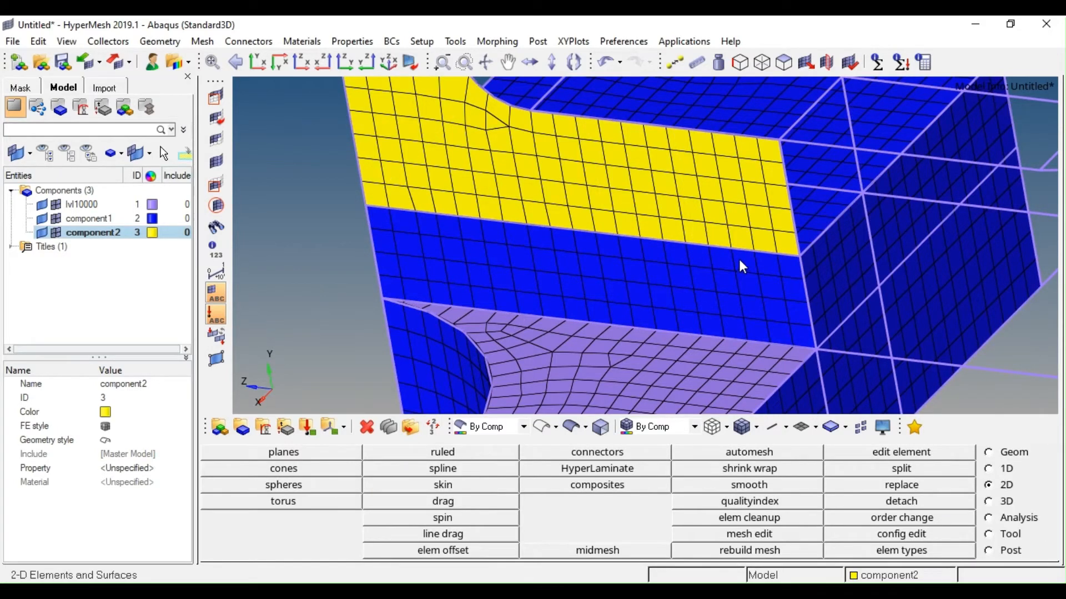
Examine the quad mesh of component2 around the slot's rounded end for irregular elements
scroll(740, 258, "down", 4, "ctrl")
right_click_drag(729, 233, 626, 281, "ctrl")
left_click_drag(626, 281, 632, 280, "ctrl")
scroll(516, 248, "up", 4, "ctrl")
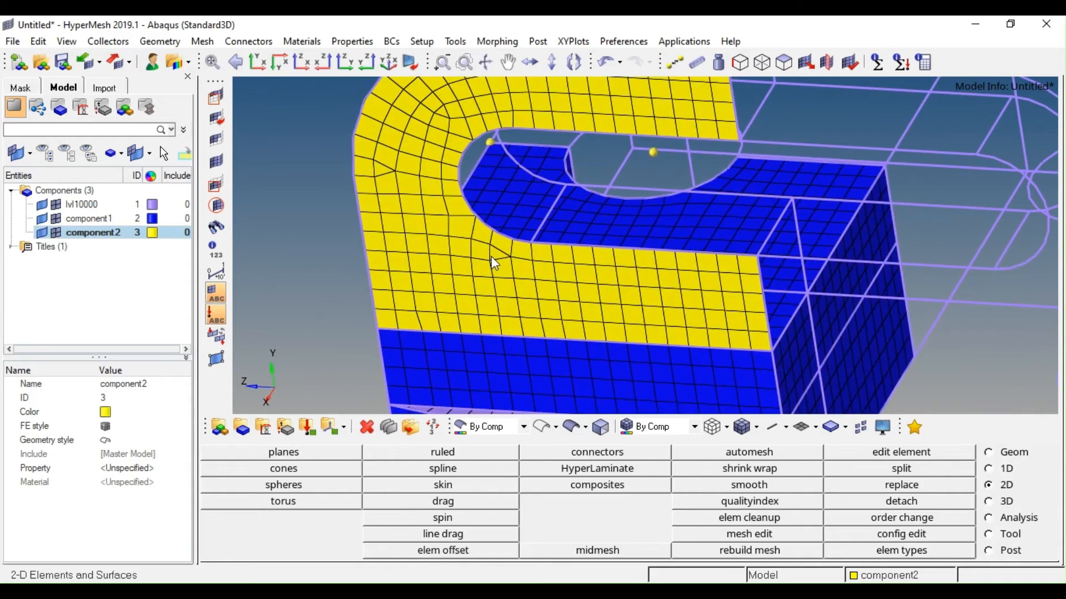
right_click_drag(490, 257, 536, 236, "ctrl")
scroll(537, 234, "down", 4, "ctrl")
mouse_move(531, 234)
left_mouse_down("ctrl")
mouse_move(559, 211)
mouse_move(529, 250)
mouse_move(587, 238)
mouse_move(542, 231)
mouse_move(571, 228)
left_mouse_up("ctrl")
scroll(538, 232, "up", 4, "ctrl")
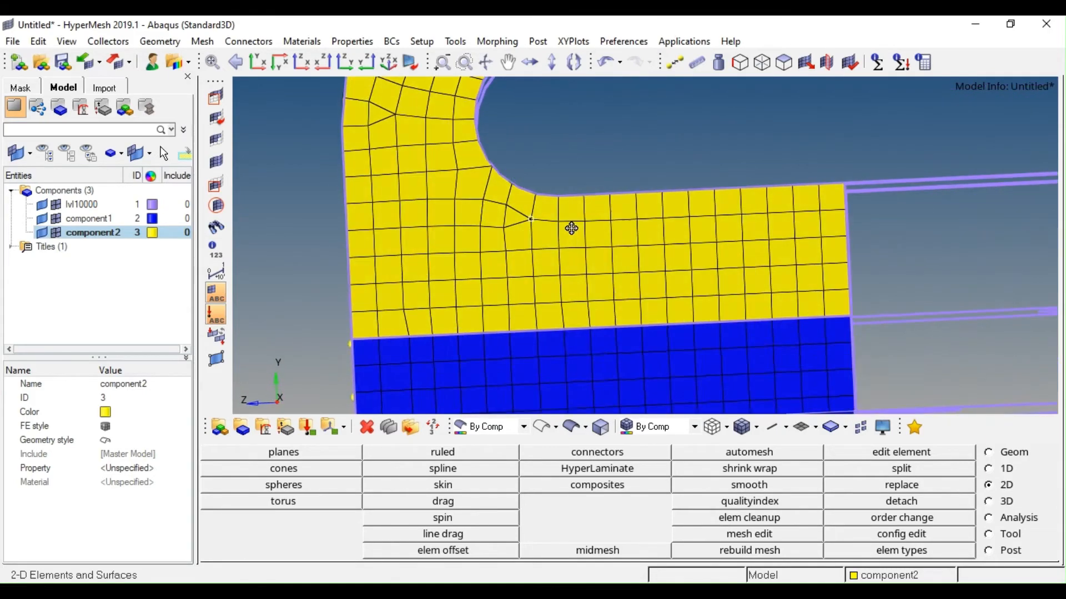
right_click_drag(520, 220, 566, 233, "ctrl")
scroll(568, 232, "down", 2, "ctrl")
right_click_drag(547, 128, 540, 196, "ctrl")
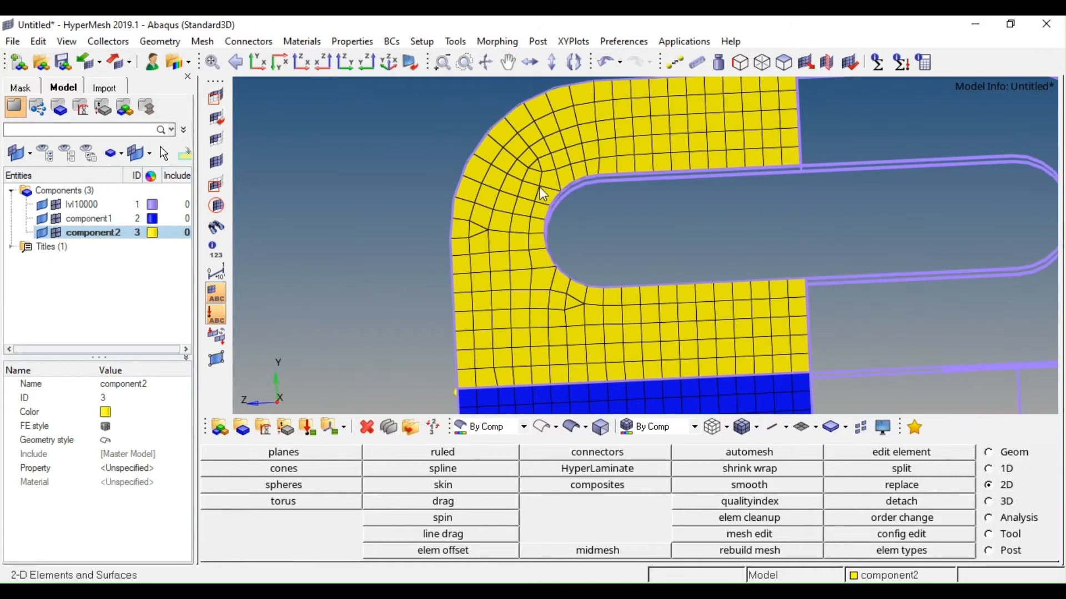
Remesh the elements between the slot's rounded end and the outer edge at size 2, raising the inner arc's density to match the outer edge
key("F12")
scroll(514, 216, "up", 3, "ctrl")
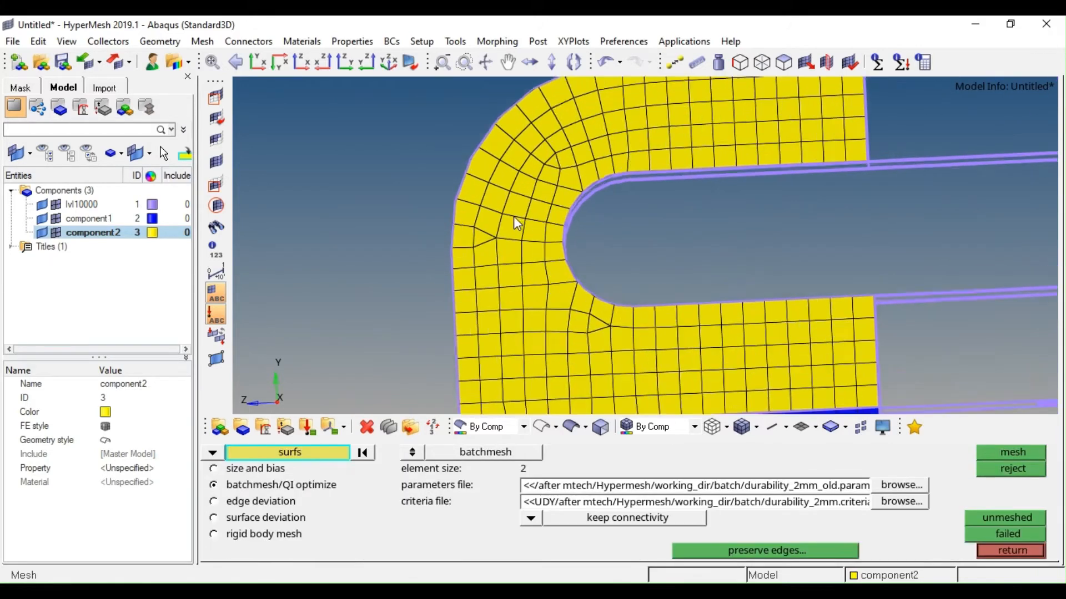
left_click(239, 453)
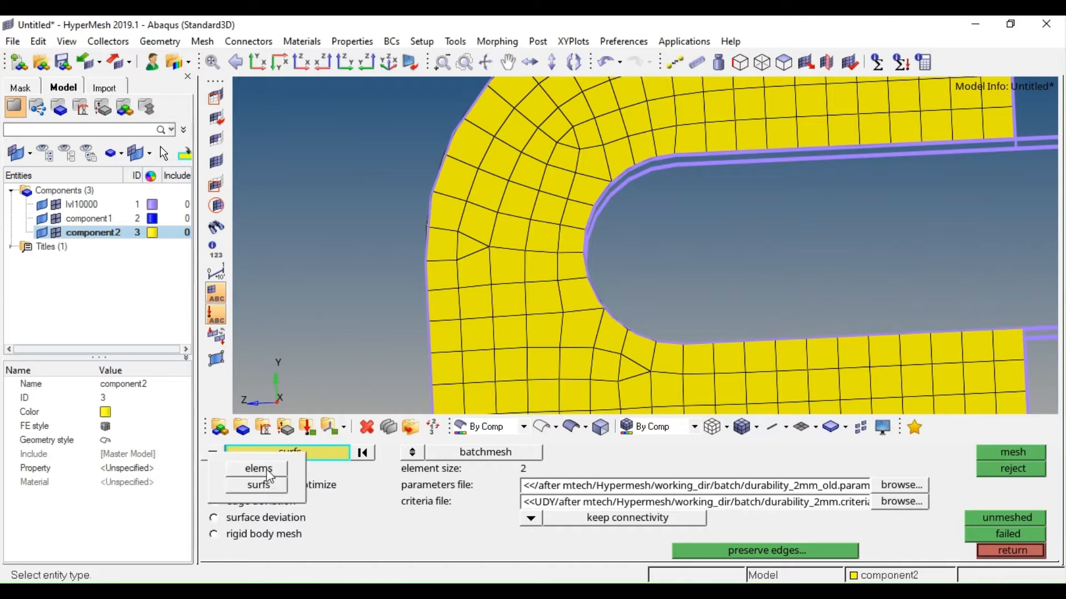
left_click(255, 468)
scroll(472, 219, "up", 2)
left_click_drag(637, 175, 406, 323, "shift")
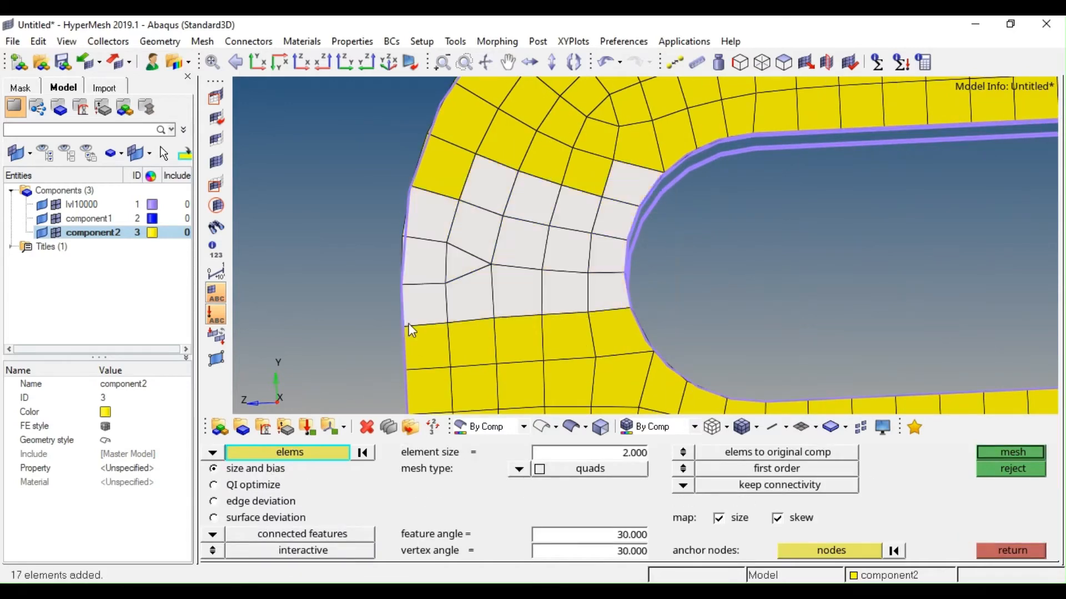
left_click(585, 170)
left_click(542, 141)
left_click_drag(518, 106, 405, 257, "shift")
middle_click(579, 221)
left_click(631, 218)
left_click(630, 218)
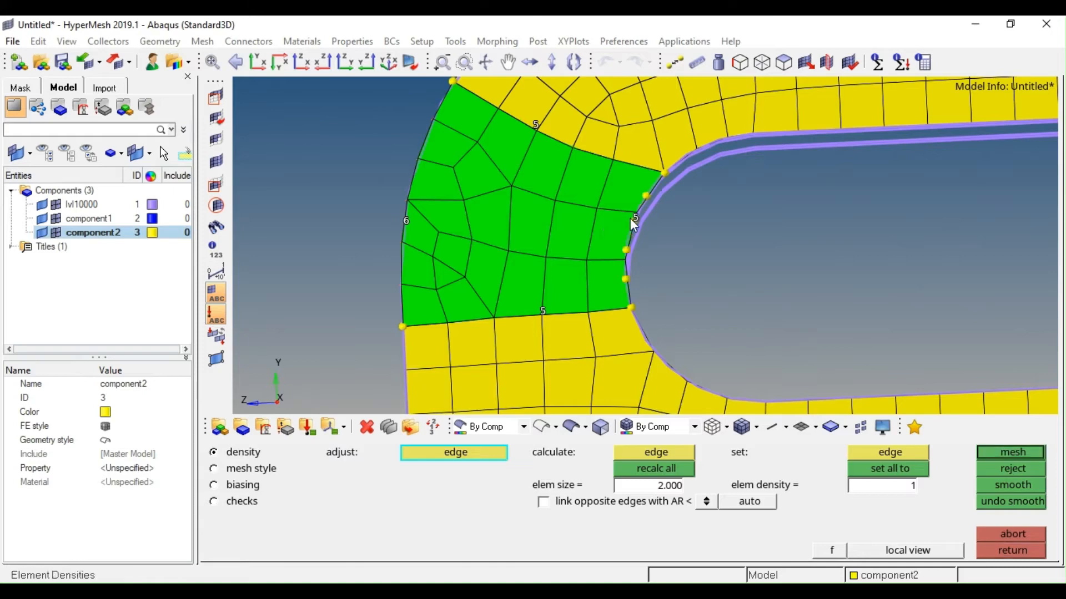
left_click(631, 218)
key("Escape")
Select the elements below the slot, from its rounded end to the straight free end, and generate a trial remesh at size 2
scroll(588, 278, "down", 3)
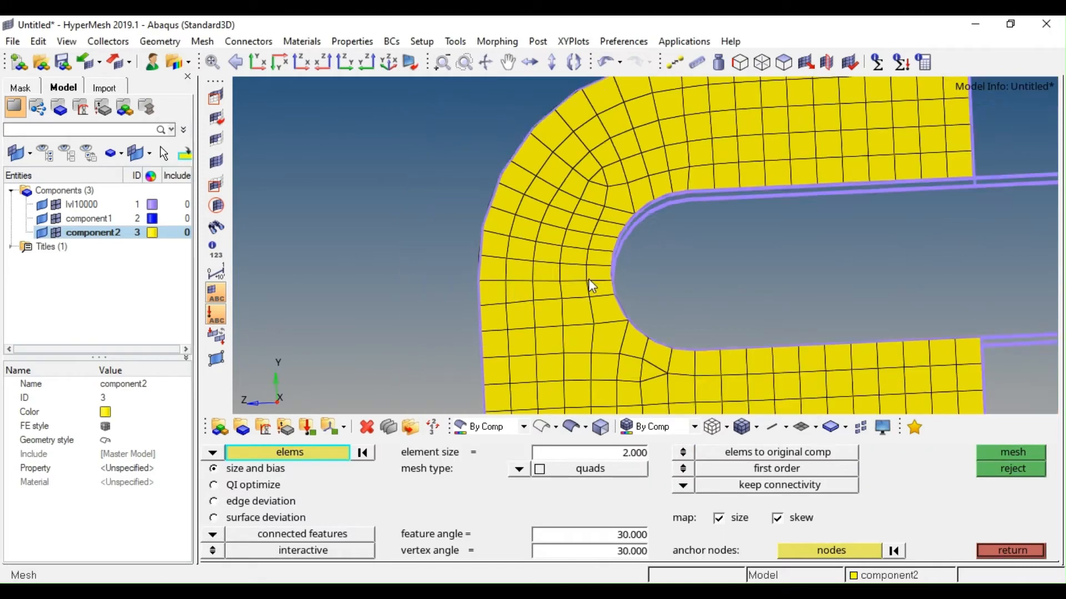
right_click_drag(615, 313, 532, 245, "ctrl")
scroll(598, 275, "up", 1)
right_click_drag(757, 285, 729, 265, "ctrl")
mouse_move(867, 179)
left_mouse_down("shift")
mouse_move(757, 260)
mouse_move(498, 334)
mouse_move(472, 319)
left_mouse_up("shift")
middle_click(701, 312)
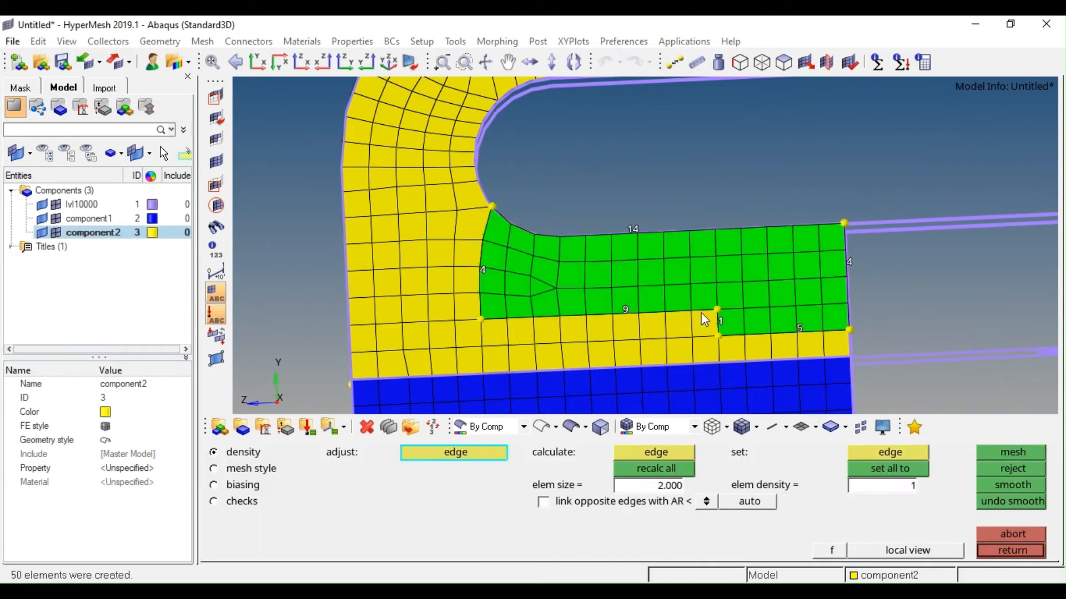
left_click(848, 262)
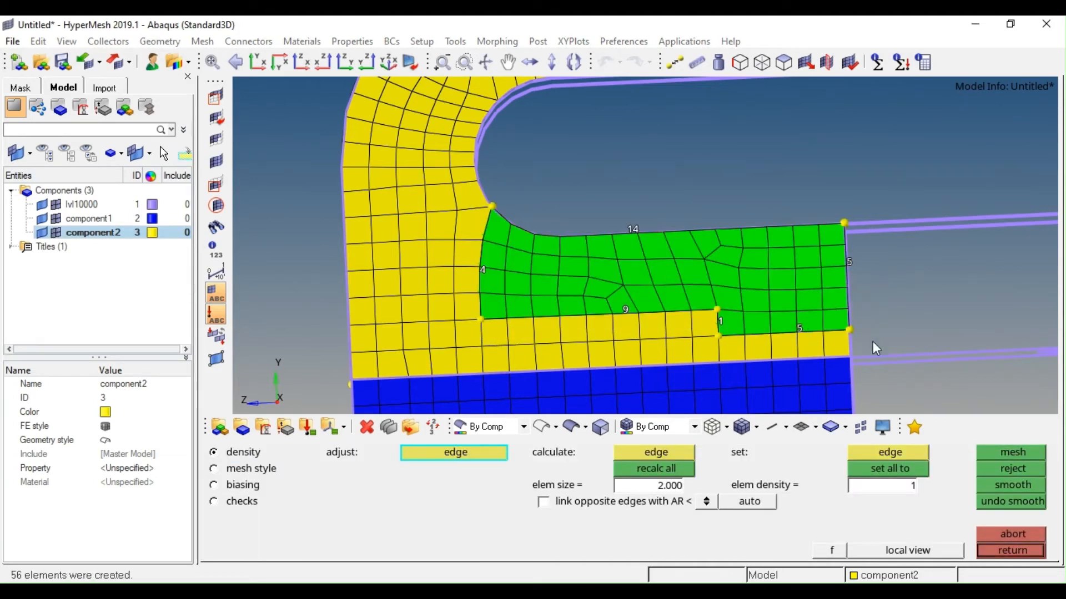
left_click(1016, 473)
left_click(1009, 551)
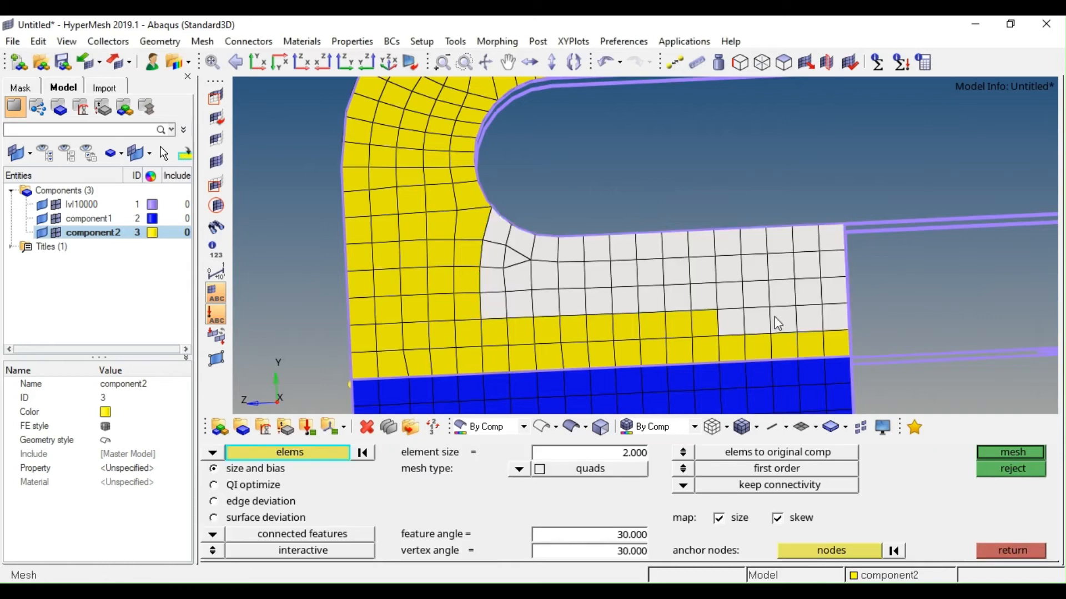
Add the missing elements of the lower row to the selection and remesh it with a density of 5 on the straight end edge
mouse_move(721, 305)
left_mouse_down("shift")
mouse_move(625, 344)
mouse_move(499, 349)
left_mouse_up("shift")
middle_click(715, 293)
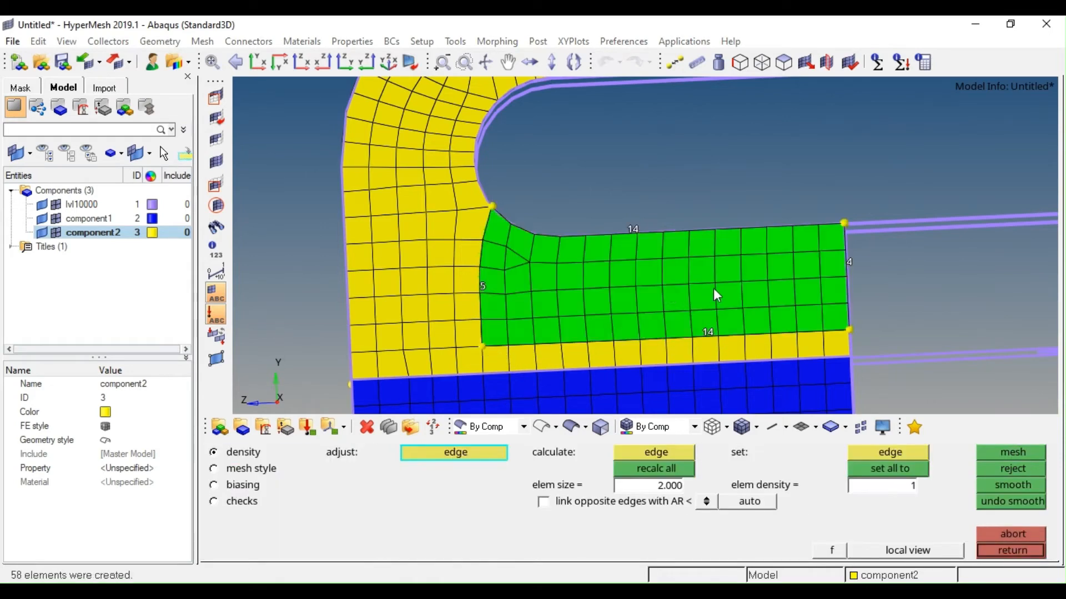
left_click(849, 261)
middle_click(849, 261)
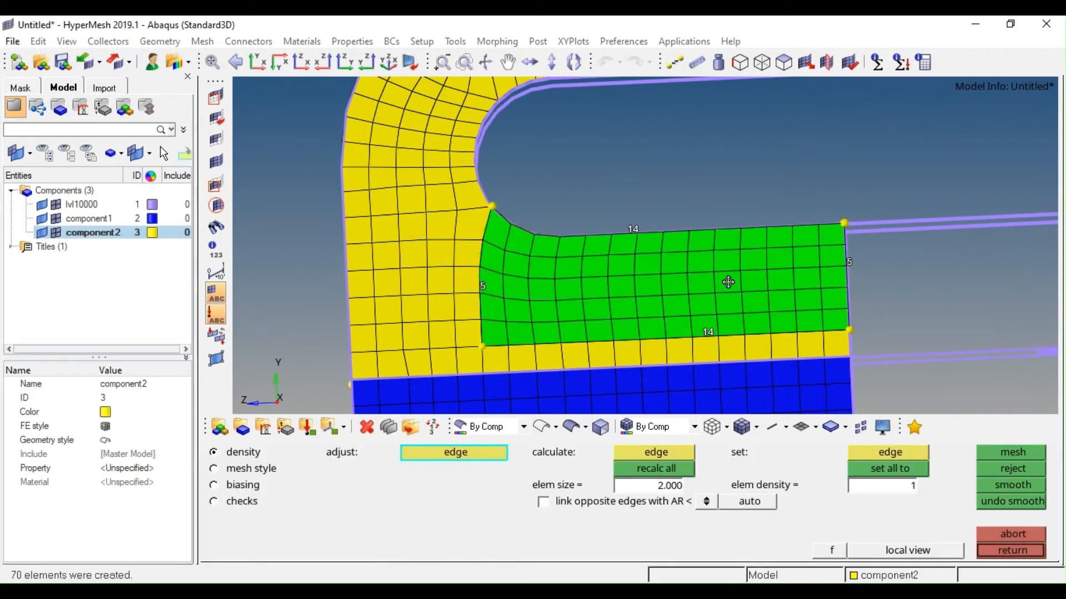
right_click_drag(727, 281, 755, 285, "ctrl")
key("Escape")
Remesh the curved corner elements above the slot's rounded end, setting the inner arc's edge density to 11
scroll(604, 272, "down", 4, "ctrl")
mouse_move(574, 260)
left_mouse_down("ctrl")
mouse_move(572, 301)
mouse_move(569, 278)
left_mouse_up("ctrl")
scroll(552, 153, "up", 4, "ctrl")
right_click_drag(581, 163, 570, 175, "ctrl")
mouse_move(614, 109)
left_mouse_down("shift")
mouse_move(468, 274)
mouse_move(415, 309)
left_mouse_up("shift")
middle_click(544, 302)
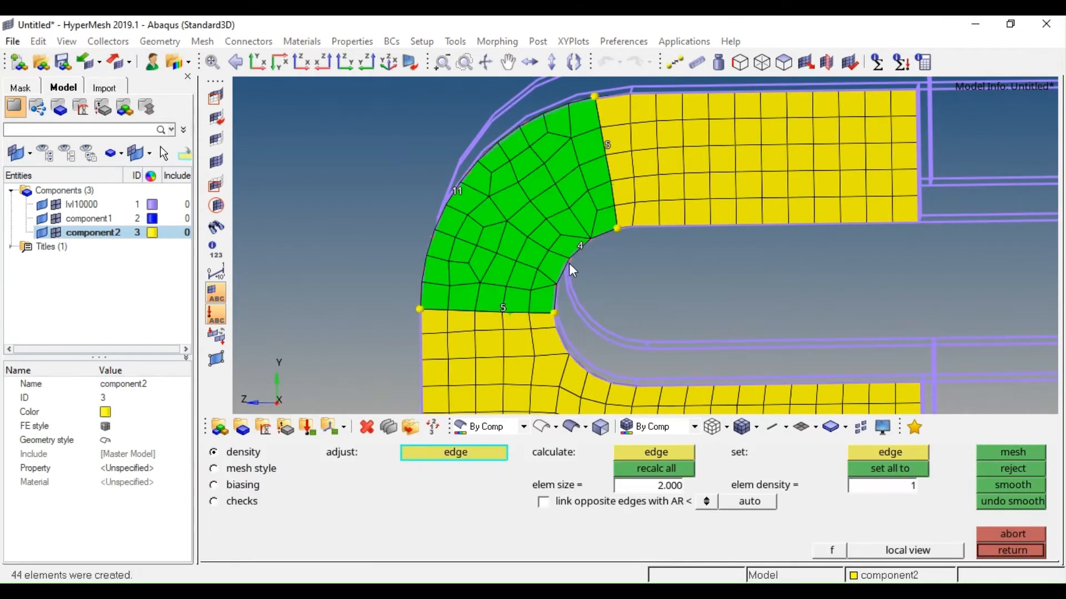
left_click(578, 246)
left_click(578, 245)
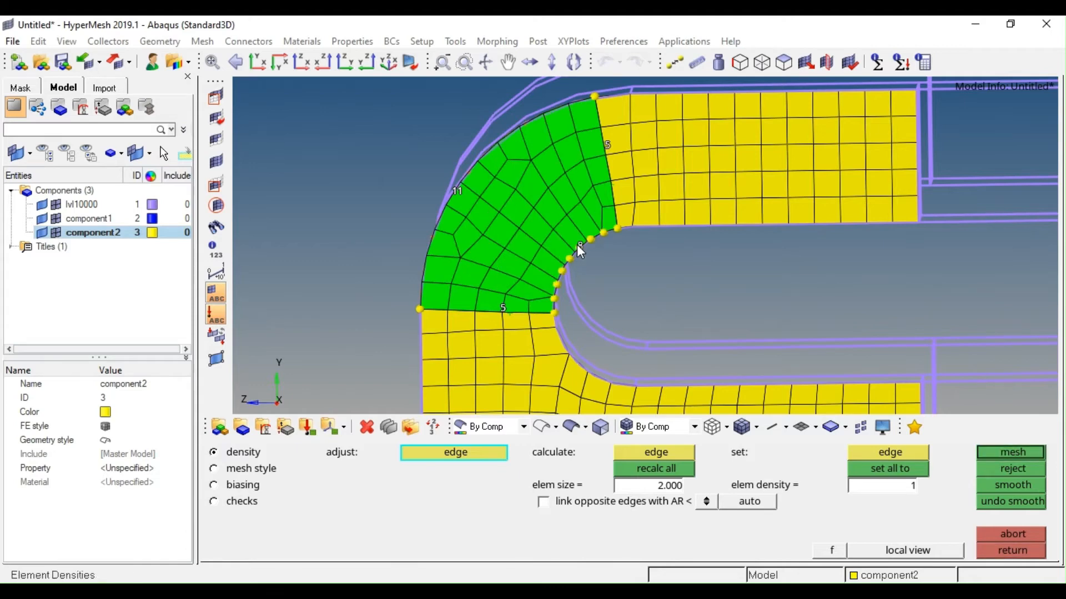
left_click(579, 245)
left_click(578, 246)
left_click(578, 245)
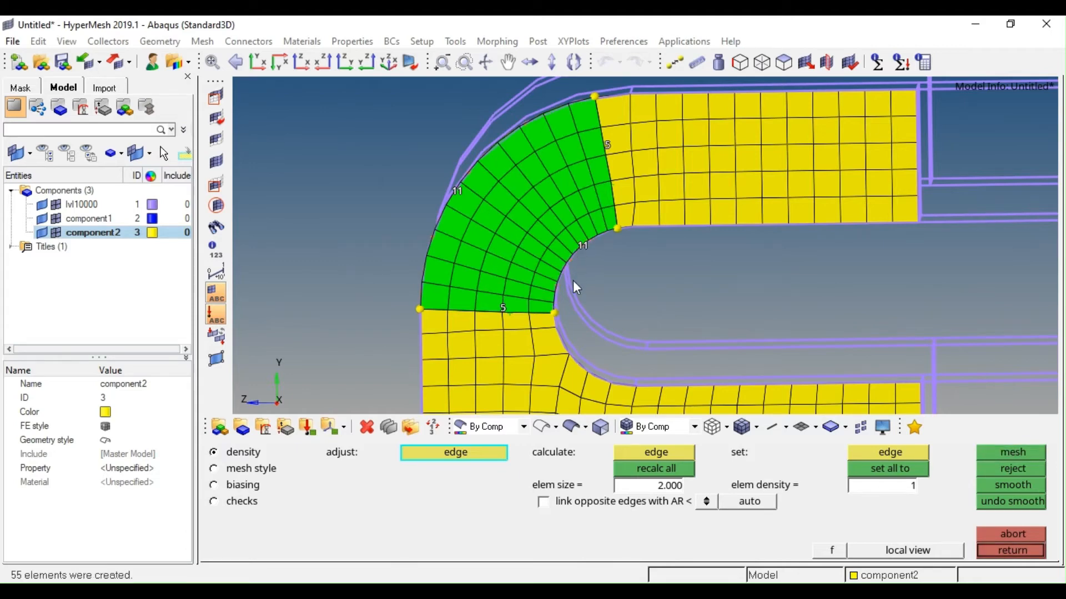
key("Escape")
Smooth the plate elements around the slot, including the rows down to the blue mesh, using 10 iterations
right_click_drag(572, 284, 584, 272, "ctrl")
key("shift+F12")
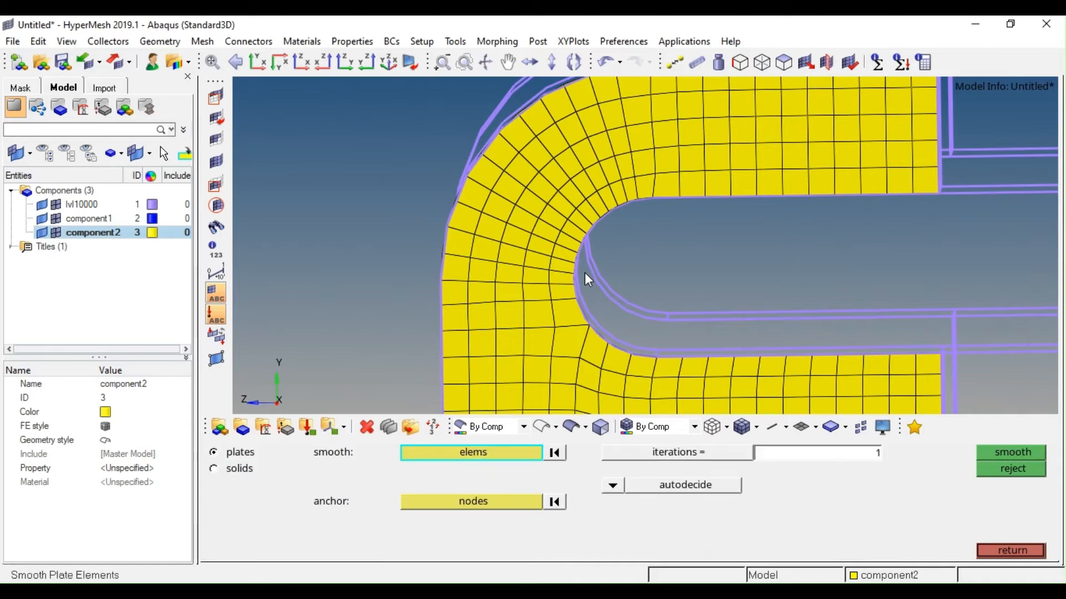
scroll(585, 272, "down", 3)
left_click_drag(772, 143, 509, 354, "shift")
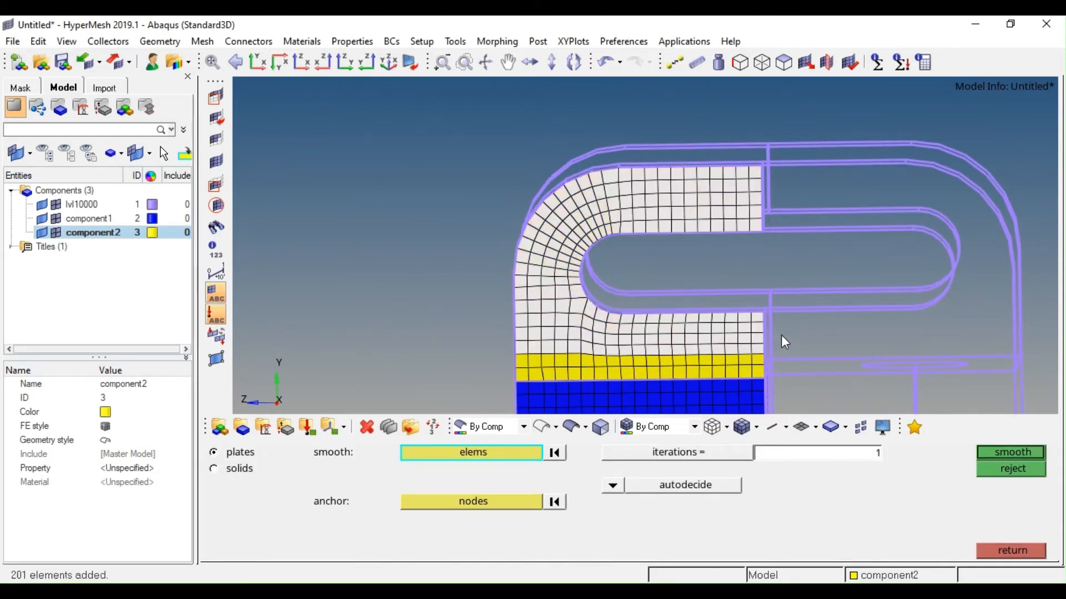
left_click_drag(780, 335, 510, 378, "shift")
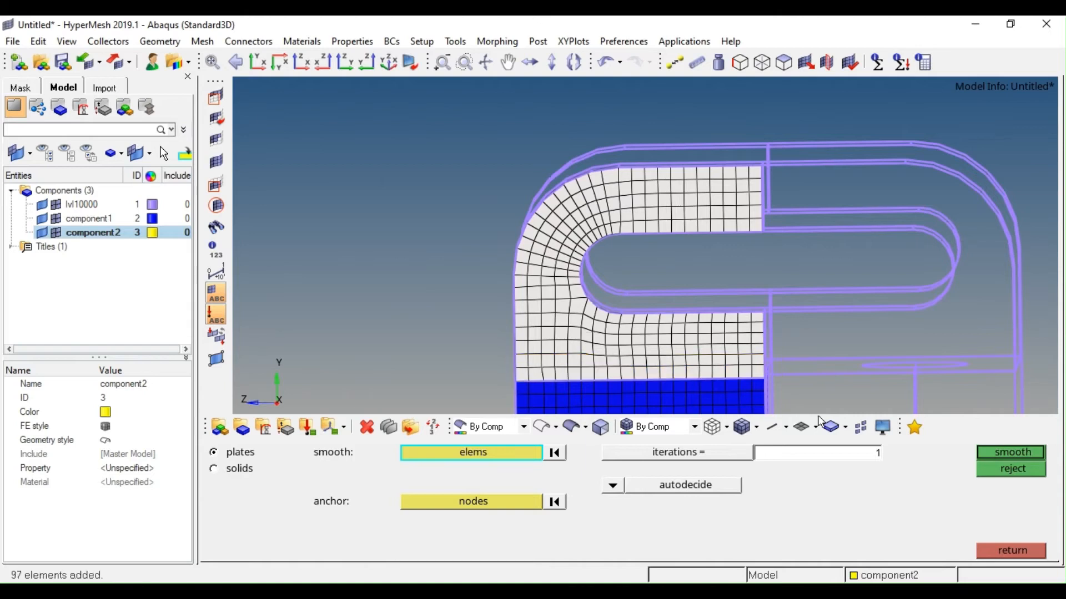
left_click(867, 460)
type("10")
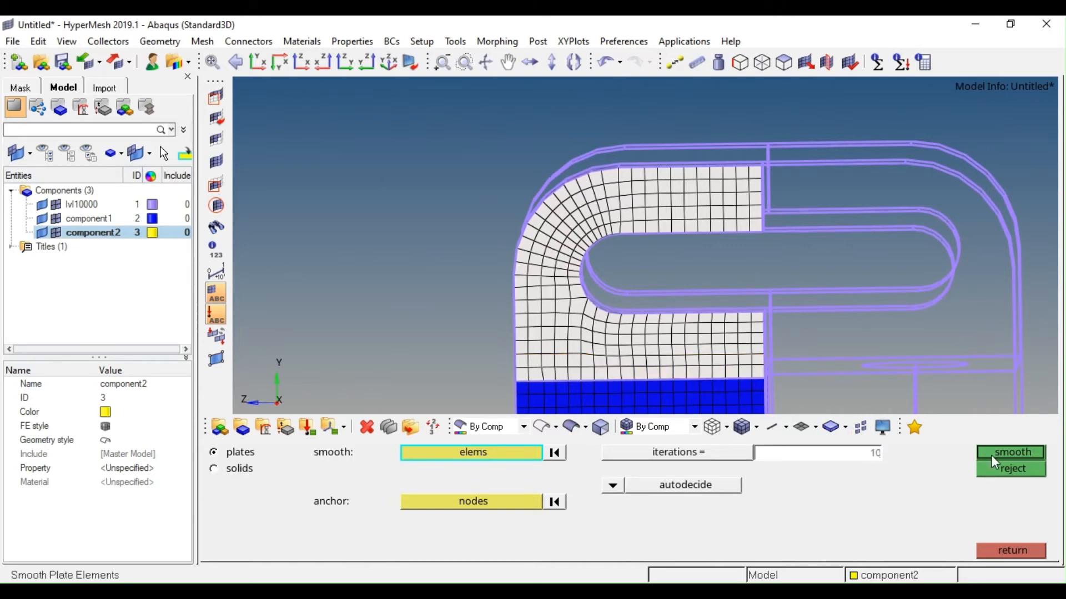
left_click(991, 455)
left_click(992, 455)
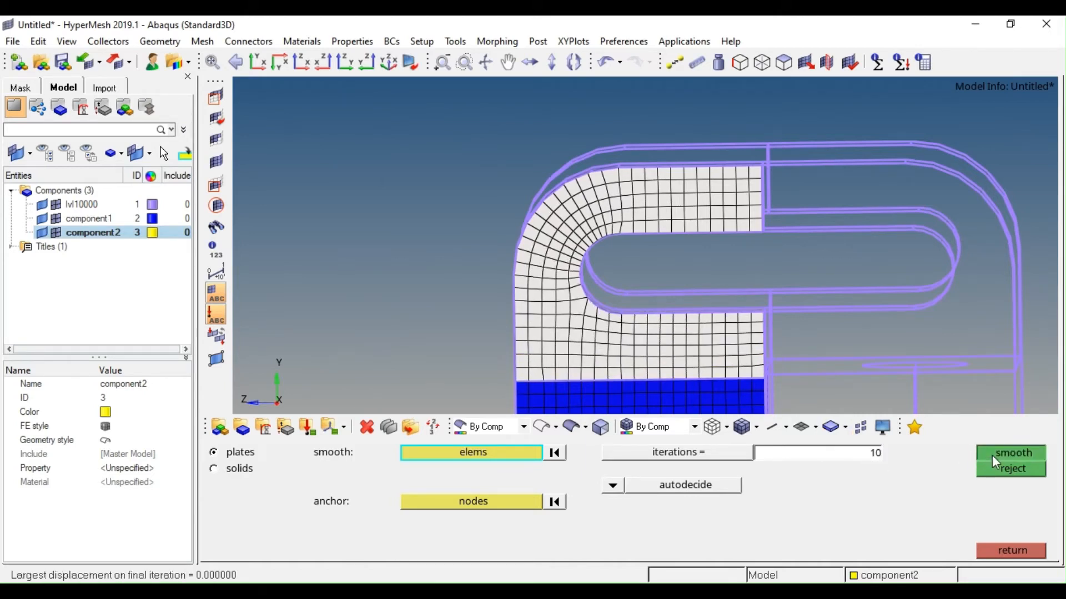
key("Escape")
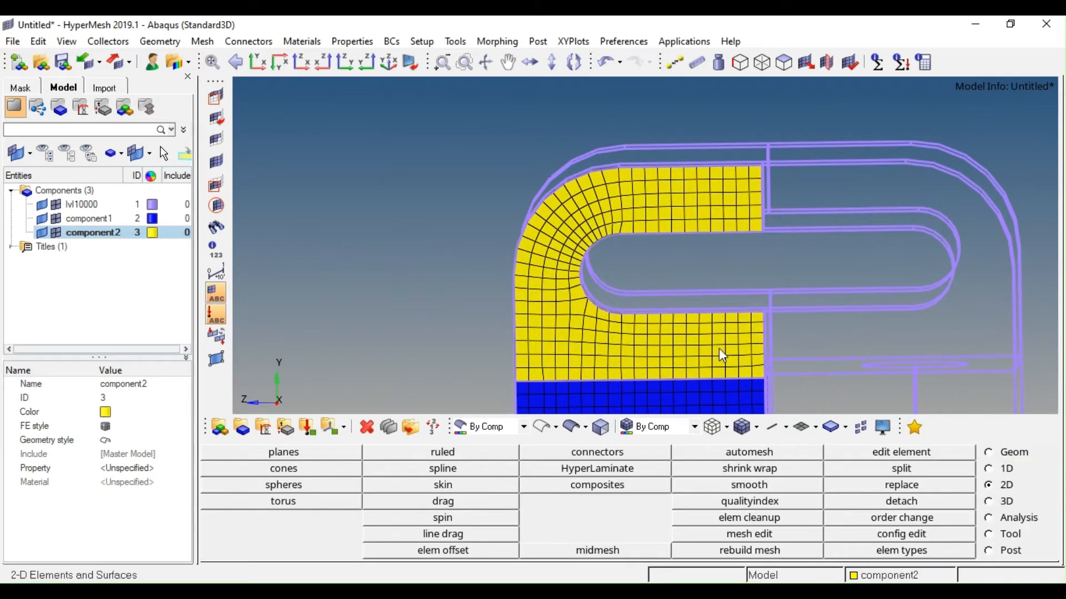
Measure the thickness of the slotted arm between the yellow face's lower corner node and the matching node on the block's edge
left_click_drag(680, 344, 787, 344, "ctrl")
scroll(684, 310, "up", 5)
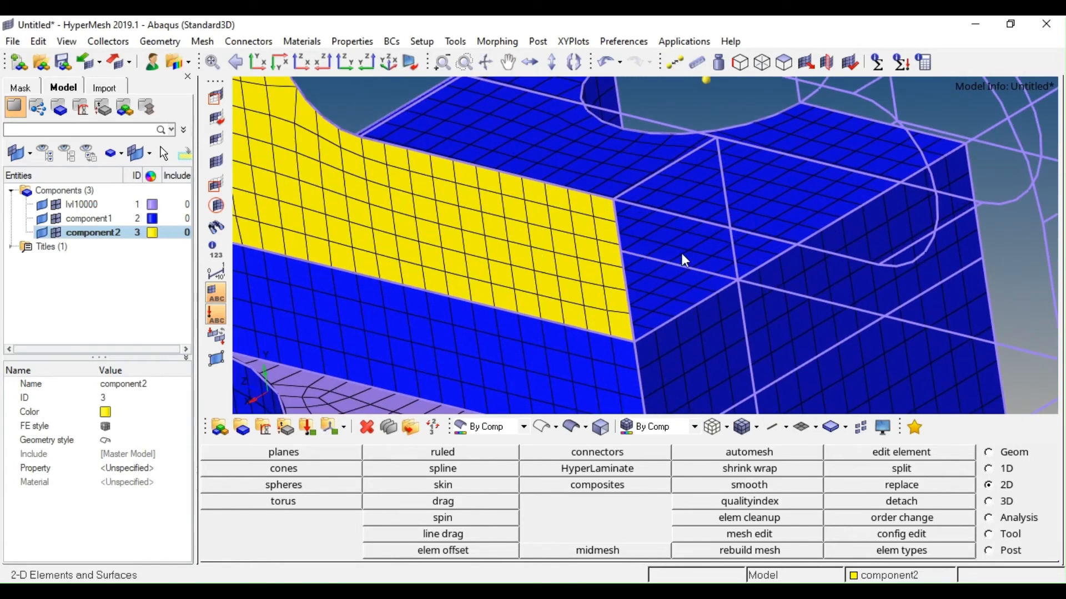
key("F4")
left_click(634, 341)
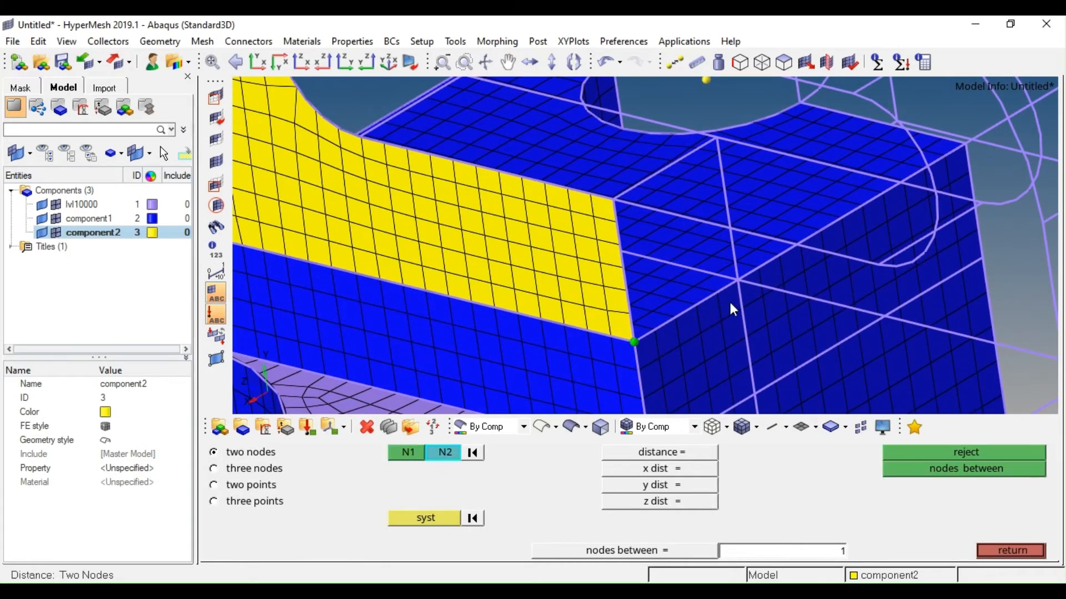
left_click(737, 285)
scroll(738, 289, "down", 4)
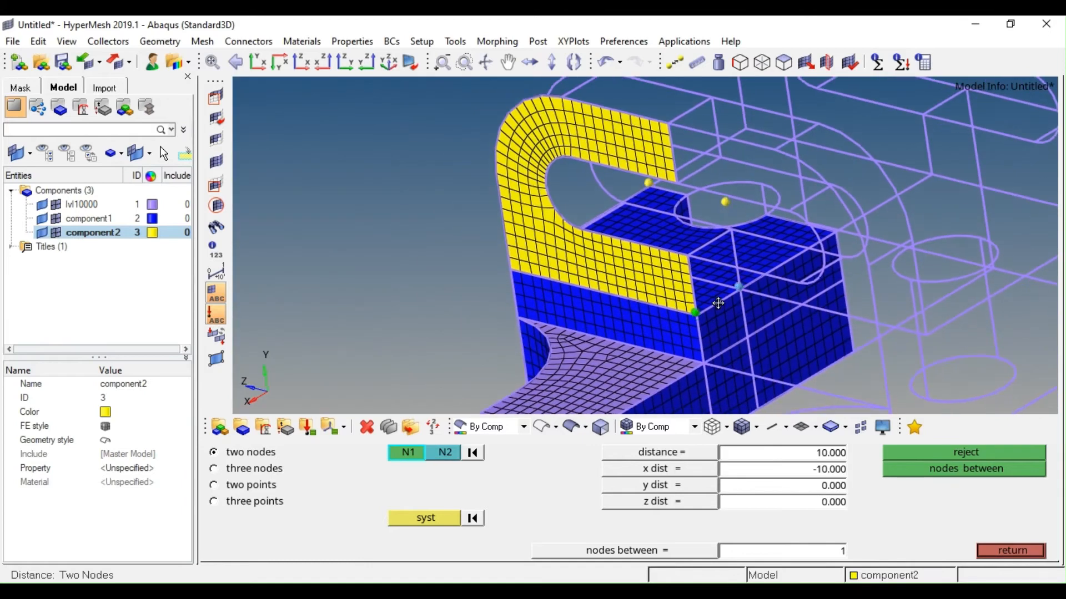
scroll(725, 245, "up", 3)
scroll(701, 274, "down", 3)
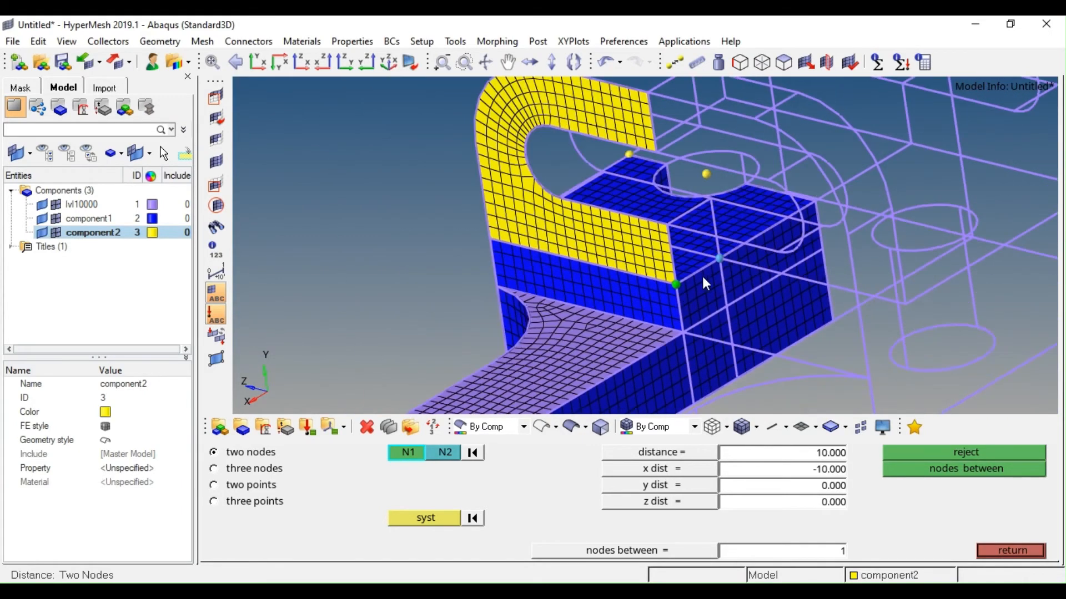
scroll(681, 292, "up", 4)
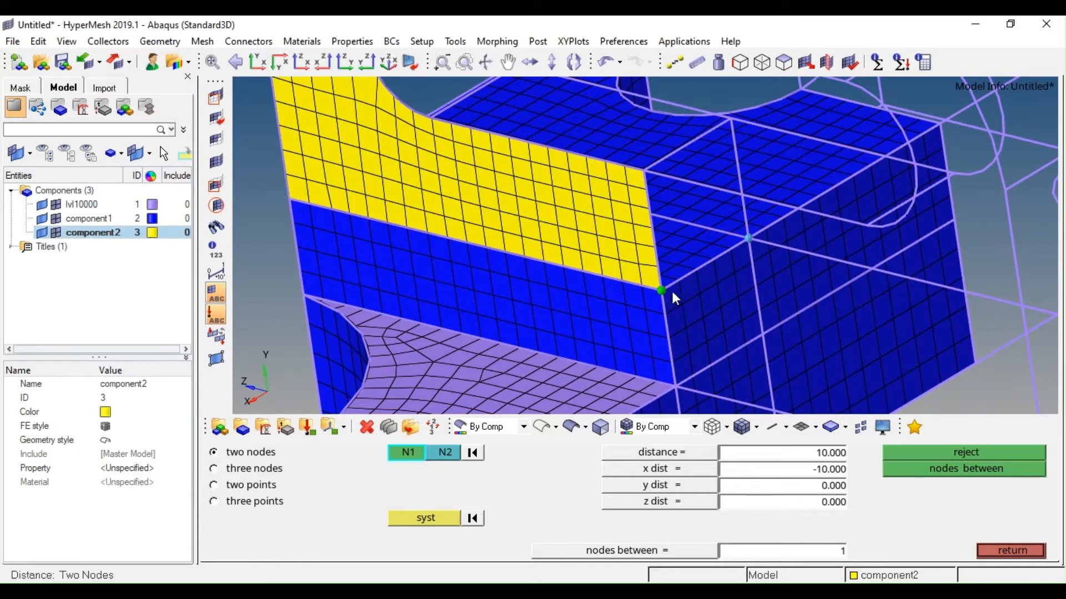
scroll(684, 284, "down", 3)
right_click_drag(685, 284, 679, 299, "ctrl")
key("Escape")
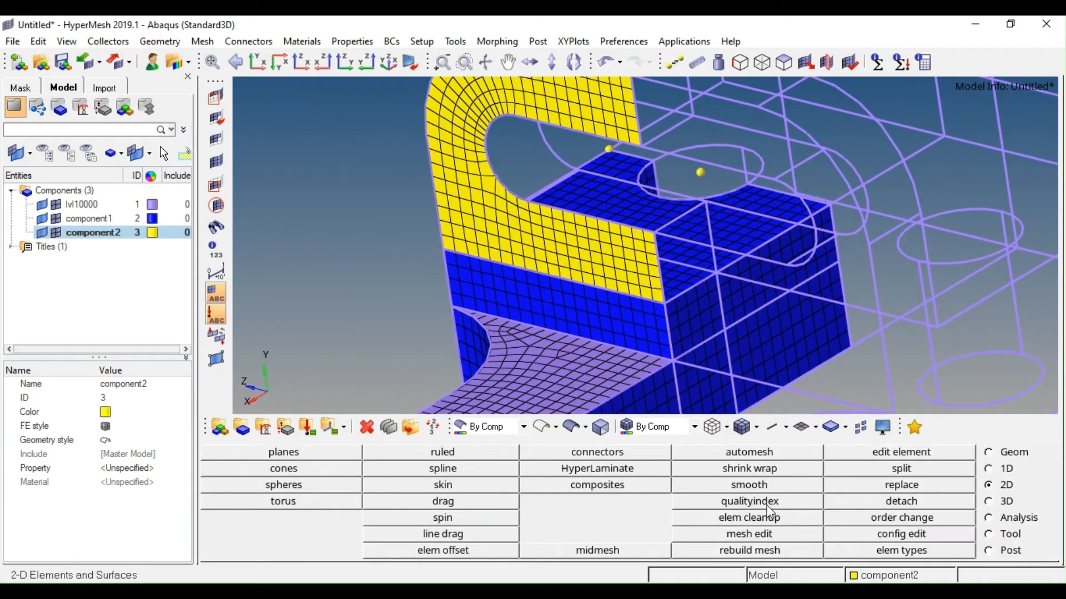
Make component1 the current component and select all the yellow slotted-face elements for an element drag
left_click(484, 503)
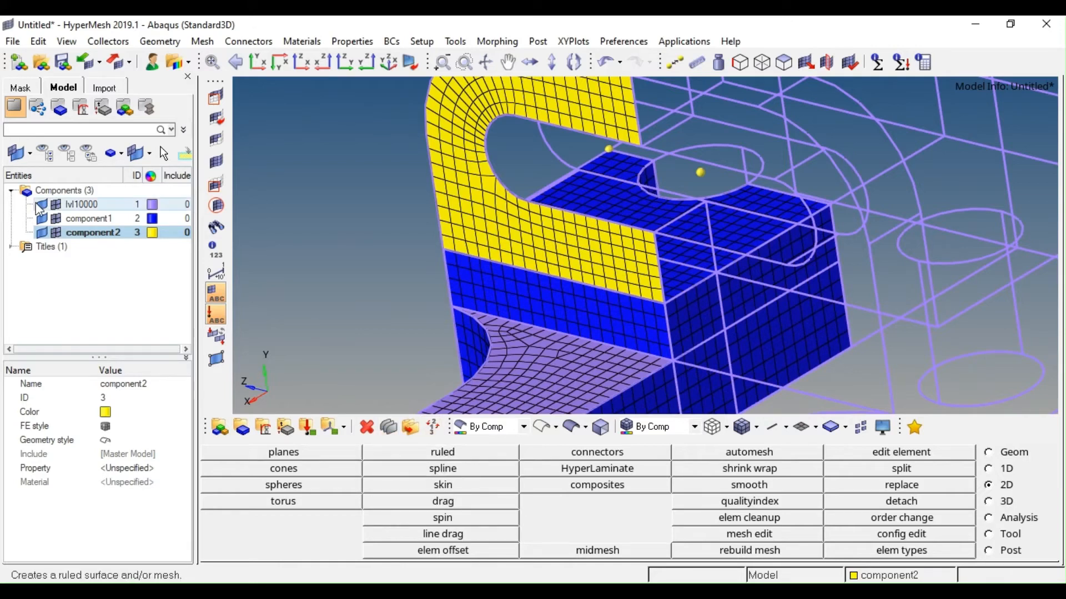
left_click(82, 217)
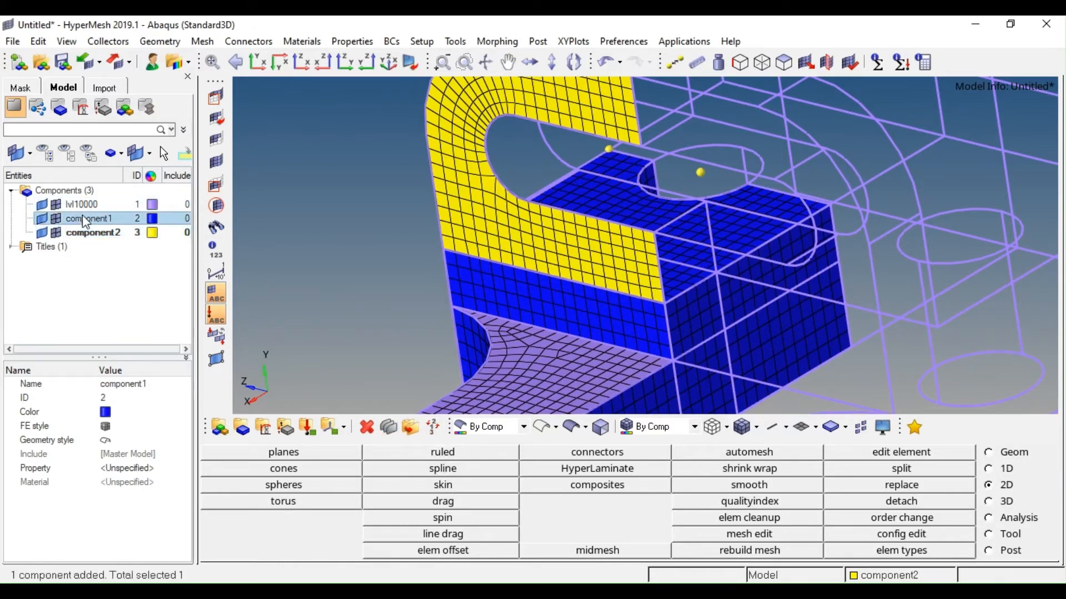
left_click(106, 256)
left_click(460, 502)
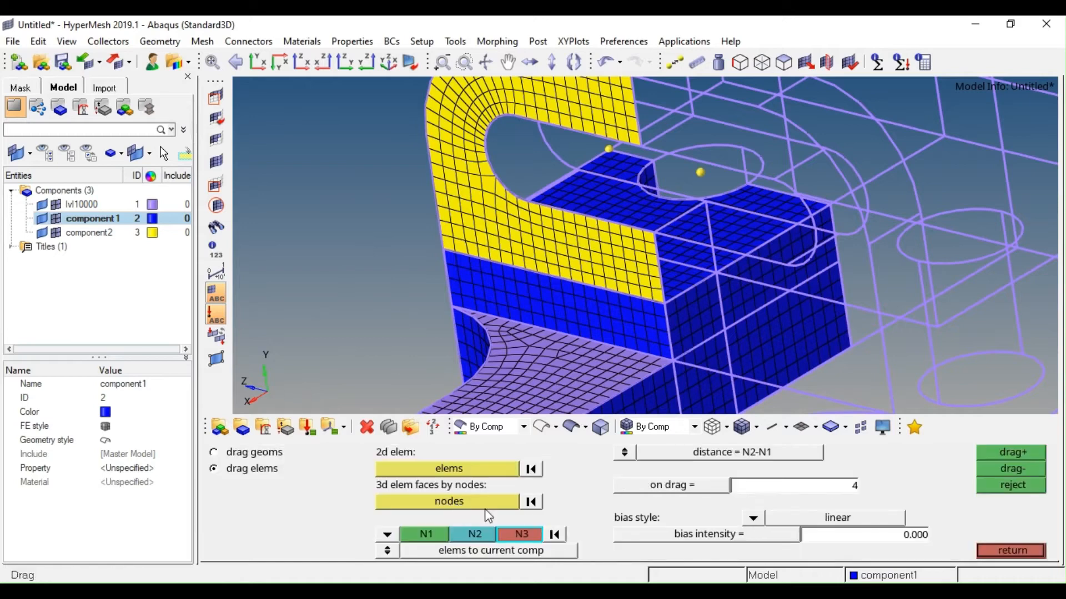
left_click(456, 470)
left_click(505, 231)
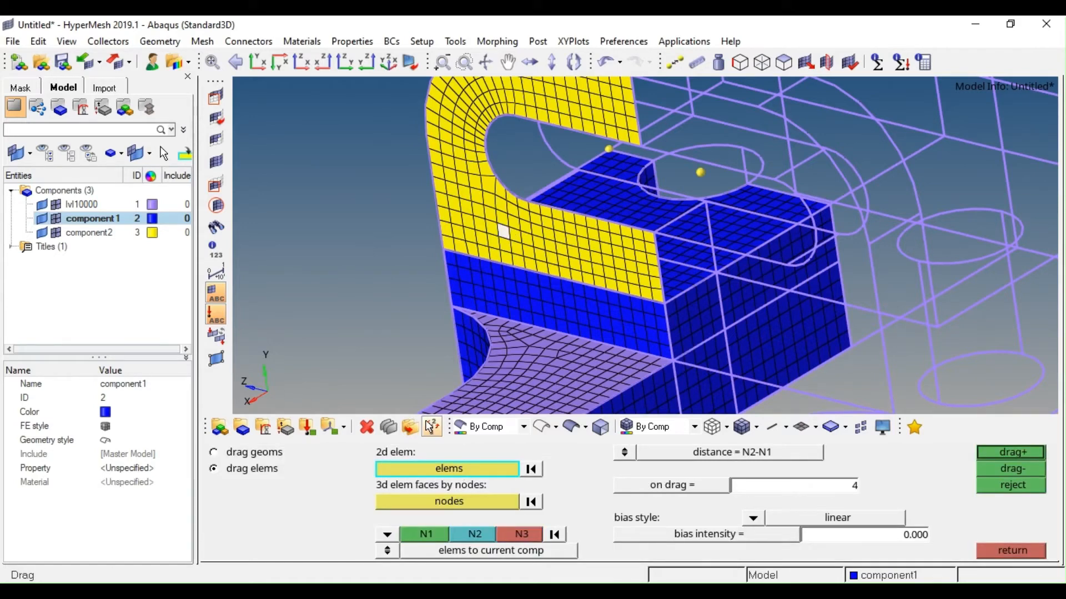
left_click(442, 470)
left_click(633, 518)
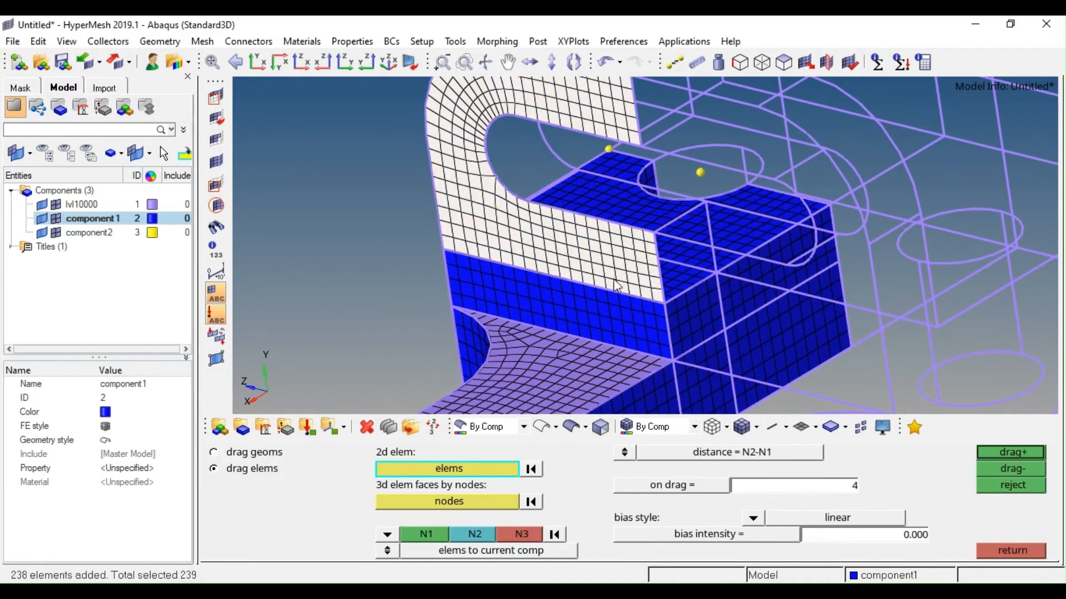
Drag the selected elements through the arm's thickness with 5 layers, using the two lower corner nodes for direction and distance
left_click(425, 536)
scroll(644, 353, "up", 5)
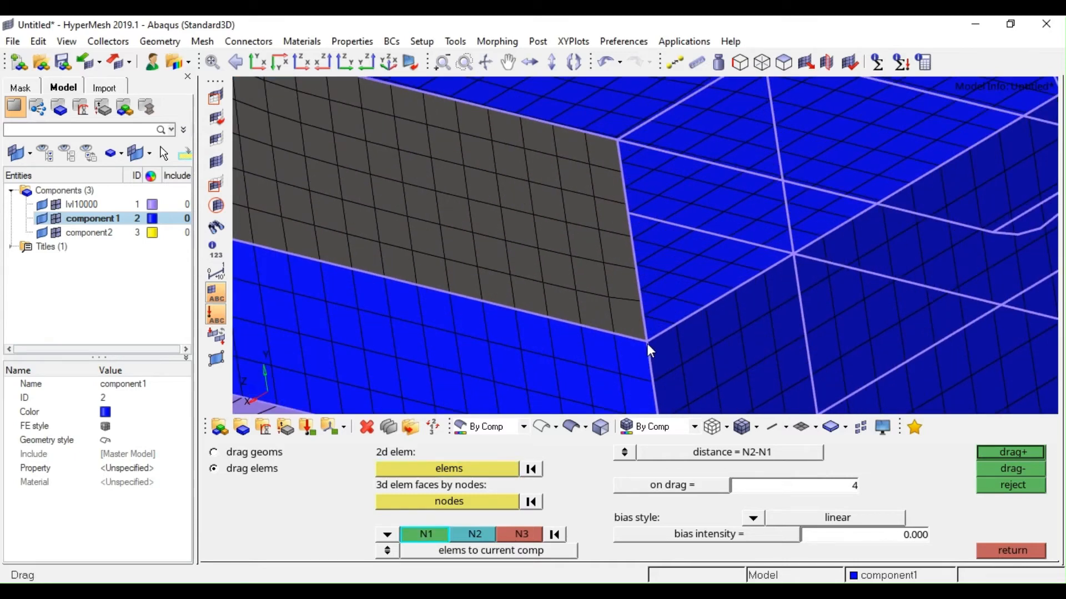
left_click(794, 255)
scroll(786, 295, "down", 5)
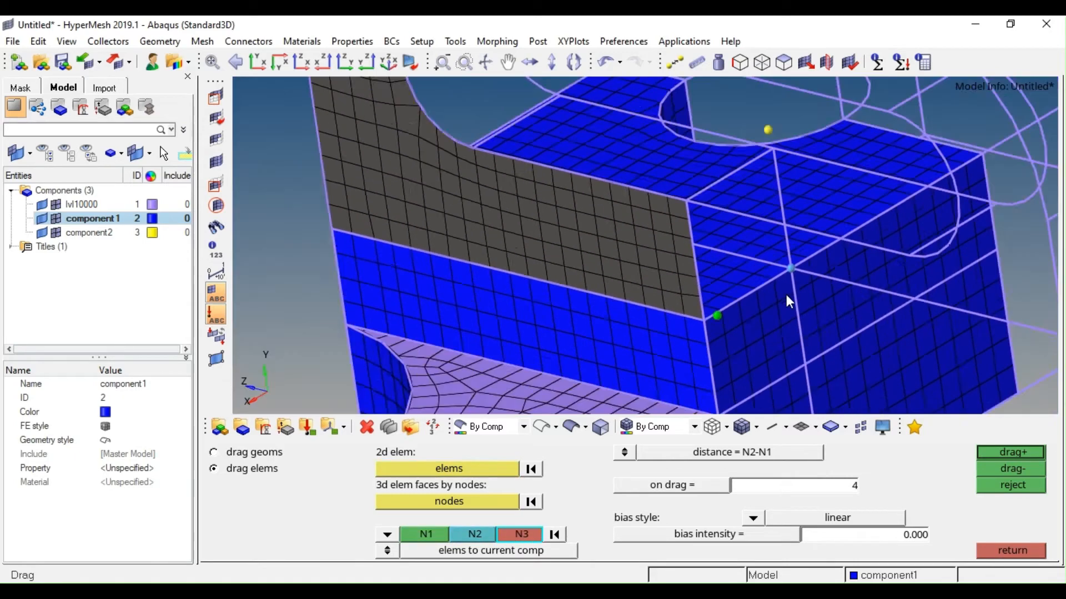
scroll(774, 319, "up", 5)
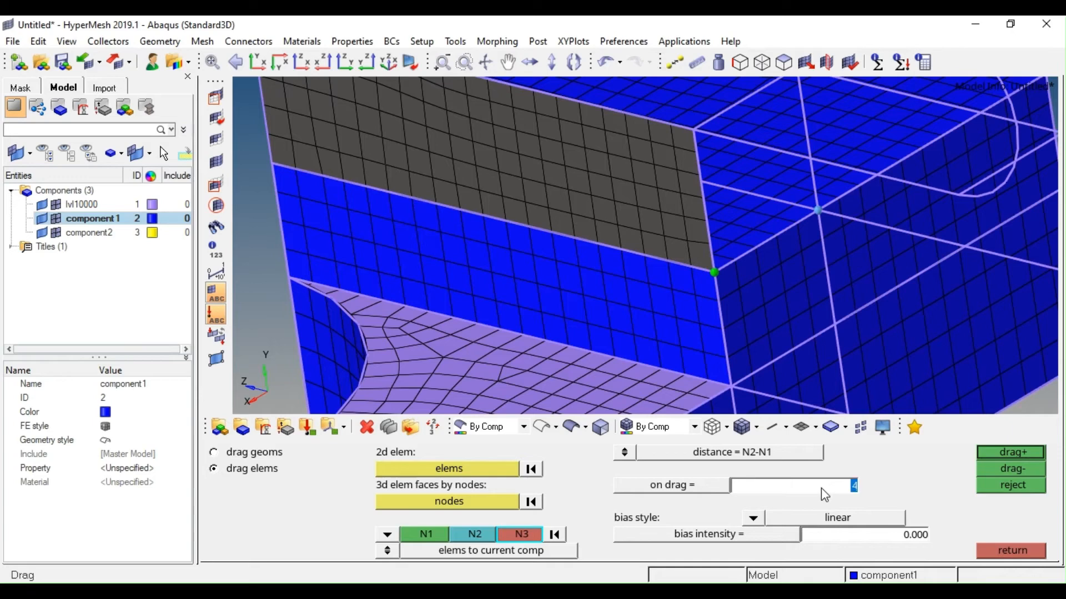
type("5")
scroll(767, 247, "down", 5)
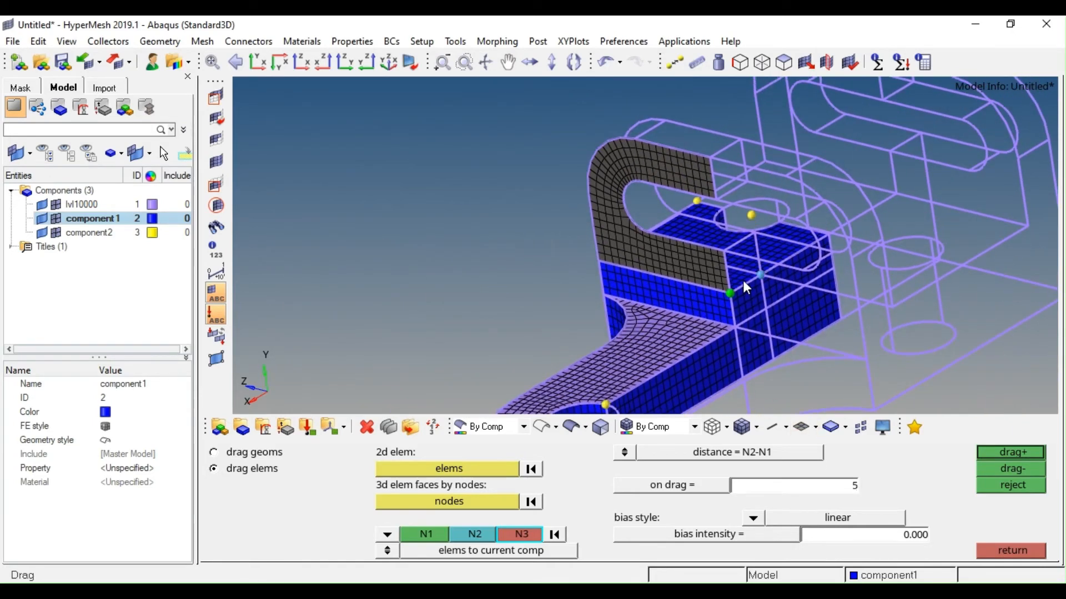
left_click(992, 459)
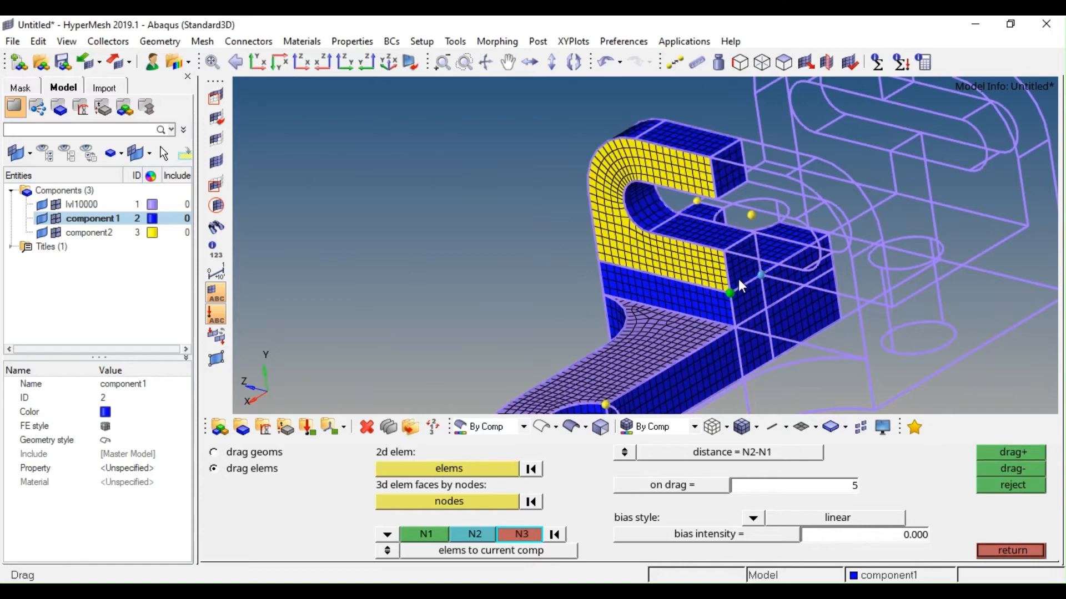
scroll(738, 278, "up", 3, "ctrl")
scroll(738, 279, "down", 3, "ctrl")
right_click_drag(738, 279, 703, 291, "ctrl")
key("Escape")
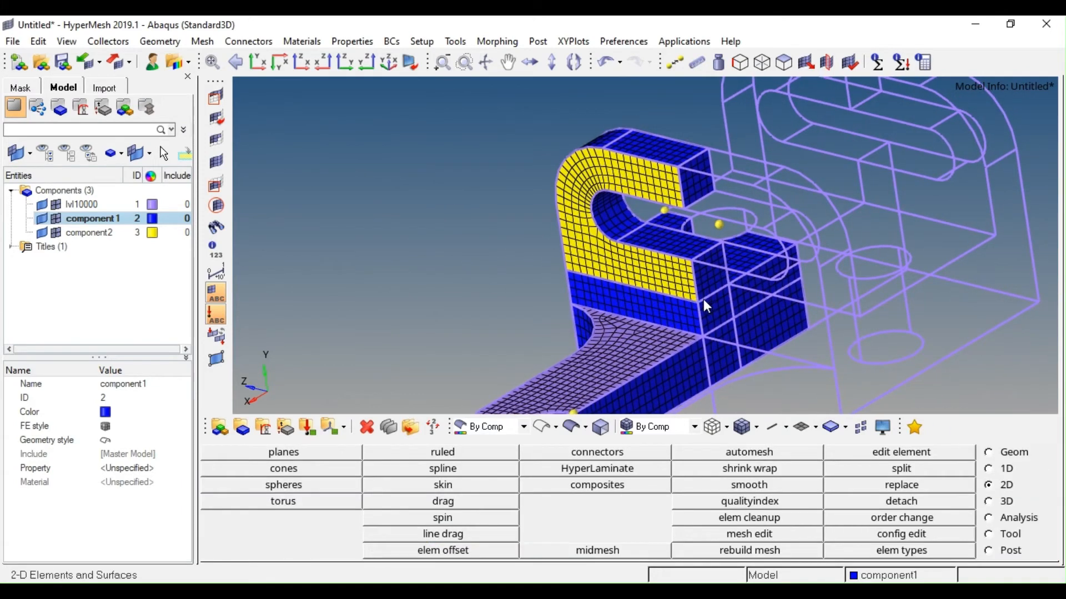
Mask all 2D elements so that only the solid mesh stays displayed
left_click(22, 88)
left_click(157, 203)
right_click_drag(700, 309, 677, 219, "ctrl")
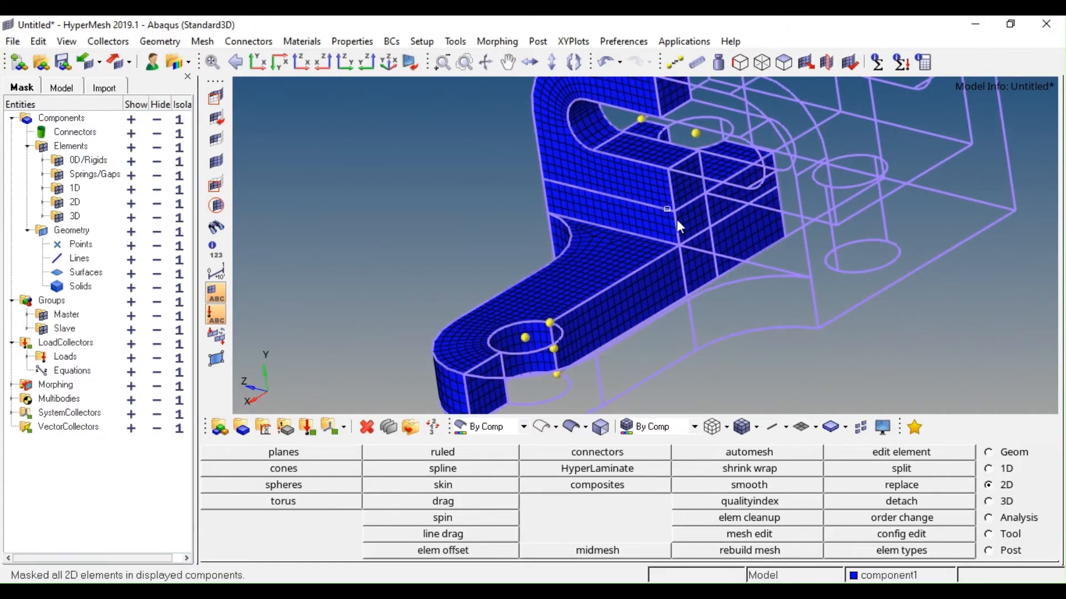
mouse_move(679, 226)
left_mouse_down("ctrl")
mouse_move(612, 225)
mouse_move(617, 258)
mouse_move(713, 226)
mouse_move(688, 236)
mouse_move(715, 240)
left_mouse_up("ctrl")
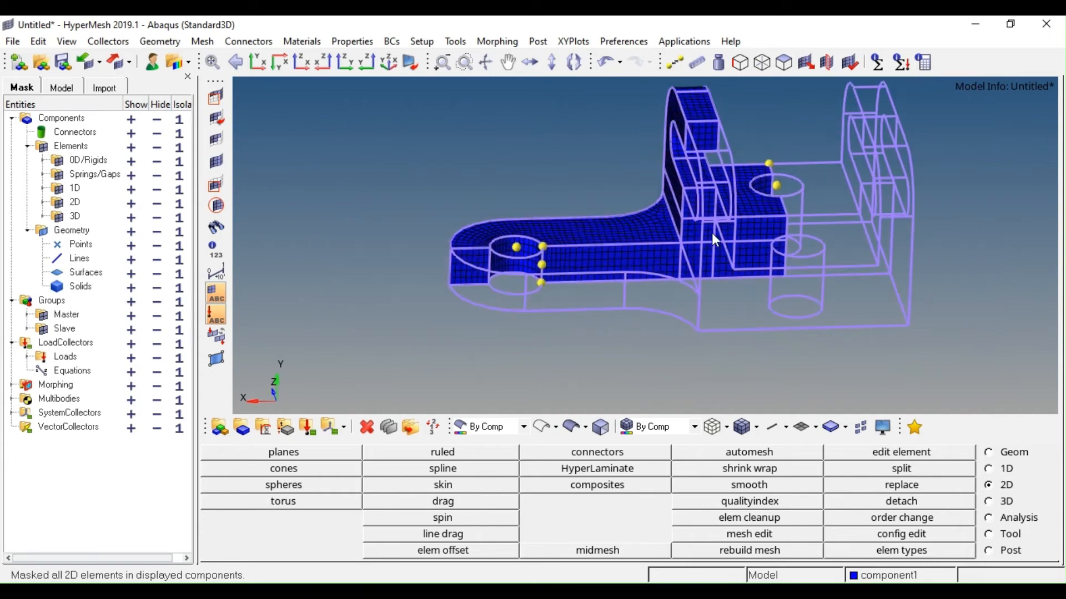
Find the free edges of the displayed components and preview the equivalent nodes at a tolerance of 0.01
right_click_drag(712, 236, 680, 243, "ctrl")
key("shift+F3")
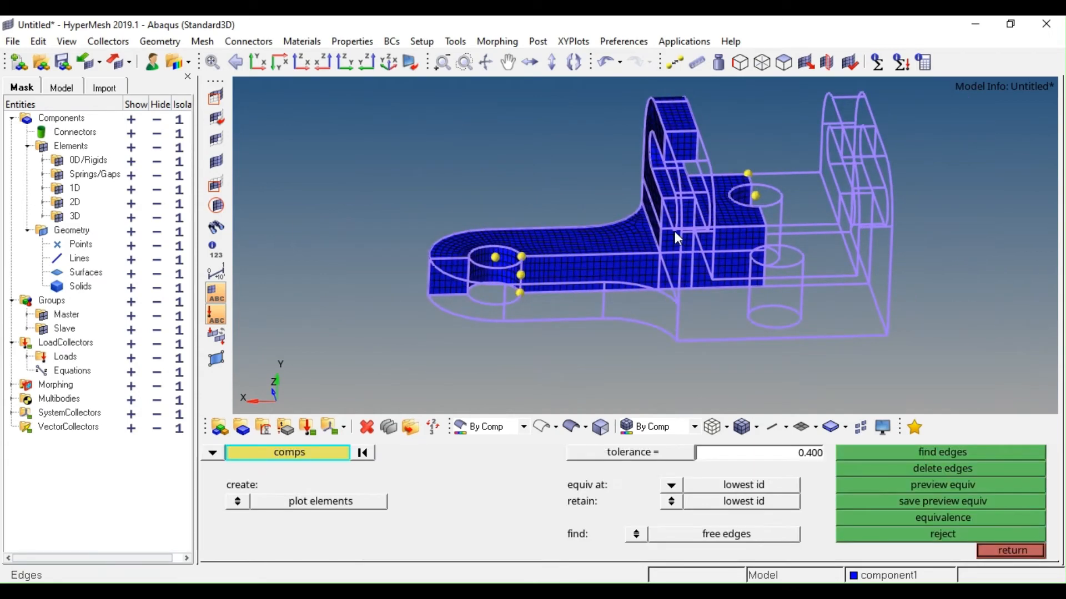
key("BackSpace")
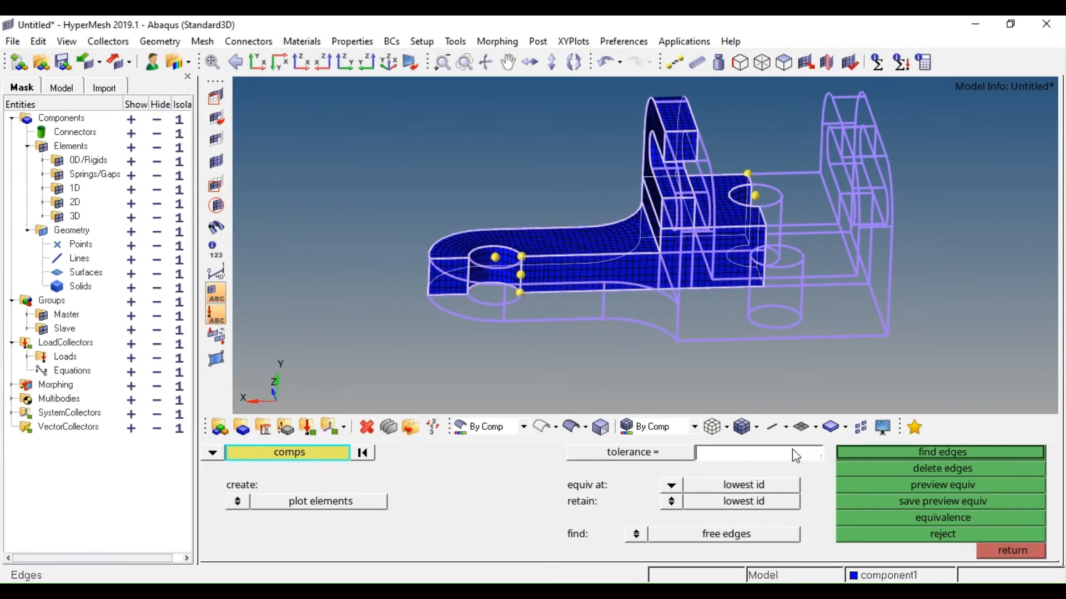
left_click(920, 489)
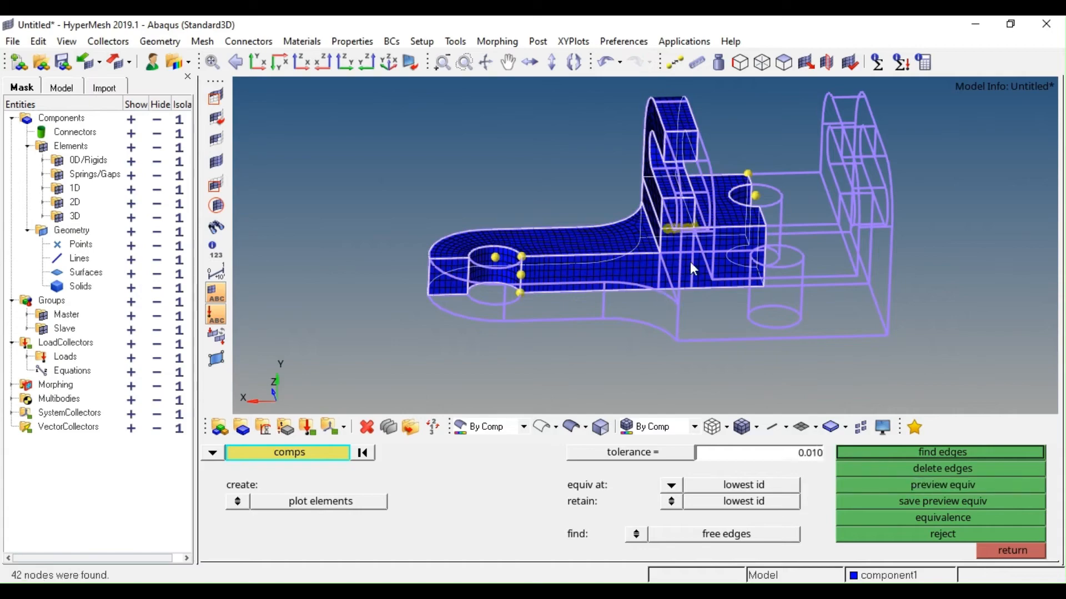
Switch the elements to wireframe display and examine the previewed nodes where the slotted arm meets the block
scroll(702, 258, "up", 3)
left_click(715, 428)
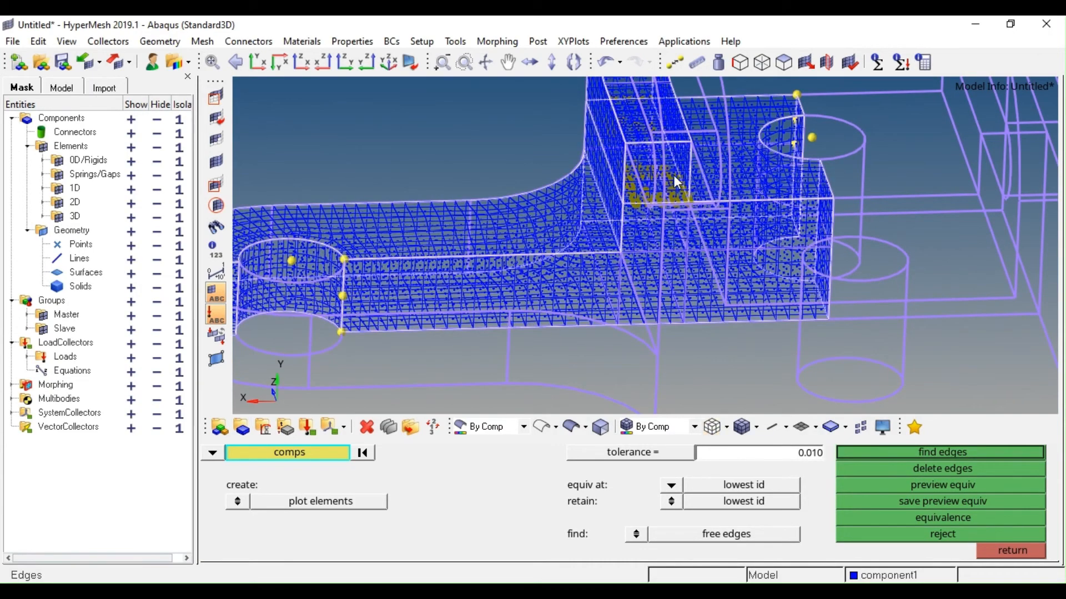
mouse_move(675, 174)
left_mouse_down("ctrl")
mouse_move(652, 220)
mouse_move(651, 205)
left_mouse_up("ctrl")
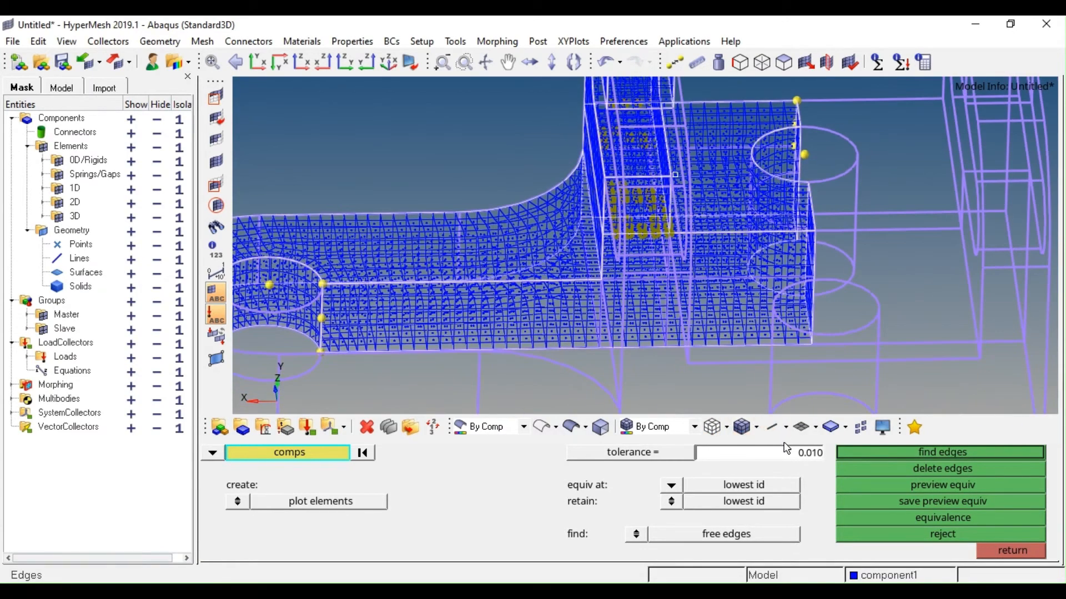
scroll(646, 205, "up", 2)
left_click_drag(653, 282, 645, 205, "ctrl")
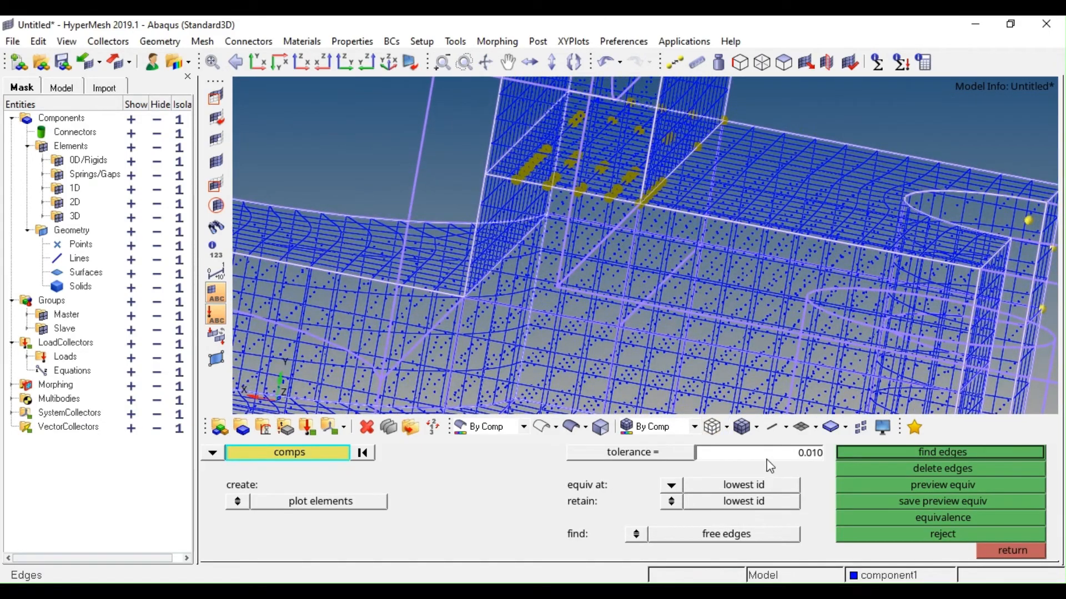
Preview the equivalent nodes again with the tolerance set to 0.1 and check their coverage of the interface
type(".1")
left_click(937, 489)
left_click_drag(644, 209, 633, 169, "ctrl")
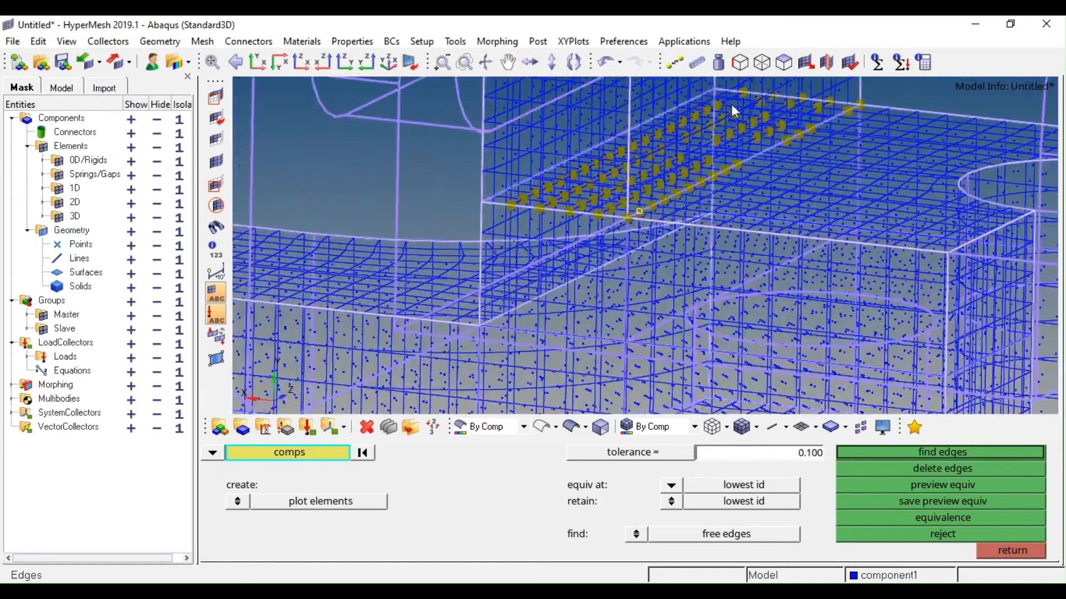
scroll(733, 108, "up", 4, "ctrl")
scroll(754, 192, "down", 3, "ctrl")
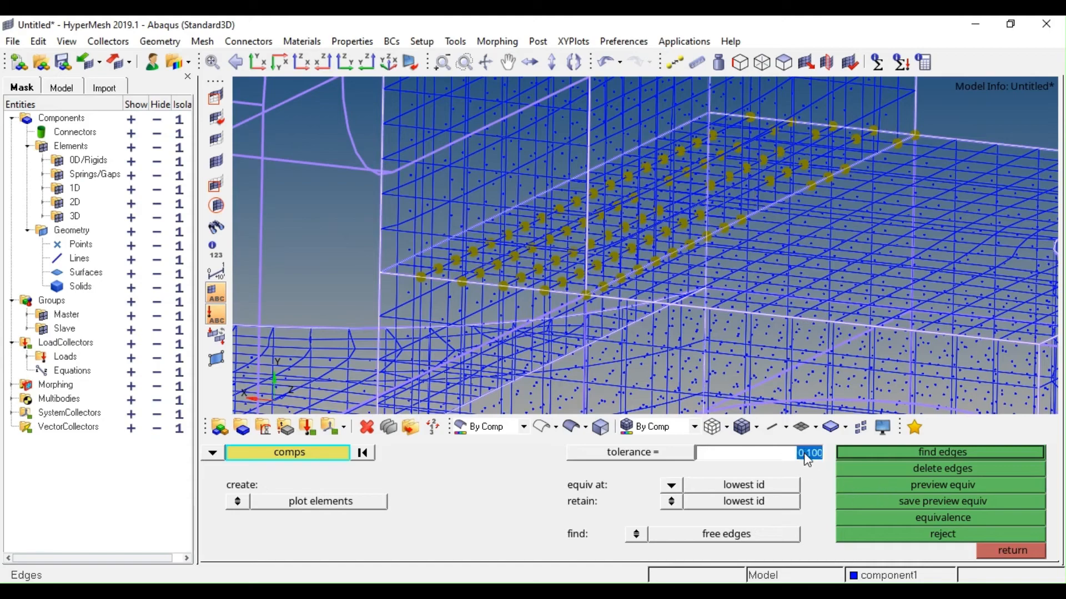
Set the tolerance to 0.2 and preview the equivalent nodes across the whole interface between arm and block
left_click(877, 488)
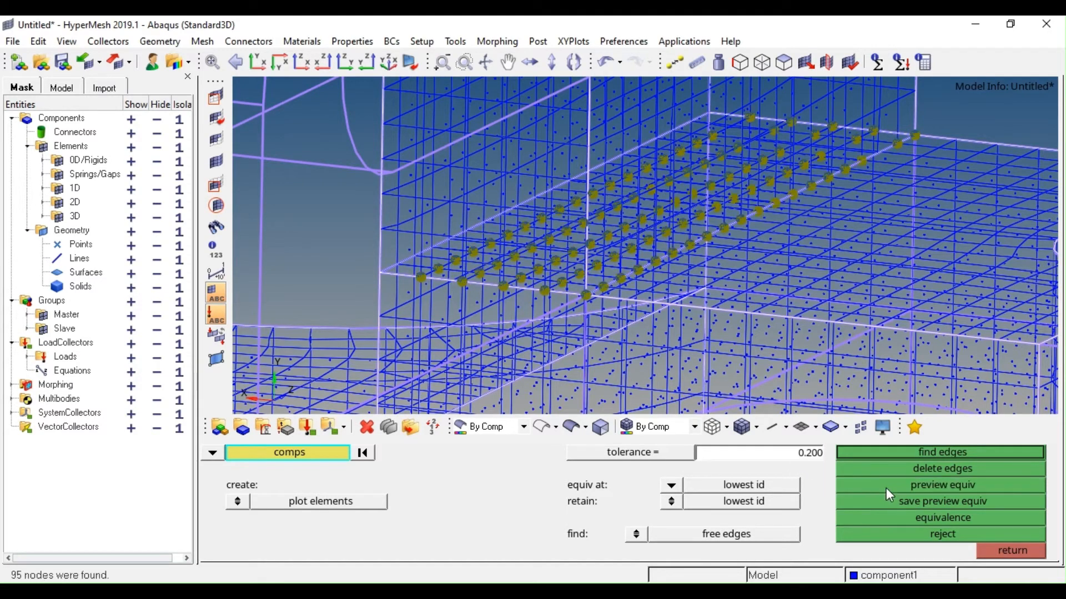
scroll(742, 230, "down", 2, "ctrl")
scroll(744, 219, "up", 5, "ctrl")
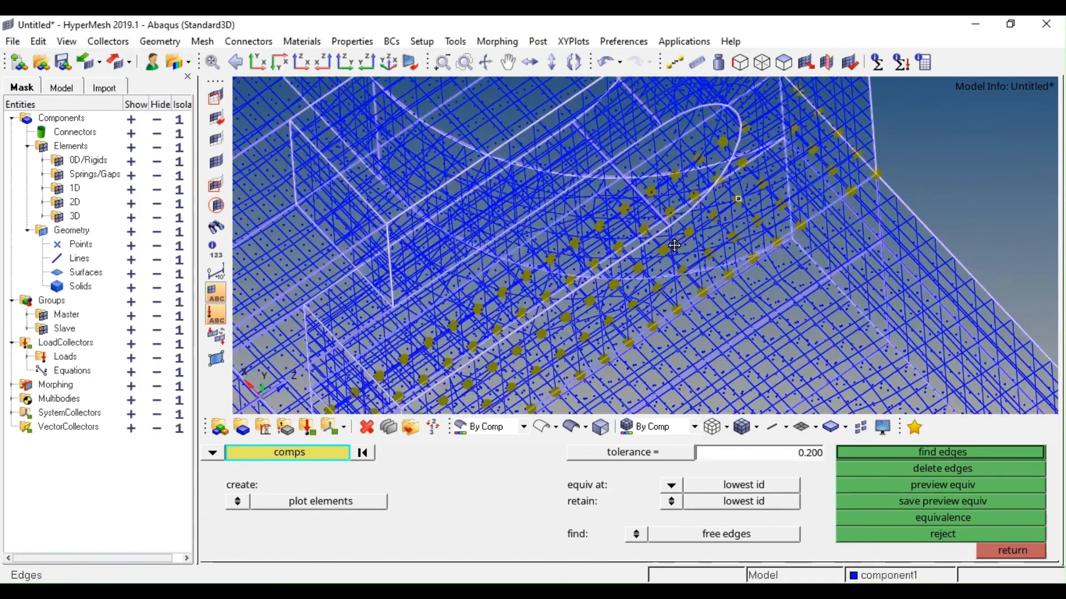
Return the elements to shaded display and examine the previewed equivalent nodes along the seam between slotted arm and block
mouse_move(846, 252)
left_mouse_down("ctrl")
mouse_move(810, 213)
mouse_move(868, 238)
mouse_move(821, 230)
mouse_move(873, 238)
mouse_move(837, 220)
left_mouse_up("ctrl")
left_click(743, 428)
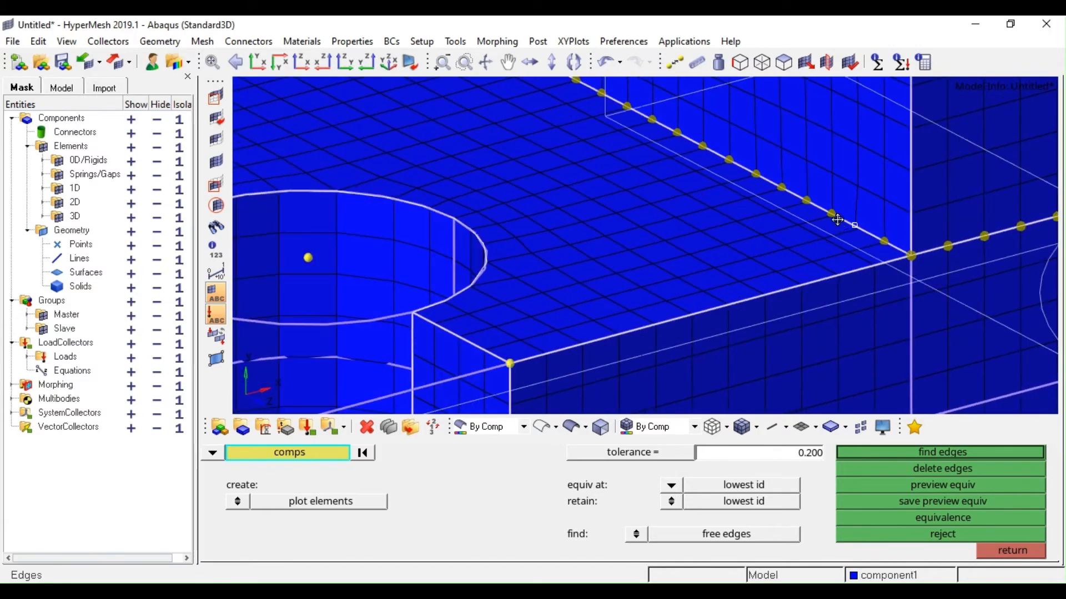
scroll(777, 254, "down", 3)
scroll(788, 255, "up", 5)
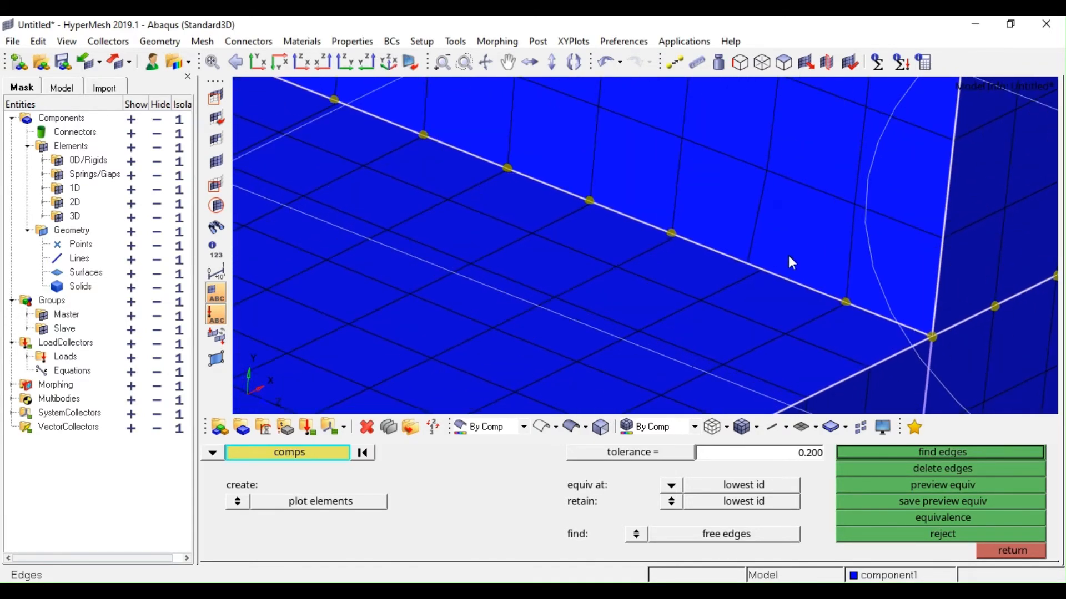
scroll(752, 254, "down", 7)
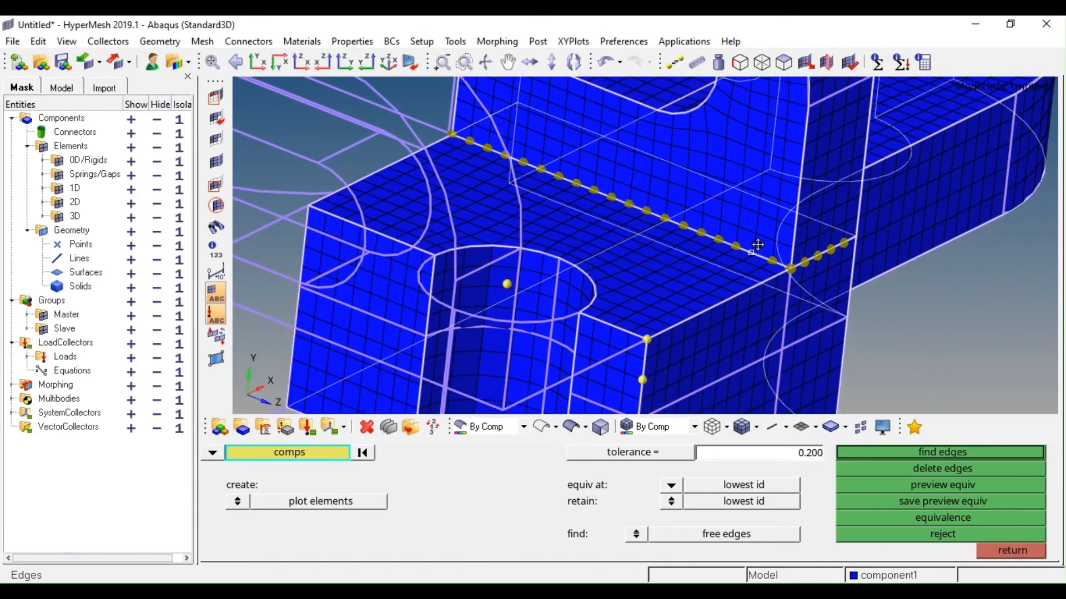
left_click_drag(781, 260, 797, 259, "ctrl")
right_click_drag(798, 259, 773, 261, "ctrl")
scroll(732, 259, "up", 5)
scroll(731, 257, "down", 5)
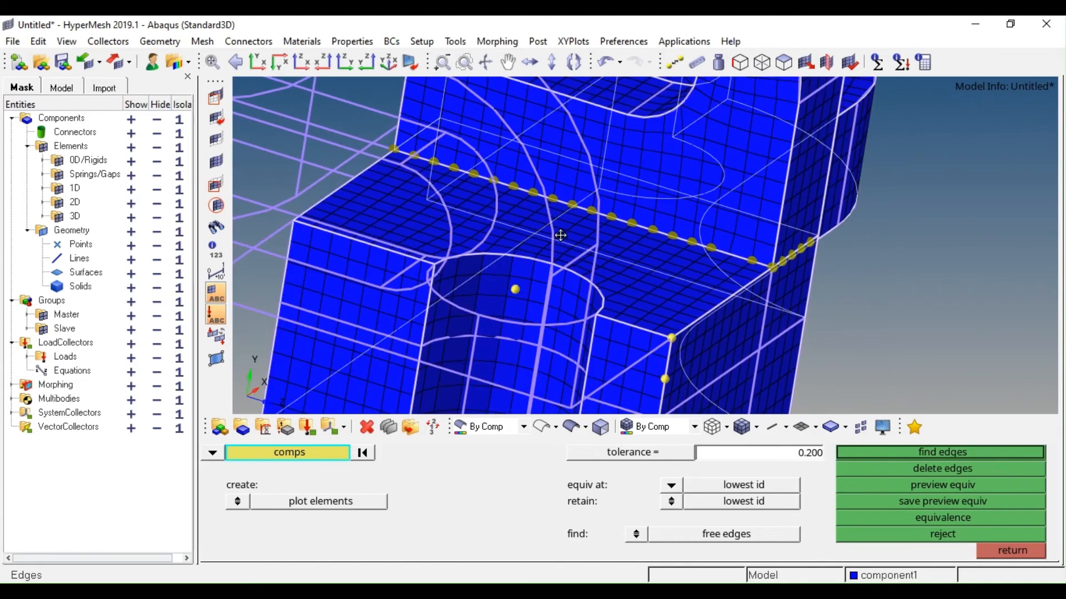
right_click_drag(561, 235, 657, 290, "ctrl")
mouse_move(644, 265)
left_mouse_down("ctrl")
mouse_move(833, 282)
mouse_move(708, 293)
mouse_move(875, 408)
left_mouse_up("ctrl")
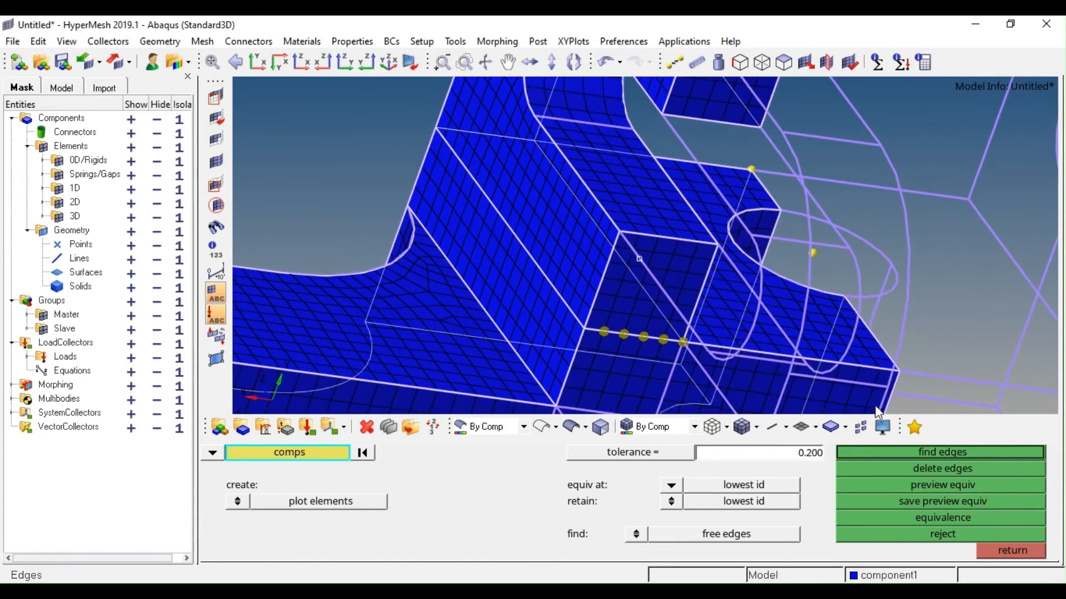
Equivalence the previewed nodes between the arm and the block at a tolerance of 0.2
left_click(940, 515)
key("f")
left_click_drag(597, 261, 540, 255, "ctrl")
right_click_drag(607, 278, 634, 229, "ctrl")
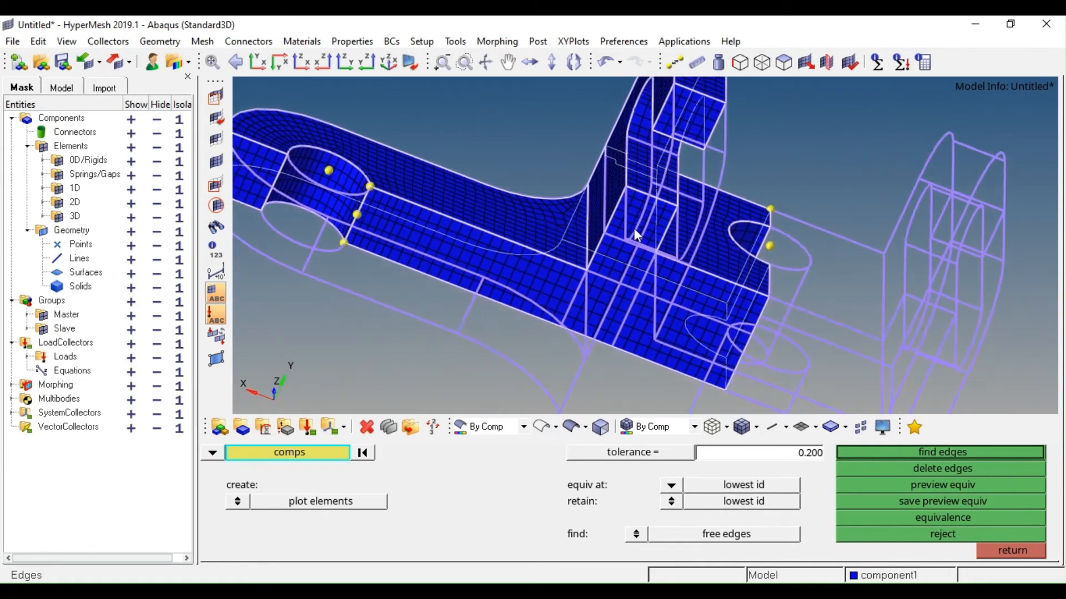
scroll(634, 228, "down", 5)
left_click_drag(551, 261, 635, 277, "ctrl")
right_click_drag(631, 277, 606, 291, "ctrl")
key("Escape")
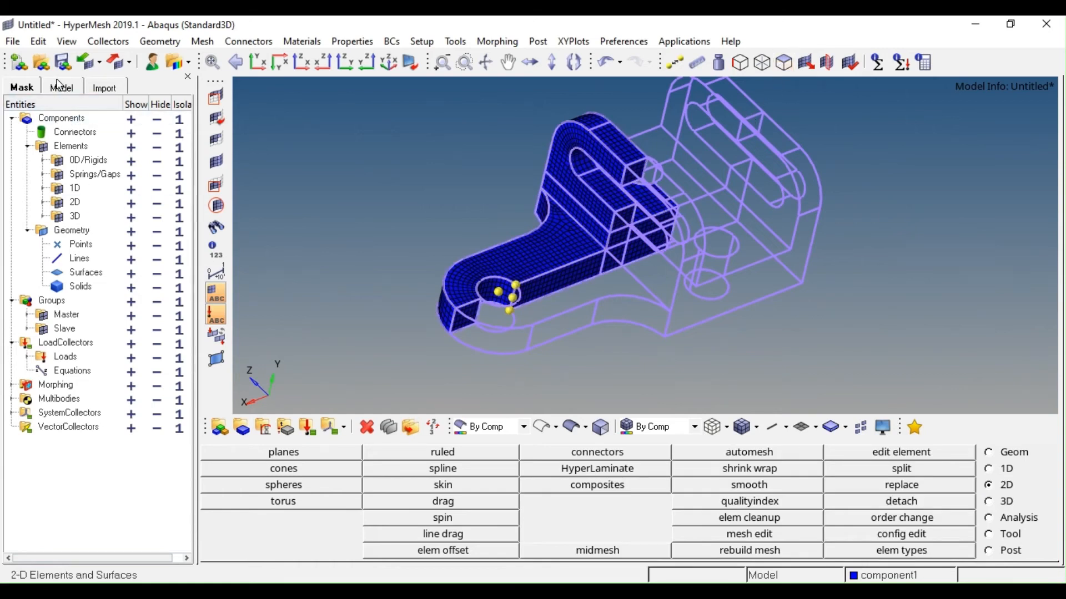
Isolate the 2D elements and delete all of them from the model
left_click(178, 203)
left_click_drag(622, 253, 595, 262, "ctrl")
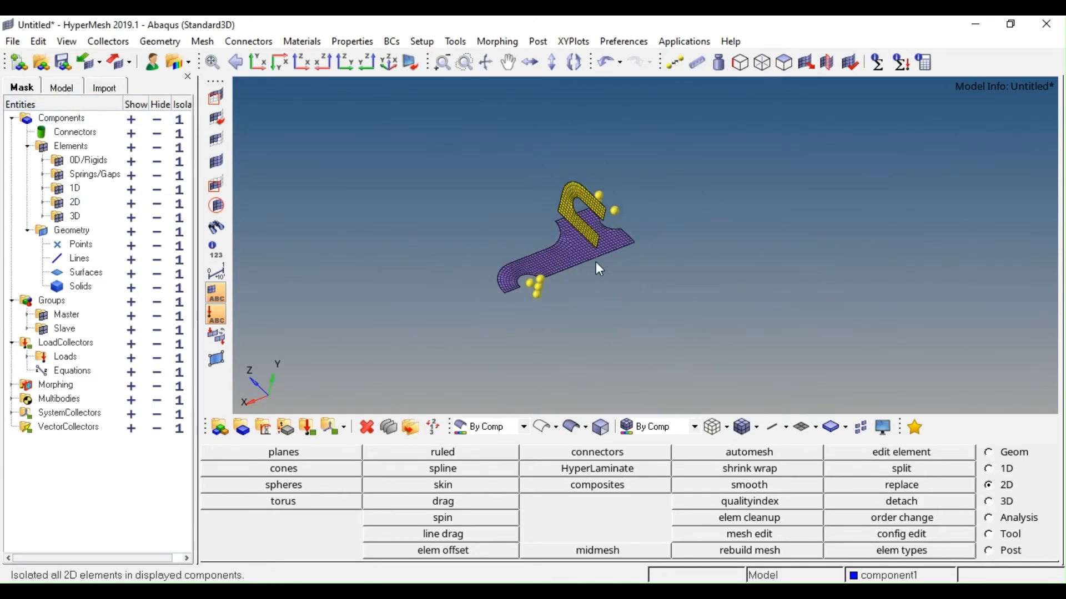
key("F2")
left_click_drag(711, 132, 426, 357, "shift")
middle_click(544, 261)
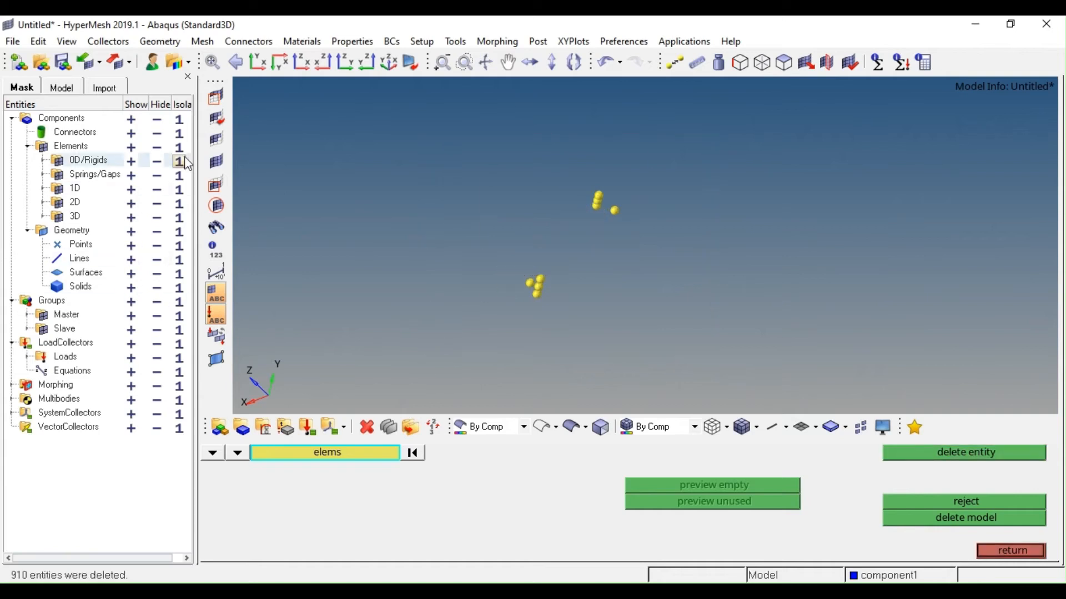
Display only component1 with its solid mesh and clear all temporary nodes
left_click(62, 87)
left_click(82, 225)
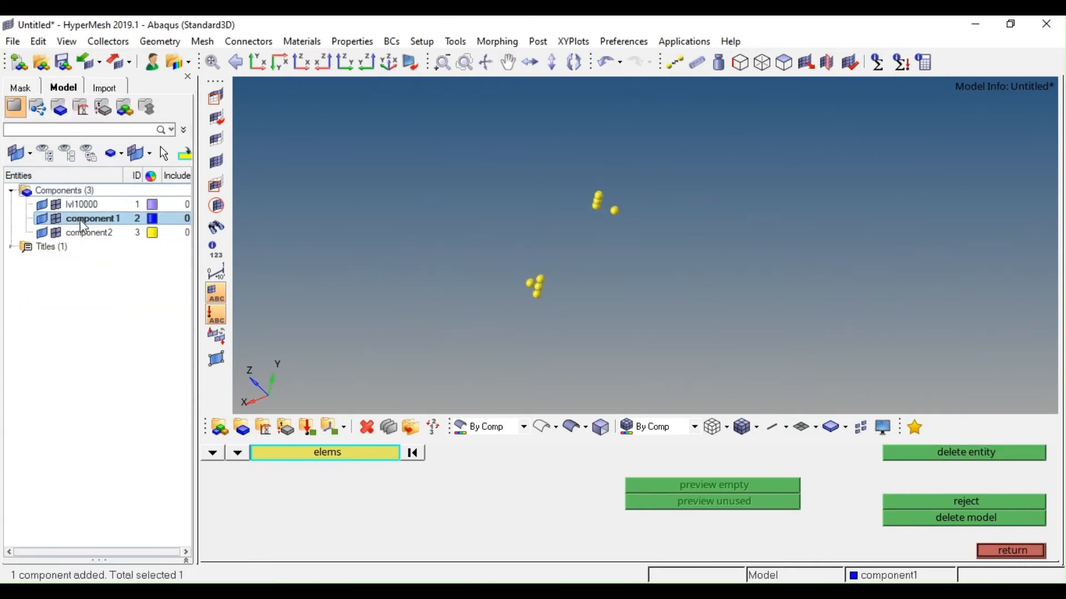
right_click_drag(464, 276, 436, 291, "ctrl")
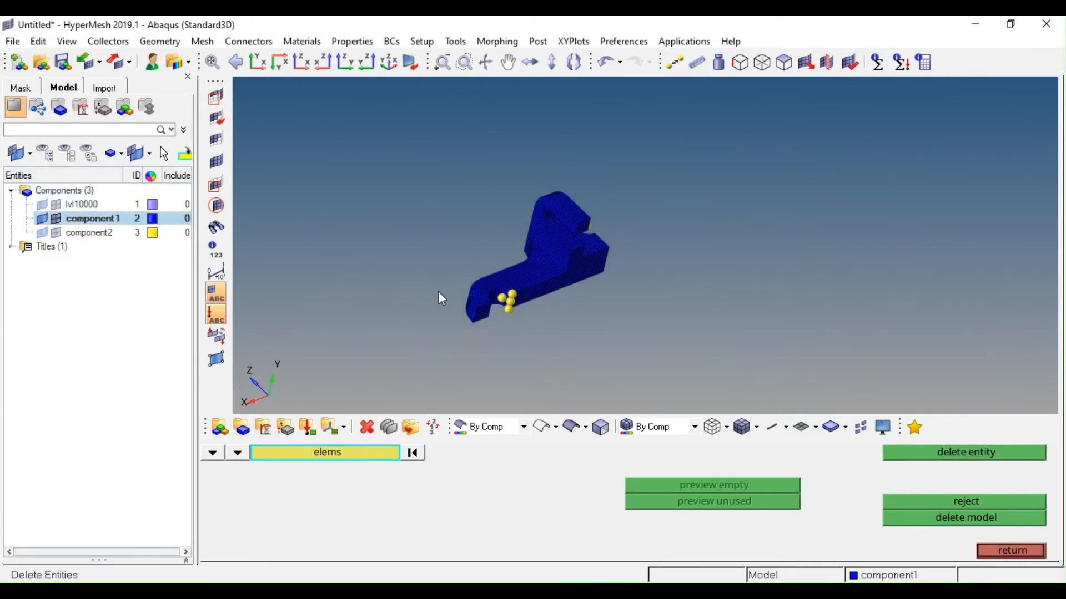
key("shift+F2")
left_click(983, 503)
scroll(482, 252, "up", 5)
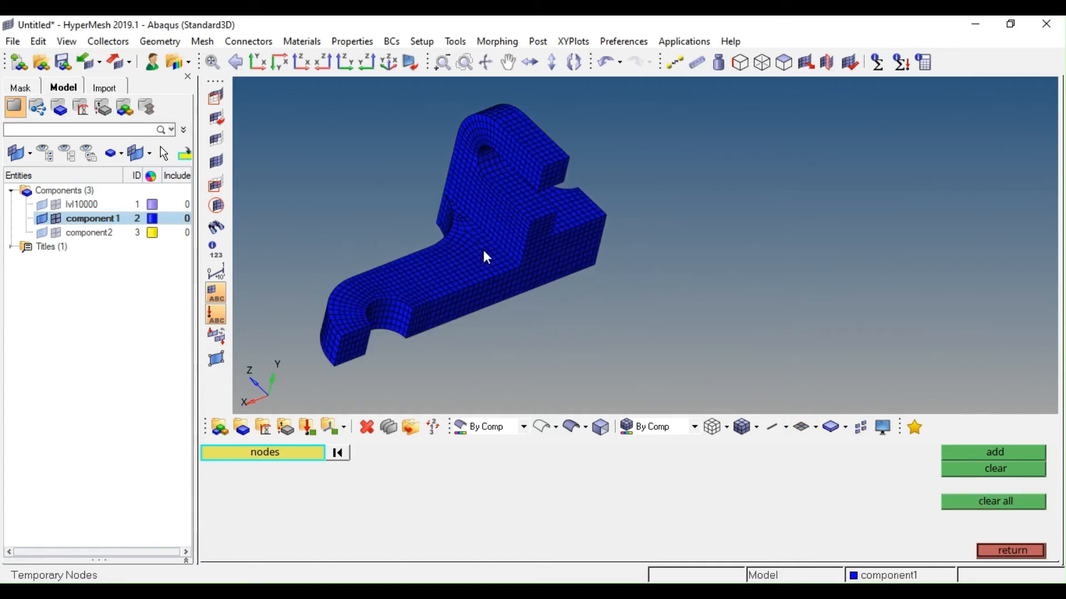
scroll(527, 264, "down", 2)
left_click_drag(552, 224, 628, 244, "ctrl")
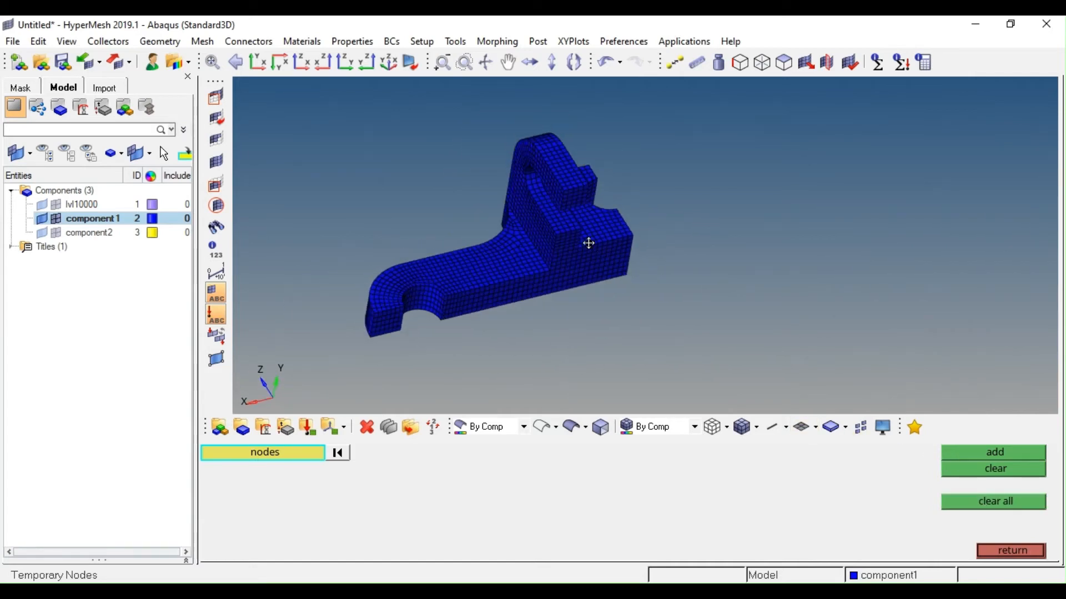
right_click_drag(588, 243, 677, 228, "ctrl")
key("Escape")
Find the faces of component1 and display only the resulting ^faces component
left_click(784, 63)
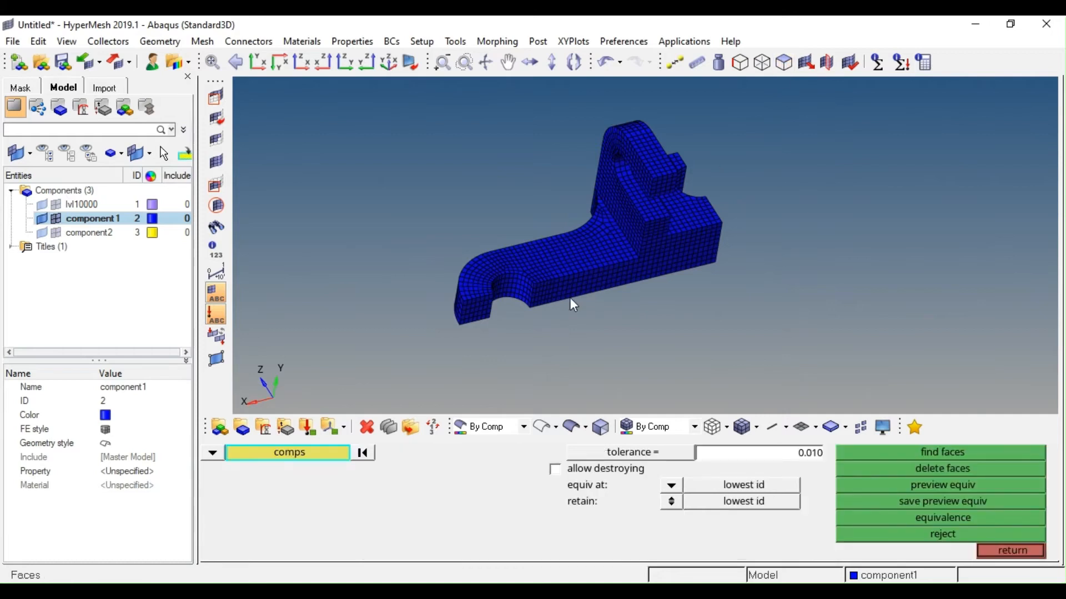
left_click(583, 280)
middle_click(582, 280)
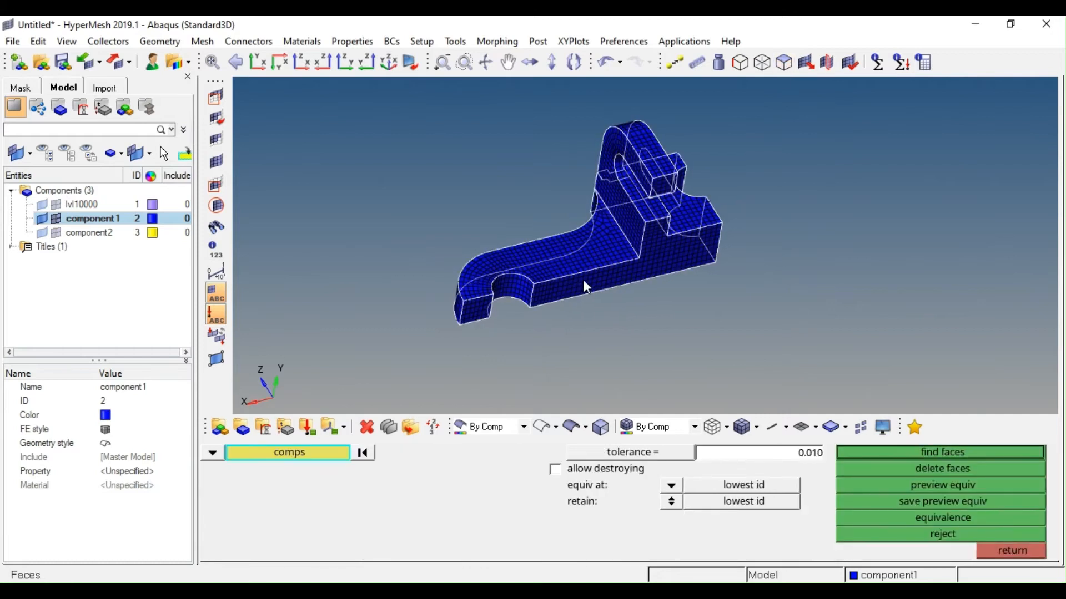
left_click(78, 246)
right_click_drag(546, 305, 509, 317, "ctrl")
Check the ^faces component for free edges and for T-connections
key("shift+F3")
left_click(629, 247)
middle_click(612, 299)
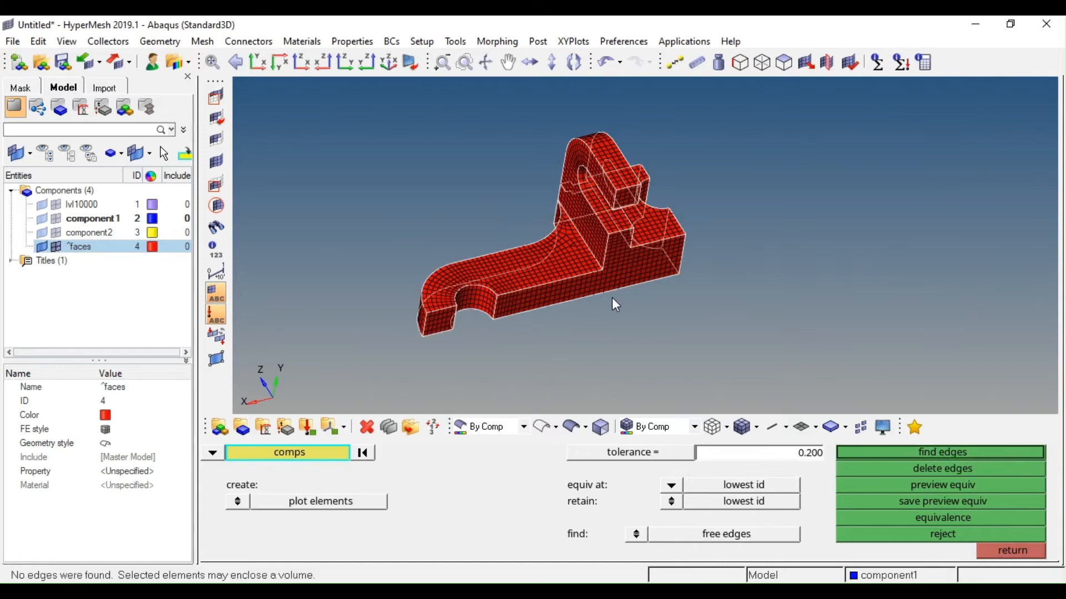
left_click(636, 534)
middle_click(532, 244)
Examine the T-connection edges around the corner where the slotted arm joins the base, including the adjoining node rows
scroll(533, 167, "up", 4)
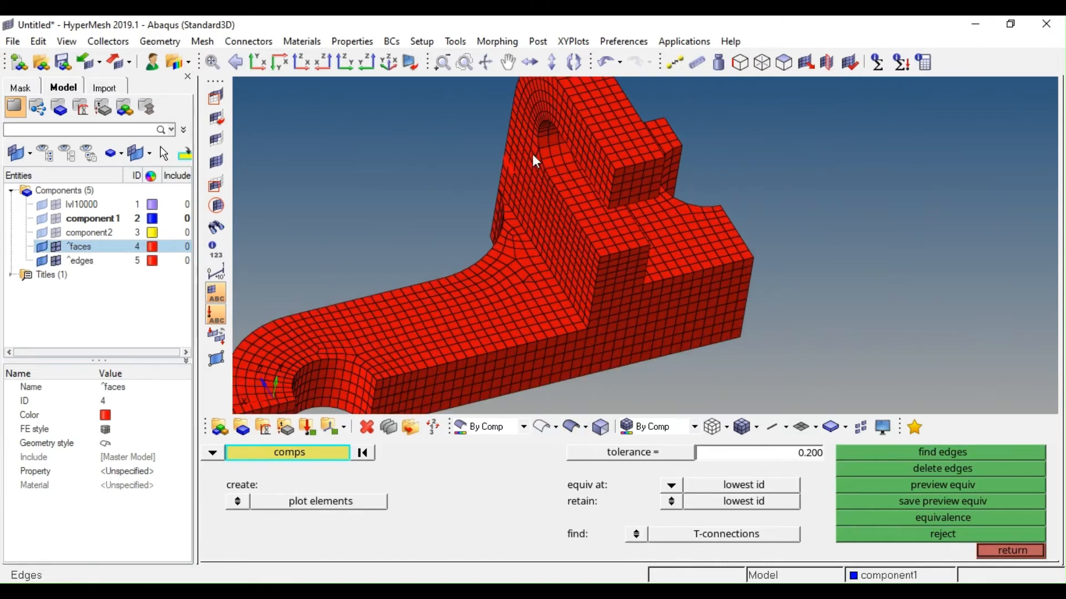
scroll(533, 161, "up", 8)
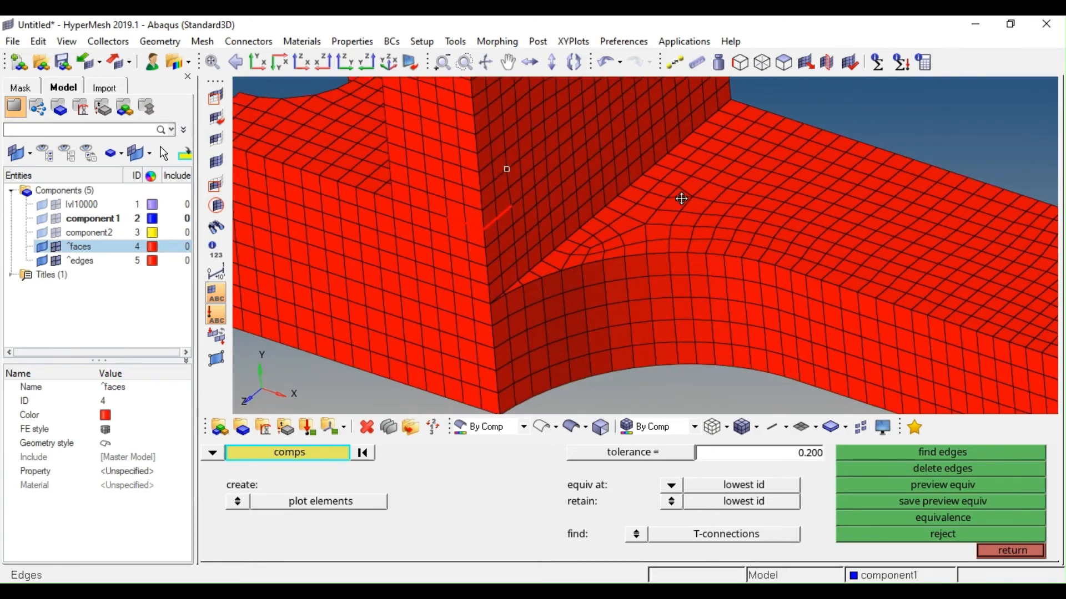
scroll(471, 228, "up", 5)
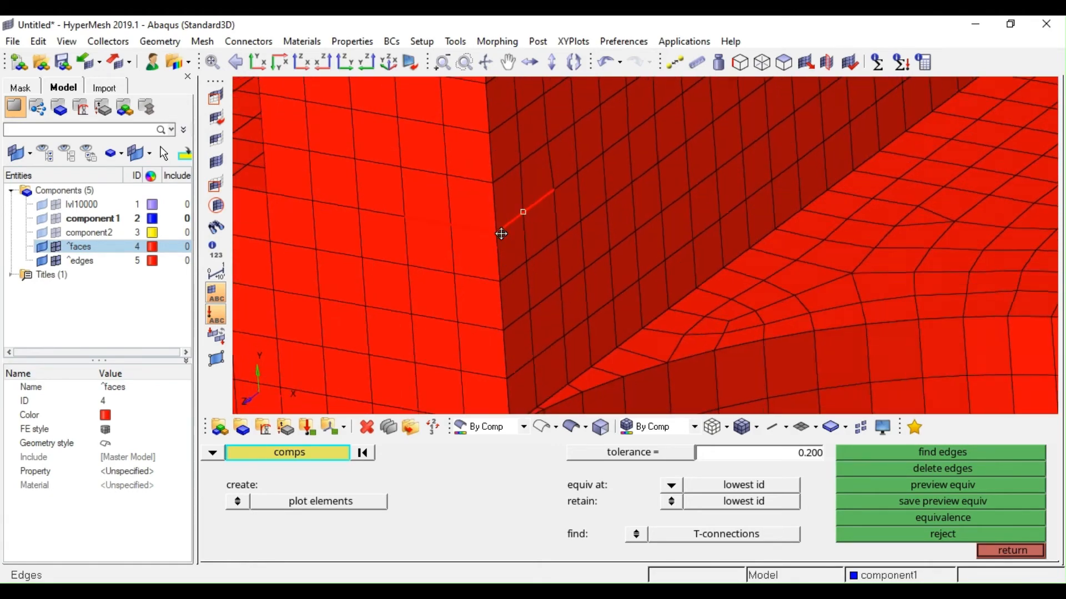
scroll(501, 234, "up", 6)
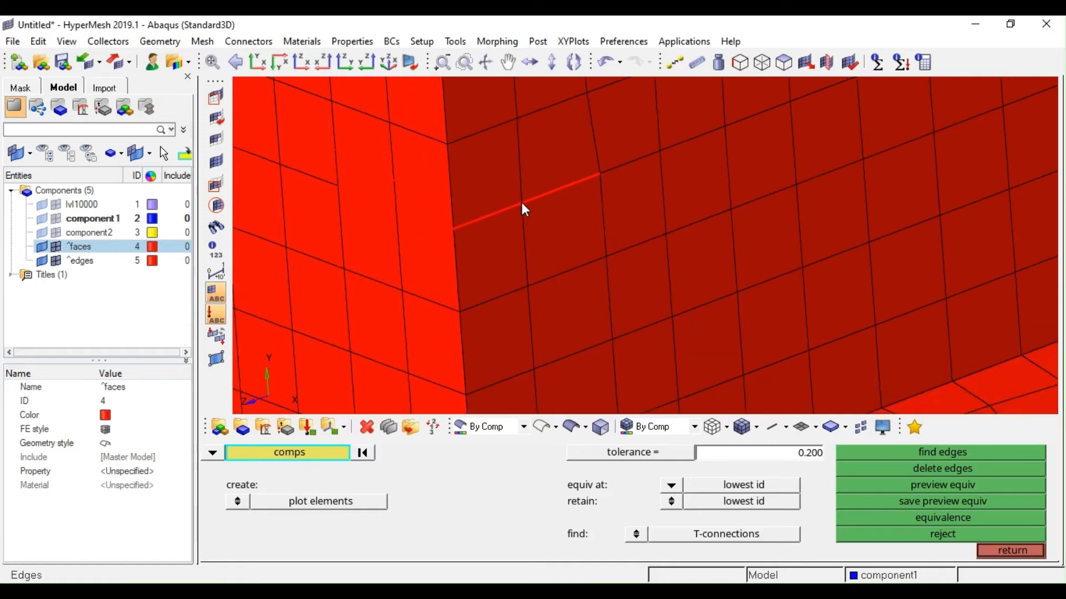
scroll(521, 202, "down", 4, "ctrl")
mouse_move(522, 202)
left_mouse_down("ctrl")
mouse_move(502, 199)
mouse_move(671, 205)
mouse_move(476, 228)
mouse_move(563, 225)
left_mouse_up("ctrl")
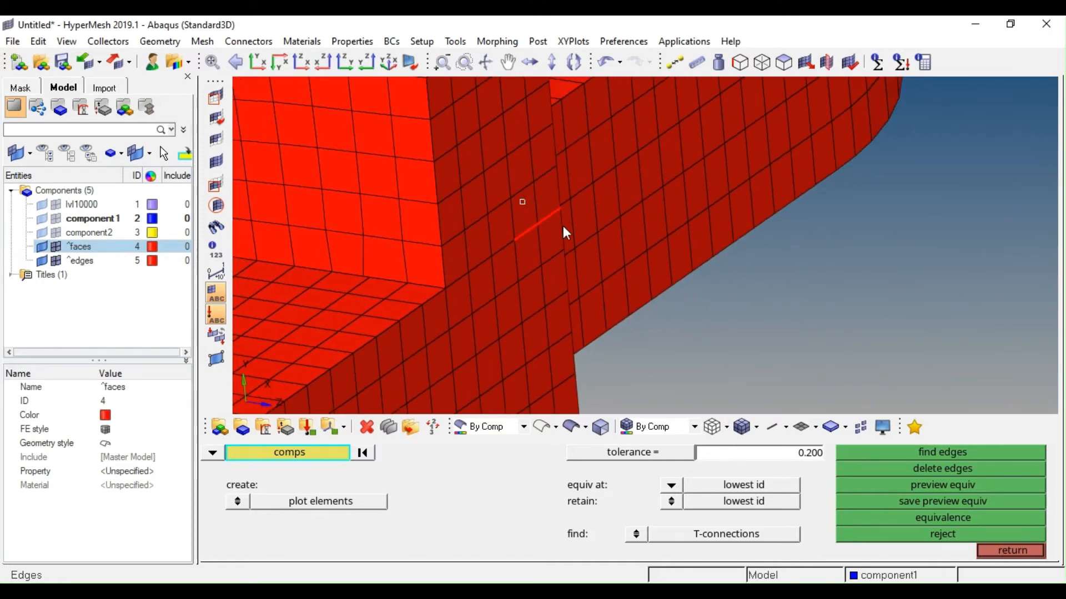
mouse_move(397, 279)
right_mouse_down("ctrl")
mouse_move(458, 265)
mouse_move(418, 246)
right_mouse_up("ctrl")
scroll(457, 265, "up", 4, "ctrl")
scroll(417, 247, "up", 3, "ctrl")
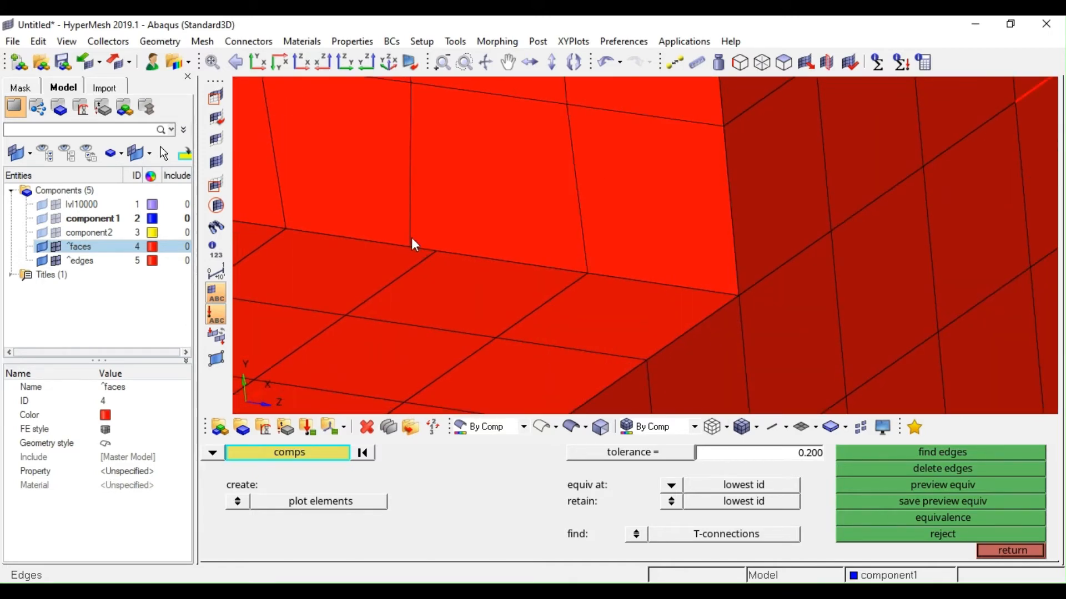
Replace the mismatched node at the foot of the arm wall with the adjacent base node, keeping equivalence on
key("F3")
left_click(409, 236)
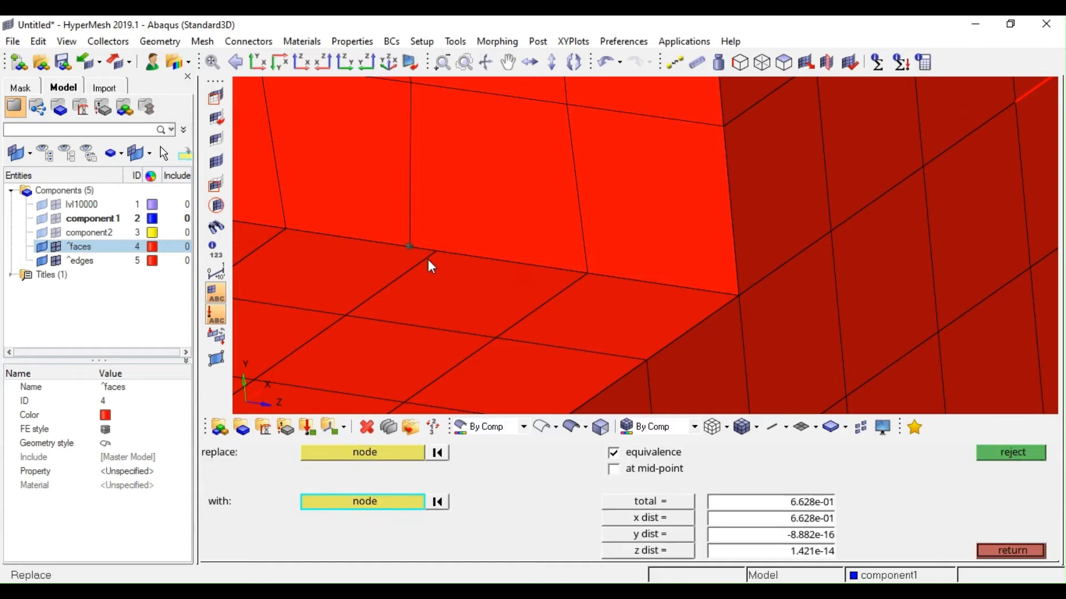
left_click(428, 259)
scroll(428, 259, "down", 2, "ctrl")
scroll(428, 259, "down", 2, "ctrl")
left_click(443, 250, "ctrl")
mouse_move(453, 294)
left_mouse_down("ctrl")
mouse_move(369, 295)
mouse_move(431, 267)
mouse_move(484, 267)
mouse_move(448, 277)
left_mouse_up("ctrl")
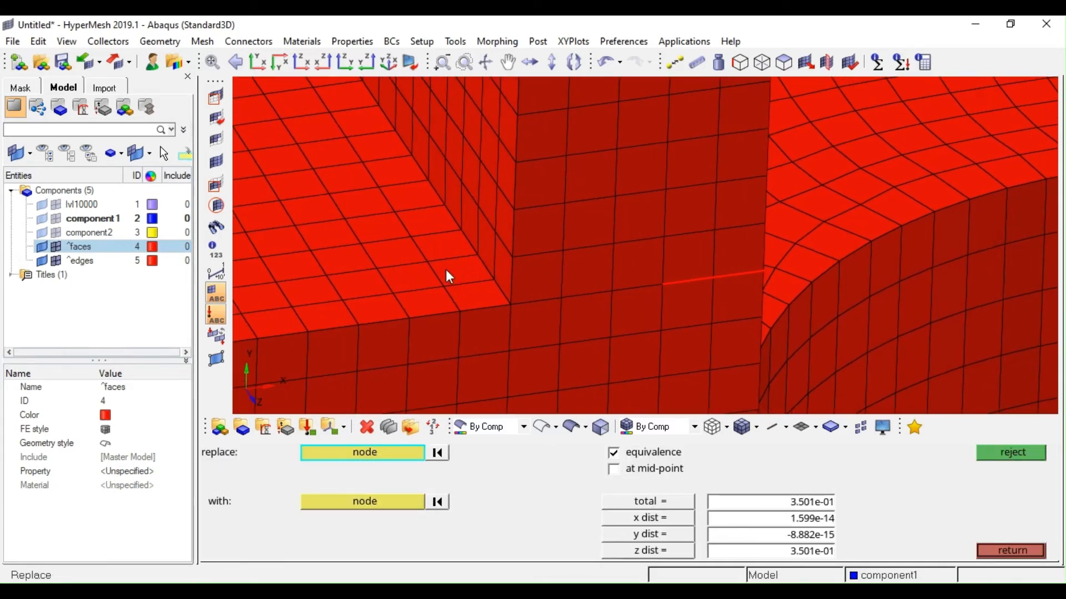
Mask the face element at the foot of the arm wall, one element in from the corner
key("F5")
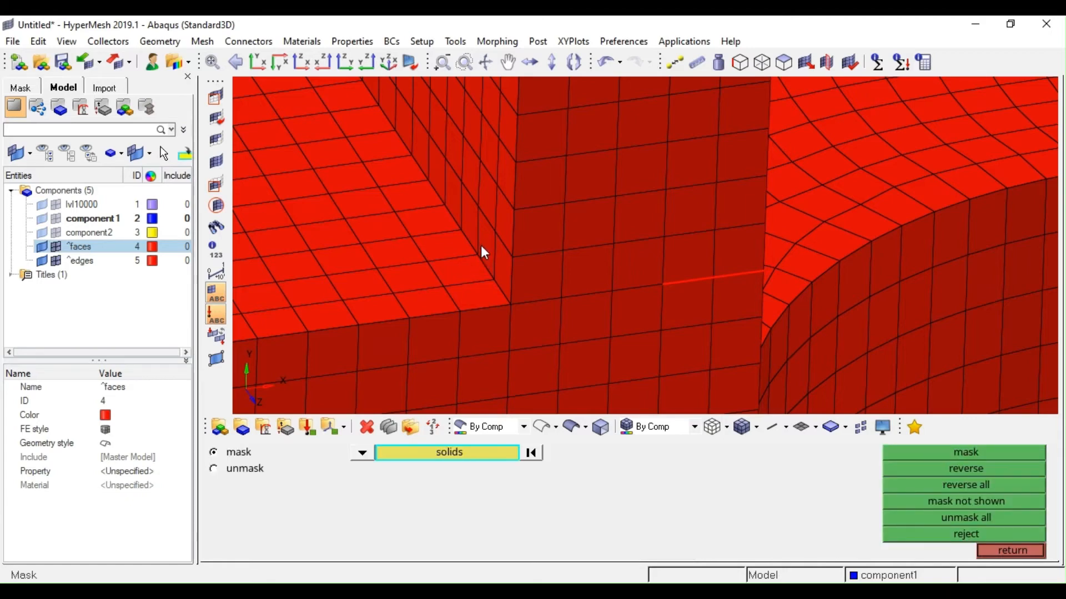
scroll(485, 250, "up", 2)
left_click(484, 241)
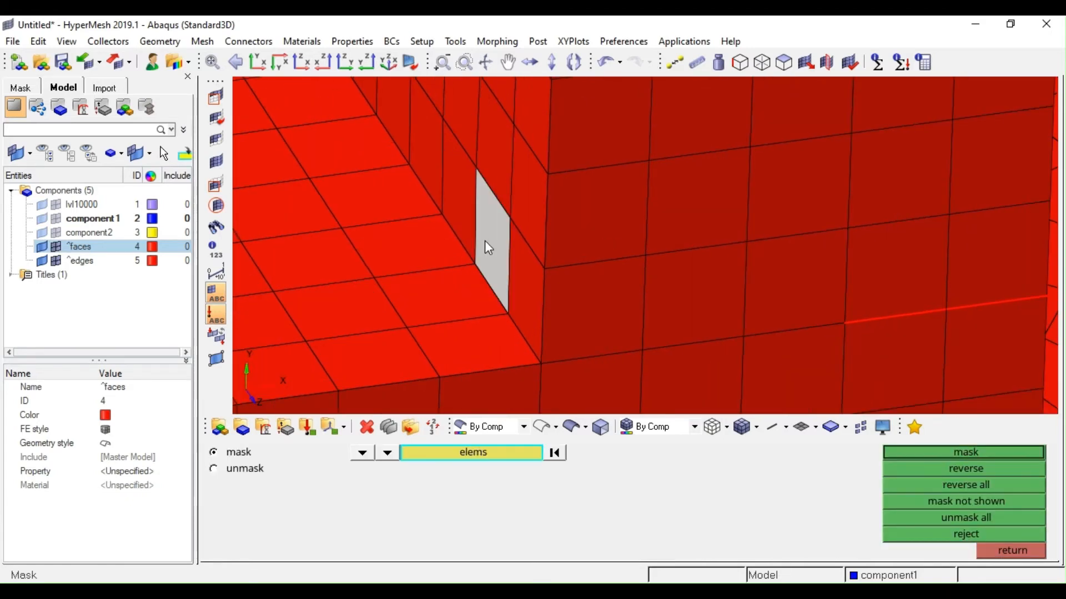
middle_click(484, 241)
scroll(569, 233, "down", 2)
Mask the face element above the T-connection edge on the opposite wall and examine the internal faces behind it
mouse_move(569, 233)
left_mouse_down("ctrl")
mouse_move(612, 249)
mouse_move(678, 247)
mouse_move(538, 262)
mouse_move(657, 269)
mouse_move(865, 260)
mouse_move(885, 293)
mouse_move(844, 291)
mouse_move(830, 269)
mouse_move(799, 260)
mouse_move(832, 248)
mouse_move(813, 266)
mouse_move(803, 252)
mouse_move(768, 266)
mouse_move(782, 263)
left_mouse_up("ctrl")
left_click(916, 263)
middle_click(916, 263)
scroll(882, 286, "up", 2)
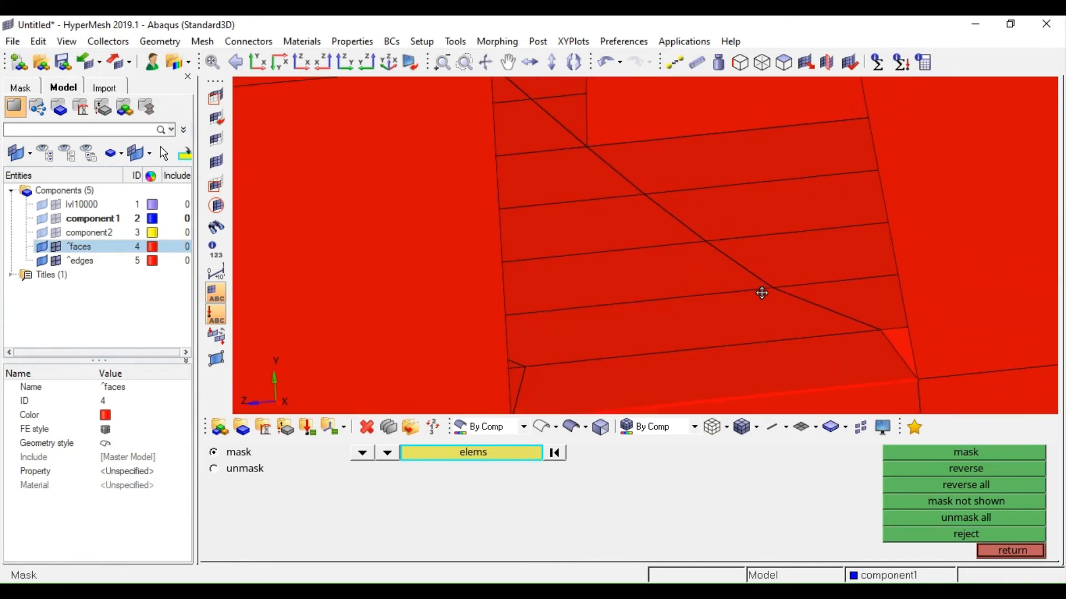
scroll(763, 294, "down", 2)
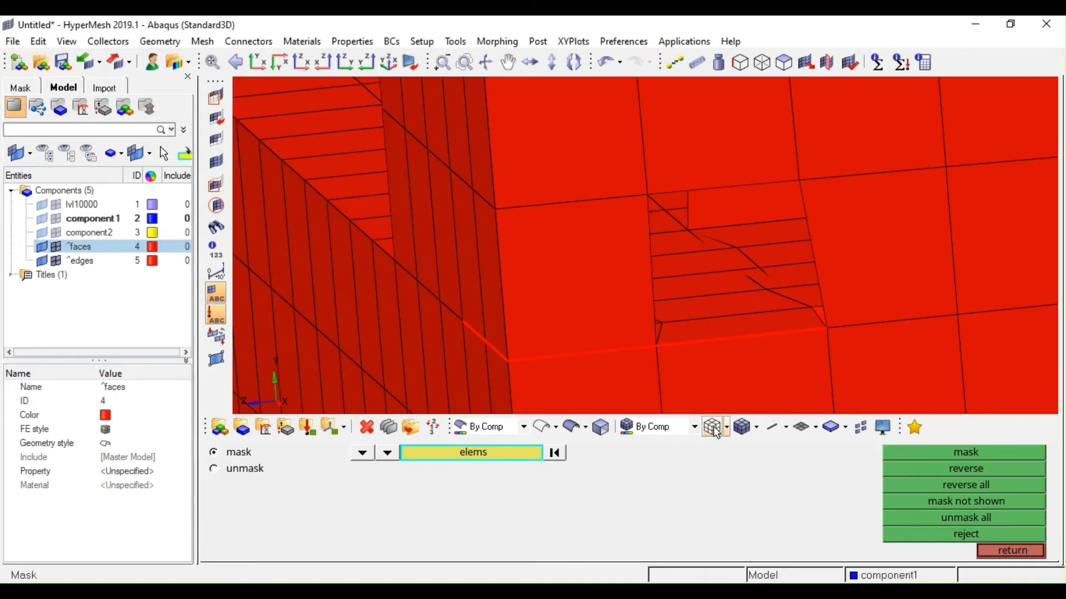
scroll(712, 248, "up", 3, "ctrl")
scroll(728, 258, "down", 2, "ctrl")
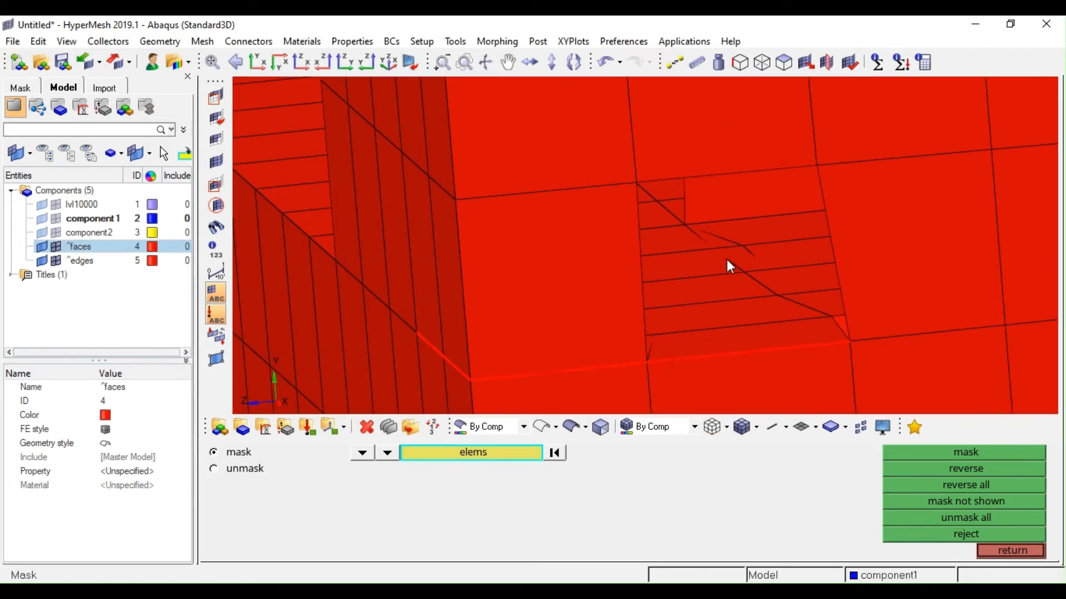
right_click_drag(727, 259, 708, 265, "ctrl")
scroll(717, 258, "up", 3, "ctrl")
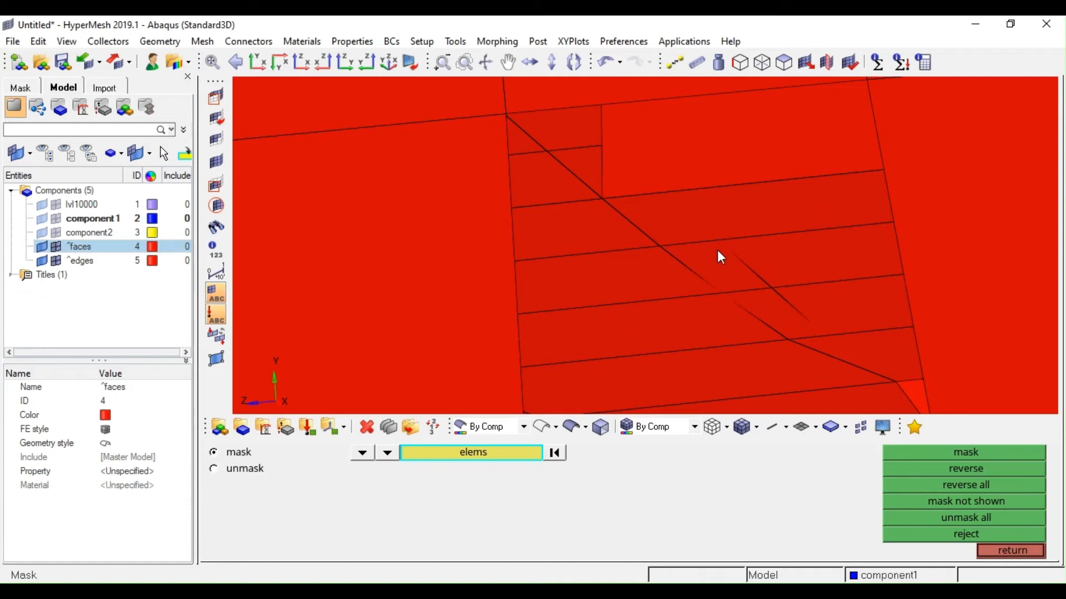
Try to align the doubled intermediate nodes of the internal face row between the two end nodes of its skewed edge, using wireframe display
key("F7")
left_click(613, 206)
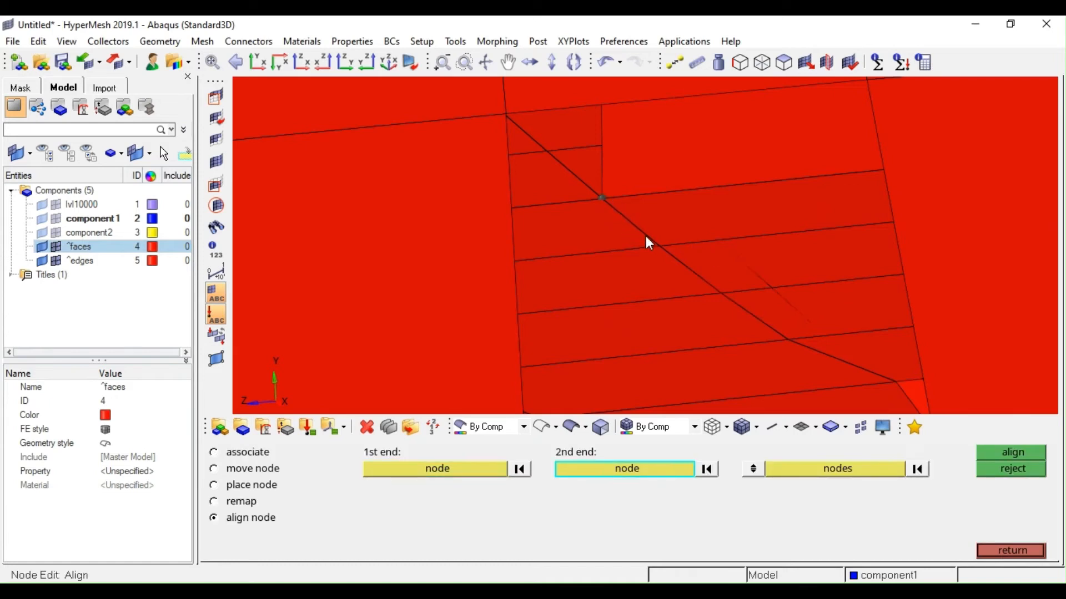
left_click_drag(646, 239, 775, 325, "ctrl")
left_click(743, 306)
scroll(671, 226, "up", 3, "ctrl")
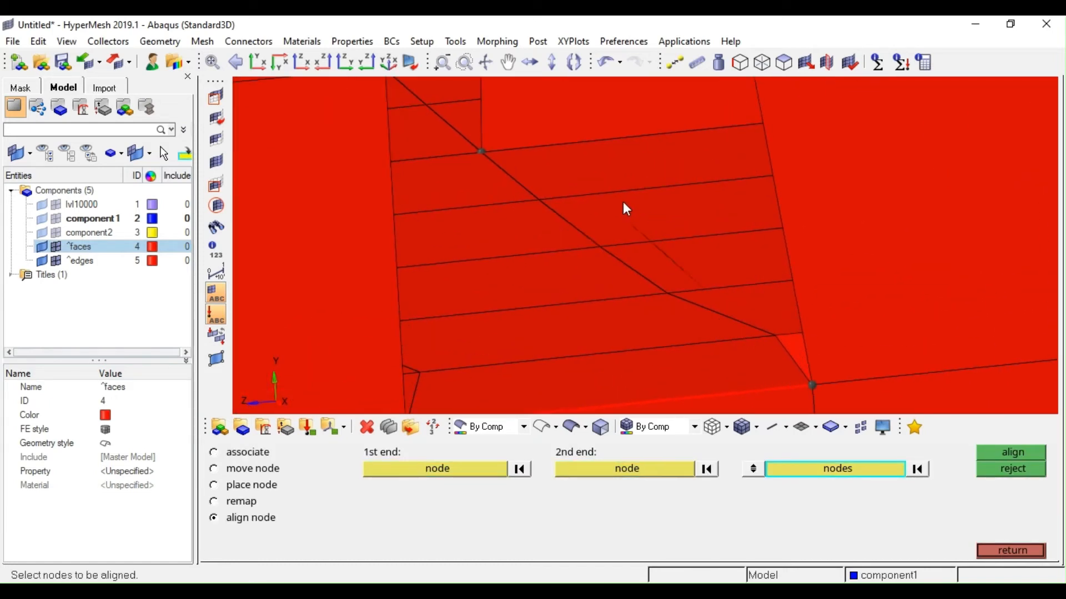
left_click(606, 197)
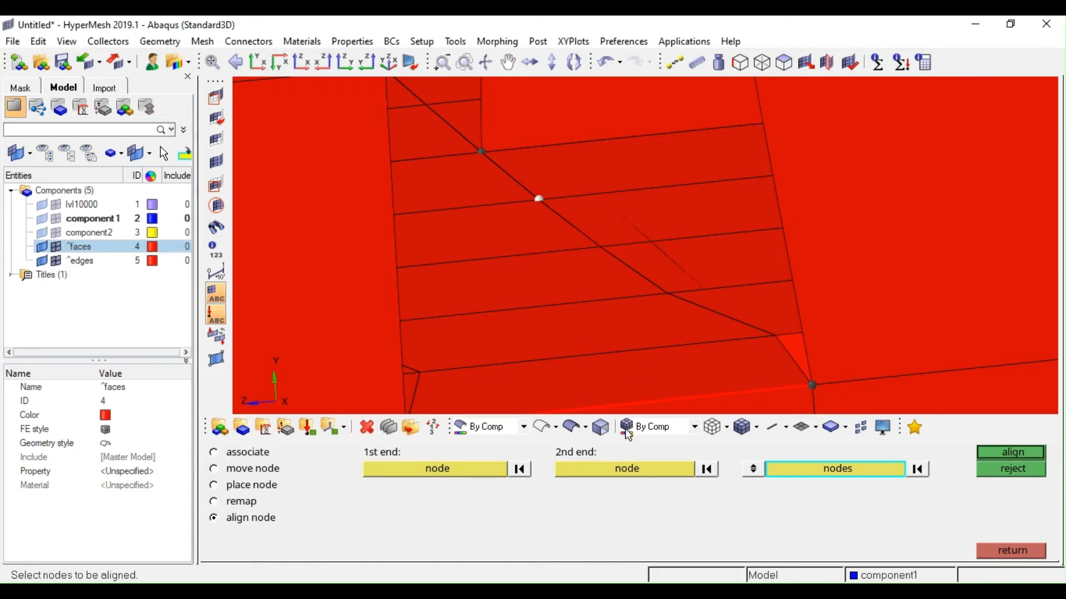
left_click(715, 427)
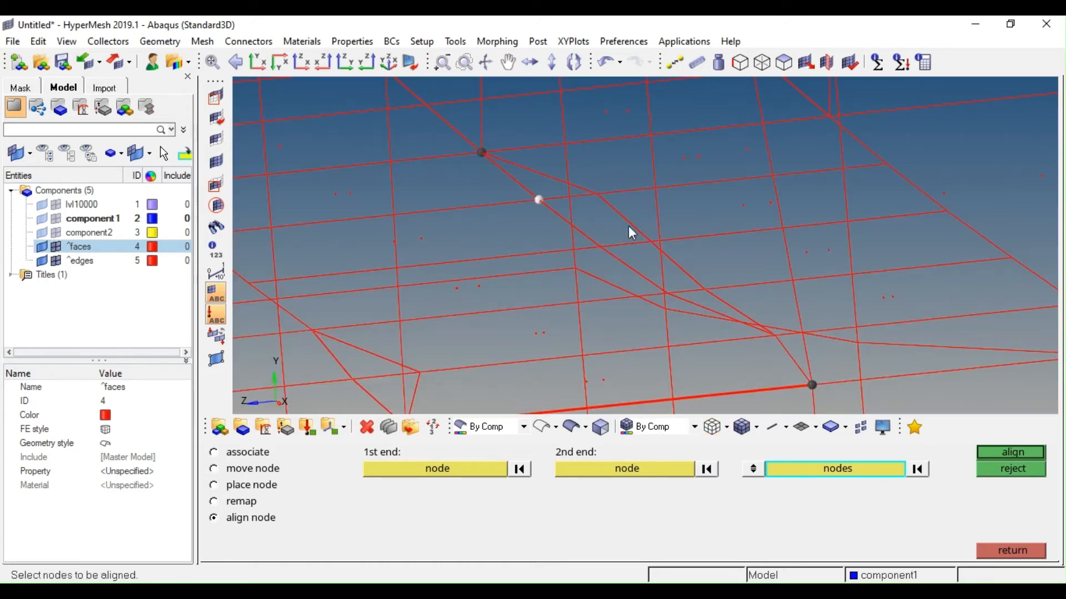
scroll(611, 184, "up", 3)
left_click_drag(610, 181, 576, 235, "shift")
scroll(604, 239, "down", 3)
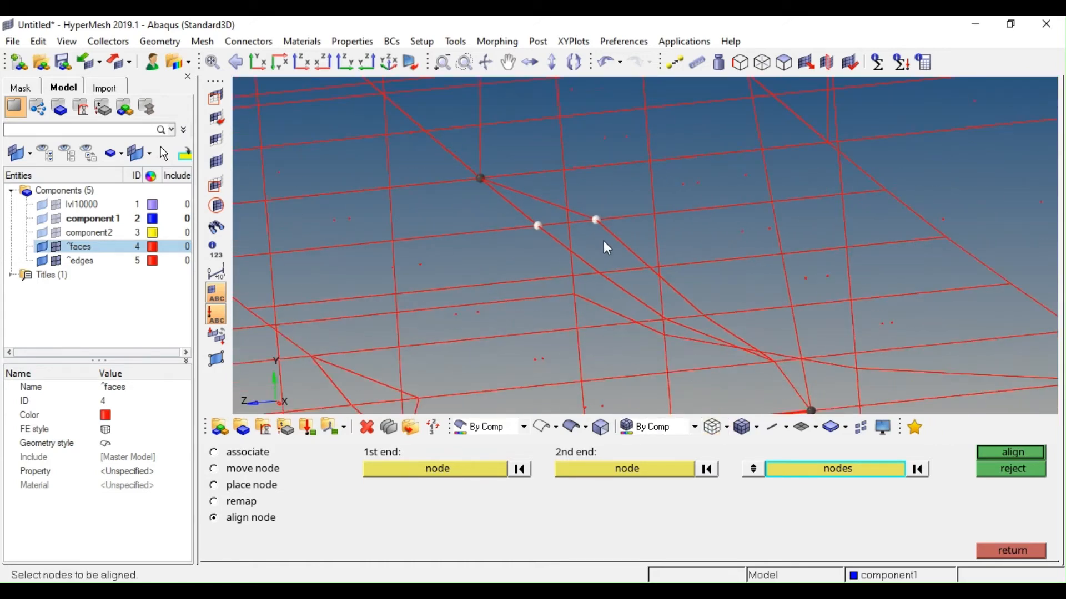
scroll(604, 241, "down", 4)
scroll(622, 252, "up", 4)
left_click(628, 247)
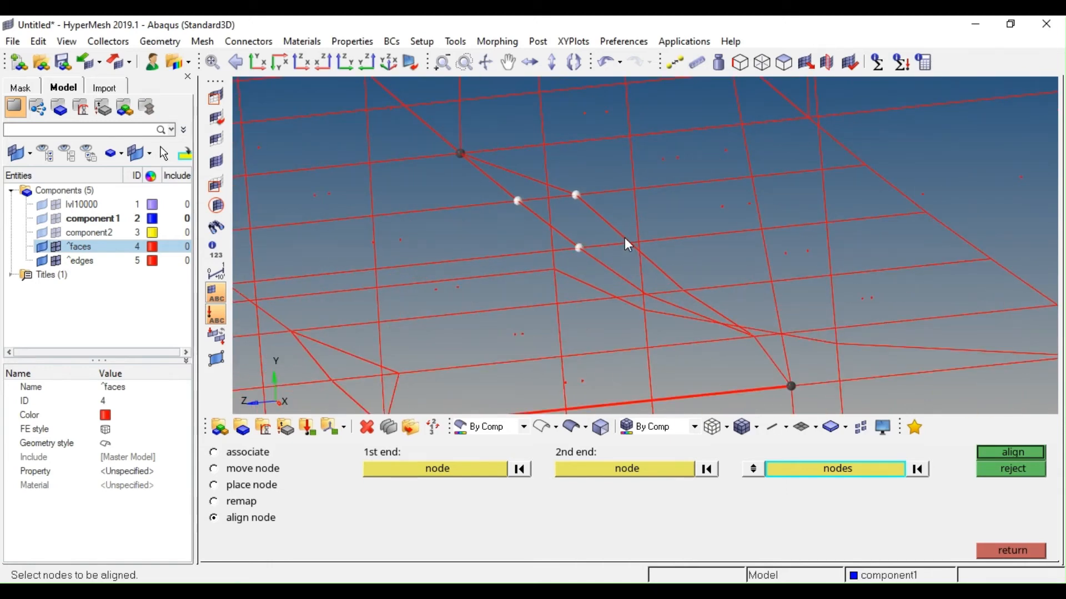
scroll(626, 240, "up", 1)
left_click_drag(638, 234, 617, 254, "shift")
scroll(631, 251, "down", 3)
scroll(678, 271, "up", 2)
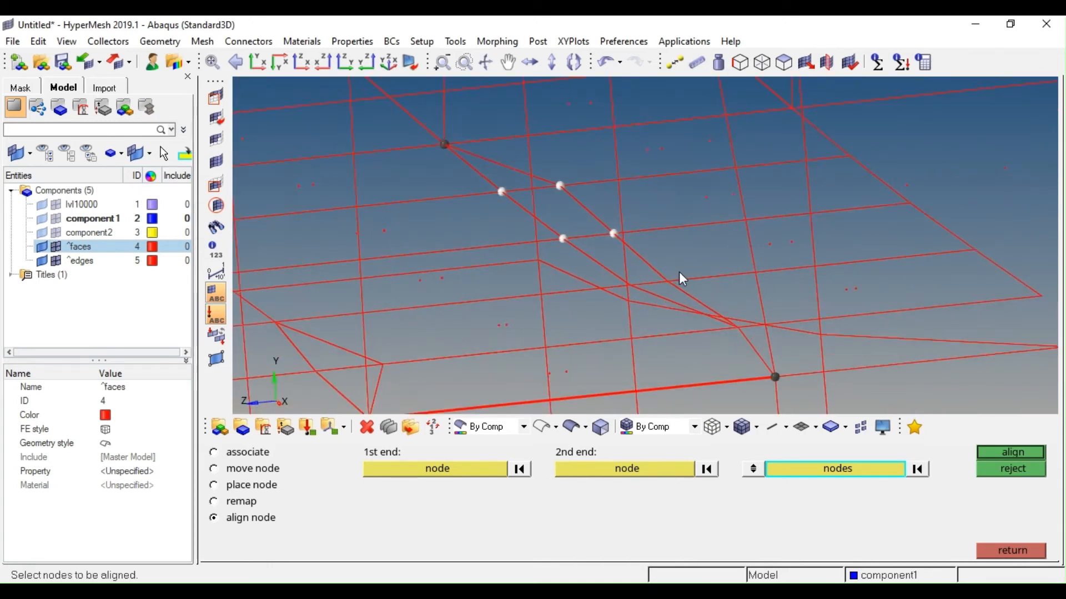
scroll(678, 271, "up", 2)
left_click_drag(657, 290, 665, 335, "shift")
scroll(658, 293, "down", 3)
scroll(658, 292, "up", 2)
right_click_drag(558, 387, 542, 319, "ctrl")
scroll(536, 290, "up", 1)
scroll(541, 286, "down", 2)
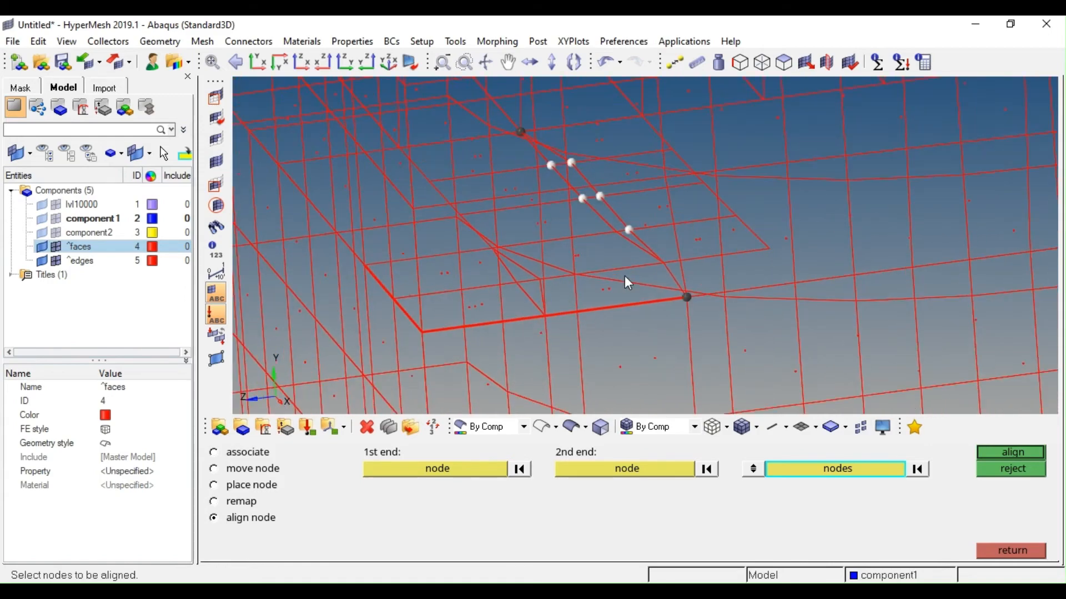
mouse_move(667, 266)
left_mouse_down("ctrl")
mouse_move(686, 262)
mouse_move(683, 241)
mouse_move(661, 246)
mouse_move(673, 269)
mouse_move(677, 259)
mouse_move(636, 274)
mouse_move(621, 330)
mouse_move(638, 281)
mouse_move(650, 307)
mouse_move(617, 289)
left_mouse_up("ctrl")
key("Escape")
left_click(742, 426)
Mask the block of arm face elements around the opening, down to the base surface, including the element just beyond the opening
scroll(636, 275, "down", 3)
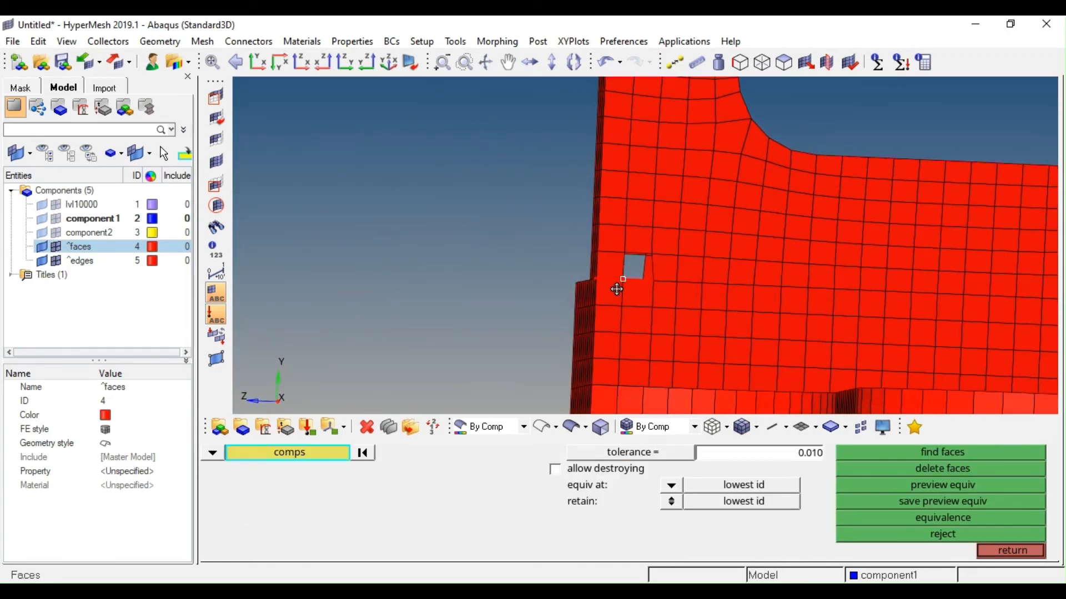
scroll(658, 240, "up", 2)
key("F5")
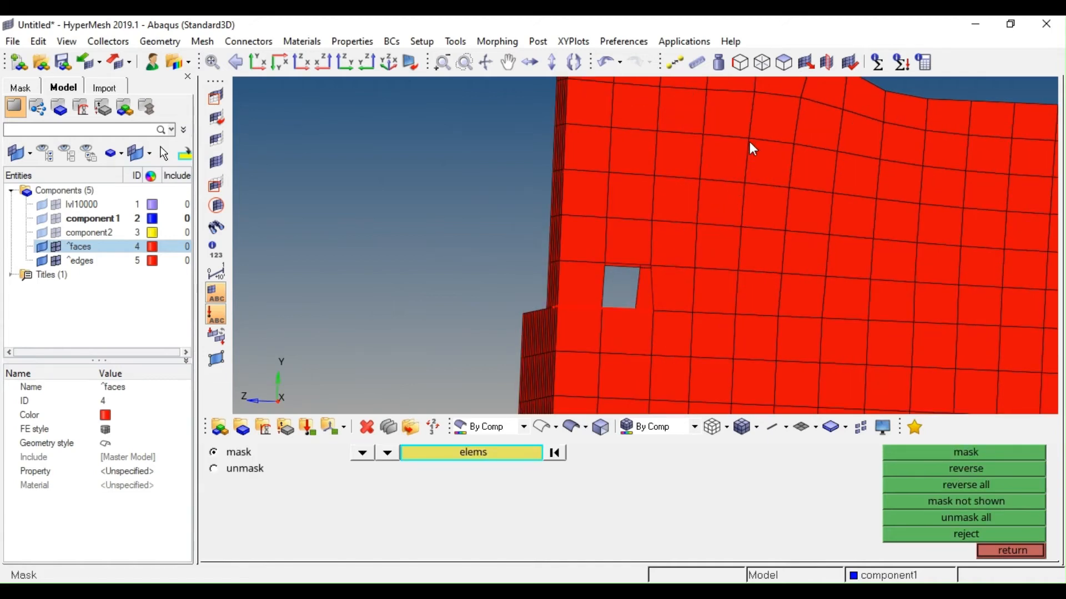
left_click_drag(750, 132, 516, 281, "shift")
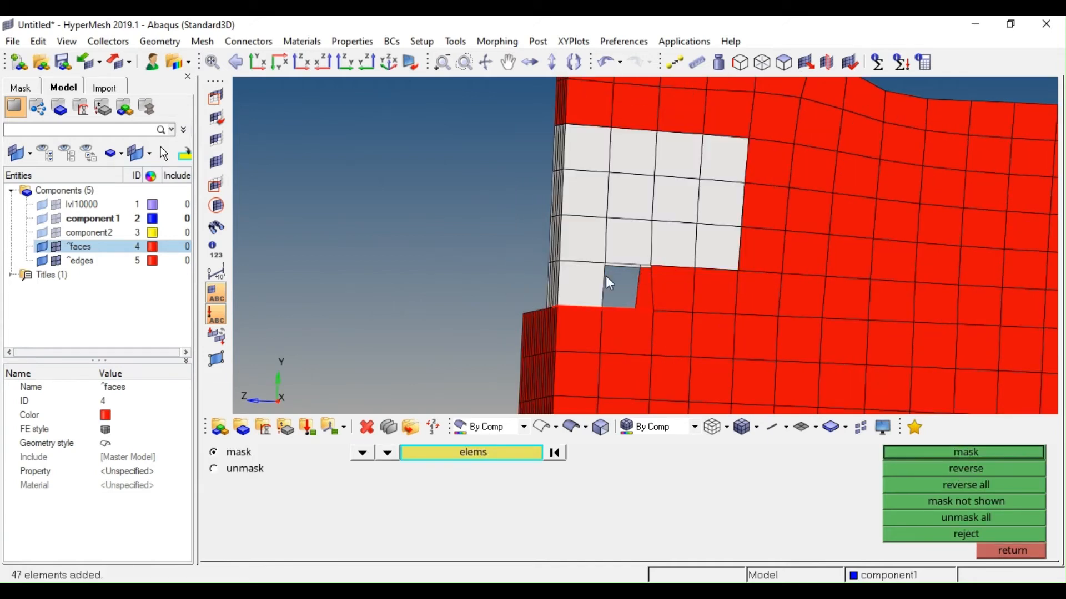
left_click(675, 284)
middle_click(682, 335)
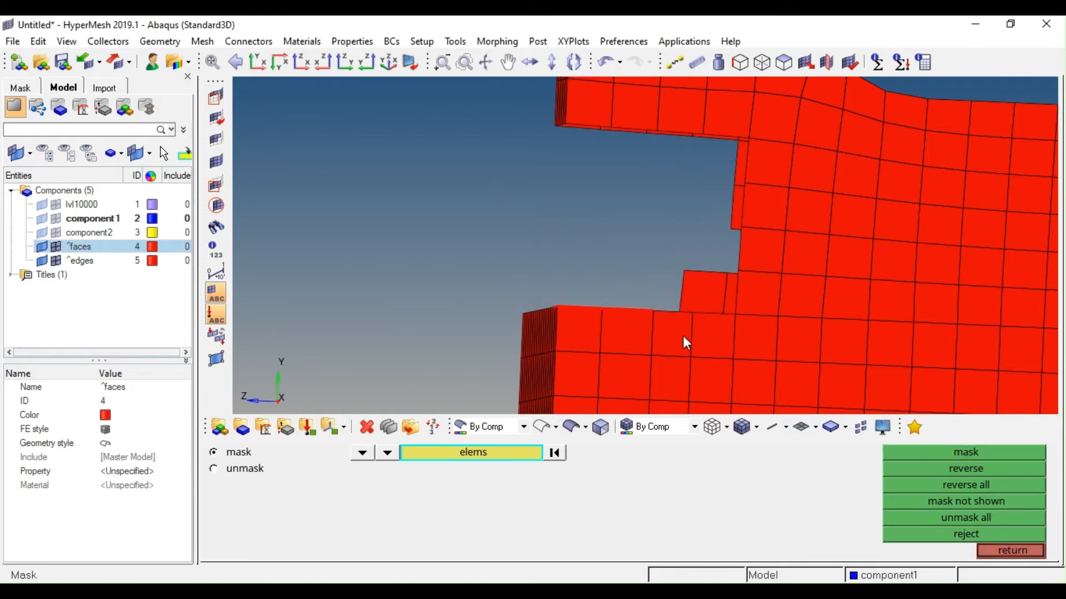
Replace the mismatched node in the exposed base row under the arm with its adjacent node, keeping equivalence on
right_click_drag(660, 335, 676, 296, "ctrl")
scroll(676, 297, "up", 3)
left_click_drag(660, 289, 569, 248, "ctrl")
left_click_drag(566, 286, 486, 220, "ctrl")
scroll(477, 205, "up", 3, "ctrl")
key("F3")
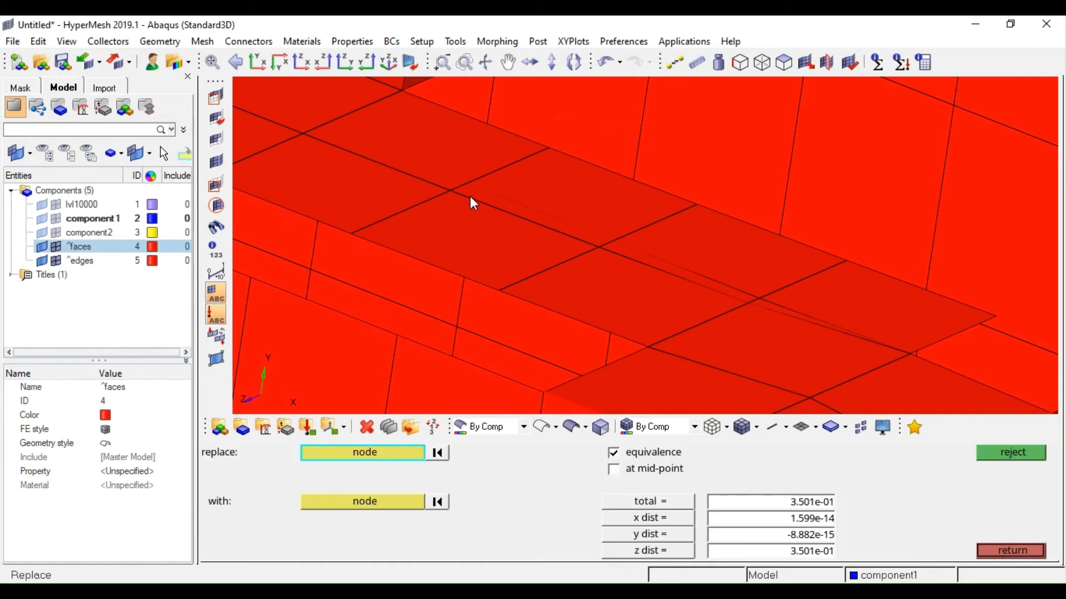
left_click(469, 206)
left_click(590, 249)
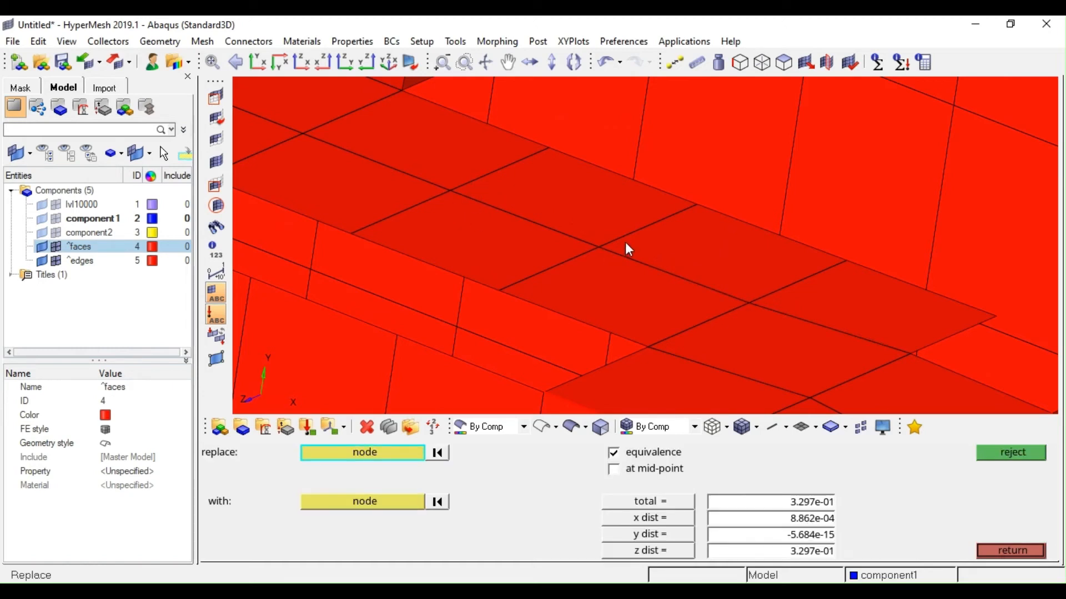
Try to replace the next slightly offset node in the same exposed base row with its neighbouring node
left_click(610, 251)
left_click(595, 252)
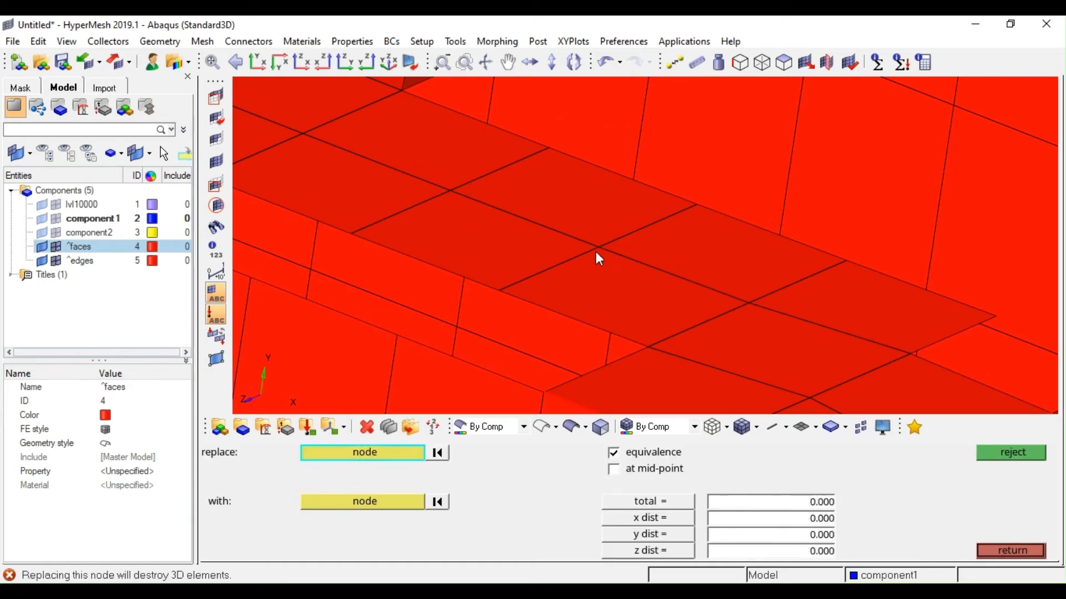
scroll(595, 251, "down", 4, "ctrl")
left_click_drag(591, 249, 651, 274, "ctrl")
scroll(604, 257, "up", 5)
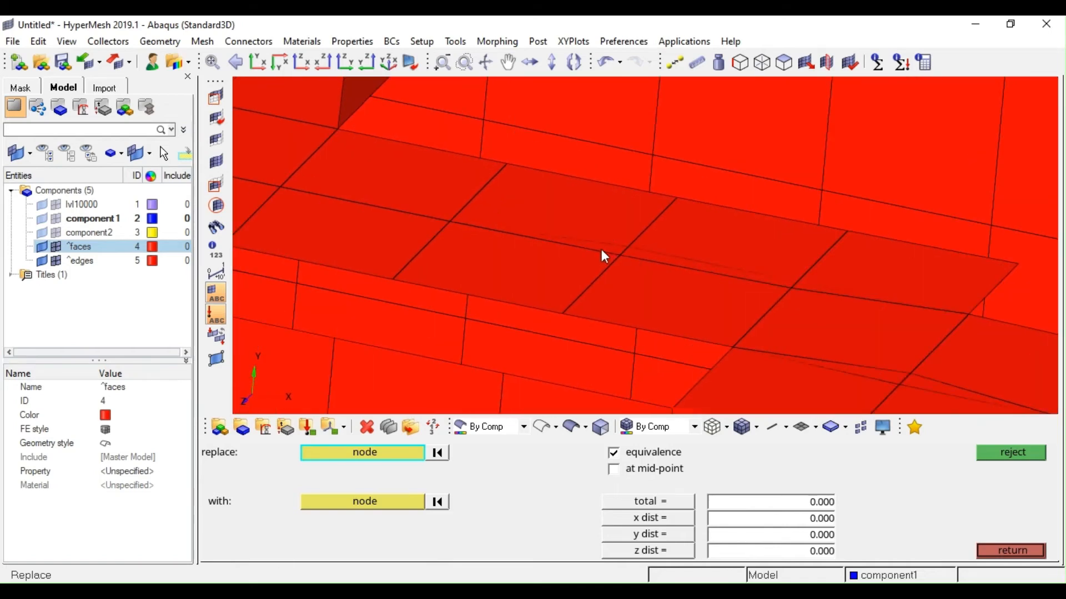
scroll(632, 257, "up", 2)
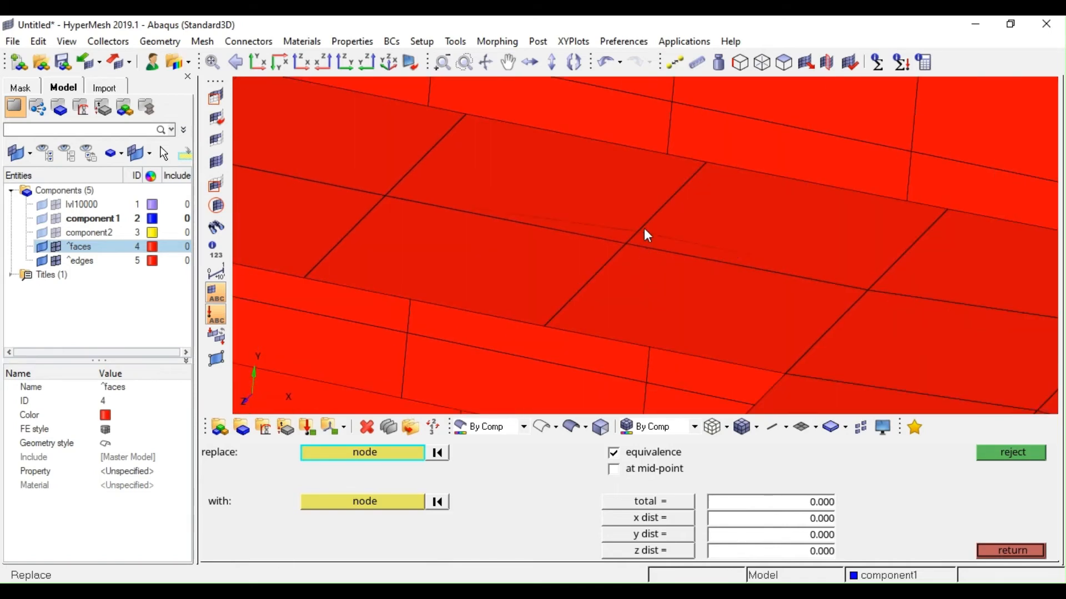
left_click(620, 254)
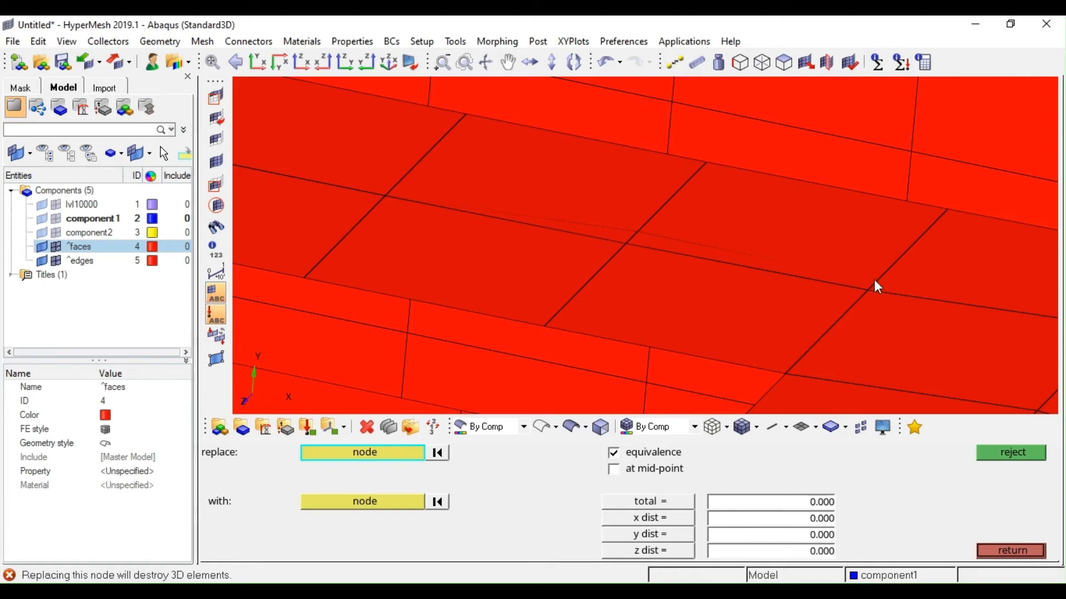
Align the middle node of the exposed base row to the line between the row's two end nodes
scroll(866, 296, "down", 3)
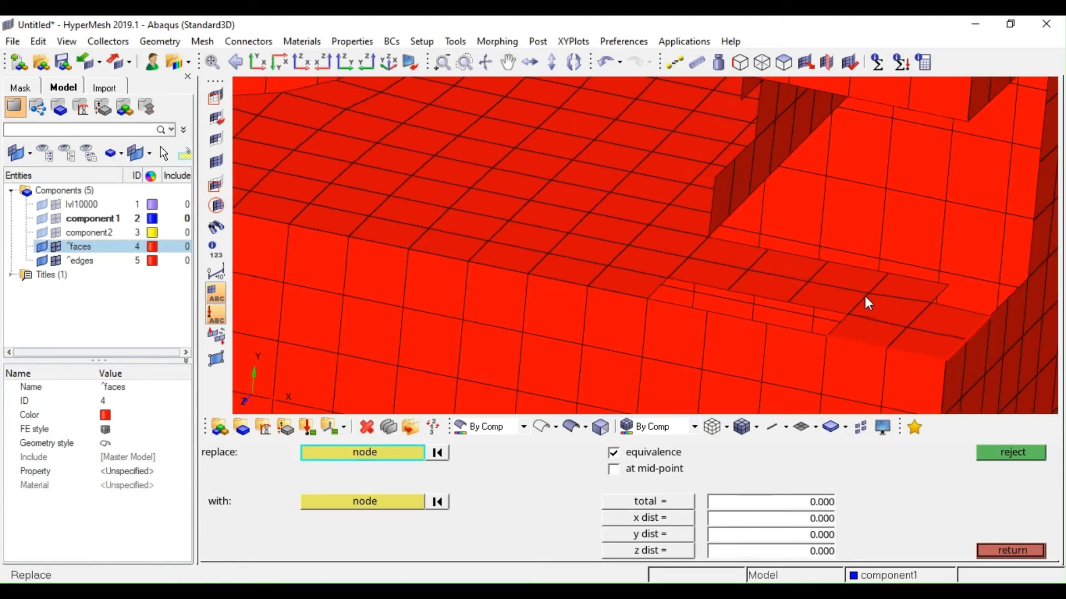
scroll(866, 297, "up", 5)
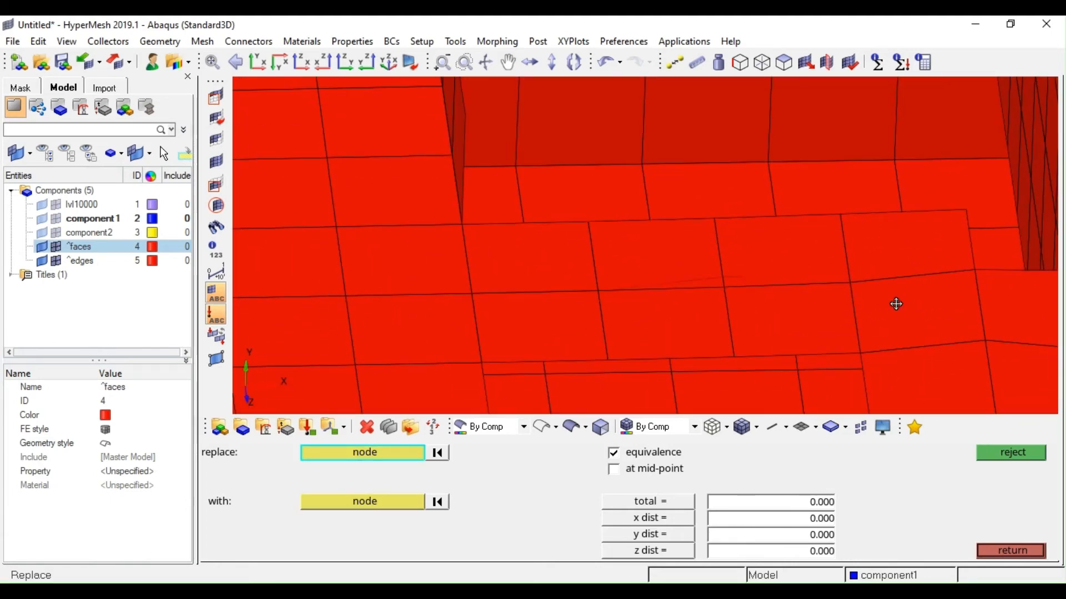
right_click_drag(896, 304, 816, 319, "ctrl")
key("F7")
left_click(892, 280)
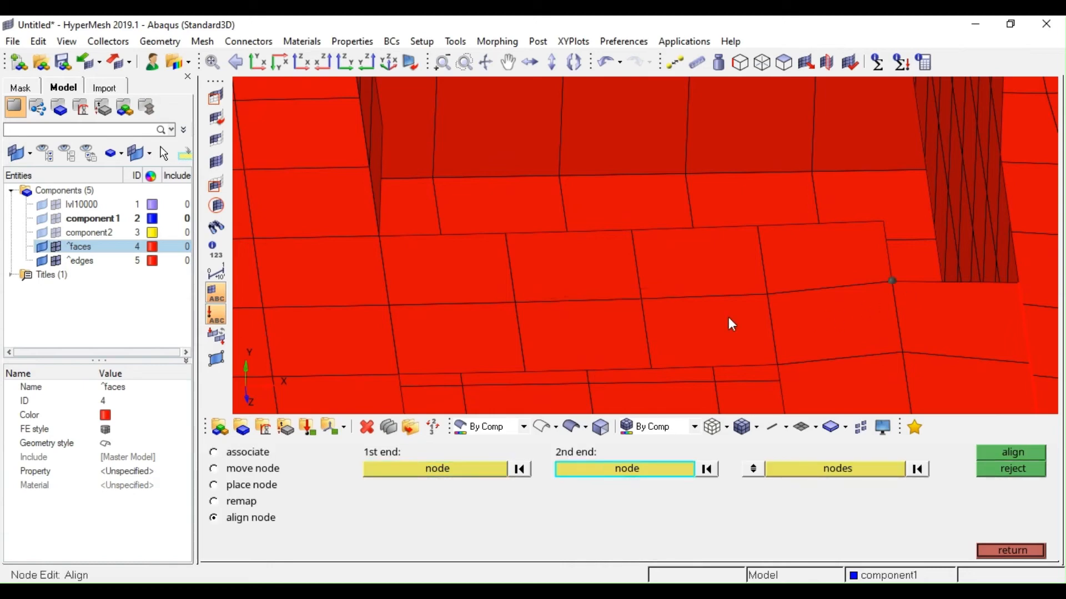
left_click(389, 304)
scroll(576, 291, "down", 4)
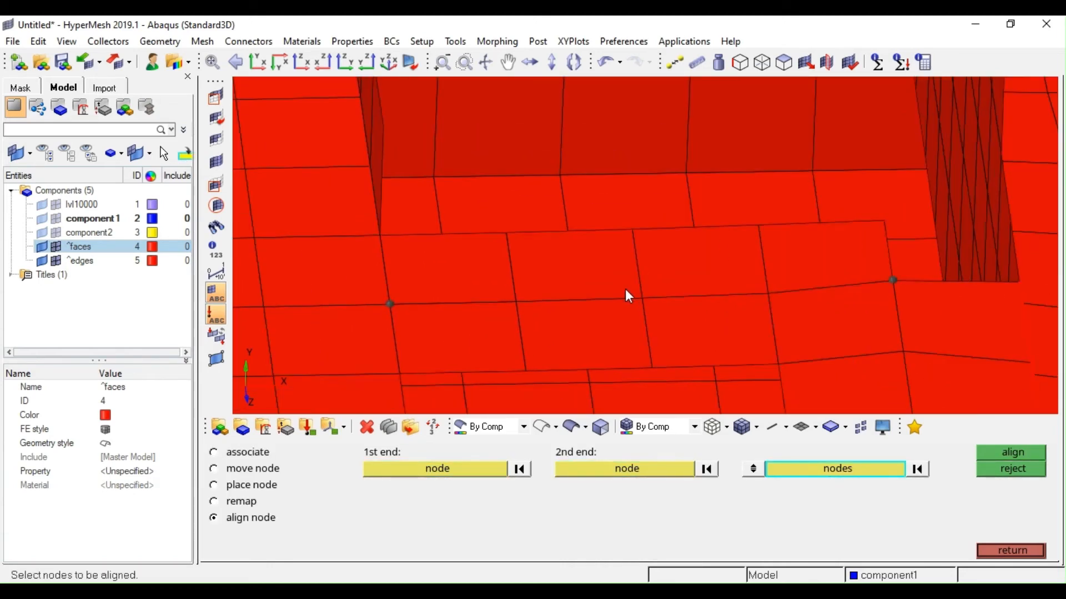
left_click(636, 287)
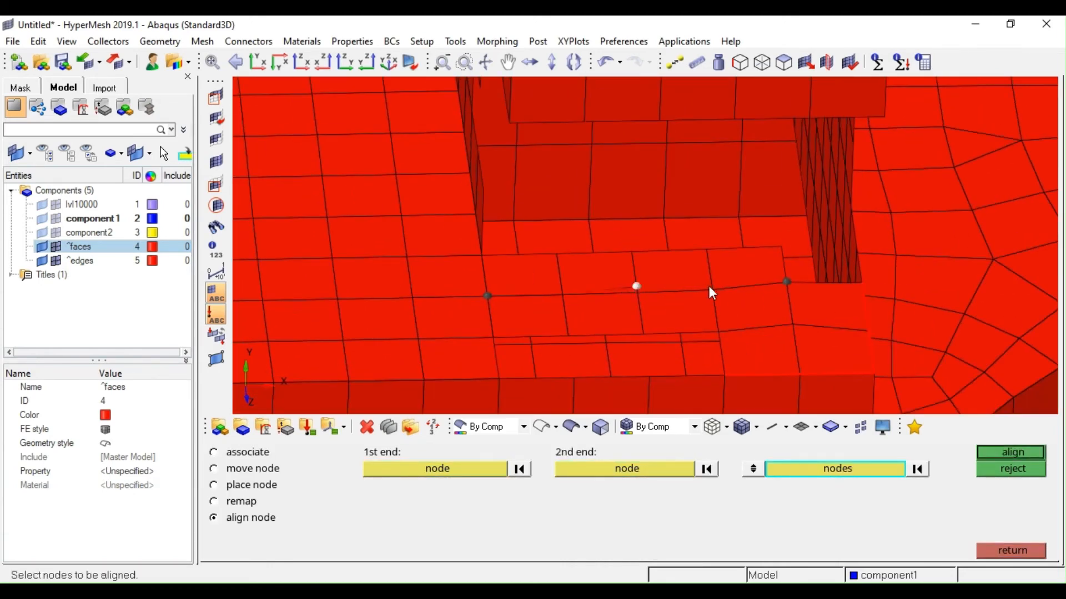
middle_click(723, 305)
Align the remaining offset nodes of the exposed base row between the same end nodes, using wireframe display to reach the overlapping ones
scroll(722, 311, "up", 5)
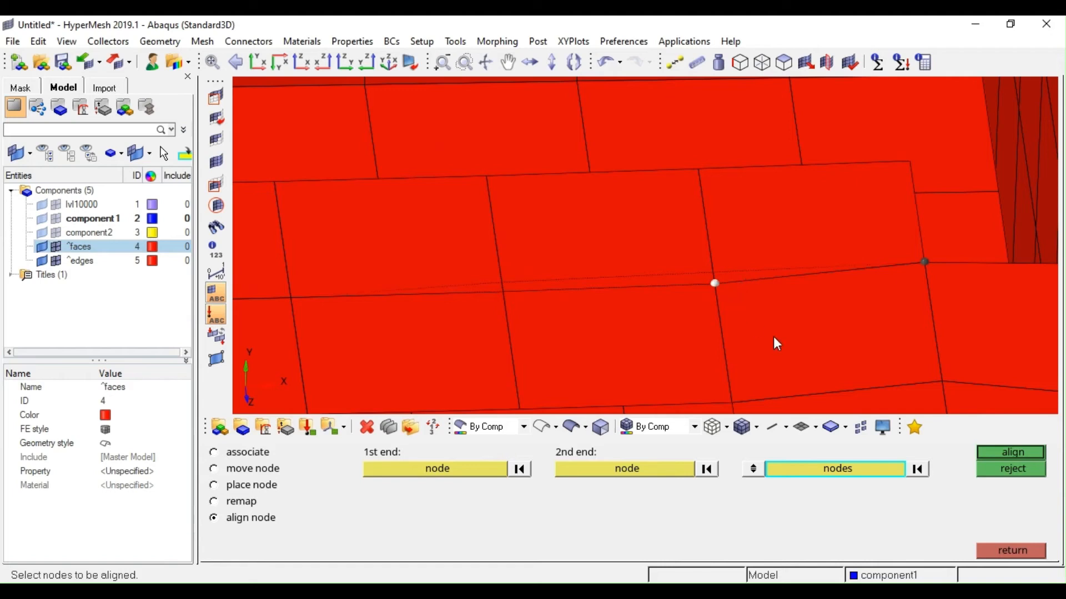
scroll(720, 280, "up", 3)
scroll(735, 278, "down", 2)
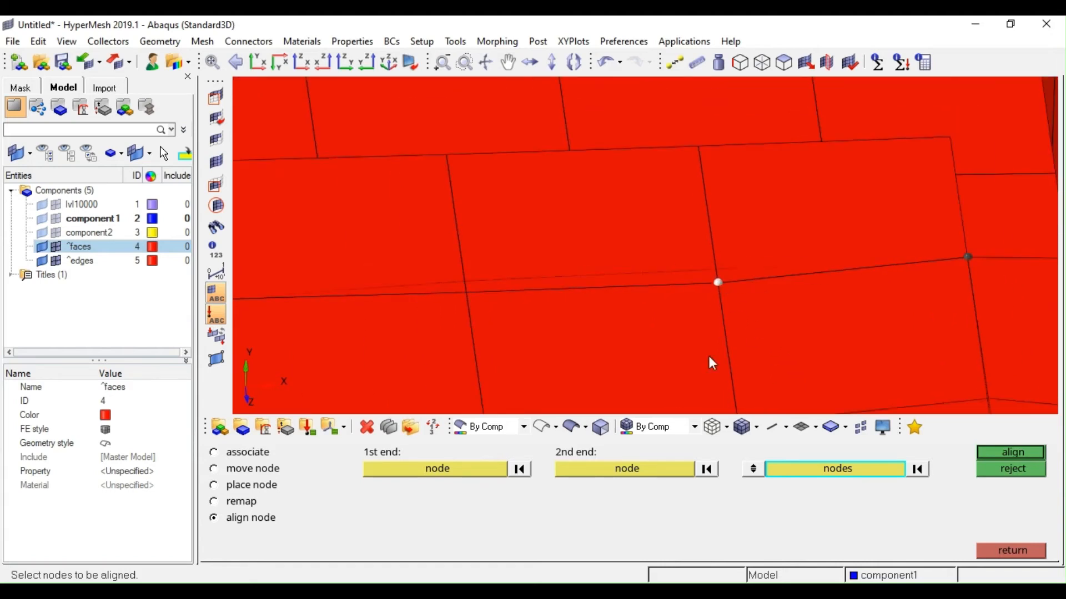
left_click(712, 427)
scroll(725, 263, "up", 3)
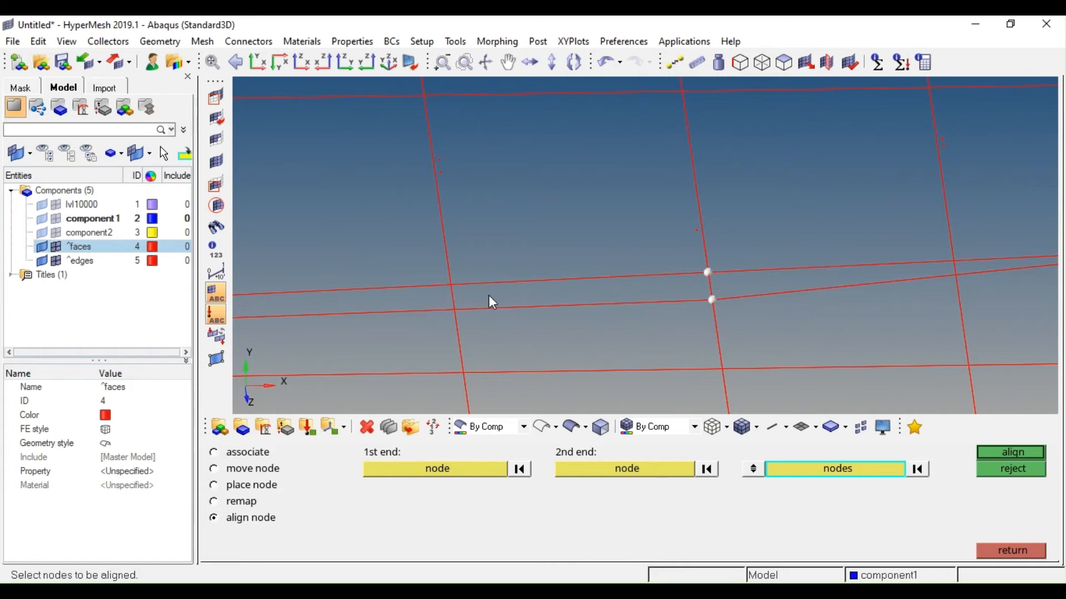
scroll(489, 307, "down", 3)
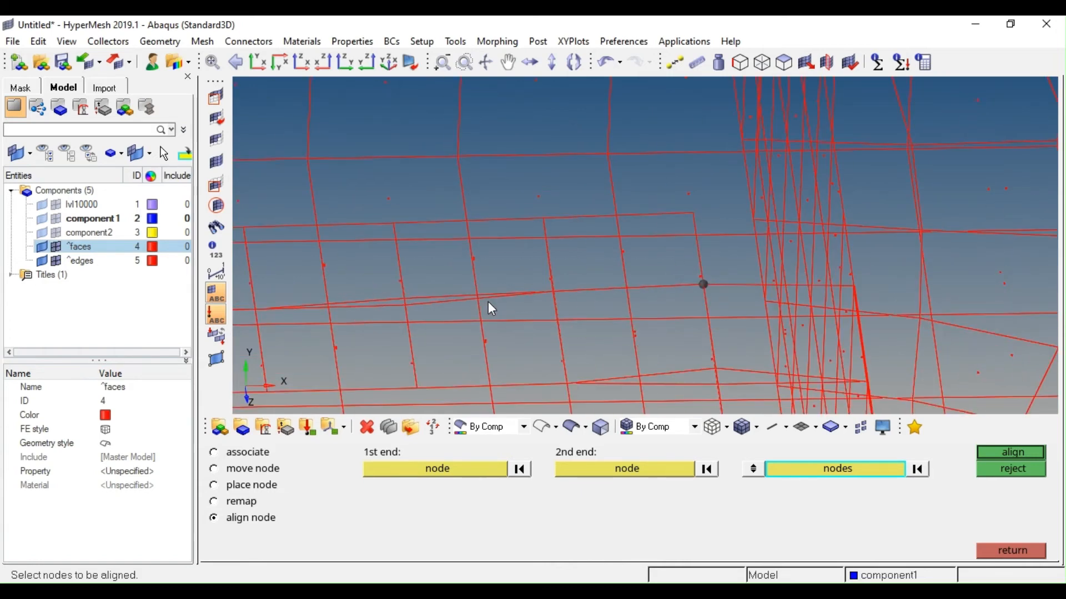
scroll(557, 305, "up", 3)
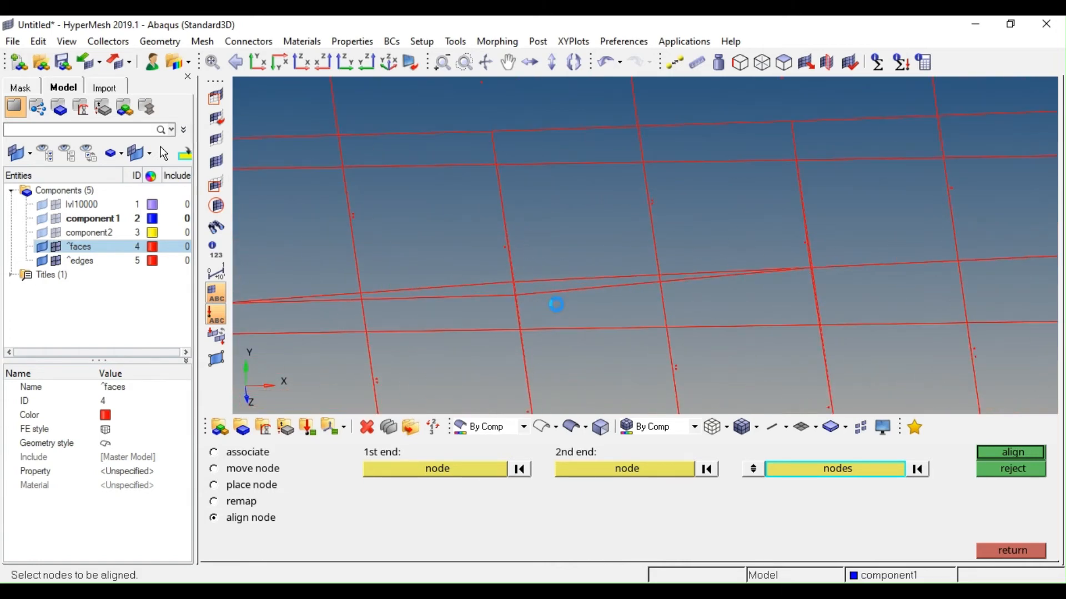
right_click_drag(824, 279, 791, 321, "shift")
scroll(790, 318, "down", 3)
middle_click(790, 322)
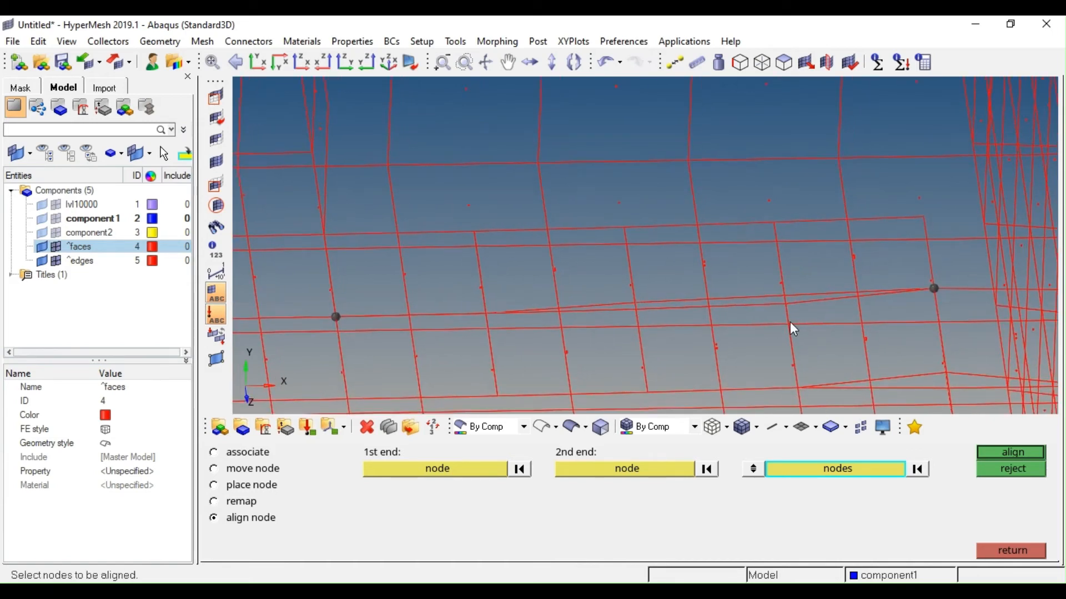
Examine the base node rows under the arm in wireframe, then restore shaded elements and inspect the masked opening at the corner
right_click_drag(655, 337, 624, 324, "ctrl")
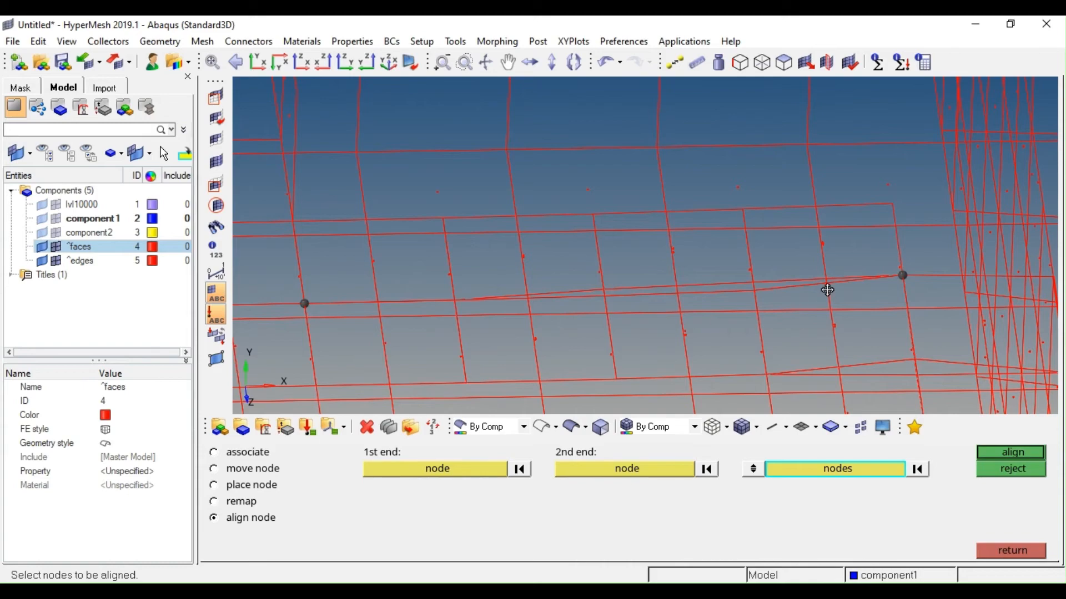
right_click_drag(827, 289, 741, 288, "ctrl")
mouse_move(740, 288)
left_mouse_down("ctrl")
mouse_move(766, 297)
mouse_move(713, 298)
left_mouse_up("ctrl")
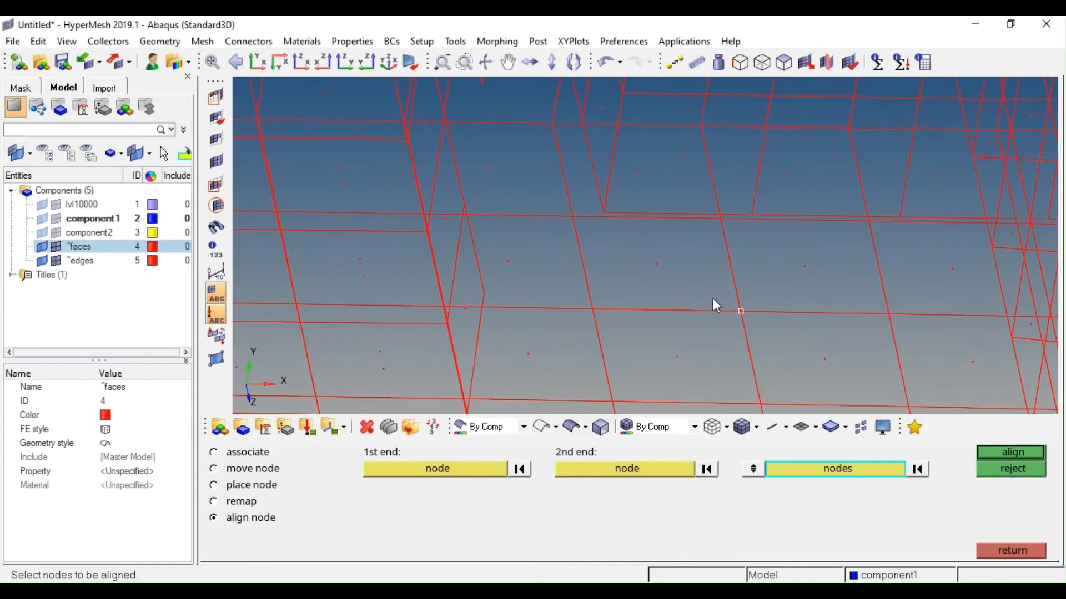
scroll(712, 296, "down", 7)
right_click_drag(737, 348, 676, 305, "ctrl")
scroll(676, 305, "up", 4)
scroll(654, 281, "up", 3)
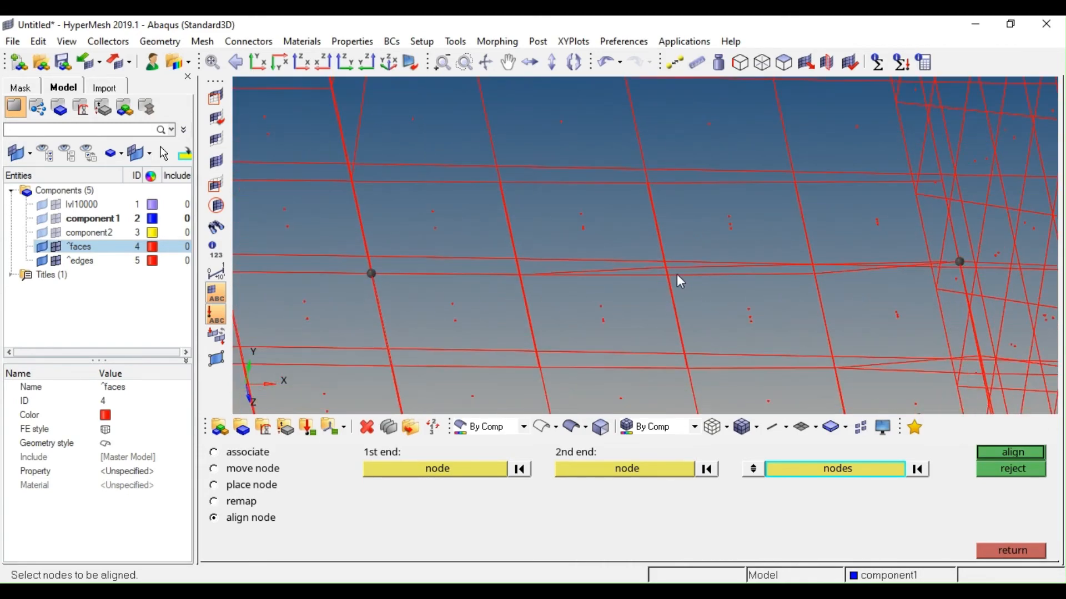
key("Escape")
left_click(741, 428)
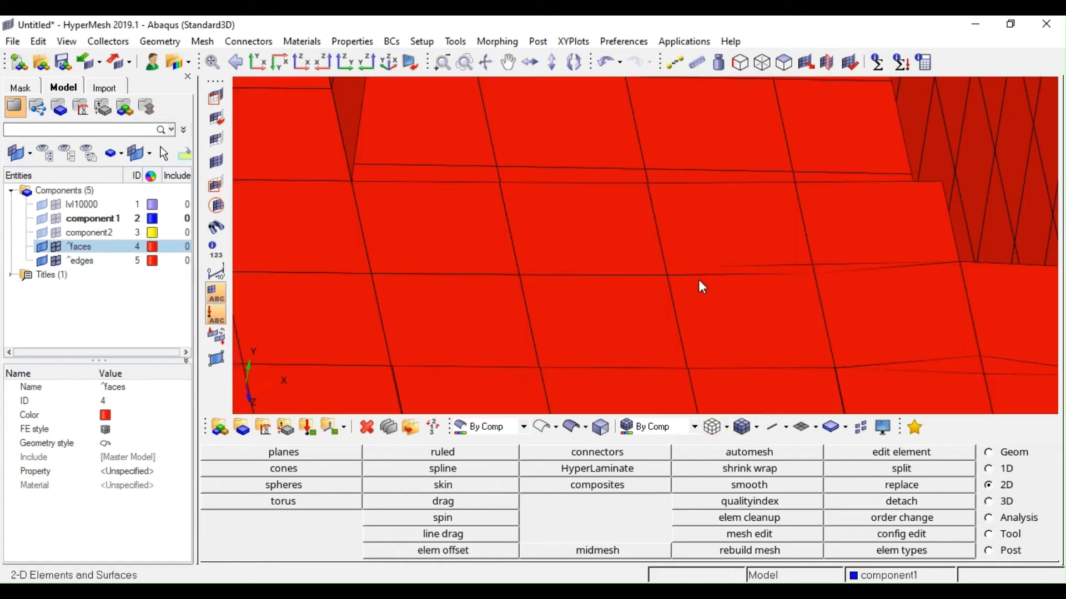
scroll(699, 281, "down", 6)
mouse_move(699, 283)
left_mouse_down("ctrl")
mouse_move(650, 286)
mouse_move(629, 300)
left_mouse_up("ctrl")
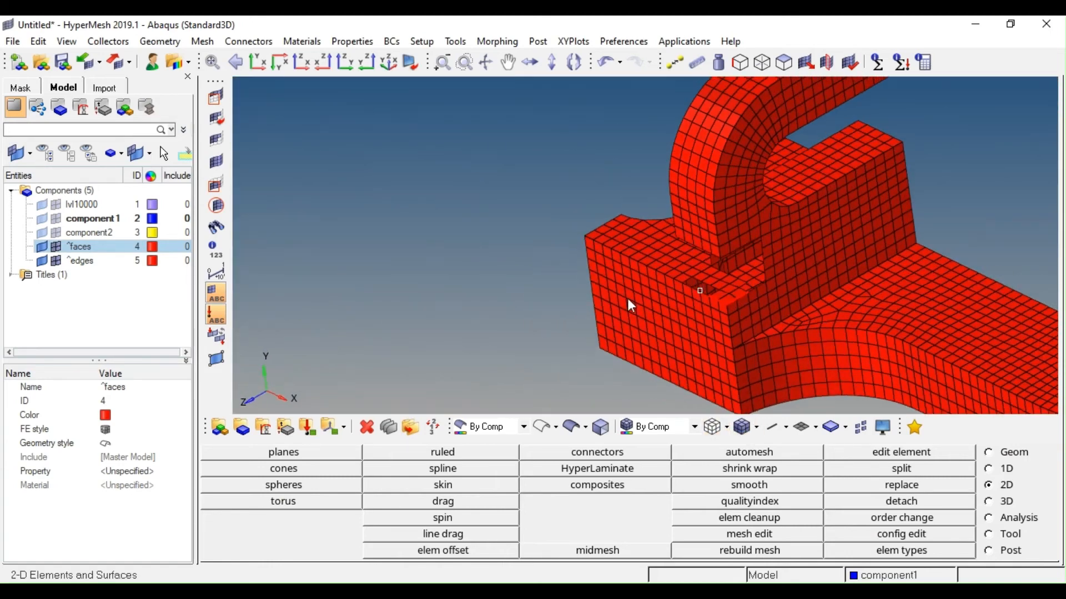
scroll(744, 261, "up", 3)
scroll(447, 244, "up", 3)
scroll(446, 244, "down", 2)
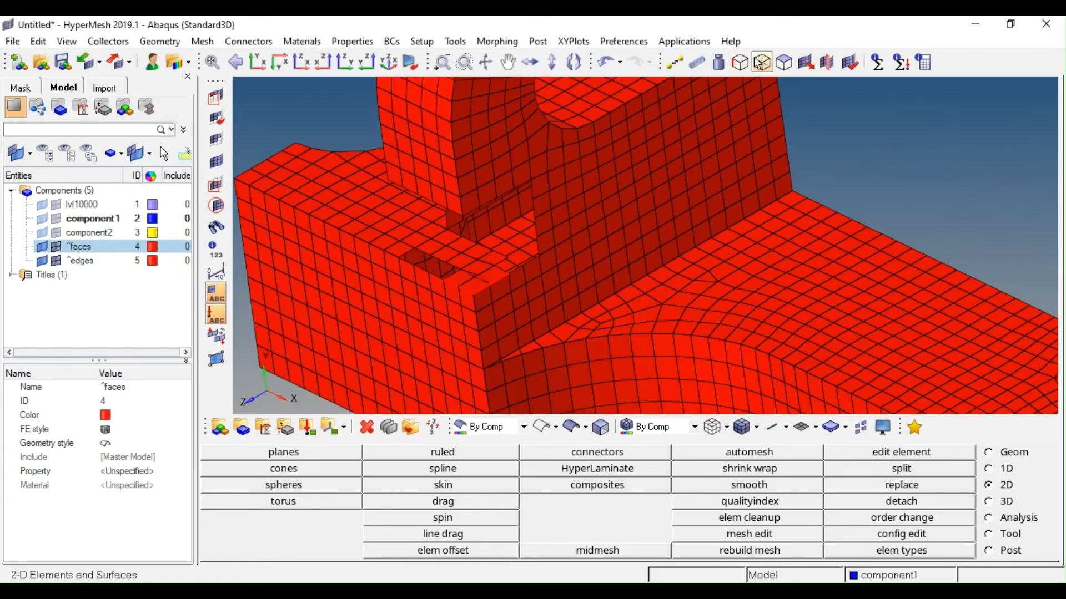
Delete the generated free faces and isolate component1 in the display
left_click(951, 468)
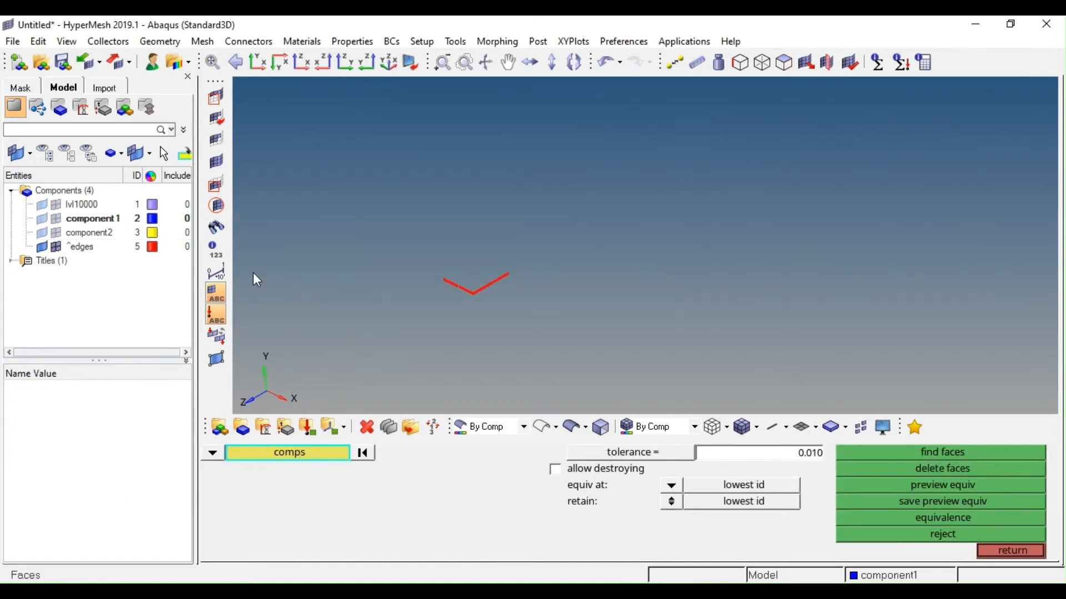
left_click(105, 219)
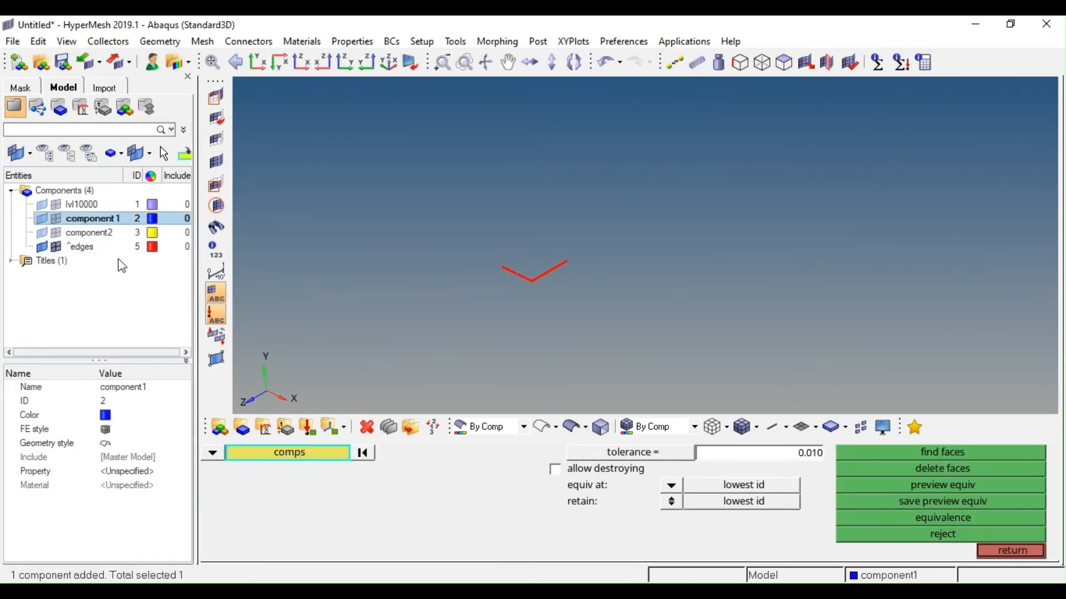
key("i")
right_click_drag(599, 303, 558, 296, "ctrl")
scroll(571, 289, "down", 4, "ctrl")
Preview component1's duplicate nodes at a tolerance of 0.200, locate them in wireframe, and equivalence them
key("shift+F3")
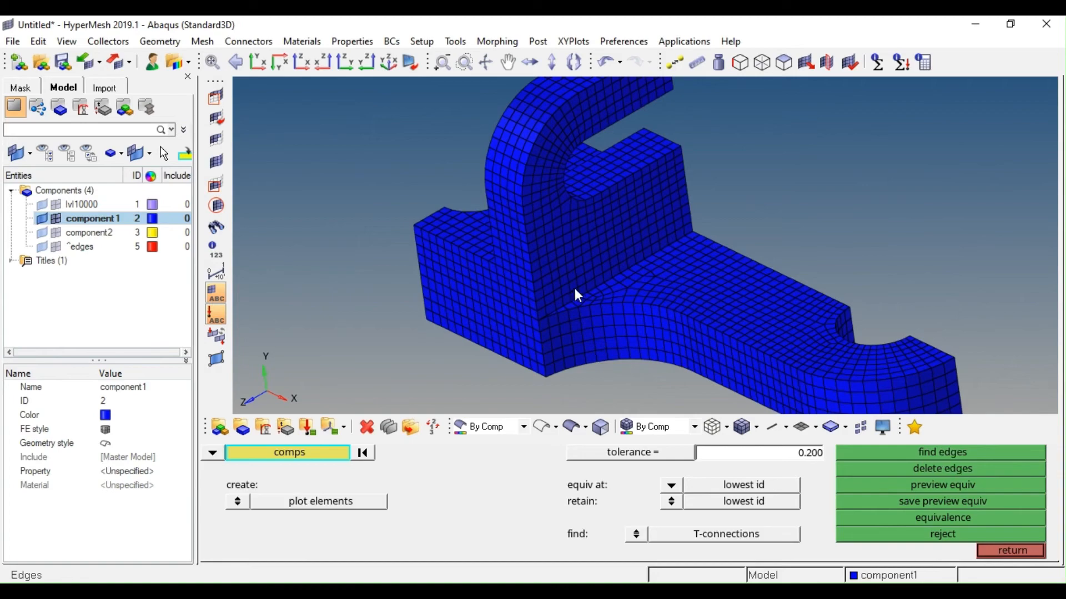
left_click(575, 288)
left_click(951, 486)
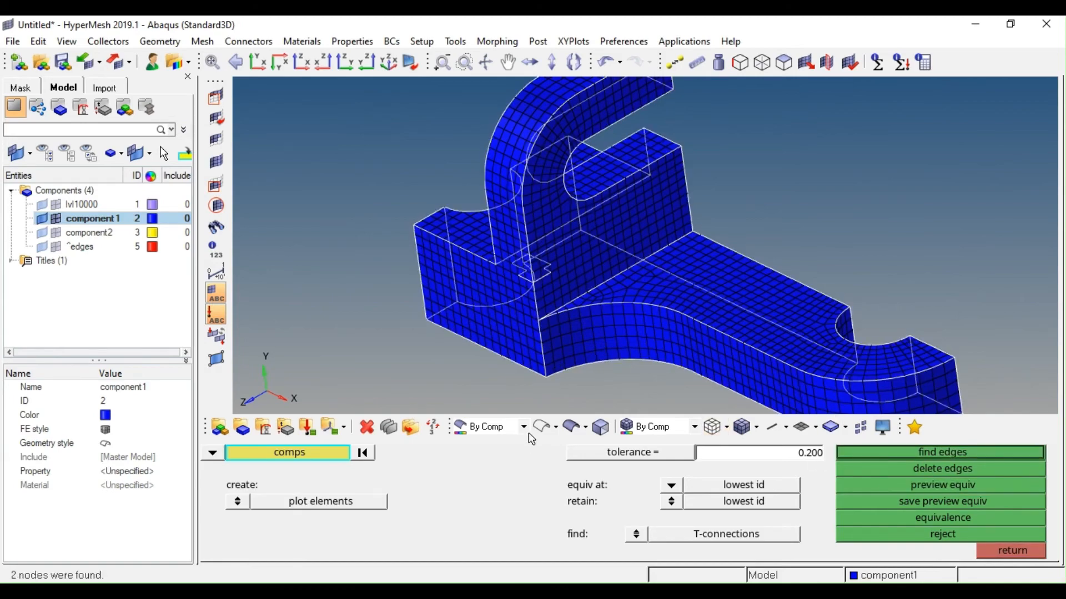
left_click(709, 428)
scroll(531, 280, "up", 5)
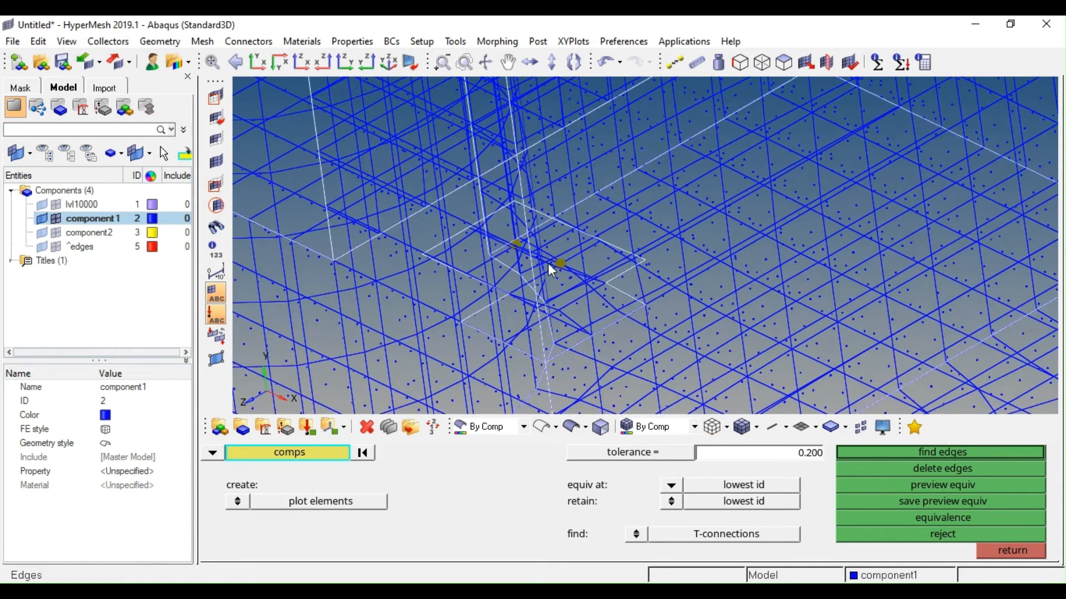
left_click_drag(589, 268, 629, 278, "ctrl")
right_click_drag(668, 329, 541, 250, "ctrl")
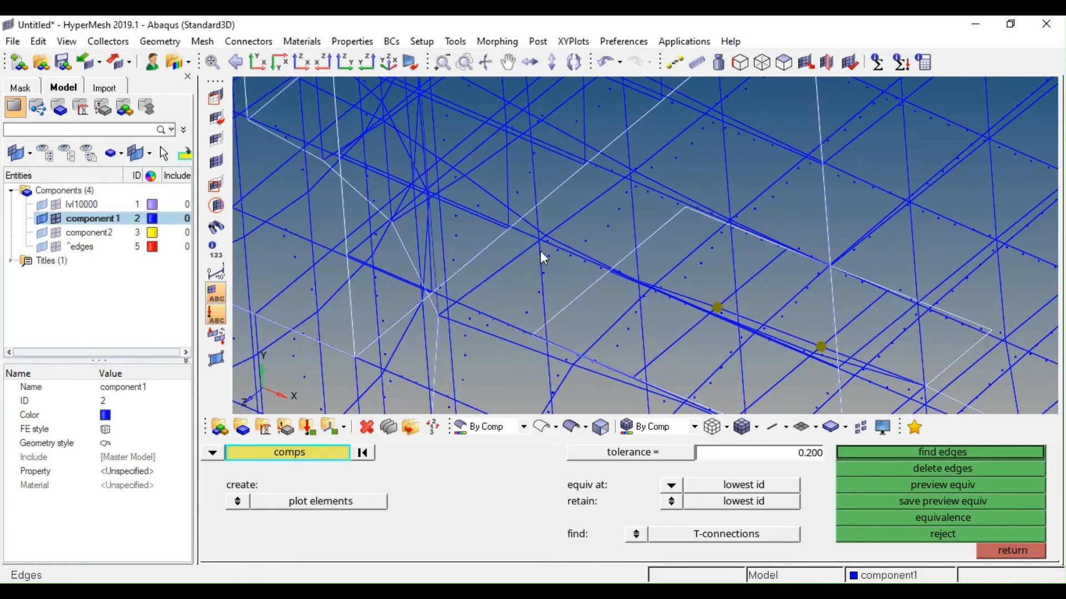
scroll(541, 251, "down", 4)
left_click_drag(580, 278, 788, 311, "ctrl")
left_click(951, 518)
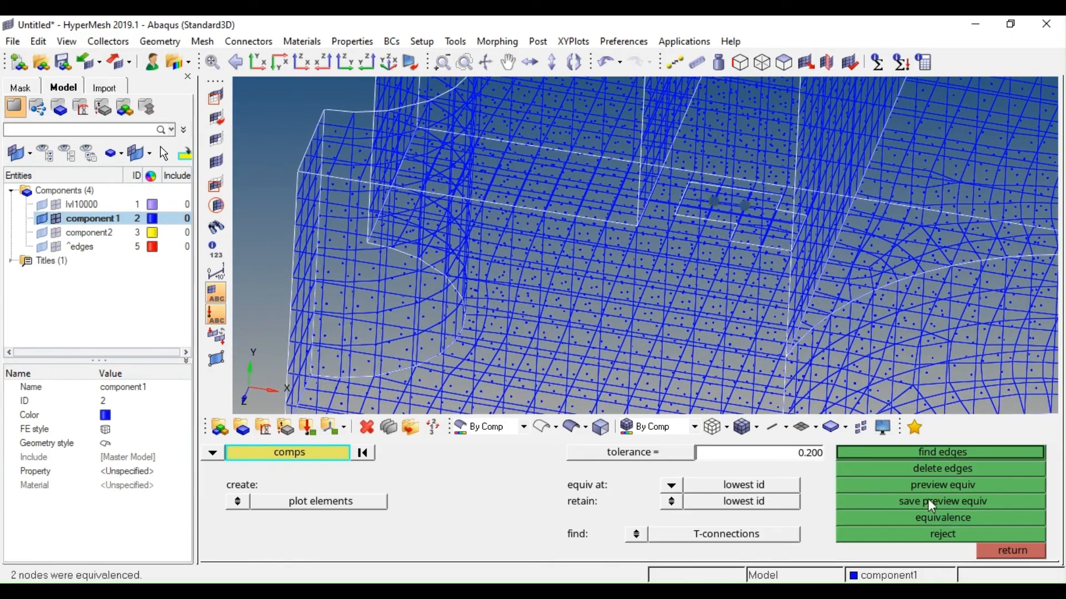
Try to replace the remaining offset node at the arm-base corner with its neighbouring node, with equivalence enabled
scroll(777, 233, "up", 6)
scroll(734, 214, "down", 10)
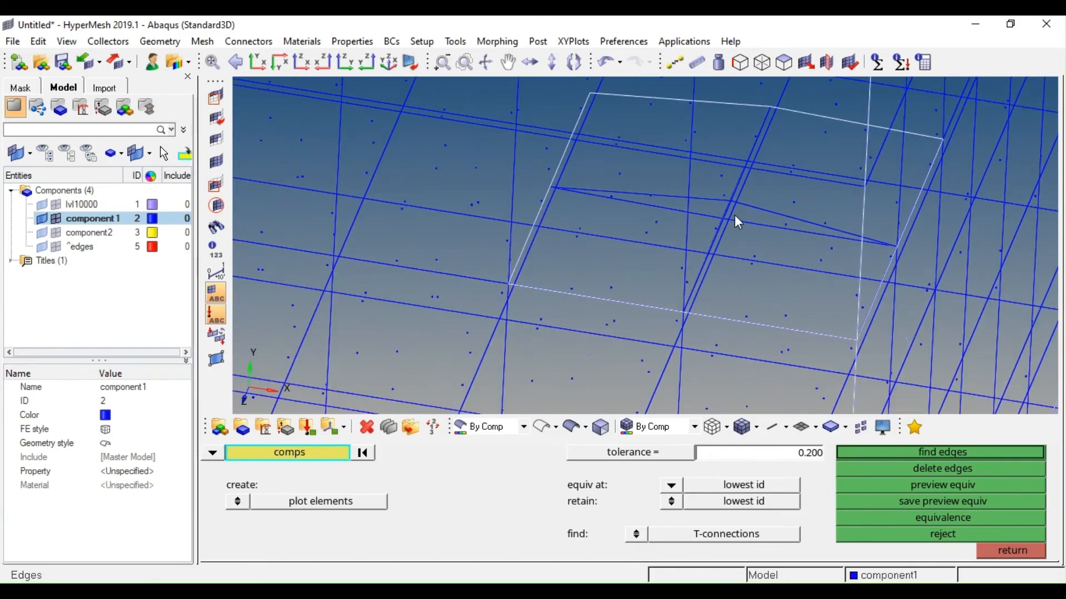
scroll(735, 215, "up", 10)
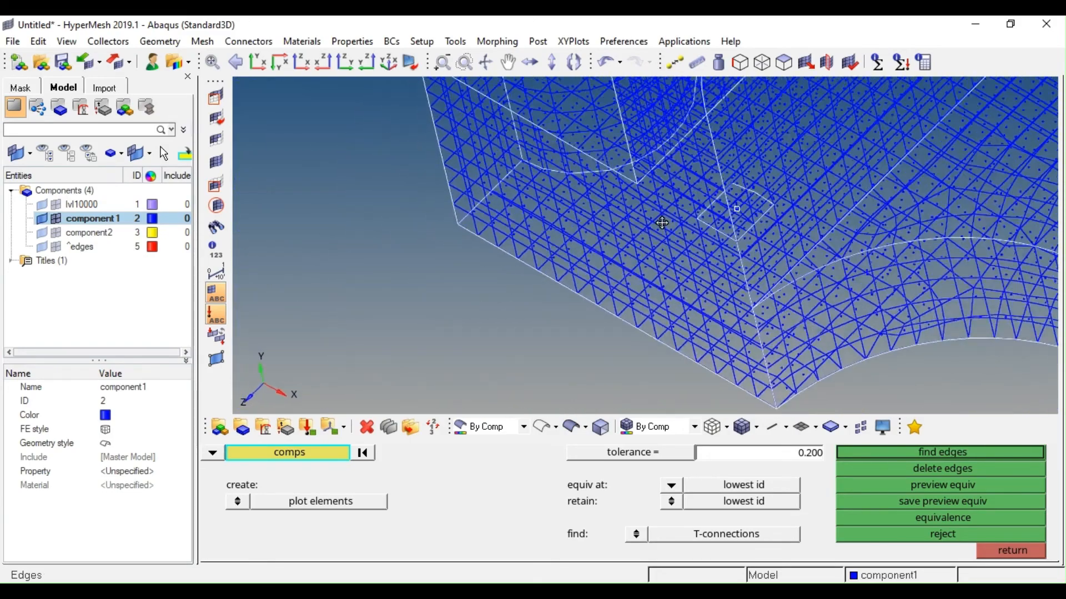
scroll(777, 210, "up", 3)
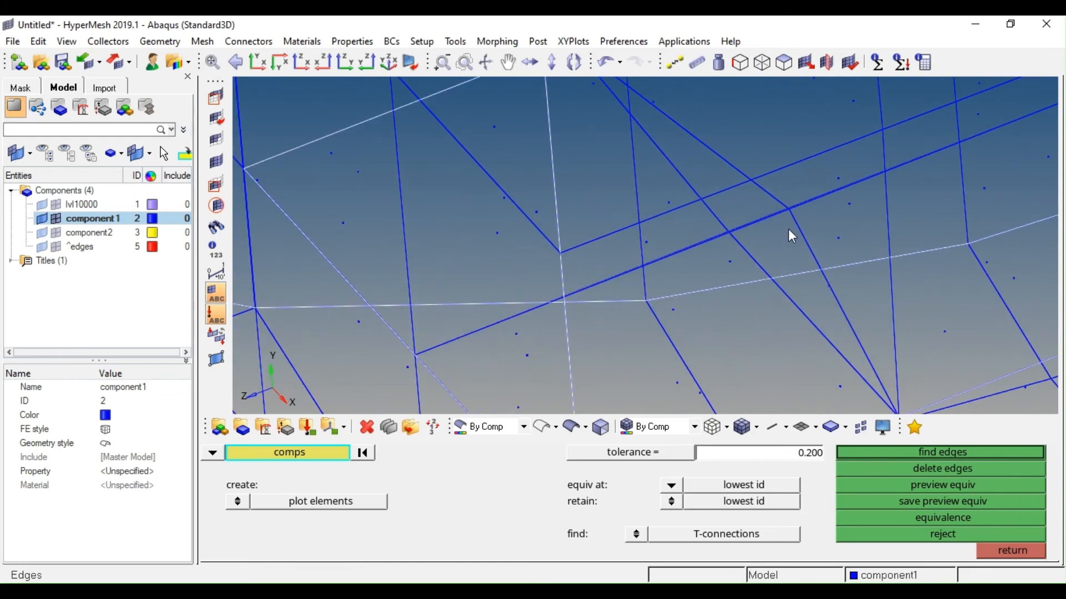
key("F3")
left_click(788, 210)
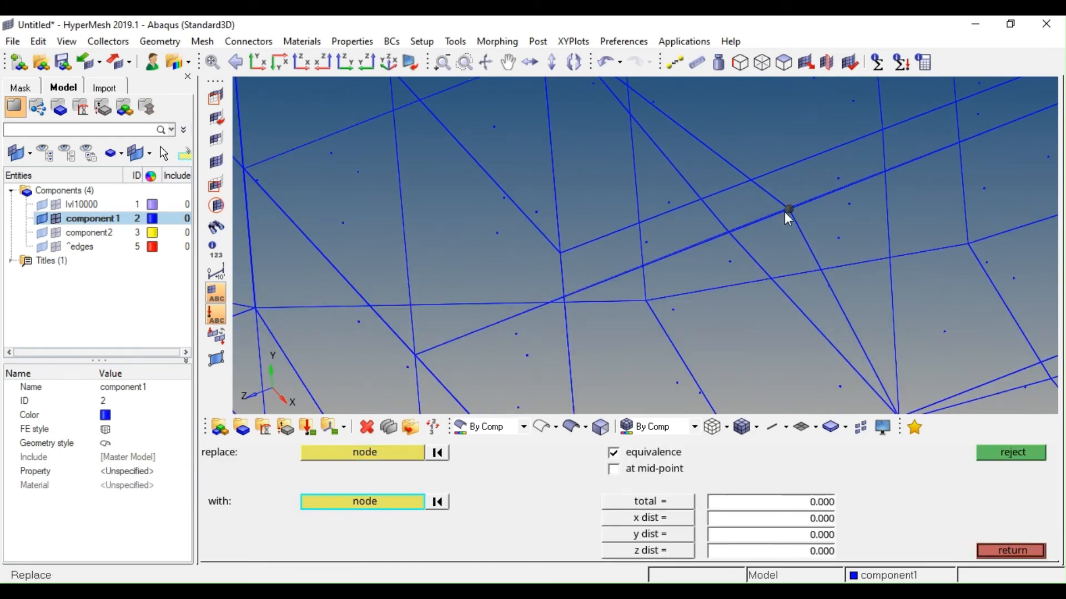
left_click(733, 233)
scroll(732, 235, "down", 10)
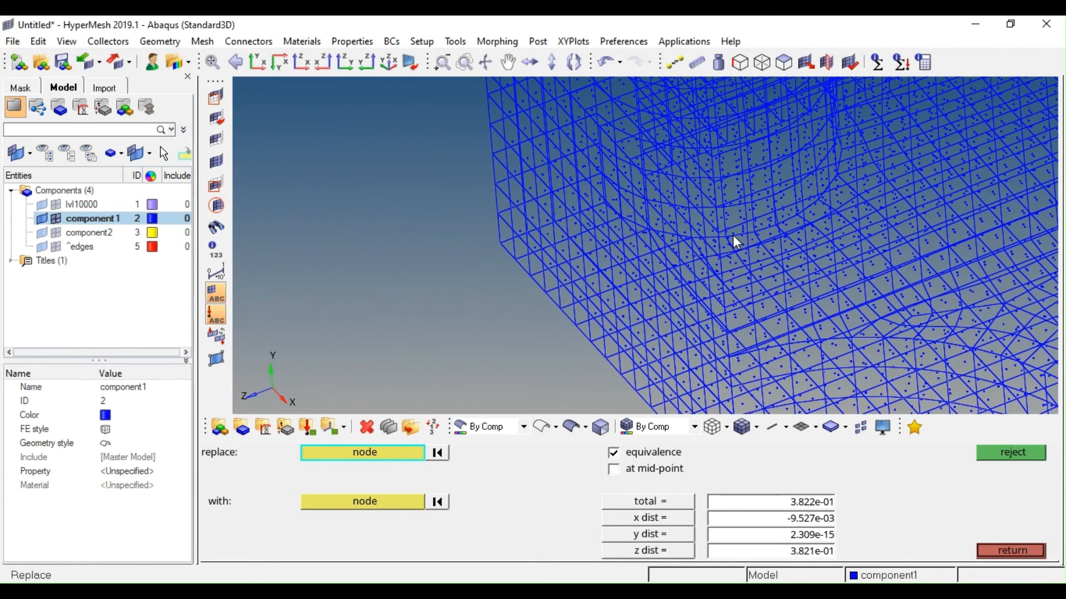
scroll(737, 248, "down", 5)
key("q")
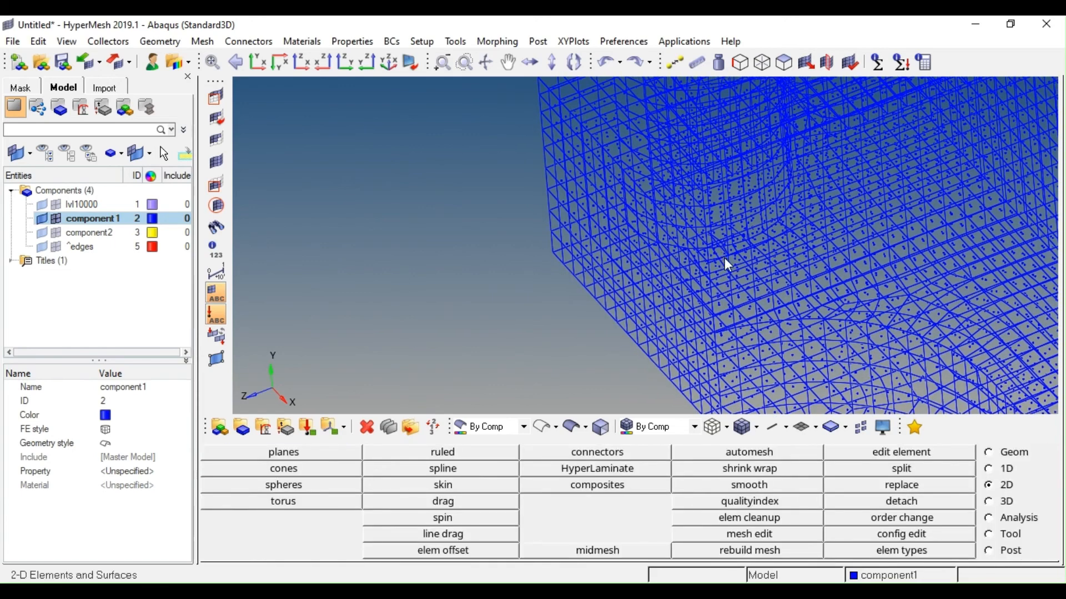
Restore shaded elements and try masking the block of elements around the arm's lower corner
left_click(740, 429)
scroll(720, 271, "up", 5)
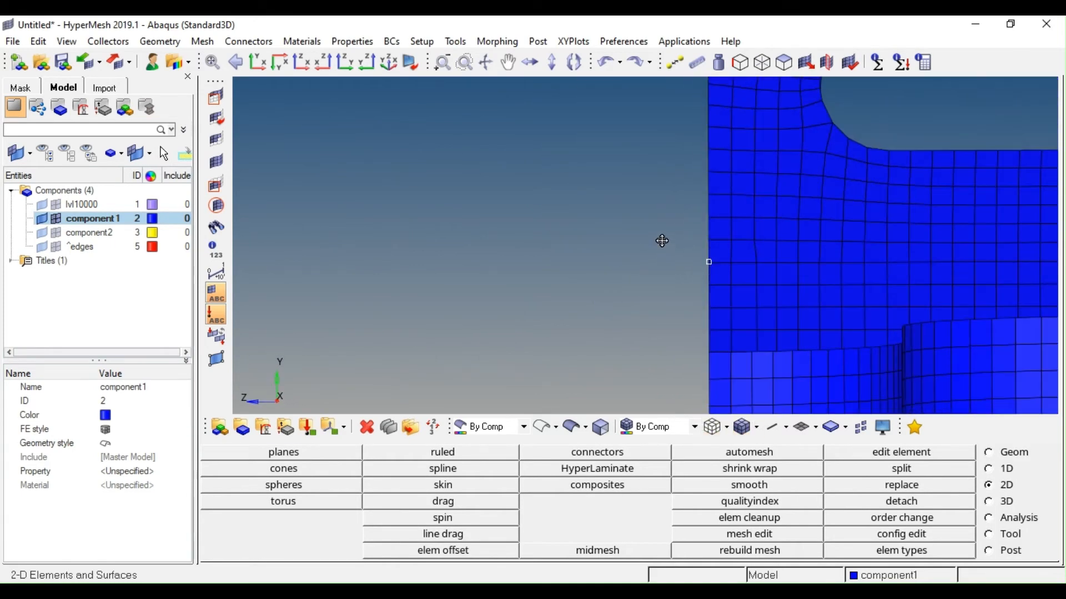
scroll(762, 247, "up", 2)
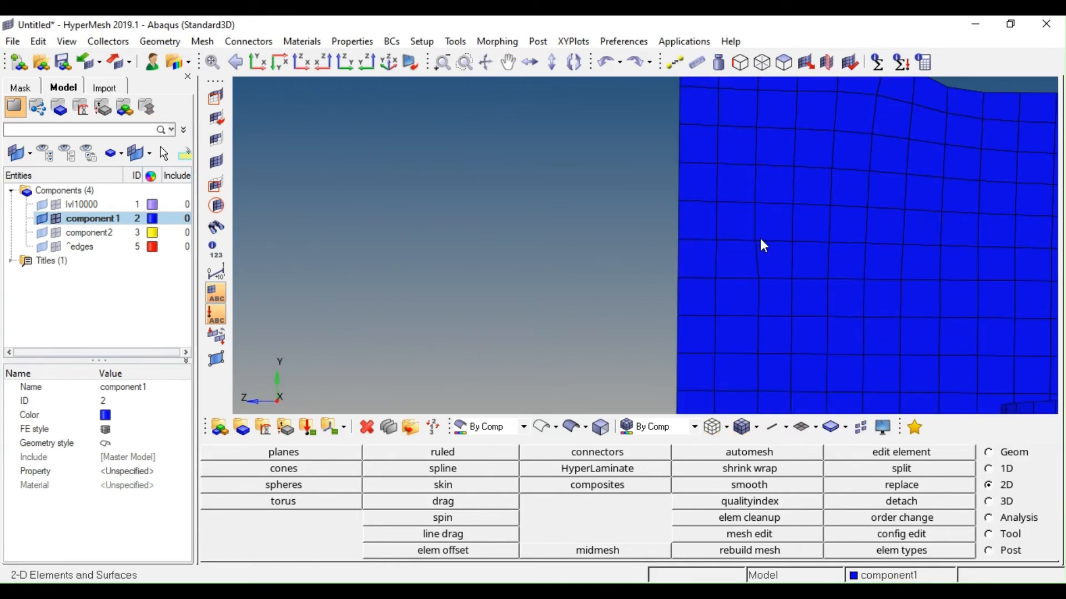
key("F5")
left_click_drag(848, 149, 675, 271, "shift")
middle_click(774, 258)
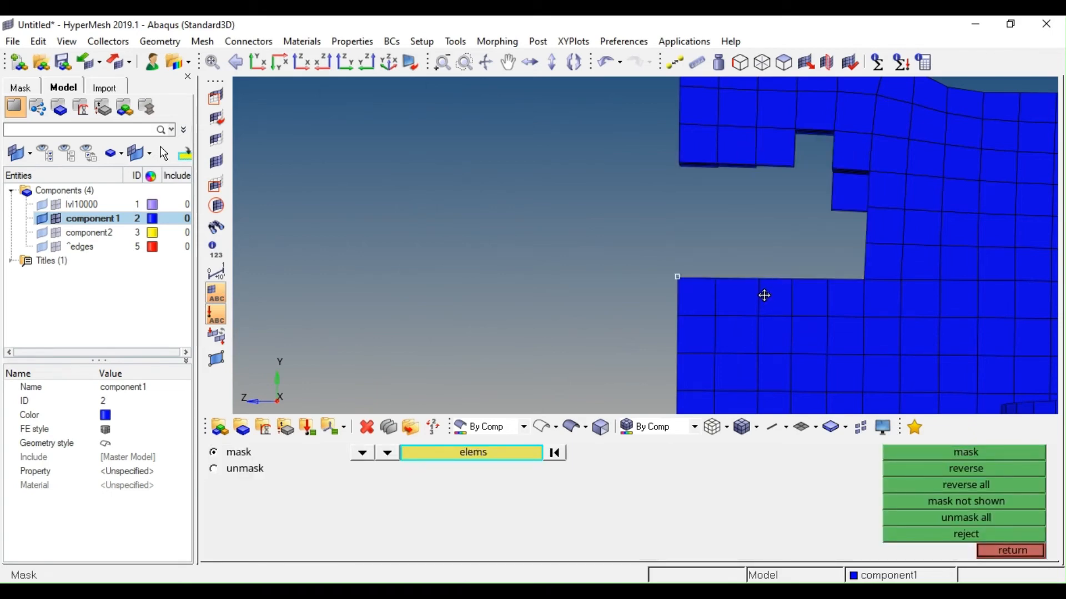
left_click_drag(764, 295, 835, 329, "ctrl")
scroll(762, 267, "up", 3)
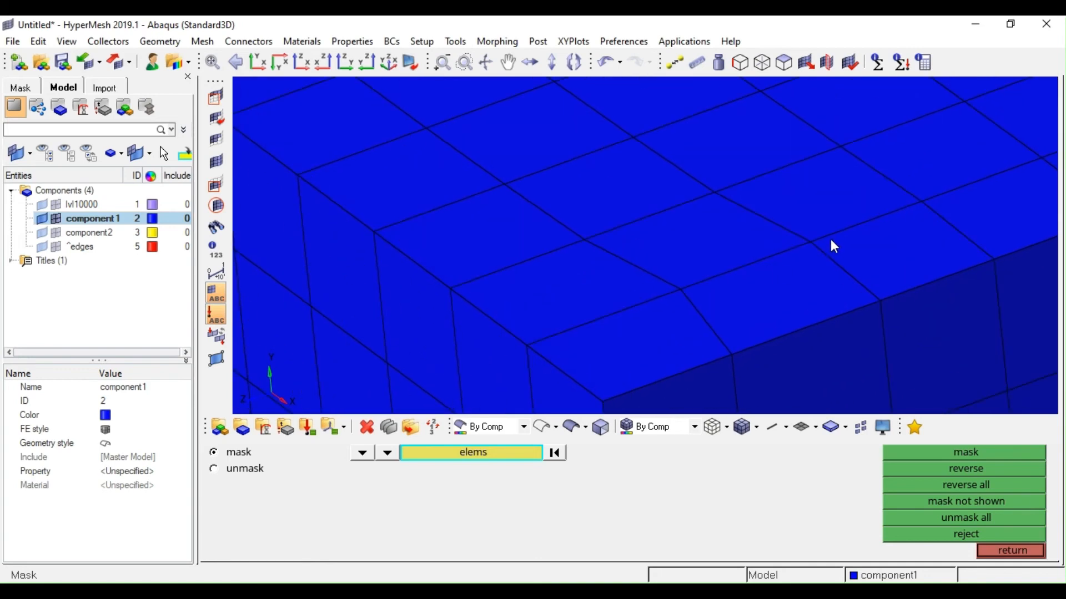
key("ctrl+z")
scroll(809, 250, "down", 3)
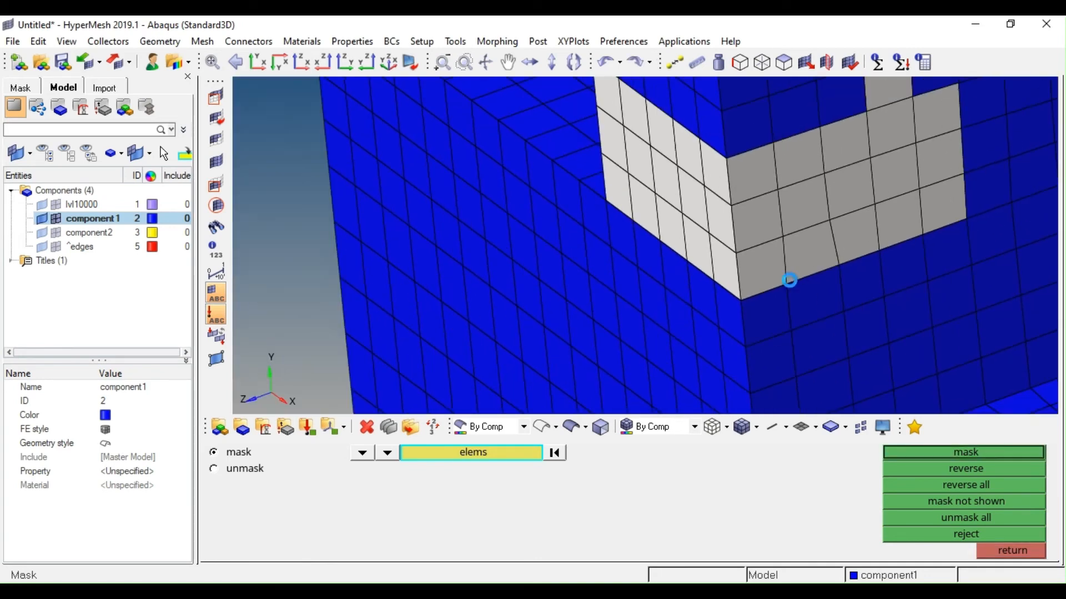
Isolate the elements around the distorted corner node at the arm-base junction by masking all other elements
left_click_drag(790, 281, 911, 317, "ctrl")
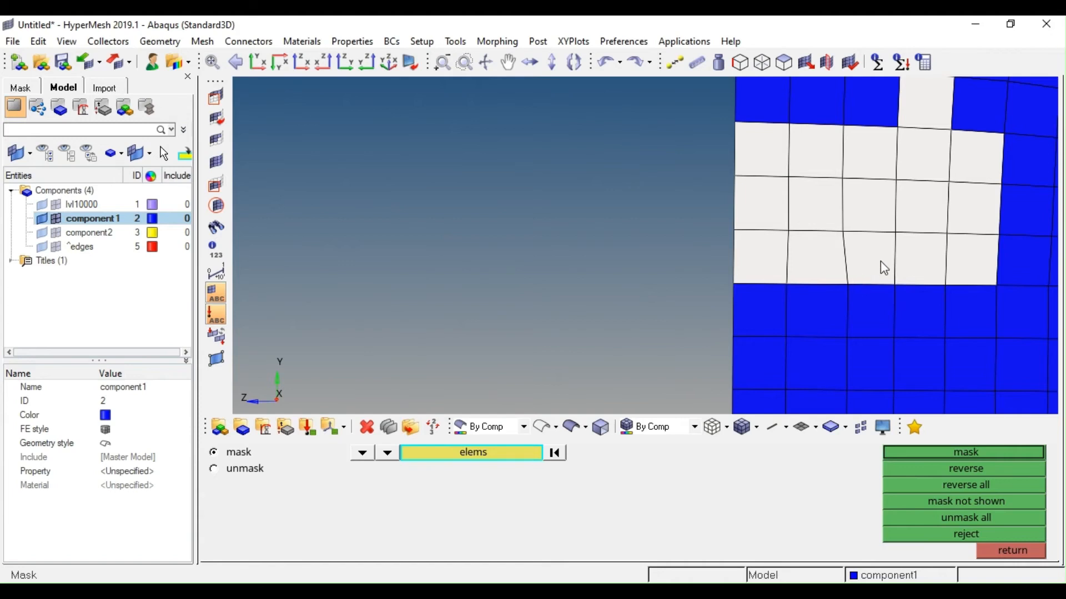
key("Escape")
key("F5")
left_click_drag(930, 227, 694, 336, "shift")
left_click(503, 452)
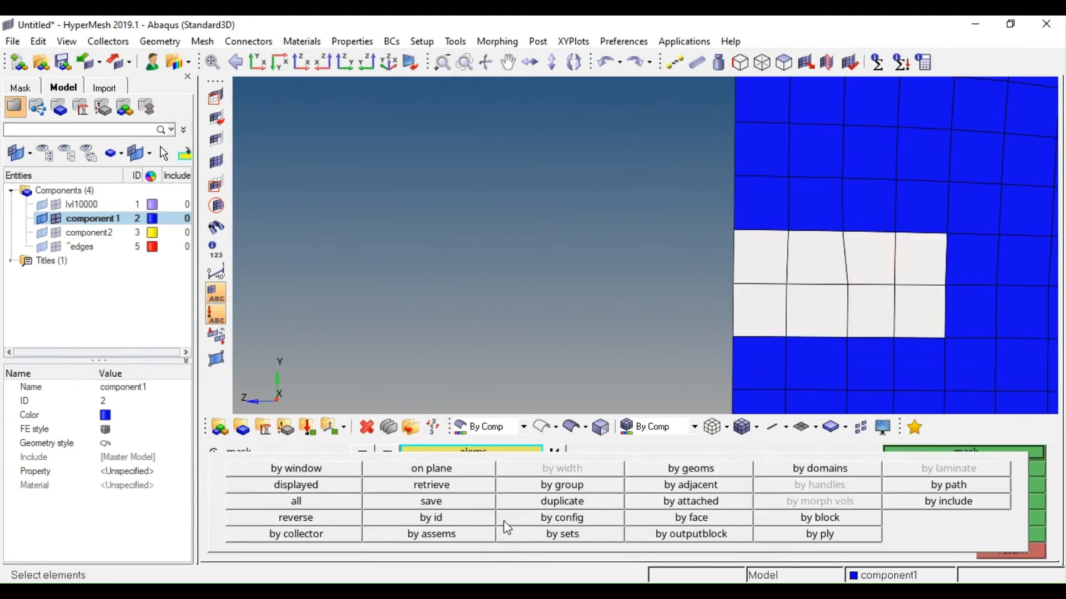
left_click(322, 522)
middle_click(753, 275)
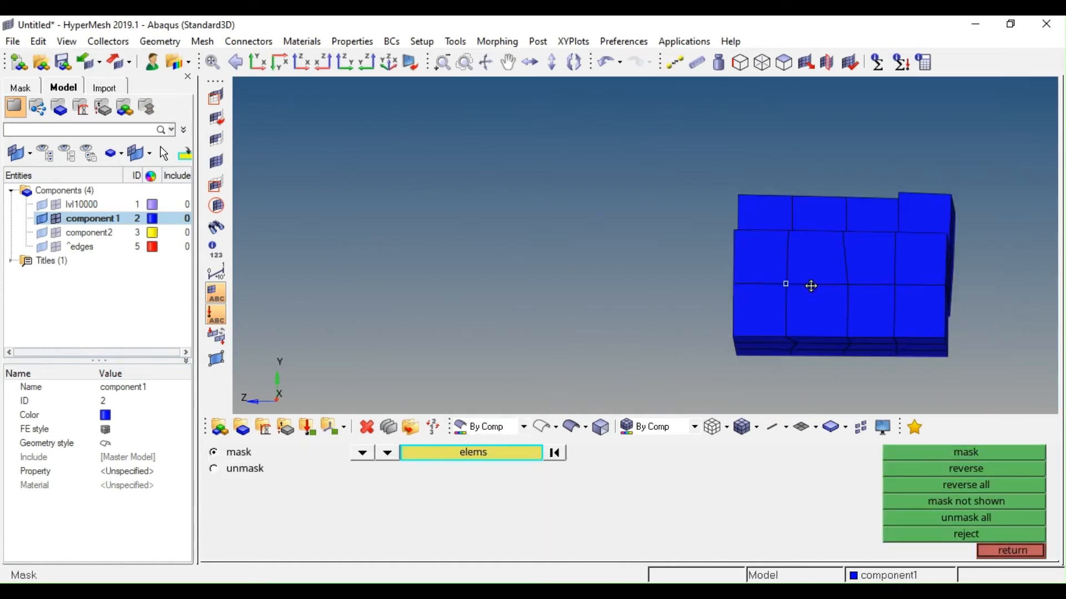
left_click_drag(811, 285, 840, 312, "ctrl")
Preview component1's equivalence nodes at a tolerance of 0.200 and again at 5
key("shift+F3")
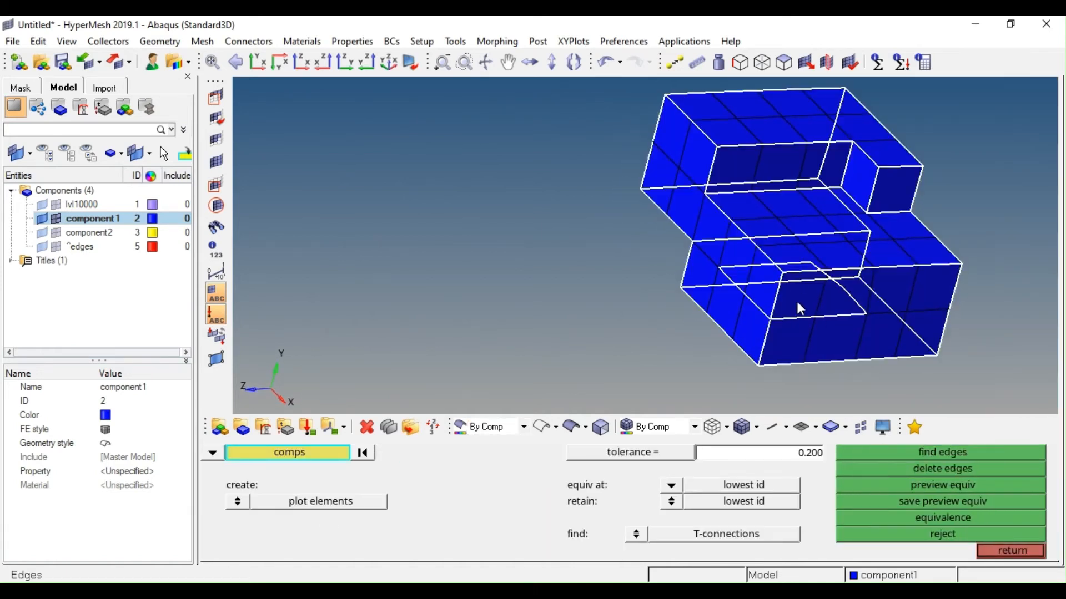
left_click(946, 484)
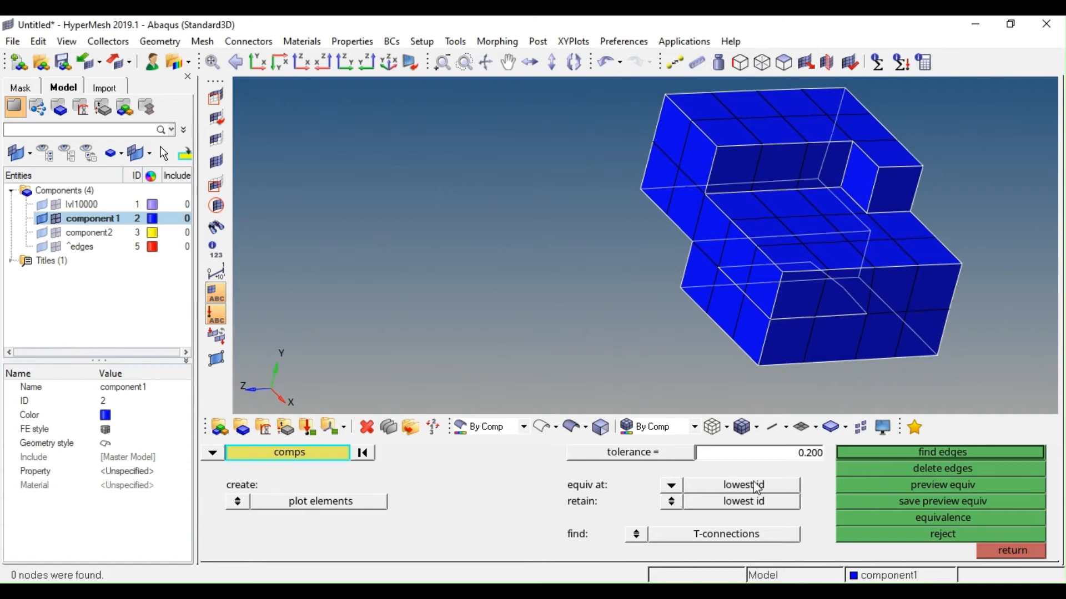
left_click(783, 452)
type("5")
left_click(928, 481)
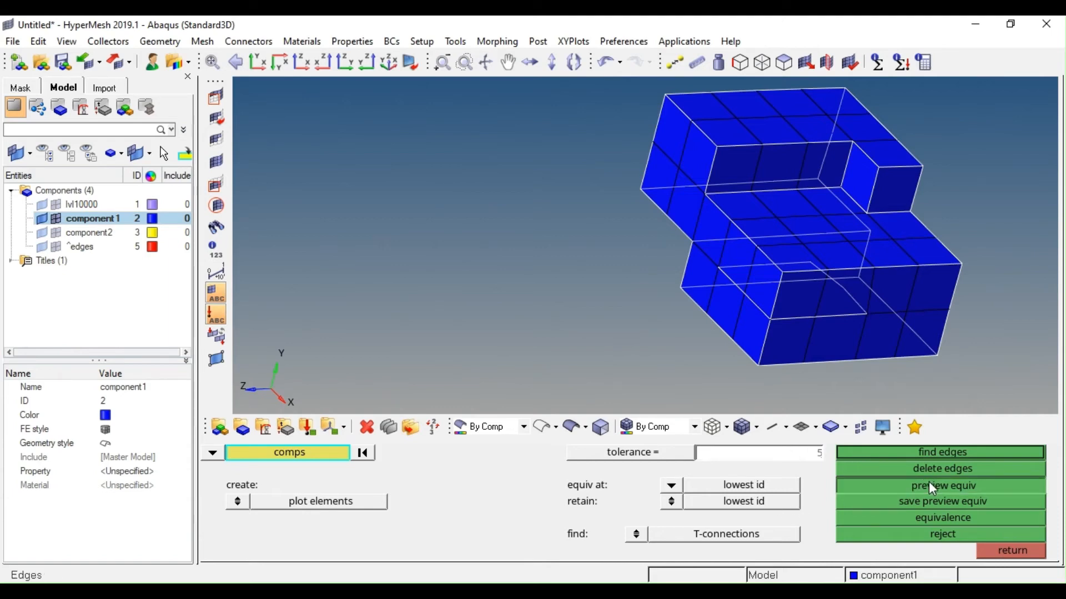
Set the edge check's tolerance to 0.5, switch its selection to elements, and clear the preview markers and edges
left_click(791, 451)
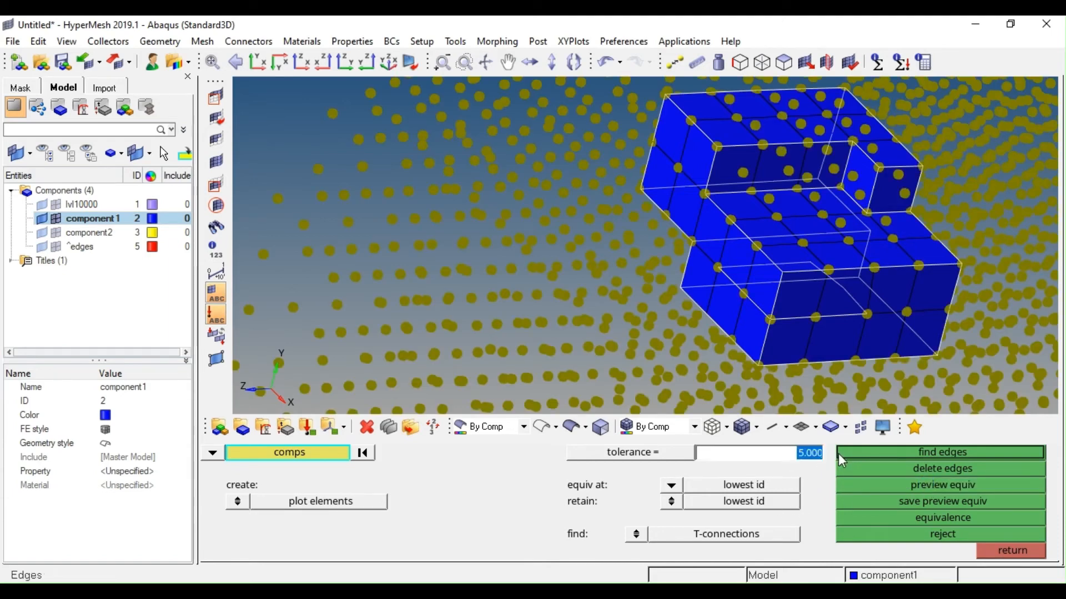
type(".5")
left_click(212, 454)
left_click(257, 468)
scroll(616, 205, "down", 3)
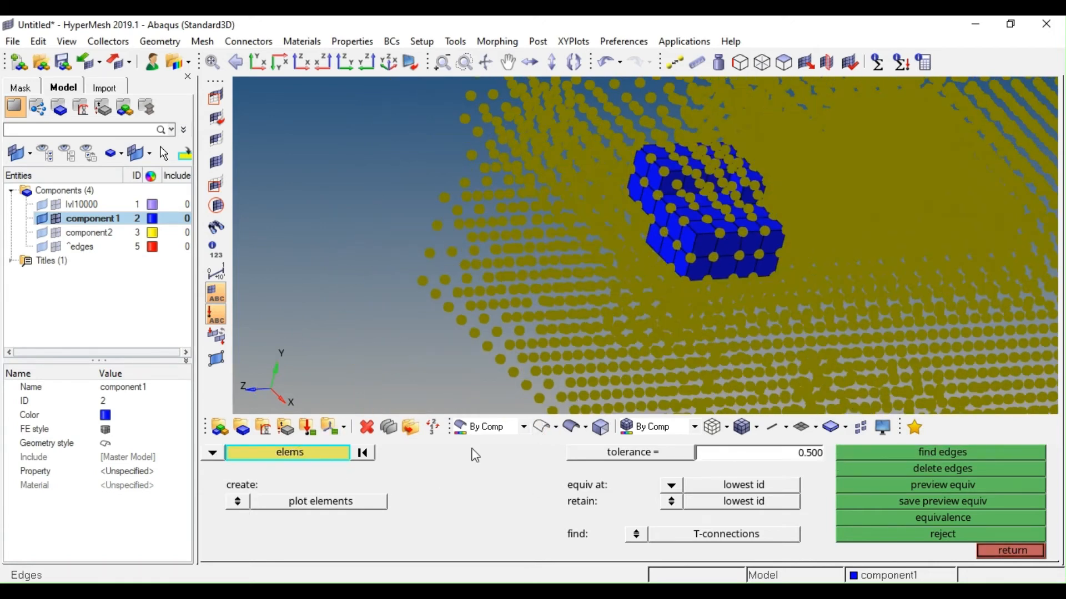
left_click(910, 468)
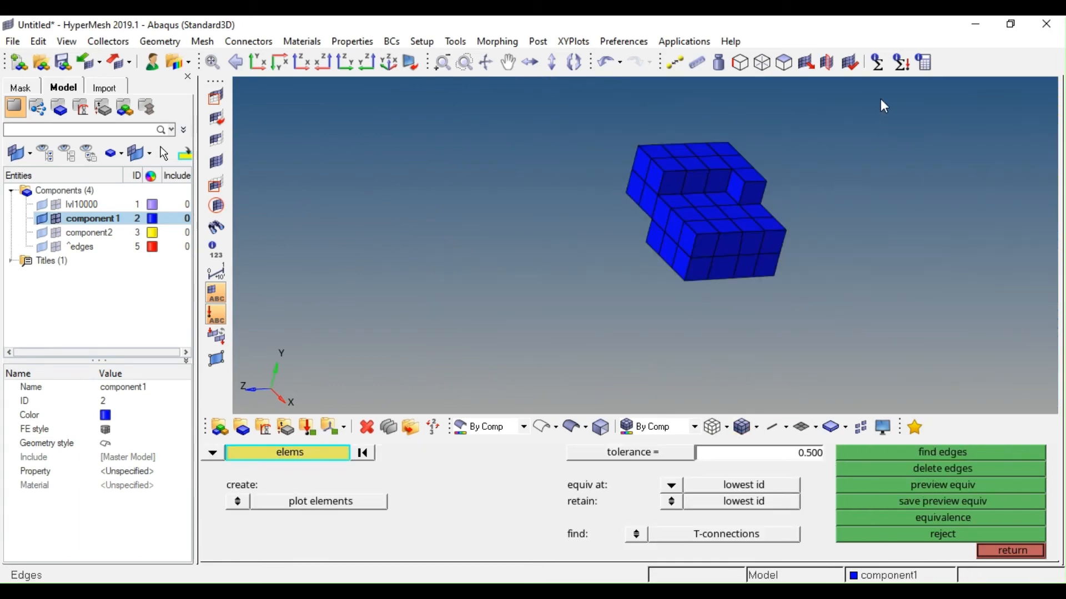
Preview the duplicate nodes of the isolated corner elements, check them in wireframe, and equivalence them
left_click_drag(881, 101, 562, 366, "shift")
left_click(914, 486)
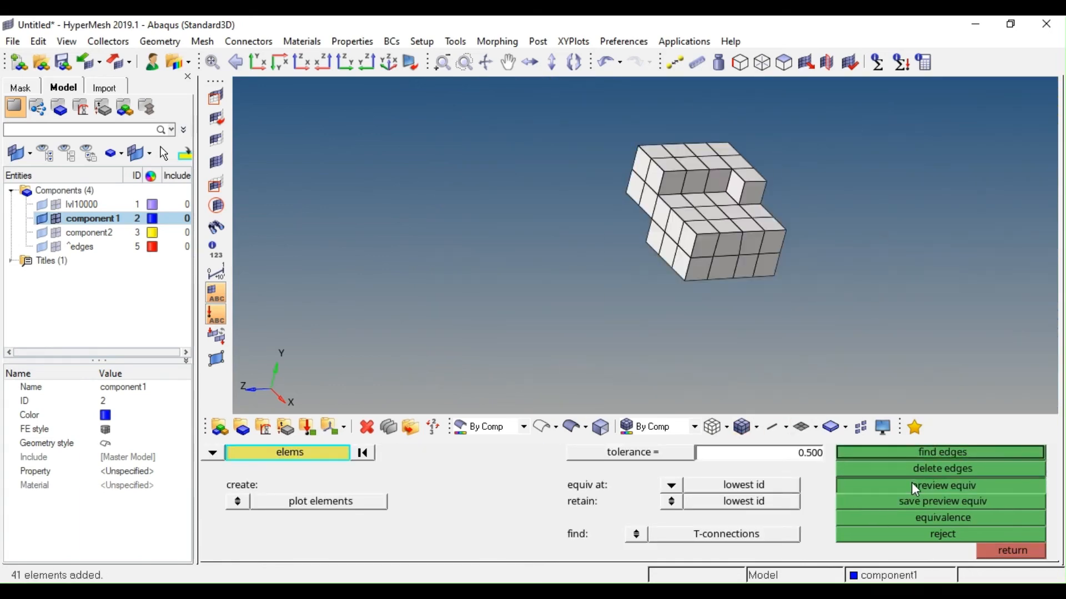
scroll(744, 269, "up", 2)
left_click(717, 434)
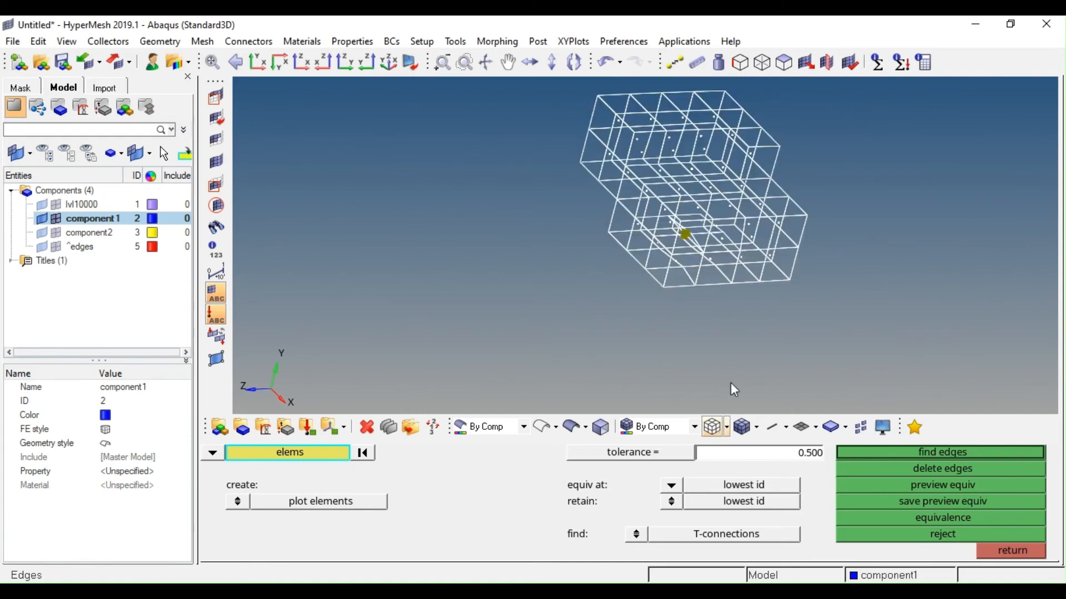
scroll(692, 236, "up", 4)
left_click_drag(661, 239, 633, 235, "ctrl")
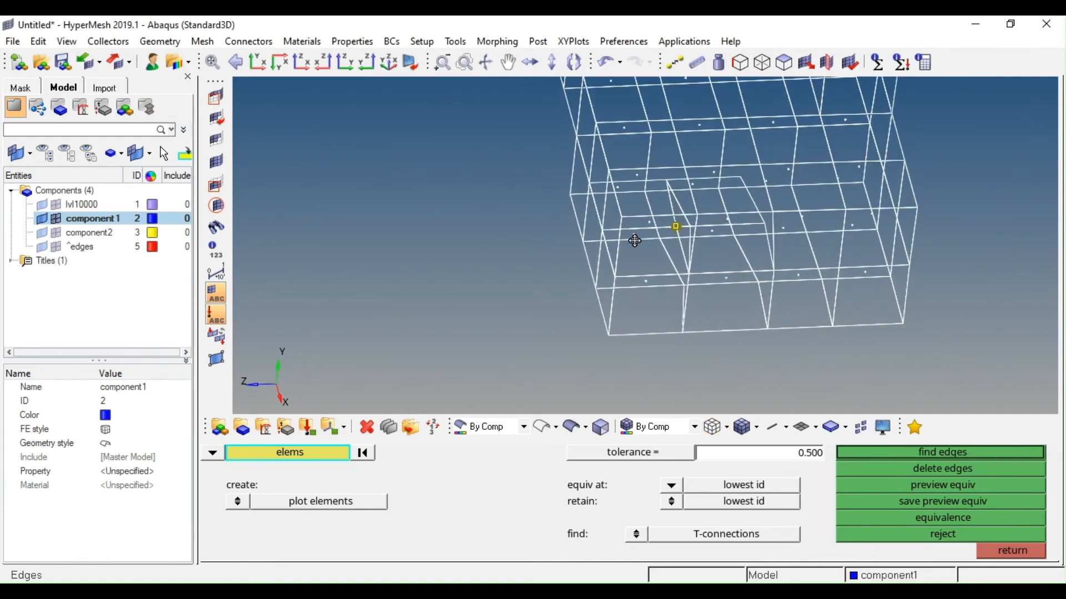
left_click(939, 518)
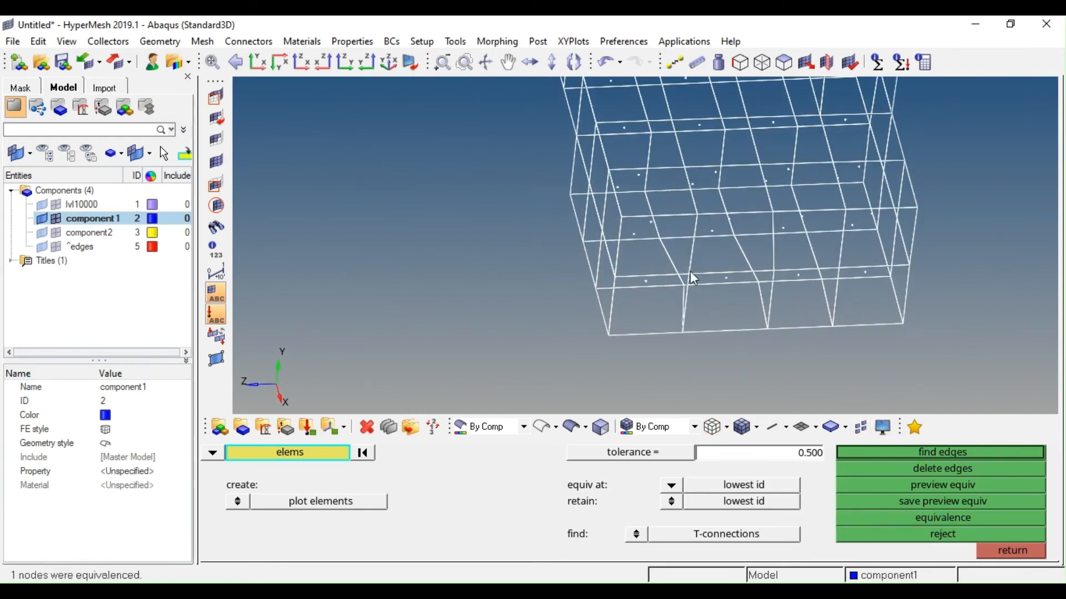
Redisplay all of component1's elements and return the bracket mesh to shaded display
mouse_move(677, 260)
left_mouse_down("ctrl")
mouse_move(684, 235)
mouse_move(747, 236)
mouse_move(716, 239)
left_mouse_up("ctrl")
key("Escape")
left_click(53, 218)
left_click(53, 218)
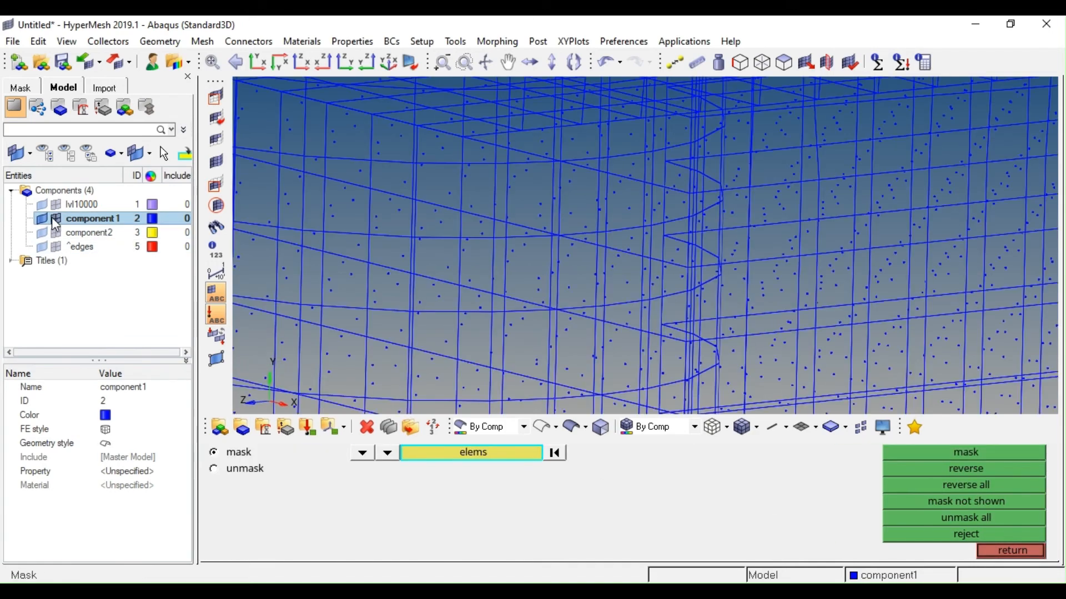
scroll(598, 187, "down", 3, "ctrl")
scroll(598, 189, "down", 3)
left_click(748, 431)
scroll(715, 280, "down", 5, "ctrl")
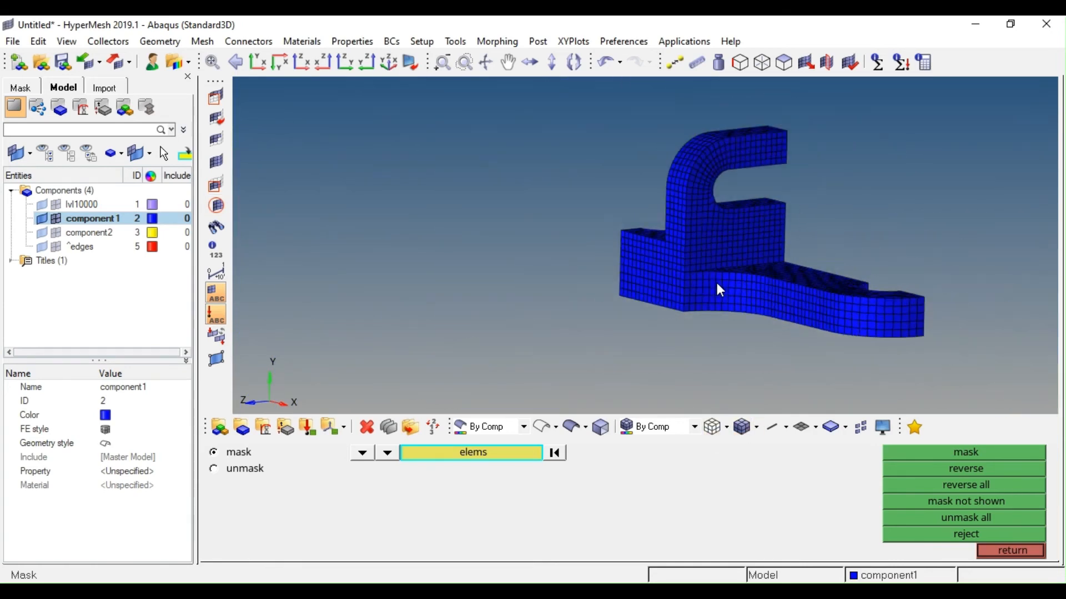
mouse_move(707, 274)
left_mouse_down("ctrl")
mouse_move(750, 314)
mouse_move(717, 308)
left_mouse_up("ctrl")
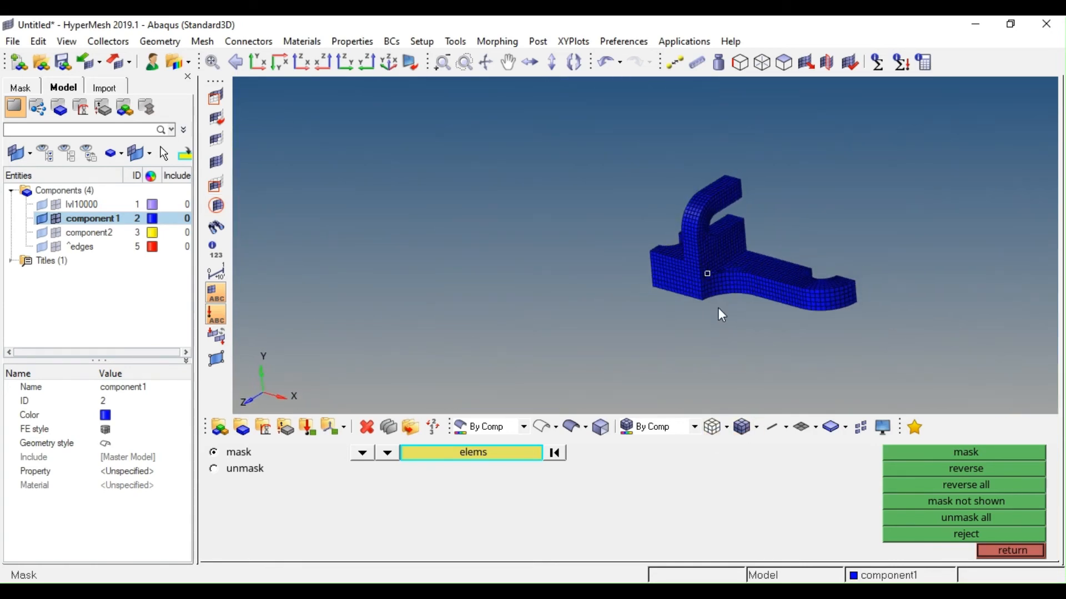
key("Escape")
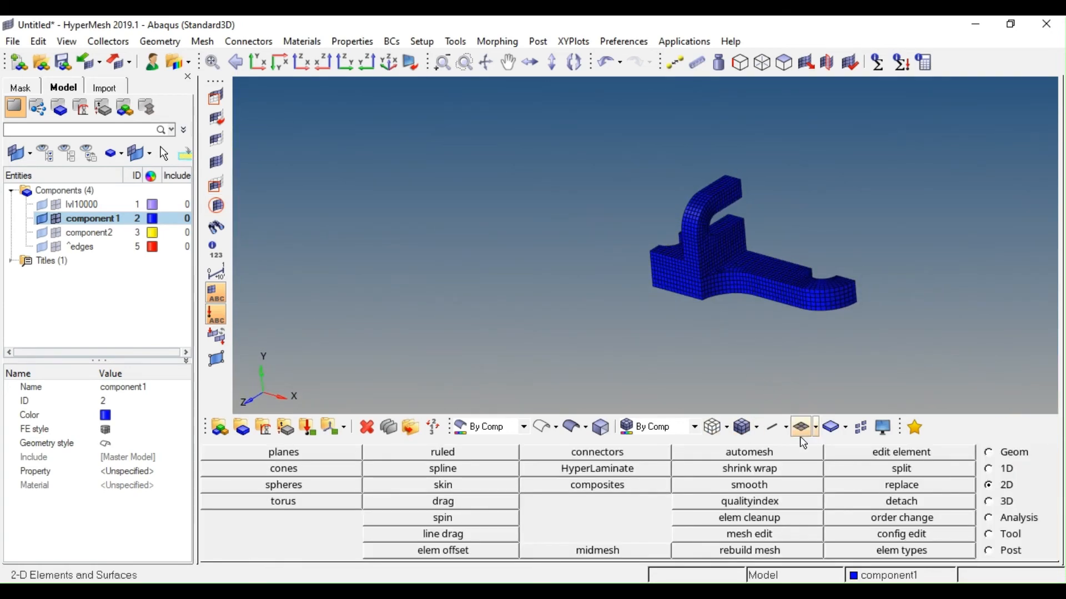
Generate the exterior faces of component1's solid mesh
left_click(783, 62)
left_click(711, 264)
middle_click(733, 268)
right_click_drag(801, 285, 723, 305, "ctrl")
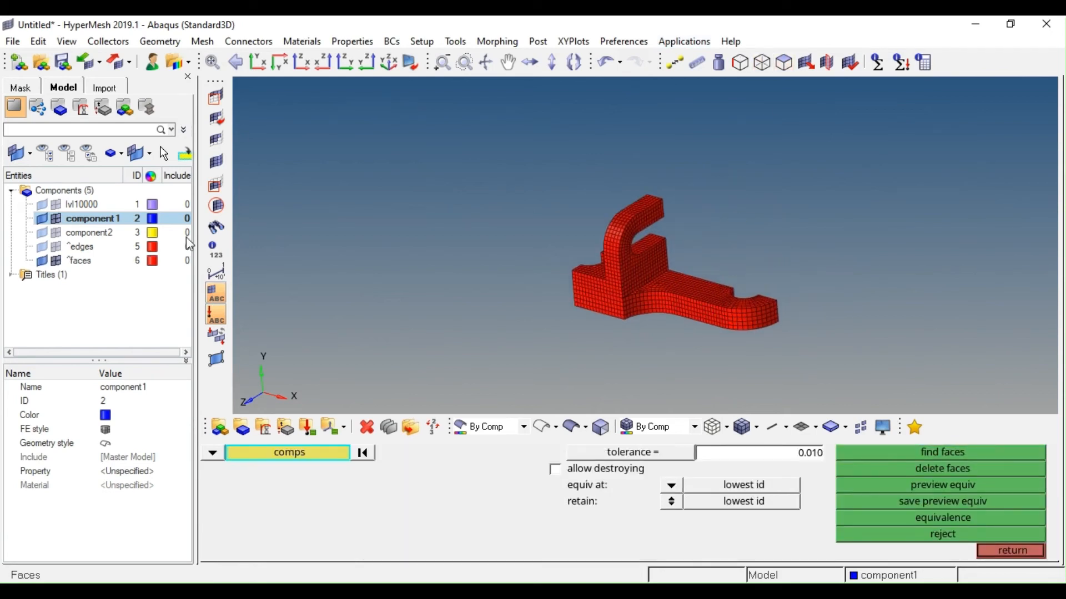
Check all the exterior face elements for T-connections and free edges, and delete the temporary faces
right_click_drag(857, 324, 807, 339, "ctrl")
key("shift+F3")
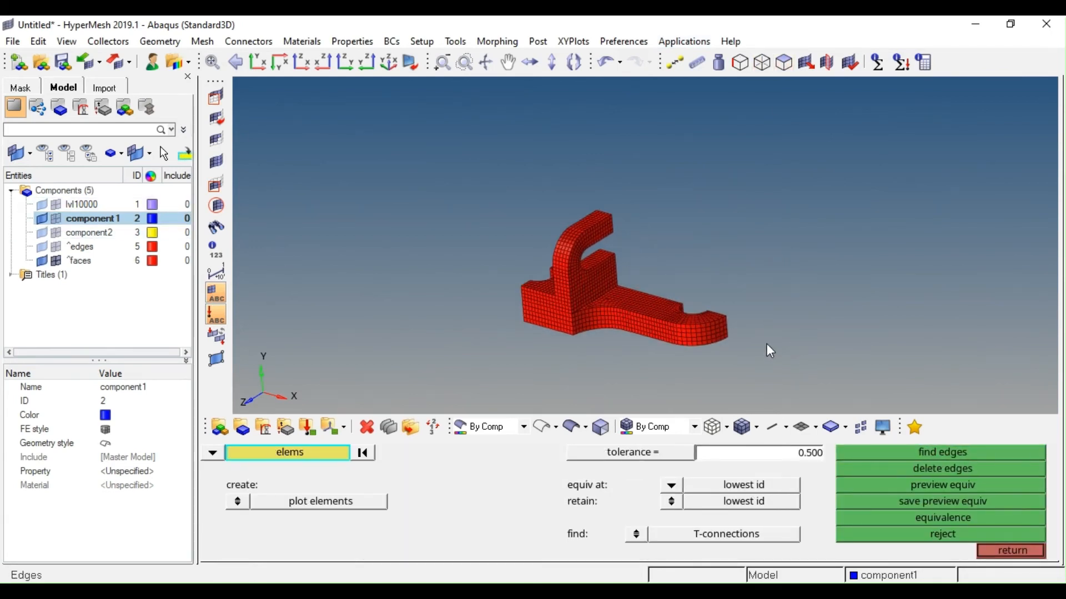
scroll(688, 328, "down", 3, "ctrl")
left_click_drag(767, 209, 561, 364, "shift")
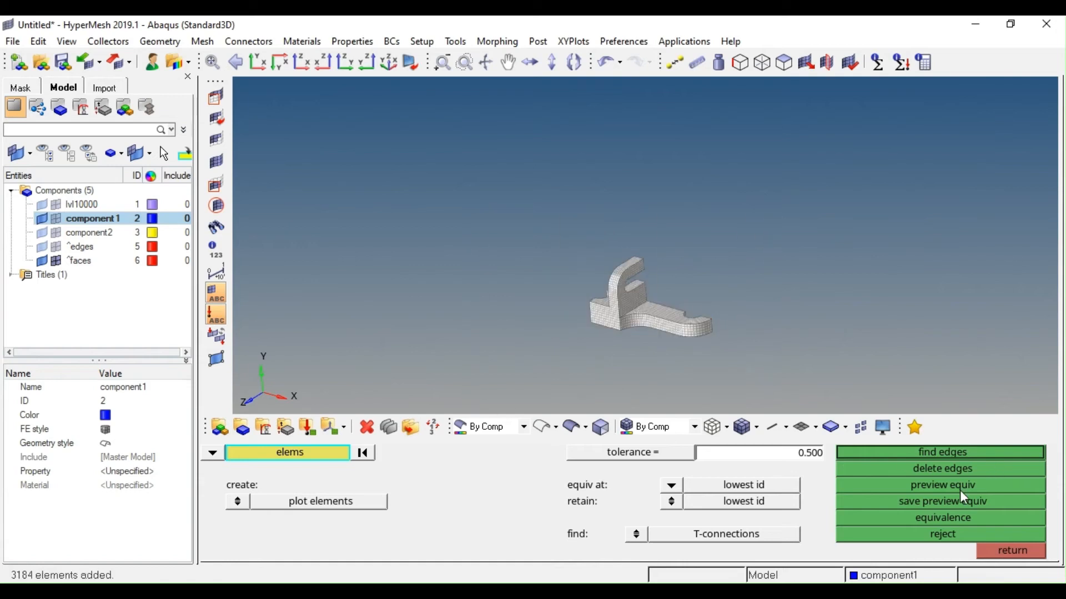
left_click(923, 451)
left_click(637, 534)
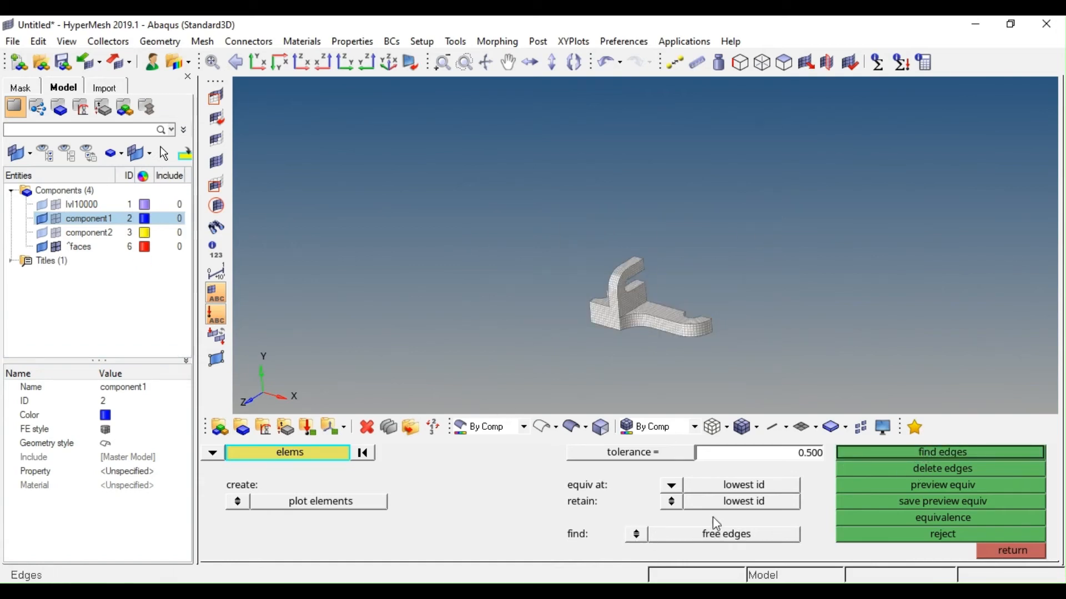
left_click(865, 453)
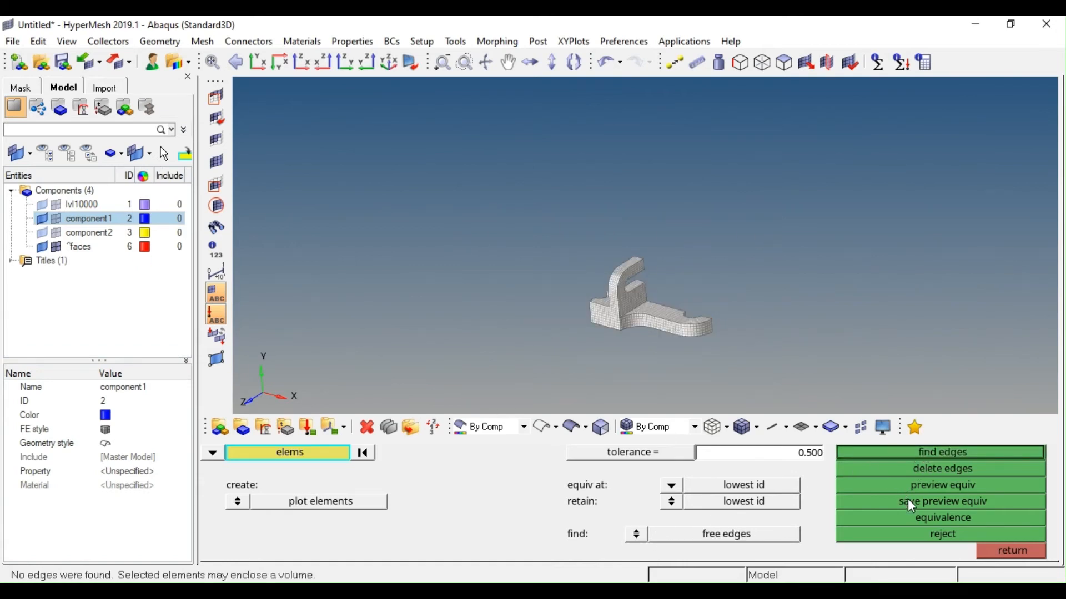
left_click(783, 62)
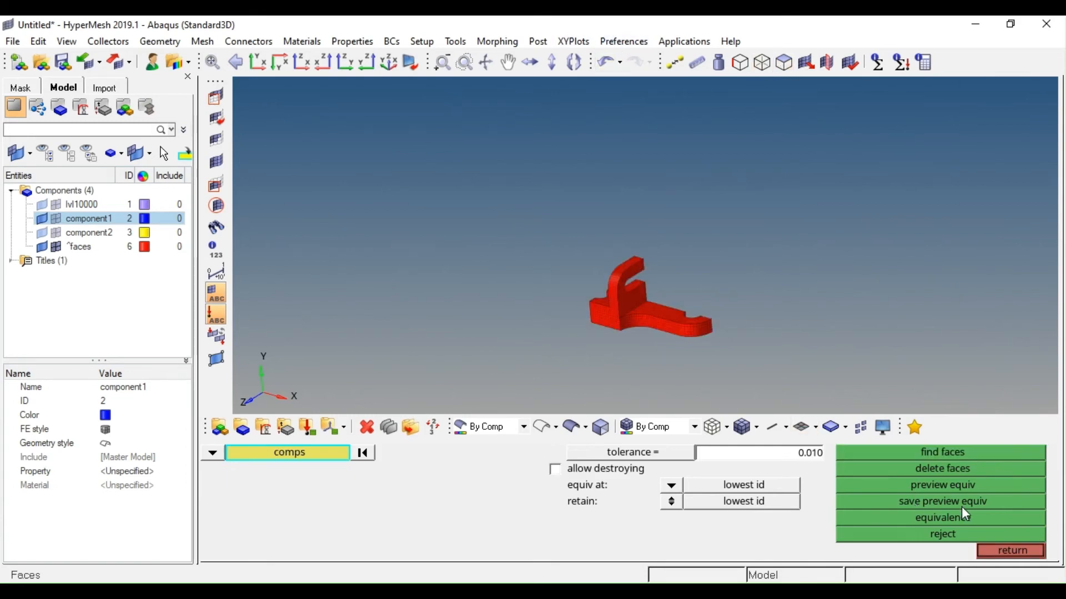
left_click(966, 470)
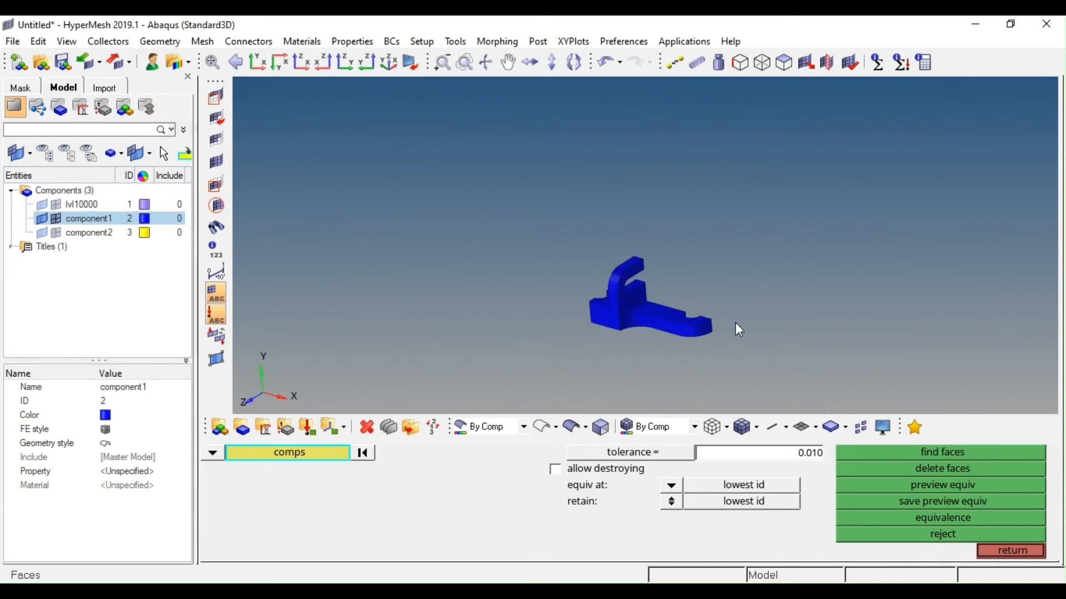
Check the 3D elements for a jacobian below 0.700 and an aspect ratio above 5.000
right_click_drag(735, 323, 666, 315, "ctrl")
scroll(621, 308, "up", 6, "ctrl")
scroll(504, 313, "down", 3, "ctrl")
mouse_move(499, 312)
left_mouse_down("ctrl")
mouse_move(600, 322)
mouse_move(597, 334)
left_mouse_up("ctrl")
key("F10")
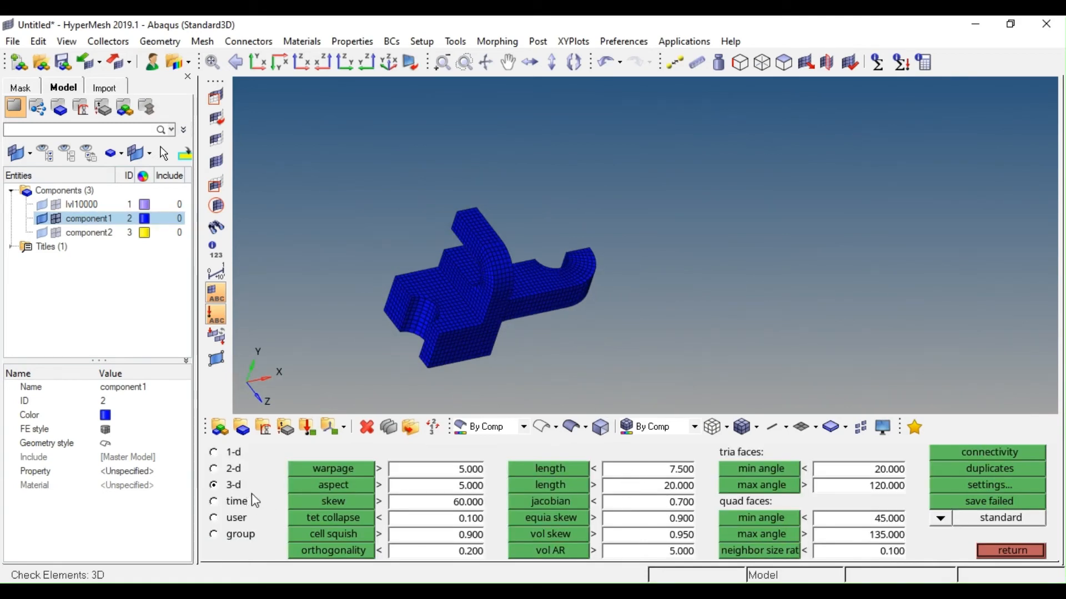
left_click(564, 501)
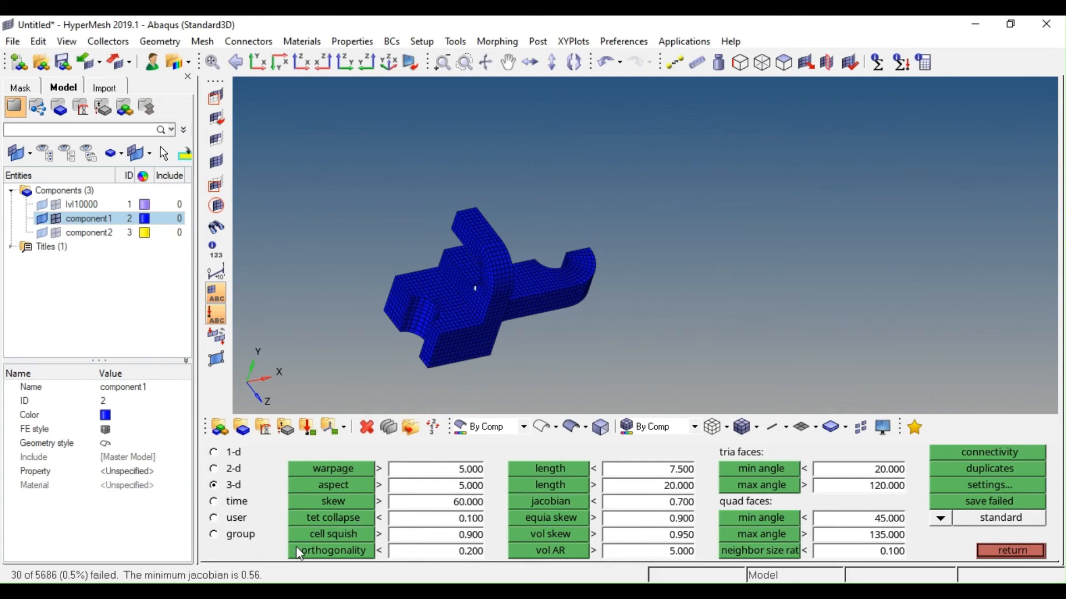
left_click(351, 484)
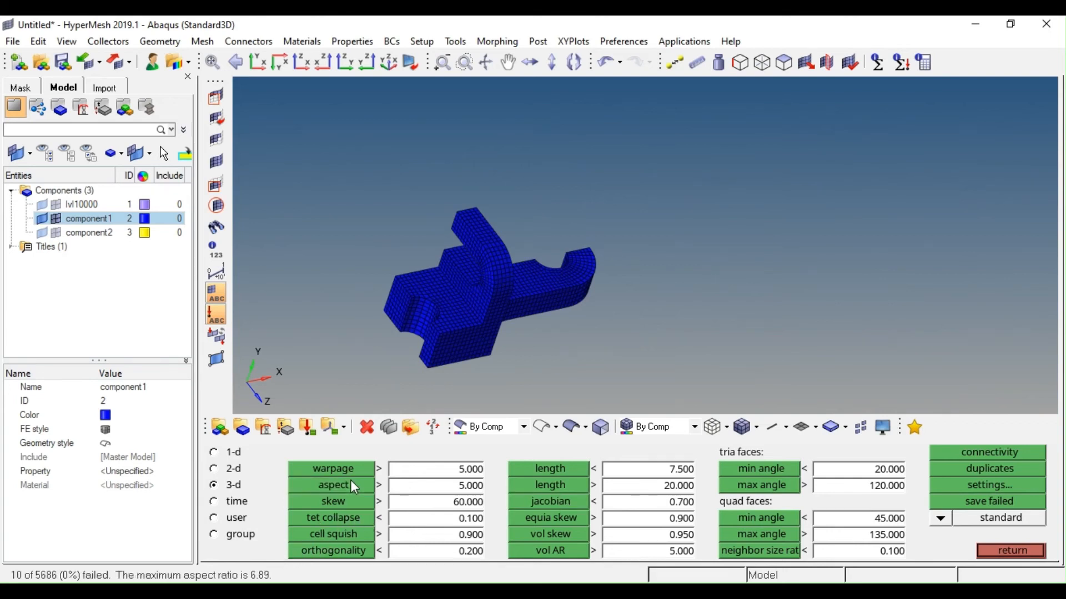
key("Escape")
key("Escape")
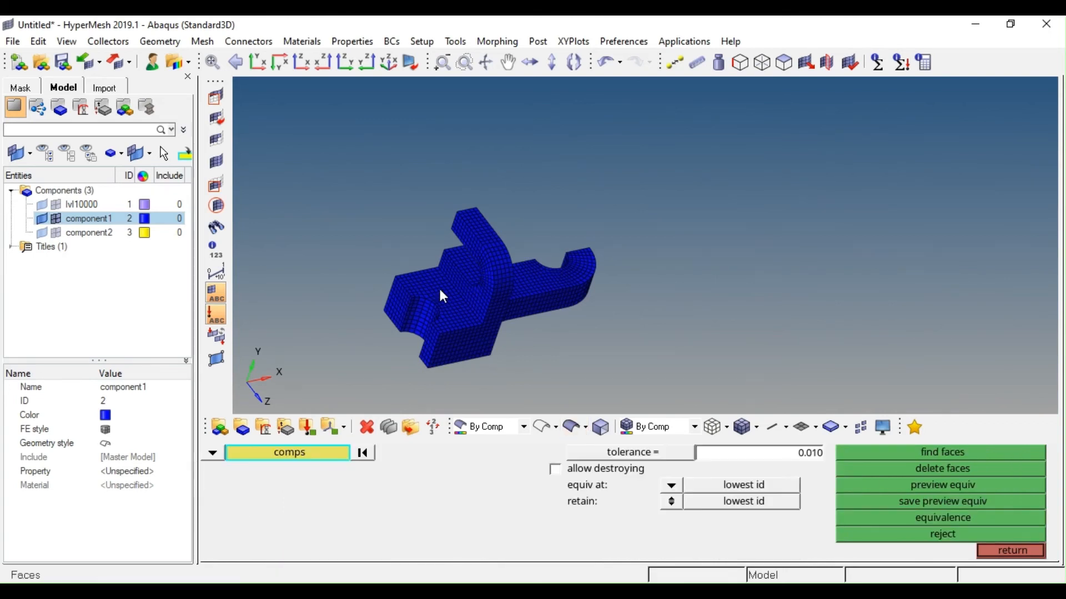
Mask a block of elements in the long arm beside the base
left_click_drag(469, 347, 635, 265, "ctrl")
scroll(499, 333, "up", 10)
key("F5")
middle_click(624, 244)
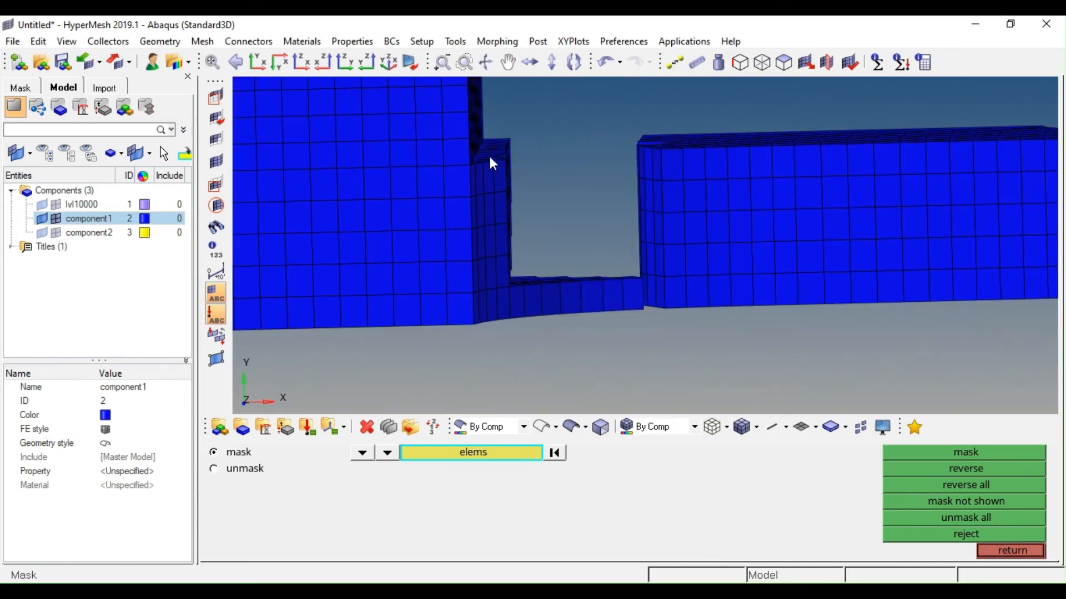
Isolate the base block and its upright hook by reversing their element selection and masking the rest
left_click_drag(491, 159, 493, 193, "ctrl")
scroll(493, 193, "down", 6, "ctrl")
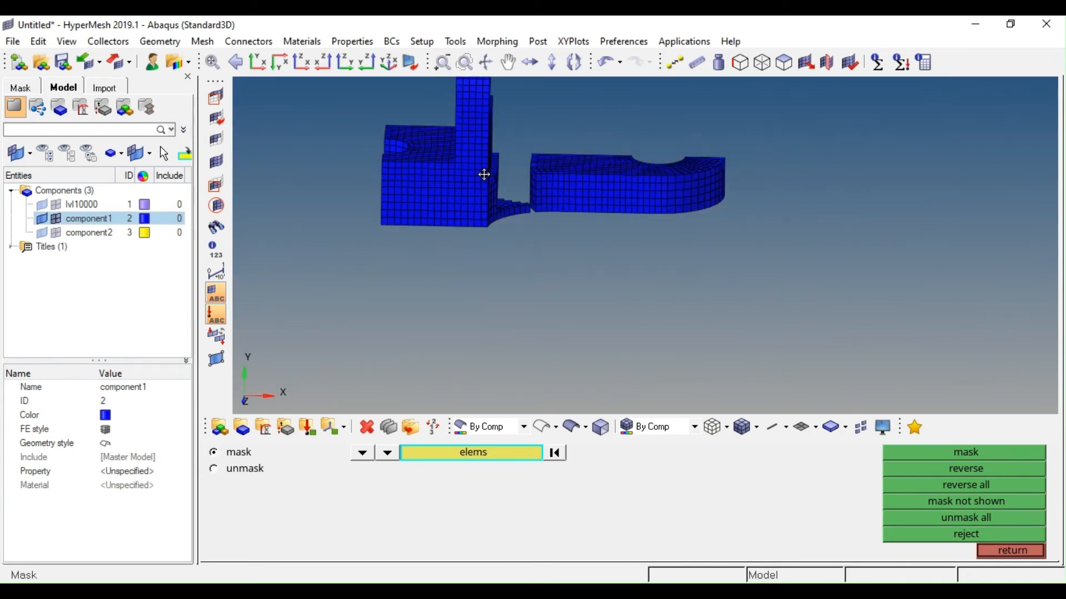
right_click_drag(483, 172, 491, 223, "ctrl")
left_click_drag(492, 222, 496, 216, "ctrl")
left_click(258, 61)
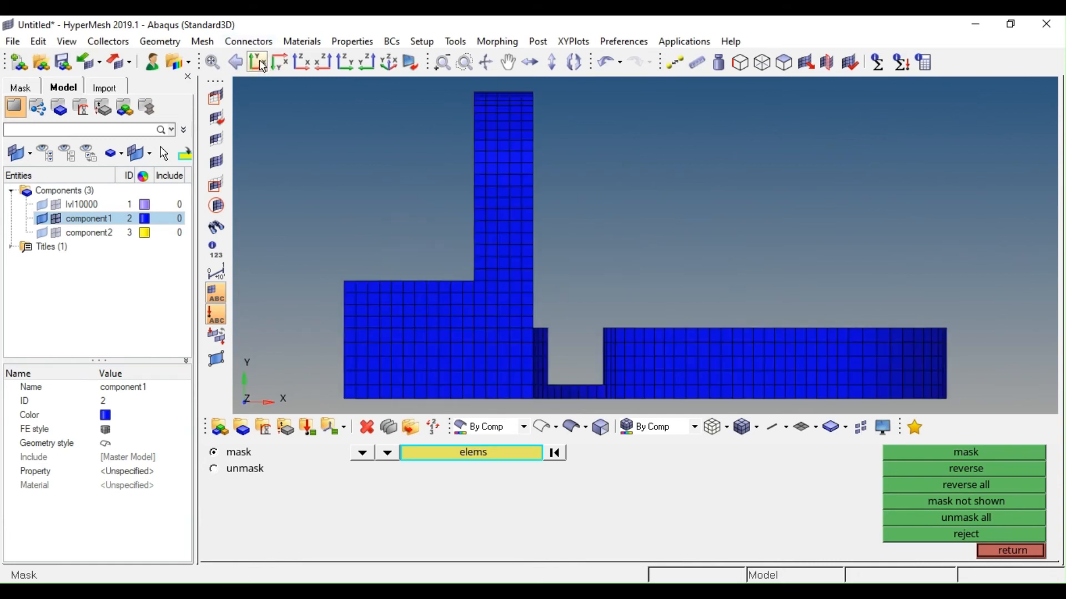
right_click_drag(561, 164, 571, 157, "ctrl")
scroll(571, 158, "down", 4, "ctrl")
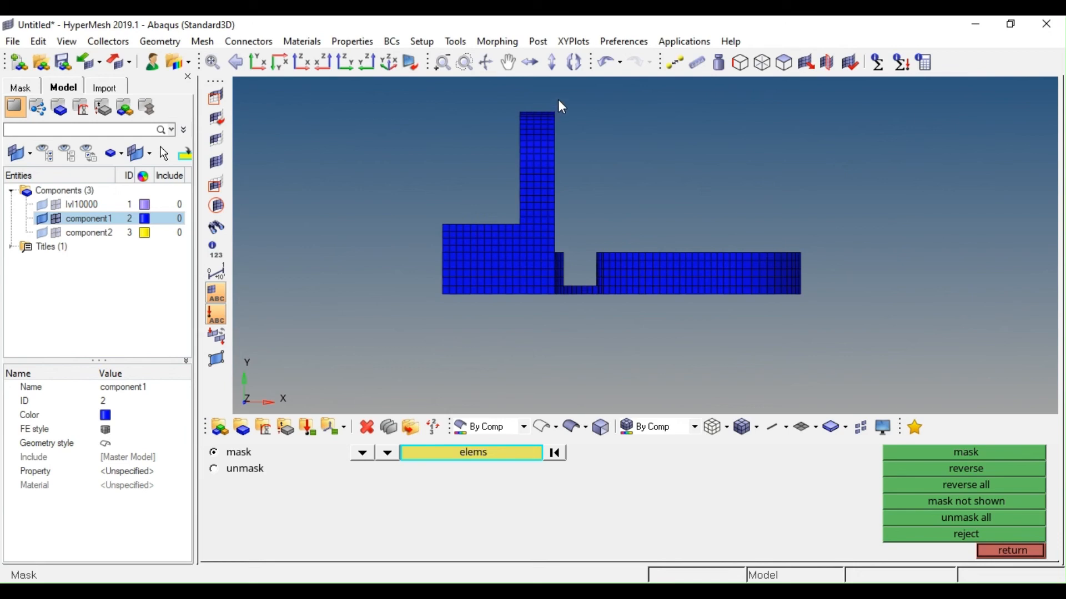
left_click_drag(554, 104, 421, 333, "shift")
left_click(468, 453)
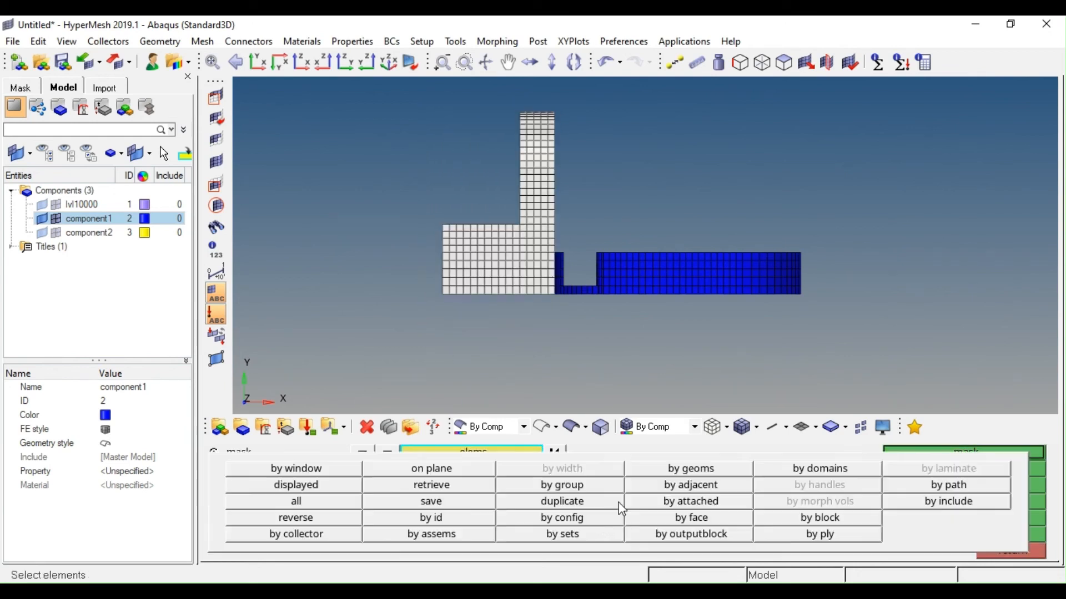
left_click(349, 517)
middle_click(529, 296)
Start a Reflect operation and select all displayed elements of the base block and hook
left_click_drag(494, 266, 383, 260, "ctrl")
scroll(622, 217, "up", 4, "ctrl")
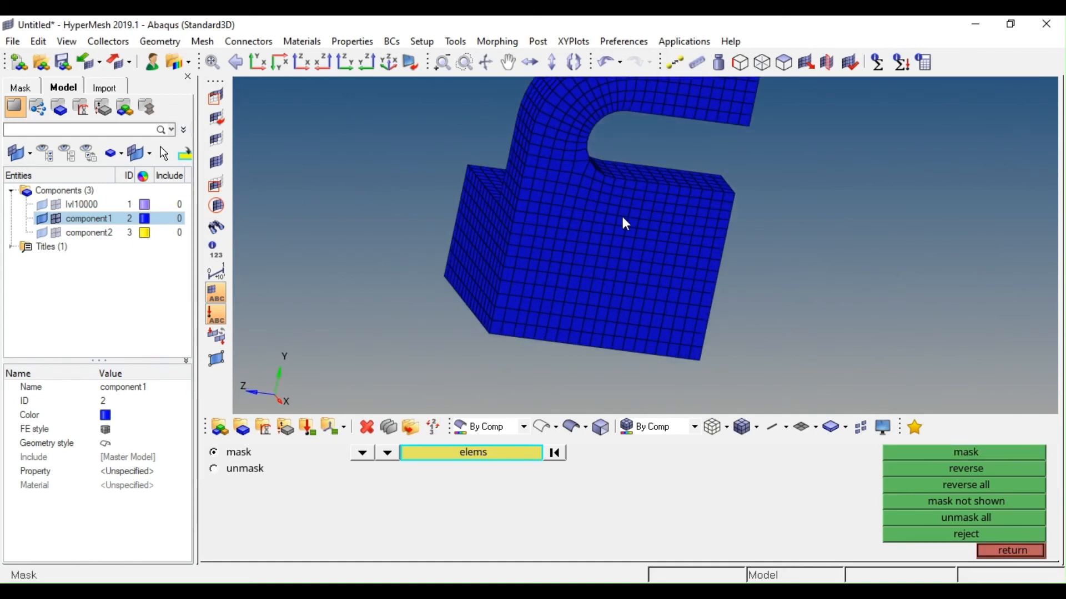
left_click_drag(626, 224, 726, 302, "ctrl")
scroll(683, 303, "down", 3, "ctrl")
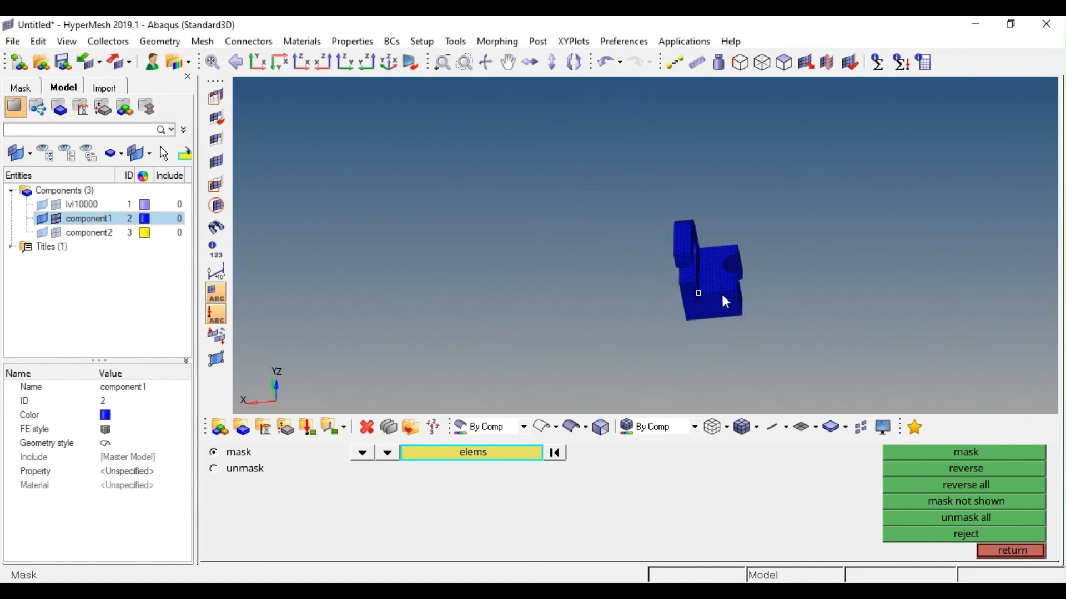
scroll(722, 277, "up", 4, "ctrl")
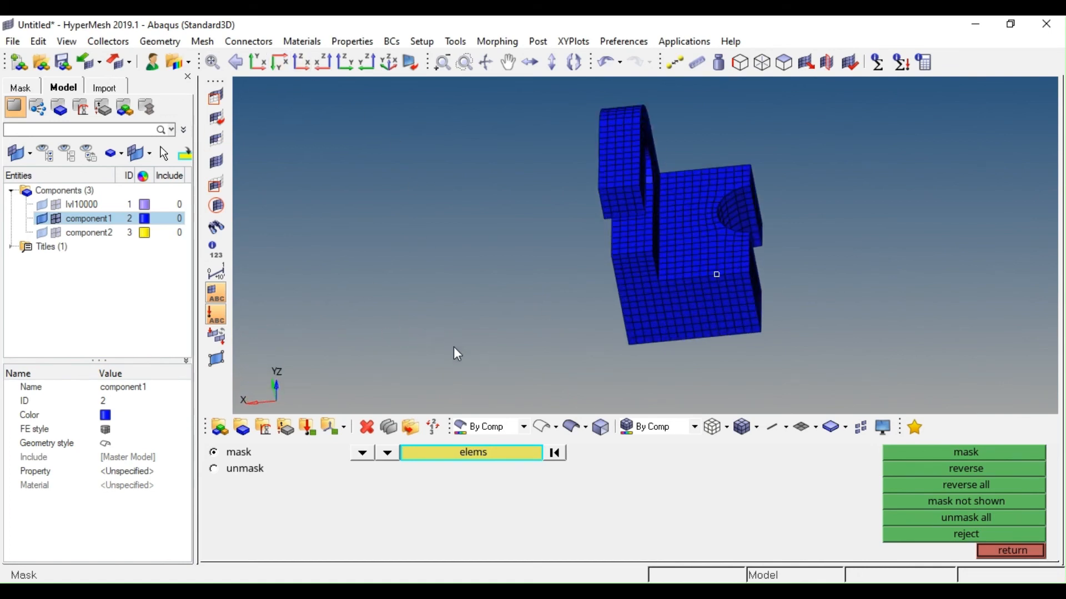
left_click(1037, 551)
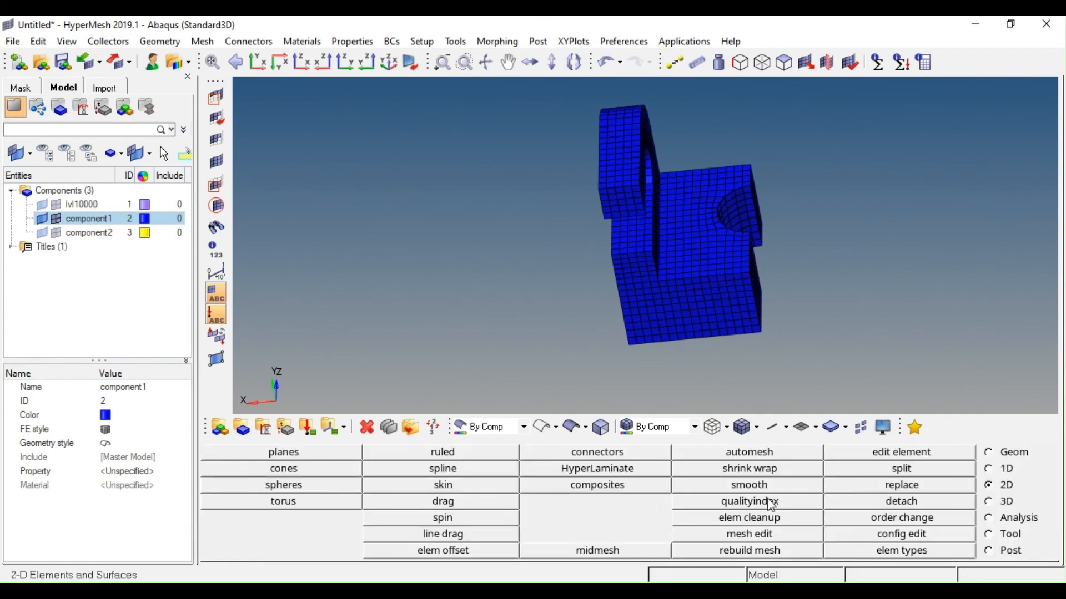
left_click(1001, 534)
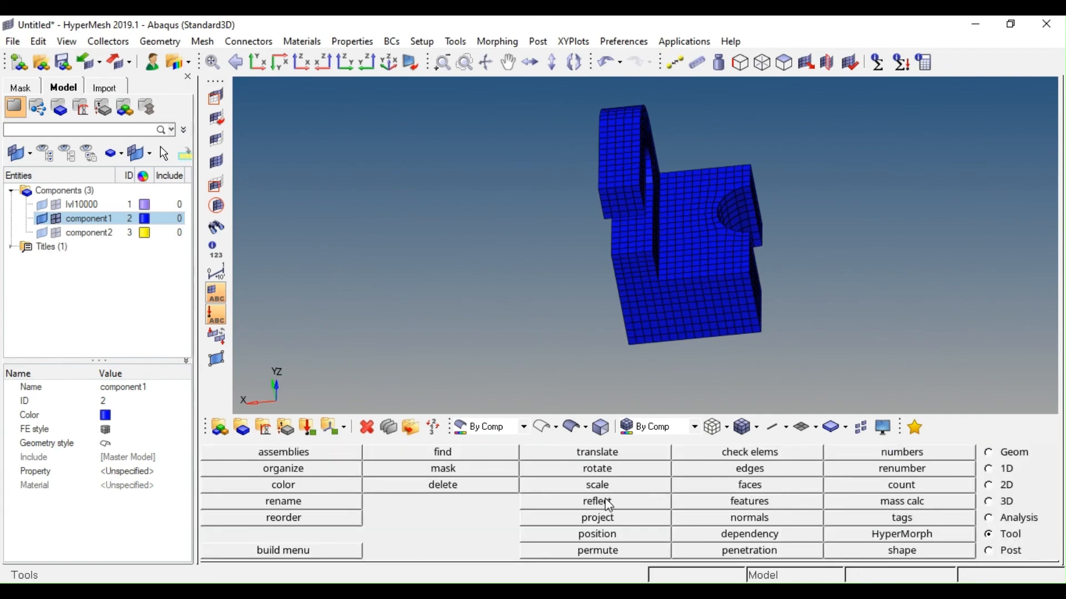
left_click(606, 503)
scroll(551, 284, "down", 2)
left_click_drag(653, 160, 369, 392, "shift")
Define the reflection plane with N1, N2, N3 and base nodes on the base block's flat symmetry face
scroll(666, 388, "up", 2)
scroll(527, 305, "up", 2)
scroll(516, 233, "up", 4, "ctrl")
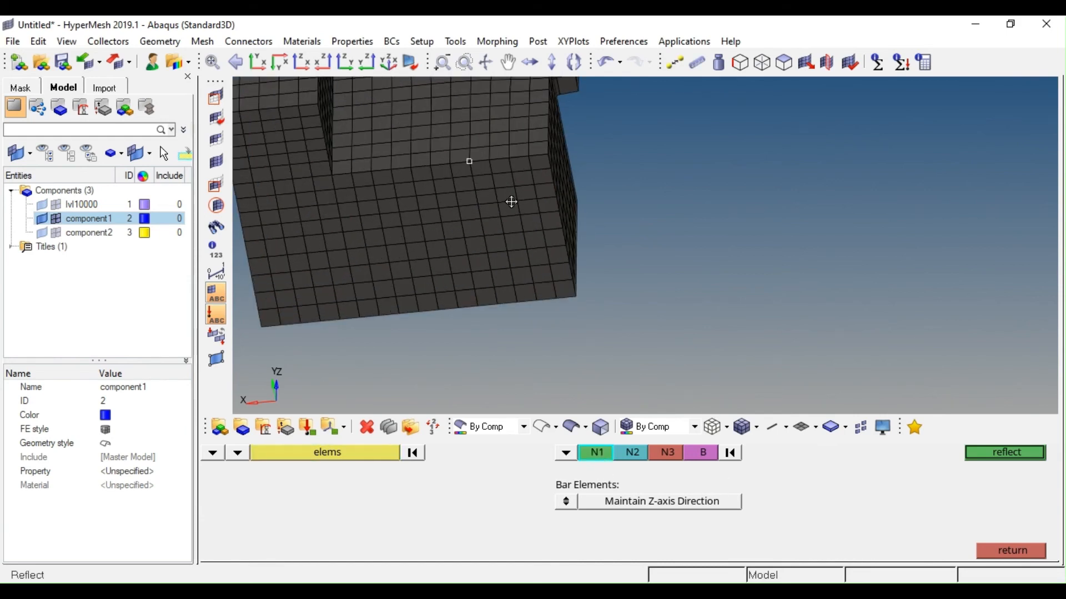
left_click(516, 200, "ctrl")
left_click_drag(516, 200, 423, 239, "ctrl")
left_click(577, 209)
left_click(606, 192)
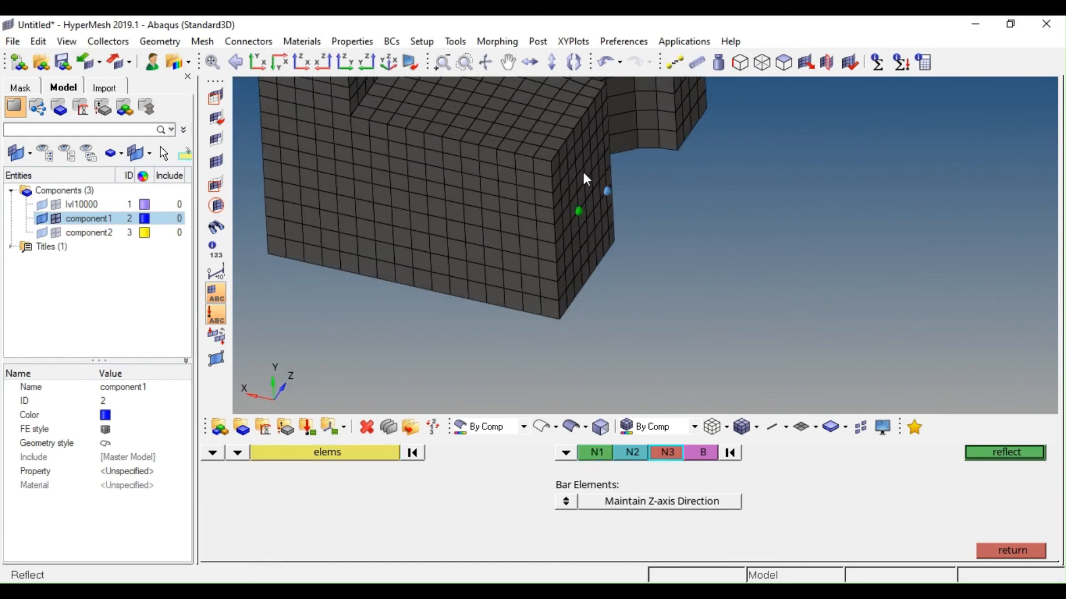
left_click(583, 166)
left_click(570, 190)
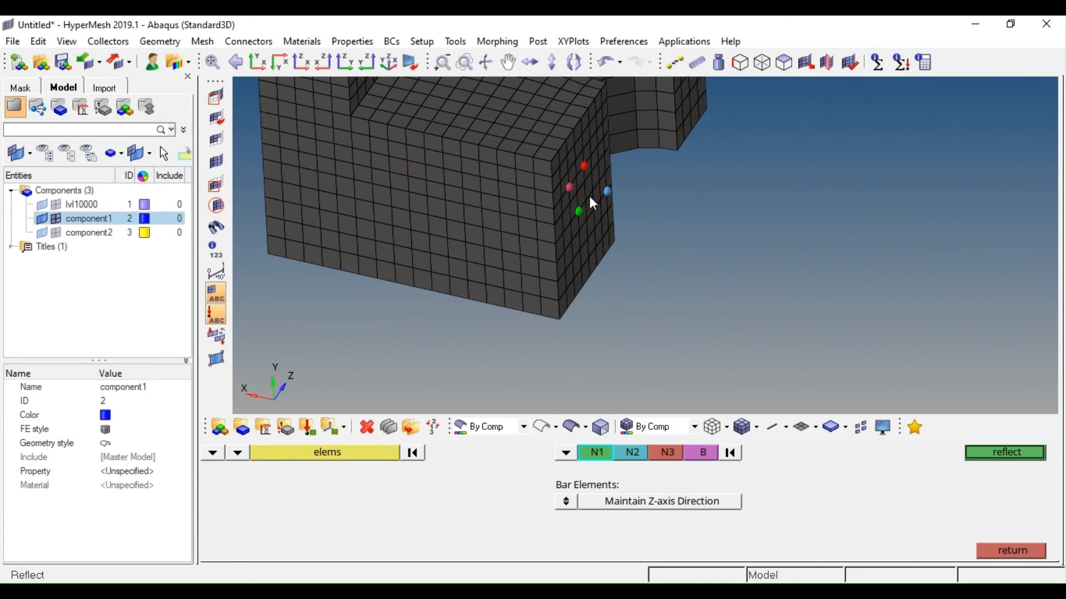
Duplicate the selected elements and reflect the copy across the symmetry face to form the full base
left_click(352, 453)
left_click(352, 453)
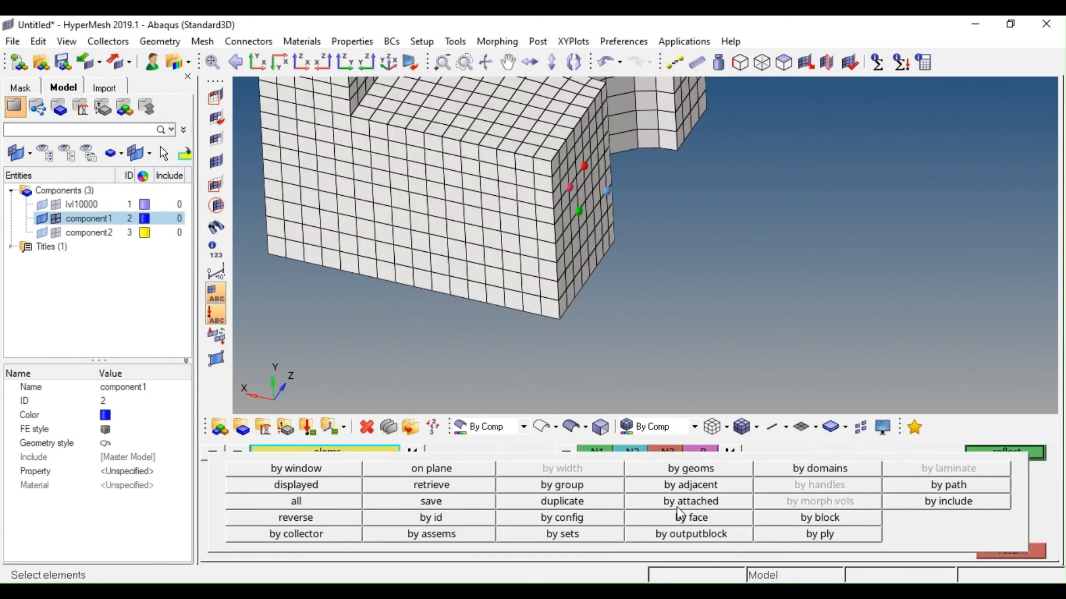
left_click(575, 516)
left_click(315, 477)
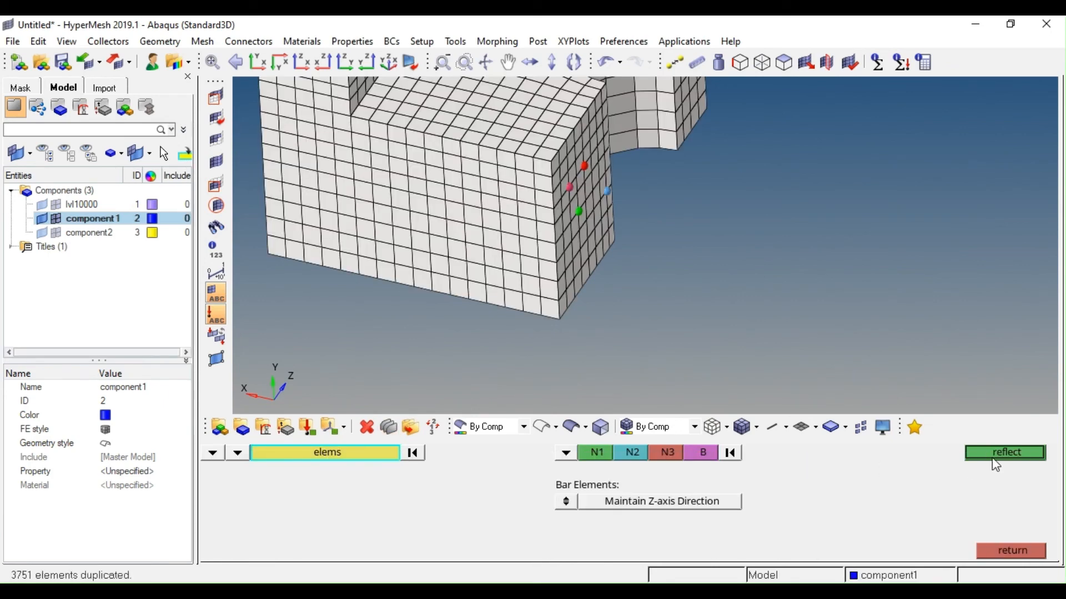
left_click(999, 453)
scroll(674, 257, "down", 2)
scroll(674, 257, "down", 2, "ctrl")
left_click_drag(656, 235, 723, 267, "ctrl")
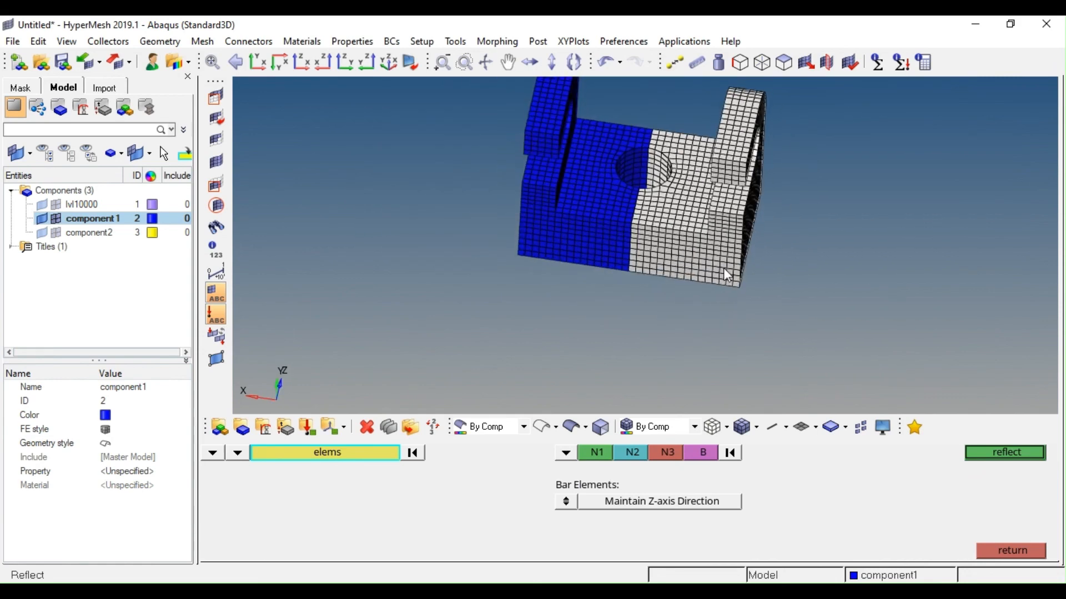
key("Escape")
Preview the duplicate nodes of the elements around the mirror seam at a tolerance of 0.1
scroll(703, 267, "down", 3, "ctrl")
key("shift+F3")
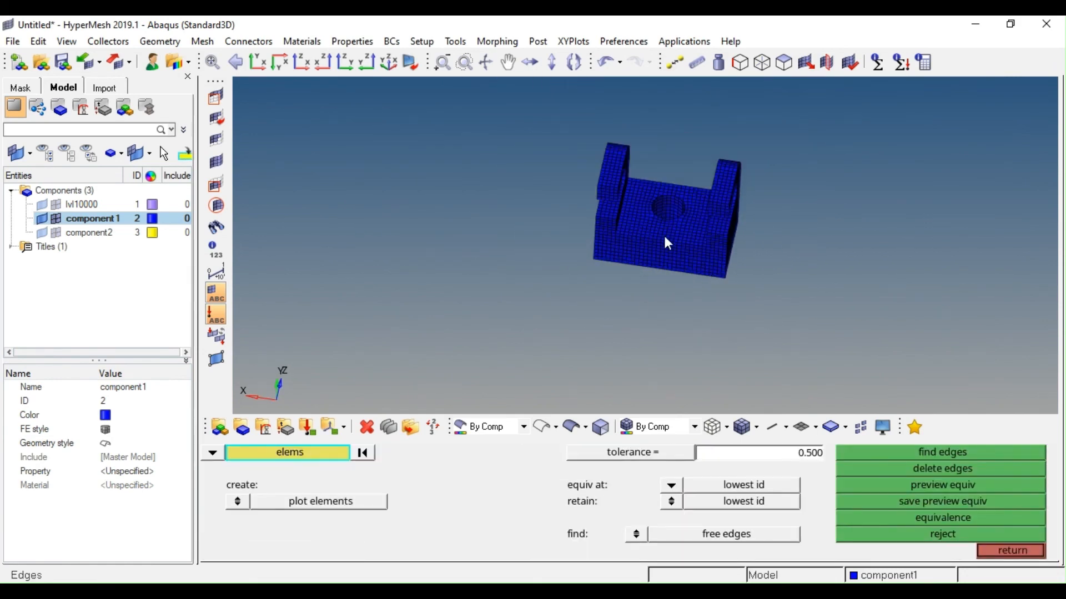
left_click_drag(697, 247, 699, 226, "ctrl")
scroll(678, 205, "up", 3, "ctrl")
left_click_drag(685, 158, 619, 348, "shift")
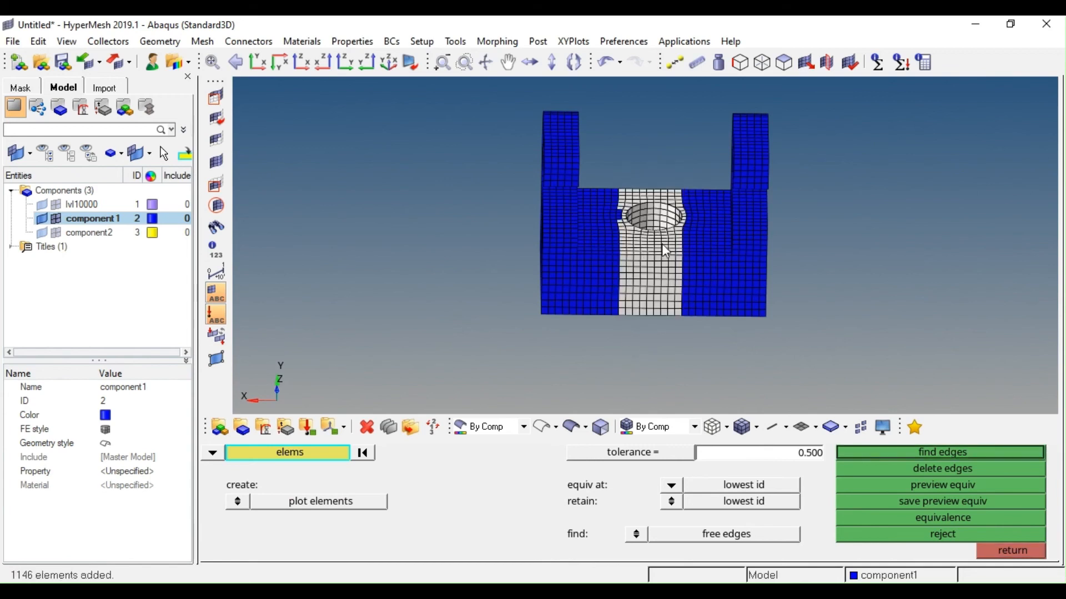
double_click(784, 454)
type("0.1")
left_click(905, 485)
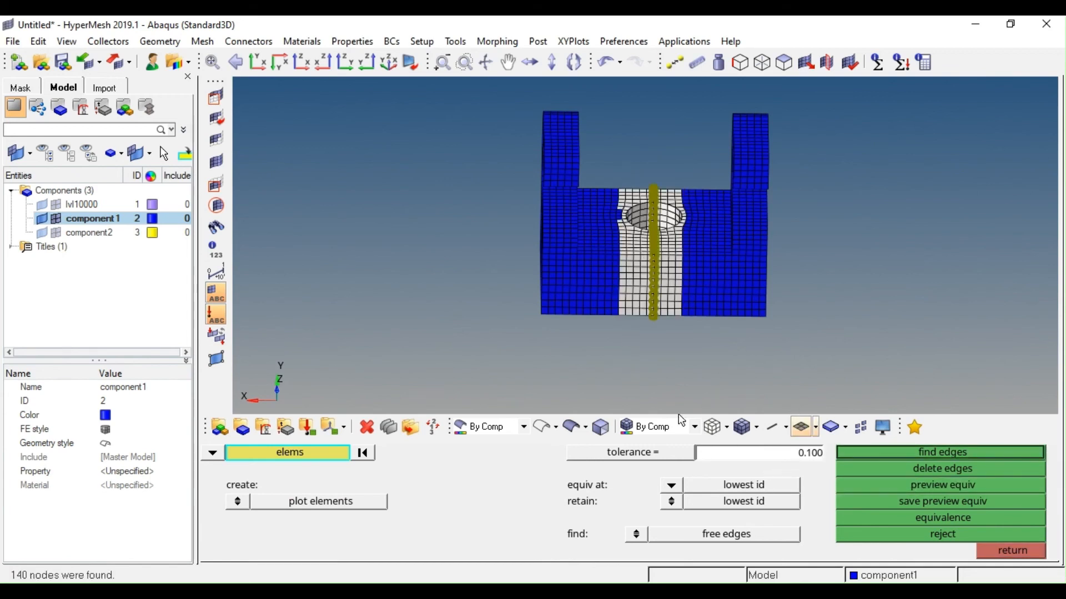
Inspect the previewed seam nodes in wireframe and equivalence them to join the two mirrored halves
left_click(716, 426)
left_click_drag(651, 291, 588, 279, "ctrl")
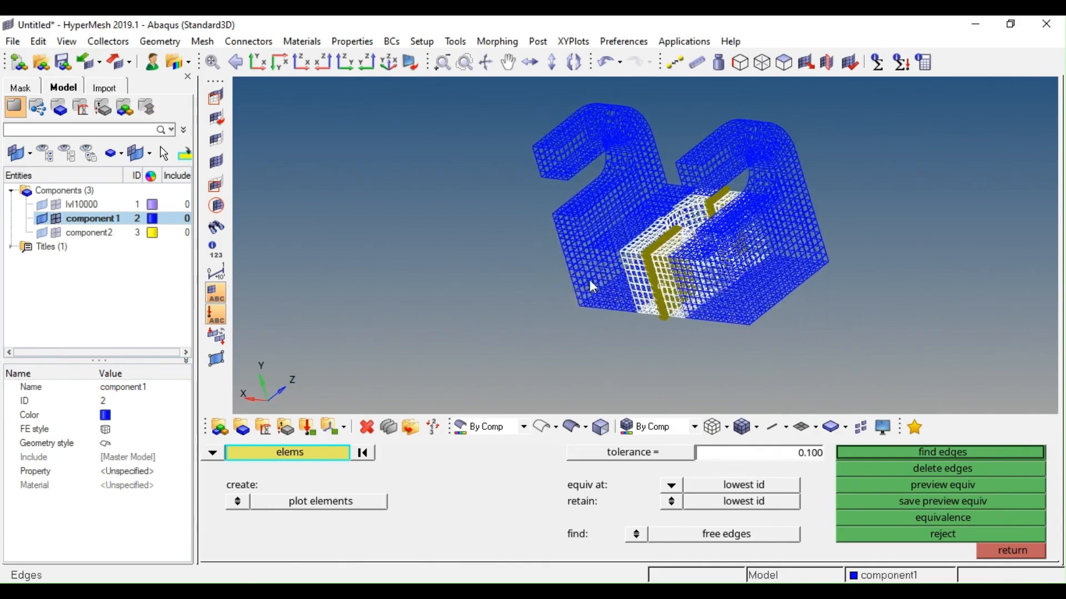
scroll(590, 283, "up", 6)
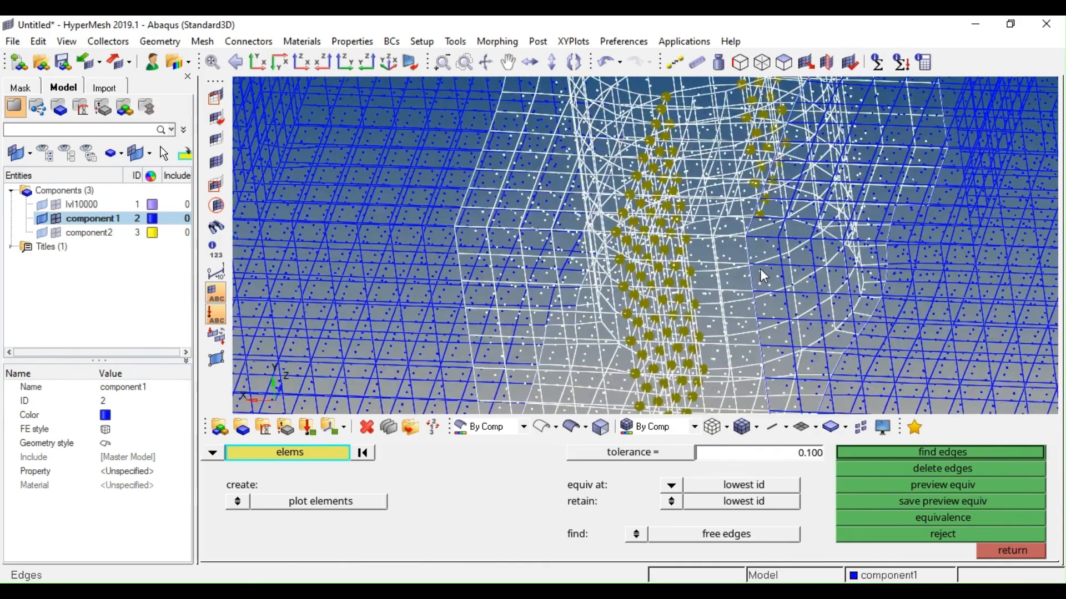
scroll(760, 270, "down", 5, "ctrl")
left_click_drag(760, 269, 756, 278, "ctrl")
scroll(756, 278, "up", 5, "ctrl")
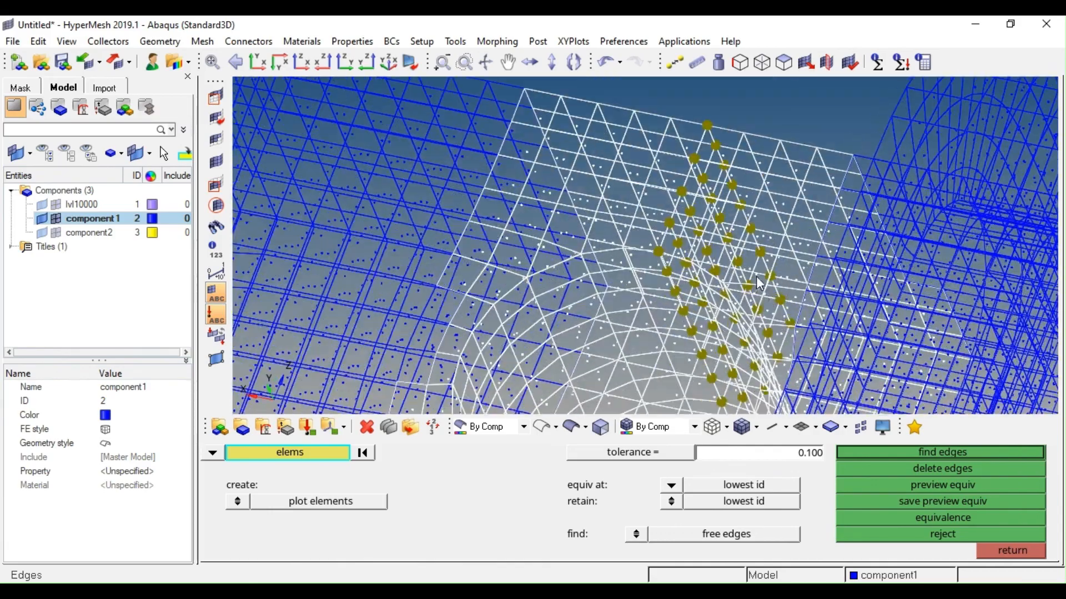
scroll(758, 285, "up", 4)
left_click(928, 519)
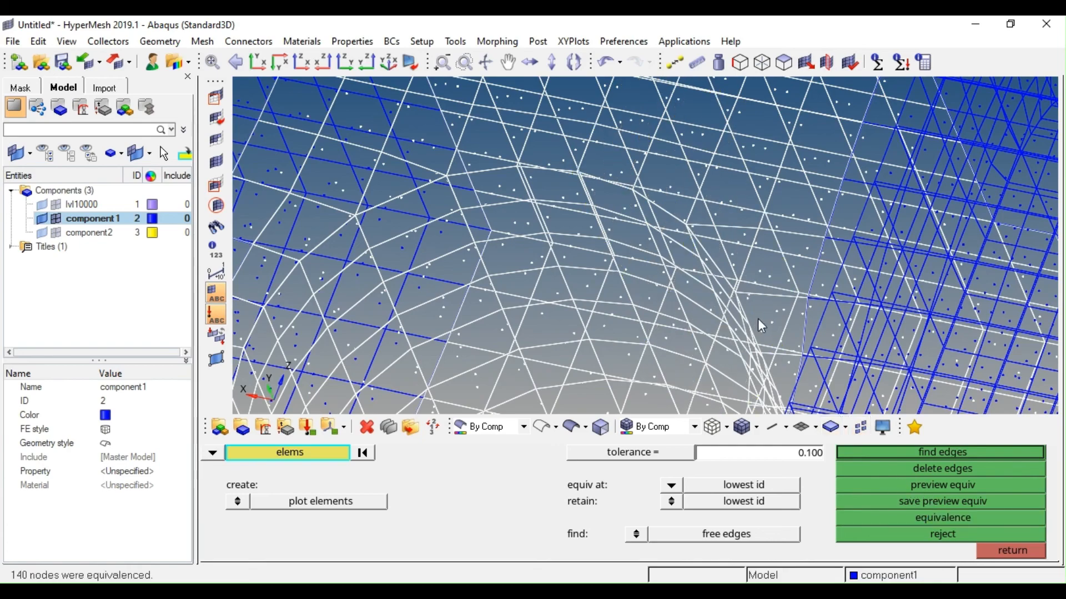
scroll(757, 318, "down", 6)
right_click_drag(756, 318, 738, 279, "ctrl")
key("Escape")
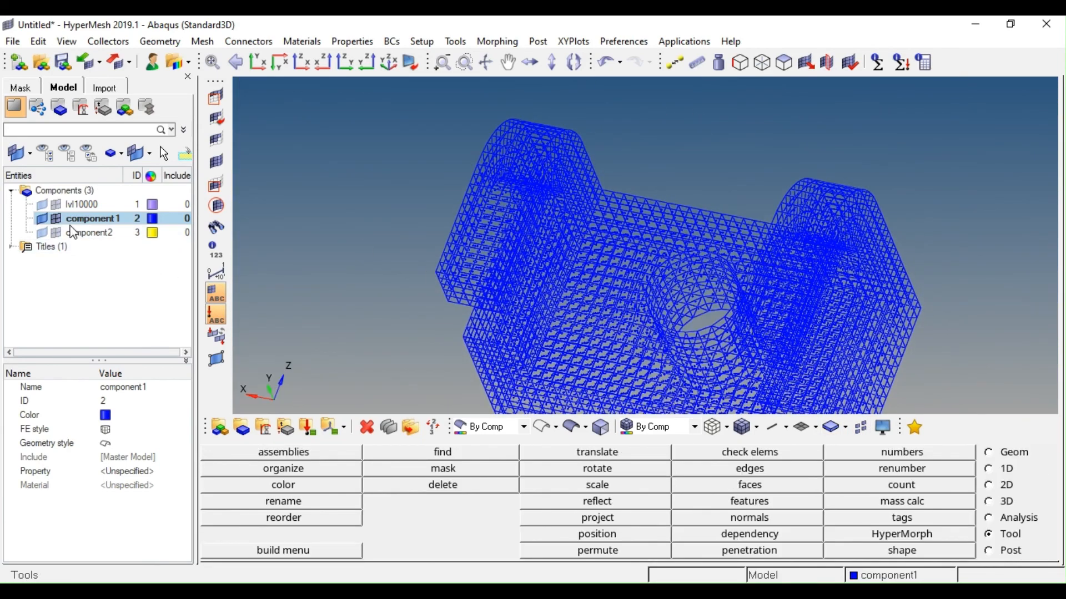
Switch the half bracket's mesh from wireframe to shaded display with mesh lines and inspect its lugs and symmetry face
left_click(56, 219)
left_click(56, 219)
scroll(517, 211, "down", 5)
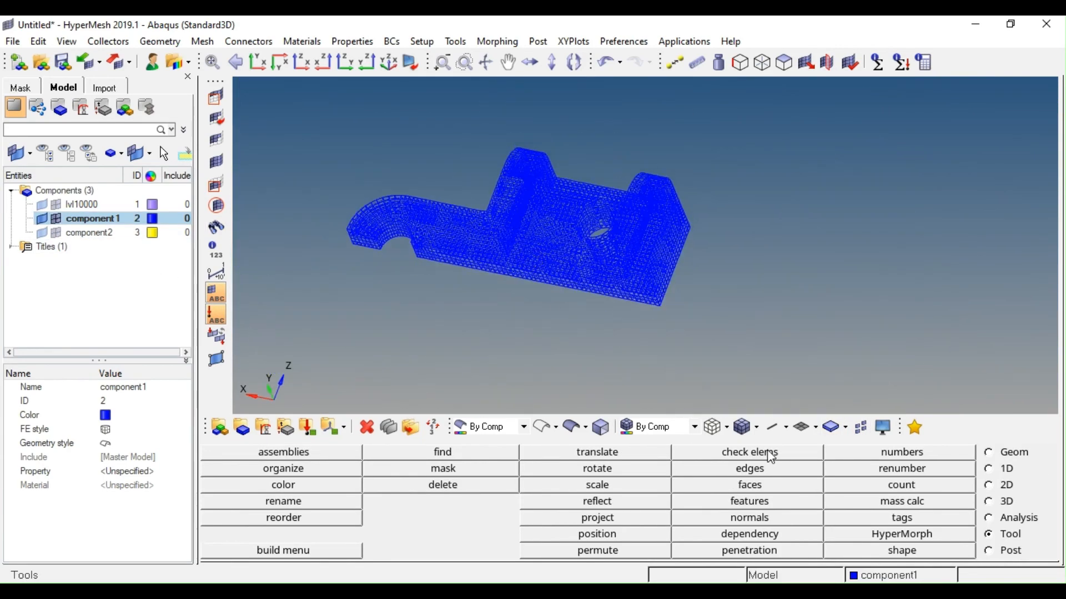
left_click(737, 426)
mouse_move(551, 232)
left_mouse_down("ctrl")
mouse_move(568, 249)
mouse_move(609, 237)
left_mouse_up("ctrl")
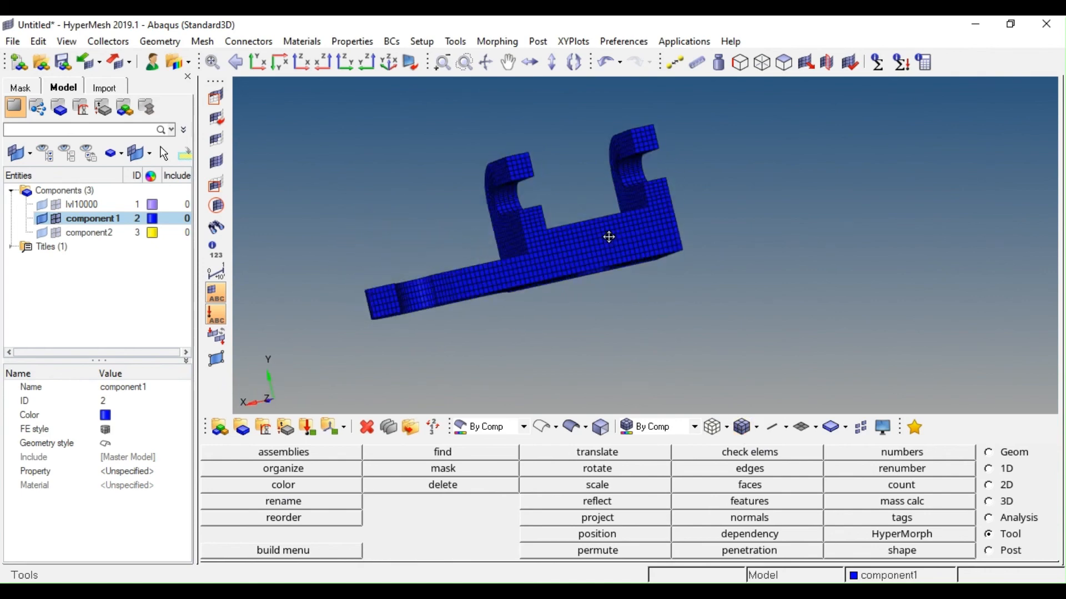
scroll(517, 256, "up", 3)
left_click_drag(565, 274, 615, 277, "ctrl")
scroll(607, 270, "down", 3)
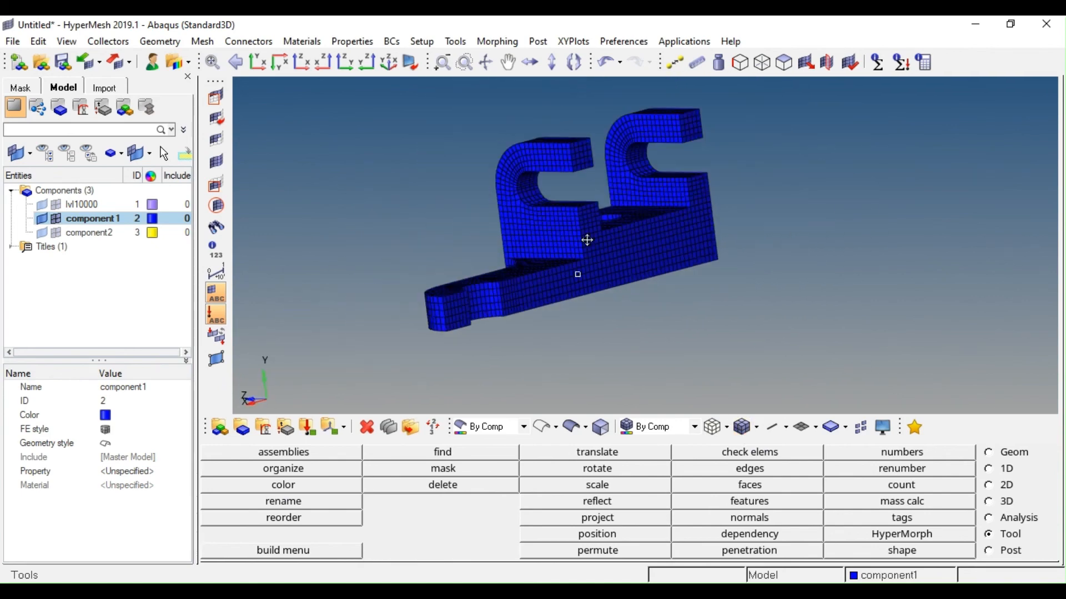
left_click_drag(586, 239, 581, 288, "ctrl")
right_click_drag(597, 255, 582, 254, "ctrl")
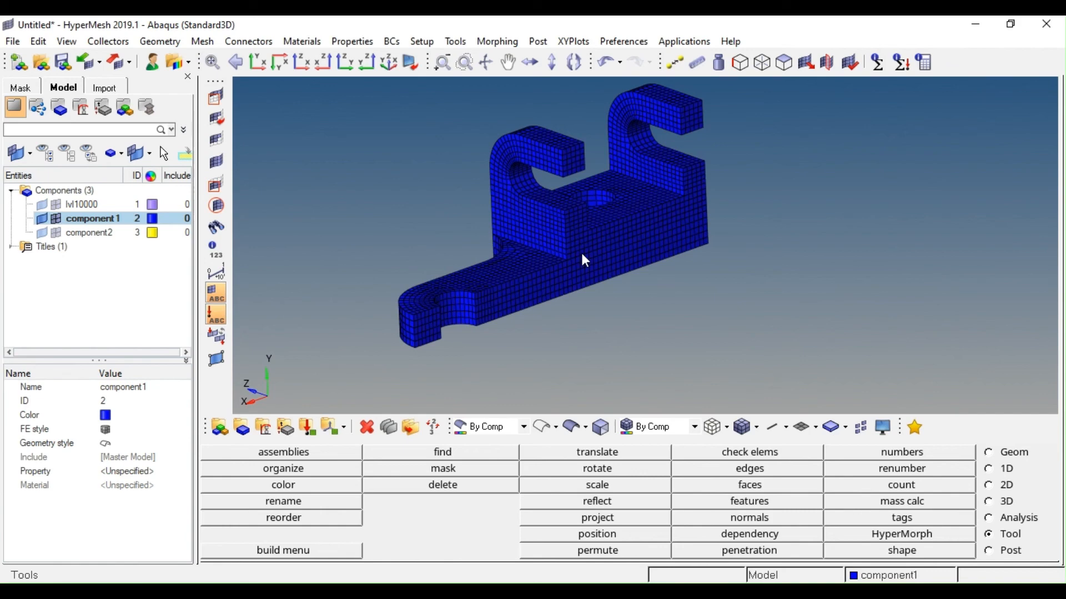
Select all the half bracket's elements for Reflect and define the plane with N1, N2, N3 and base nodes on the flat symmetry face
left_click(656, 506)
scroll(614, 286, "down", 2)
left_click_drag(738, 162, 441, 383, "shift")
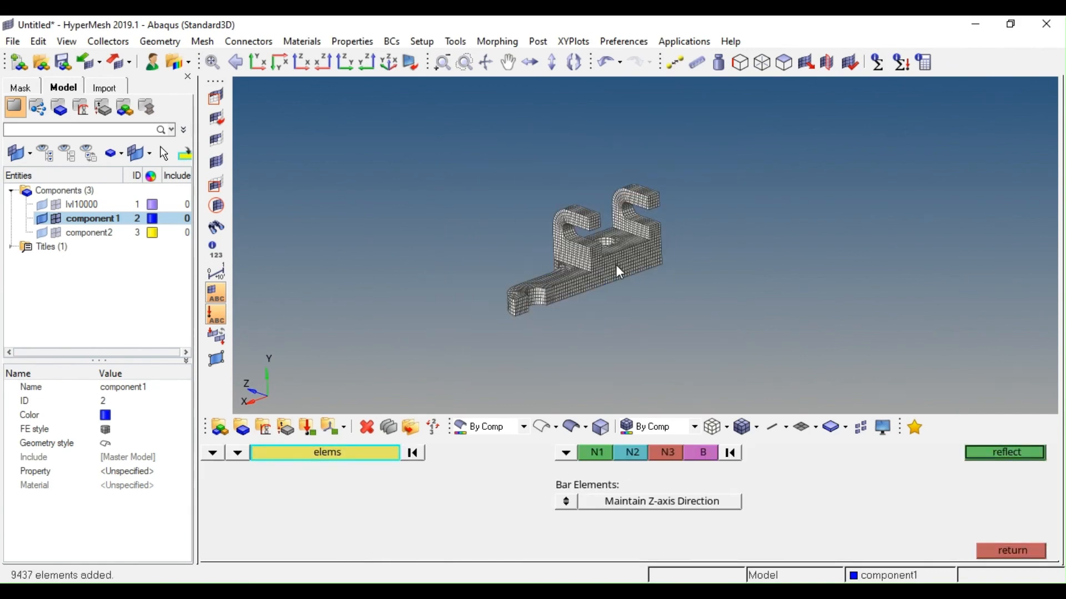
scroll(615, 265, "up", 3)
left_click(599, 454)
scroll(577, 284, "up", 5)
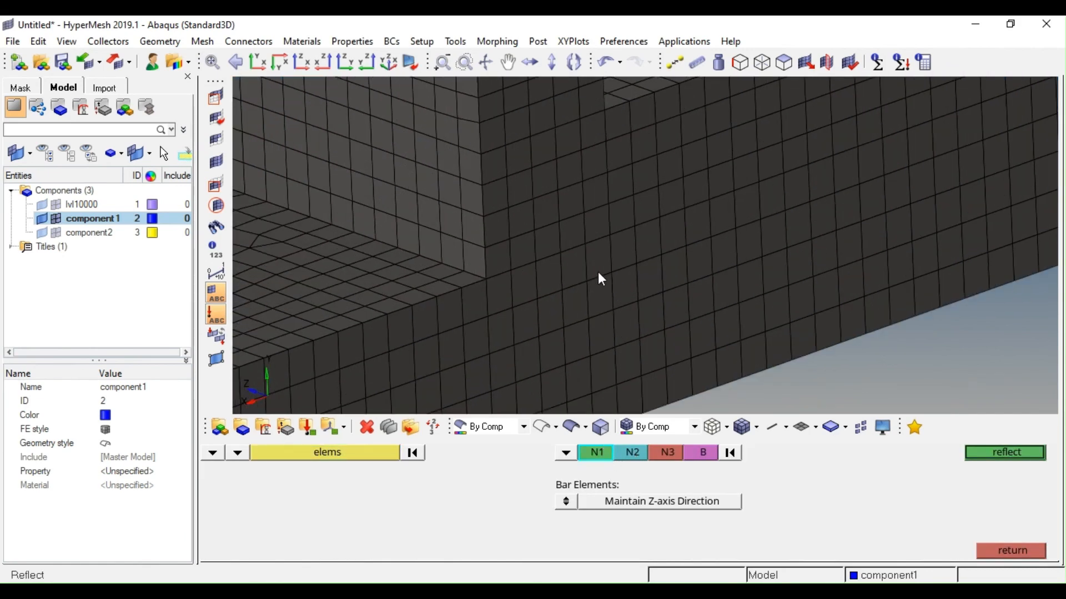
left_click(587, 281)
left_click(612, 272)
left_click(609, 235)
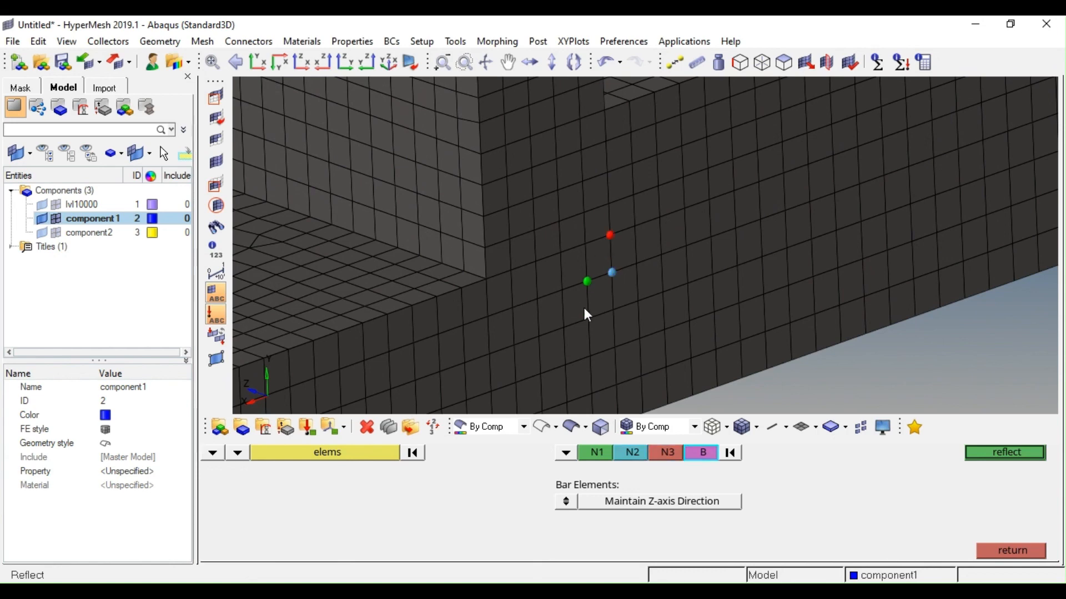
left_click(583, 245)
Duplicate the selected half bracket elements and reflect the copy across the symmetry face to complete the bracket
scroll(622, 297, "down", 5)
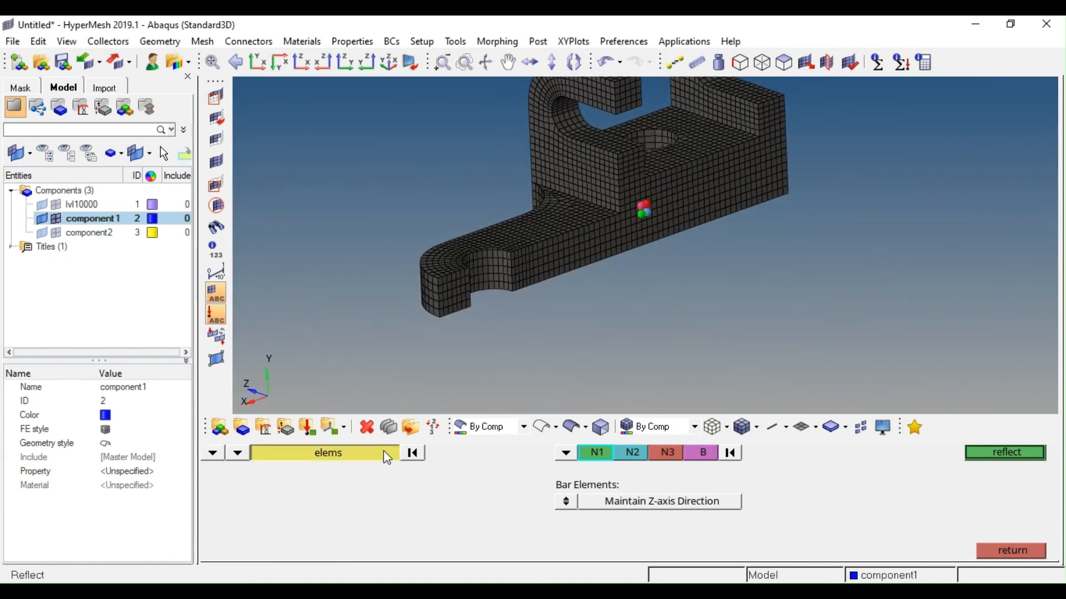
left_click(386, 458)
left_click(561, 502)
left_click(250, 472)
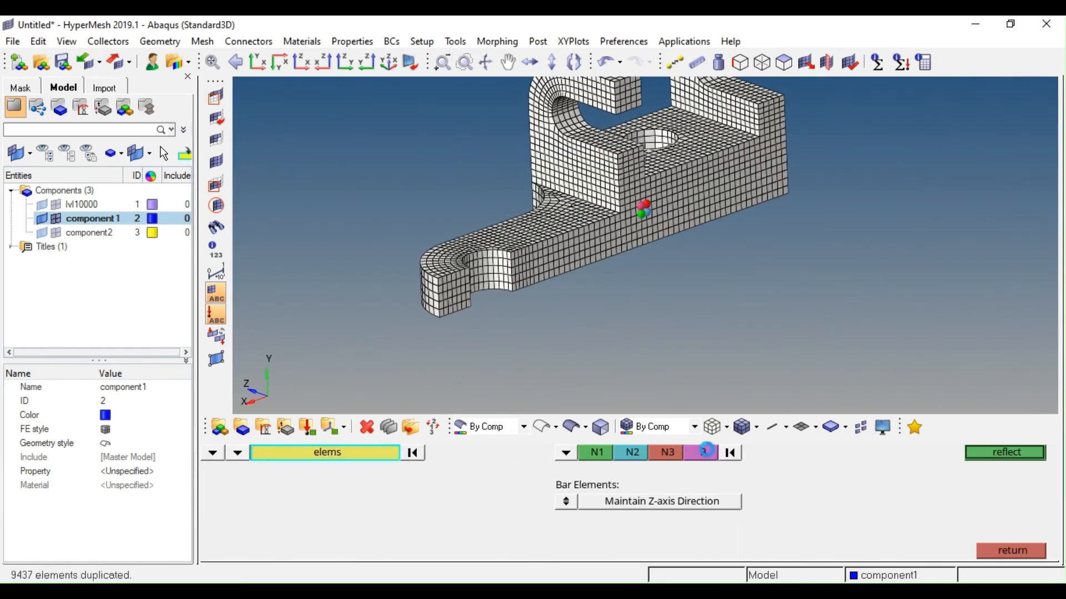
left_click(1004, 452)
right_click_drag(683, 287, 654, 306, "ctrl")
key("Escape")
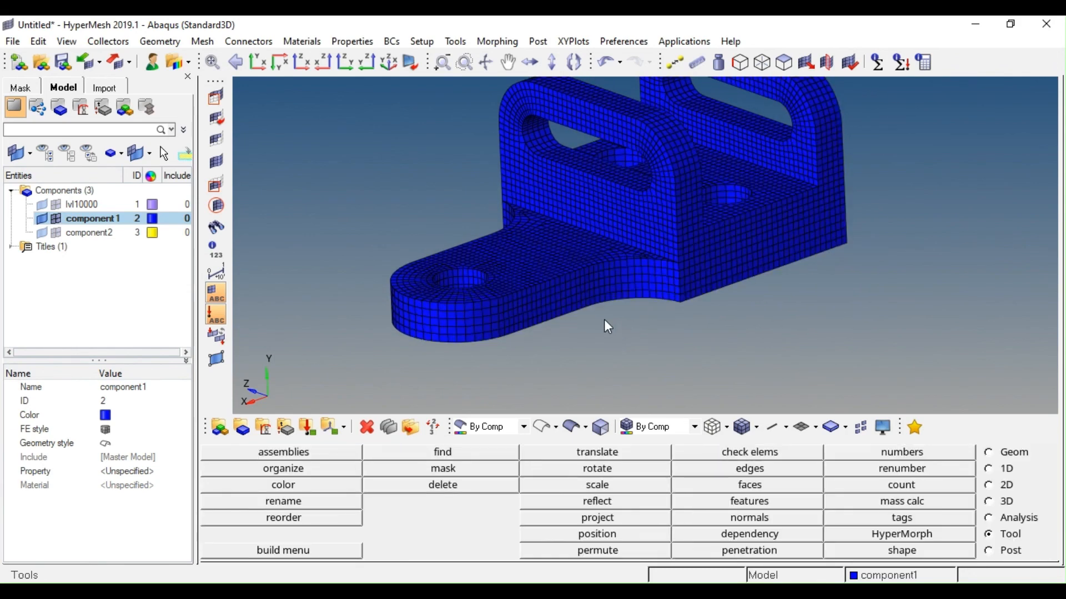
Preview and equivalence the duplicate nodes of the elements along the full bracket's central seam at a tolerance of 0.1
mouse_move(553, 277)
left_mouse_down("ctrl")
mouse_move(702, 309)
mouse_move(526, 271)
mouse_move(538, 248)
mouse_move(557, 290)
mouse_move(561, 263)
left_mouse_up("ctrl")
scroll(562, 262, "down", 3, "ctrl")
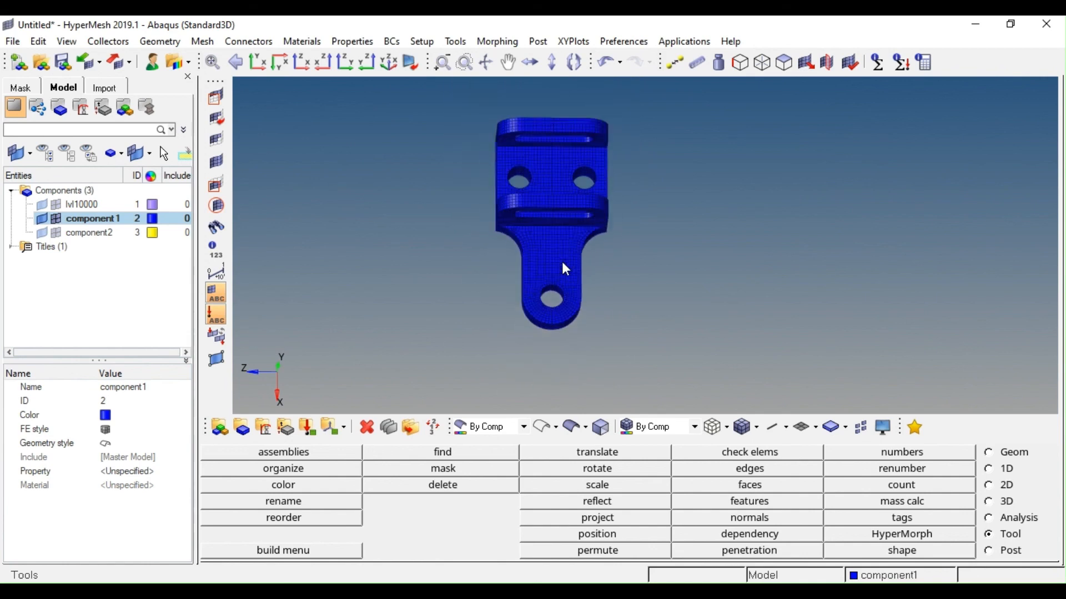
key("shift+F3")
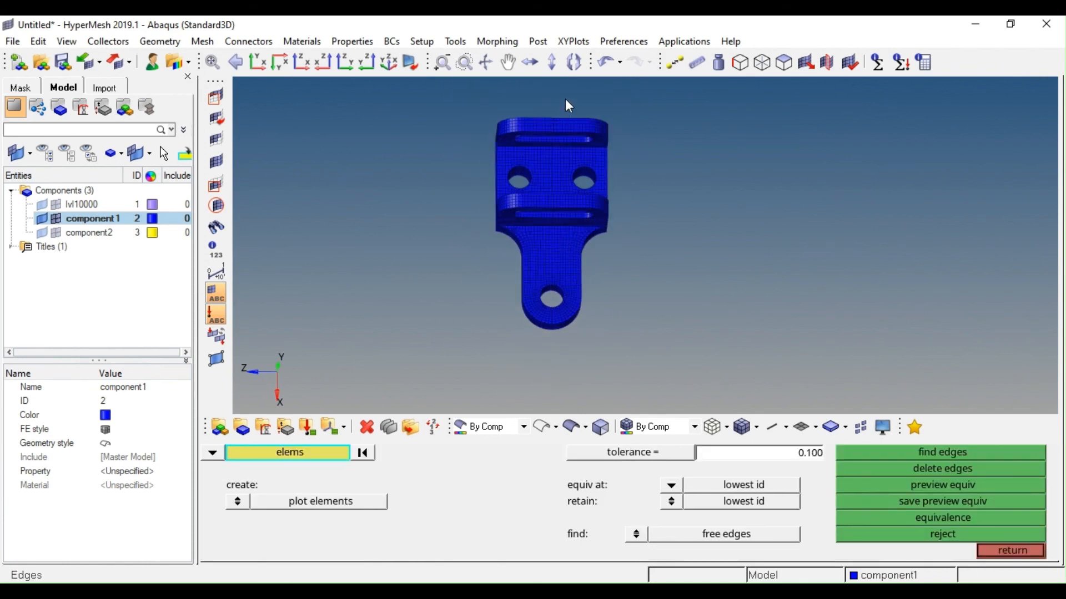
left_click_drag(565, 98, 541, 355, "shift")
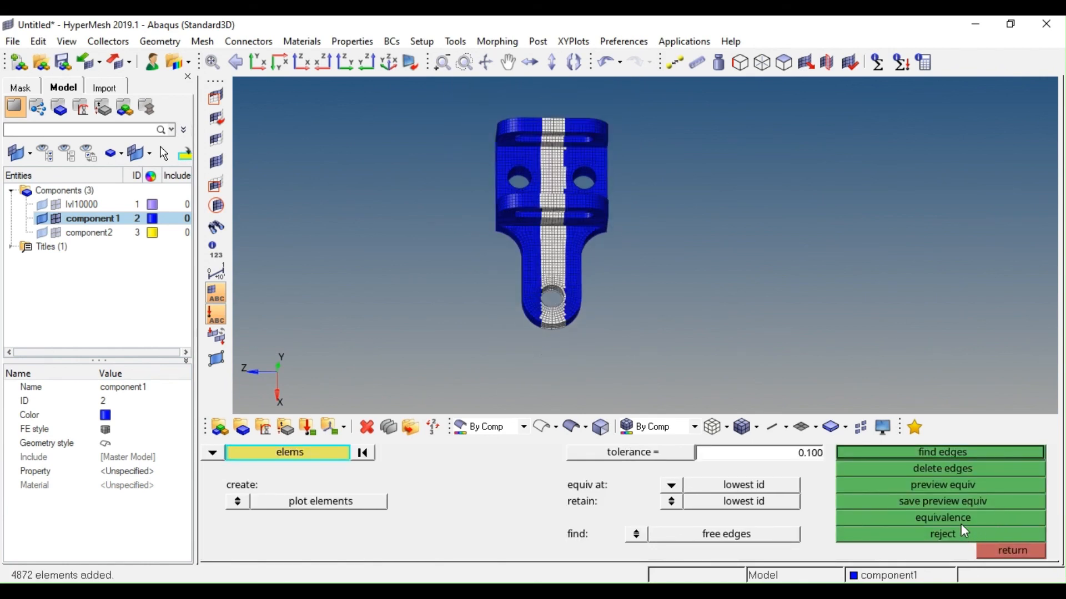
left_click(944, 485)
scroll(700, 375, "up", 3, "ctrl")
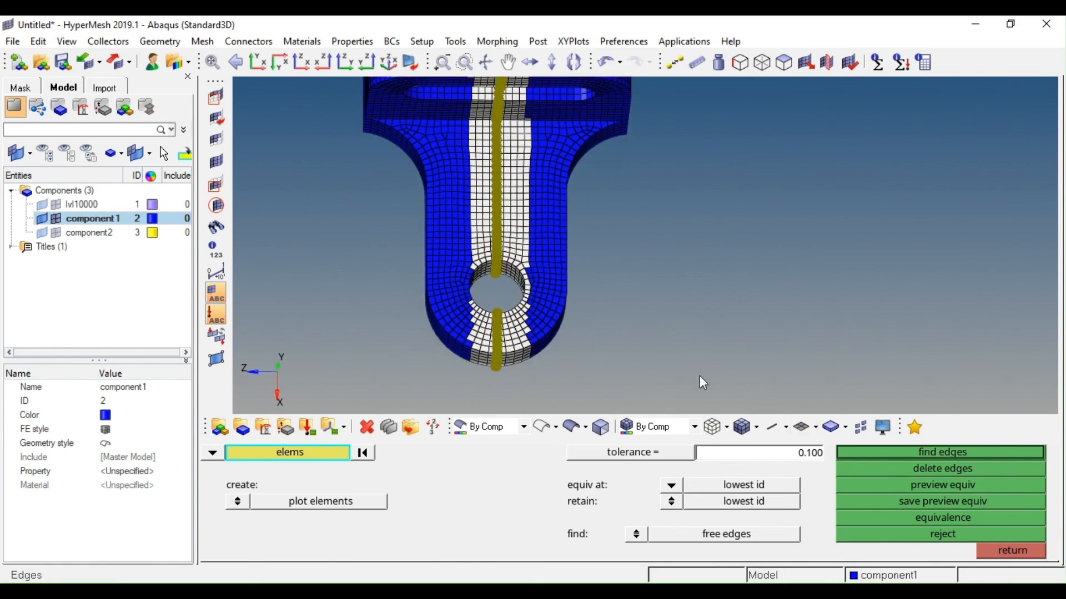
left_click(912, 517)
scroll(565, 321, "down", 3, "ctrl")
key("Escape")
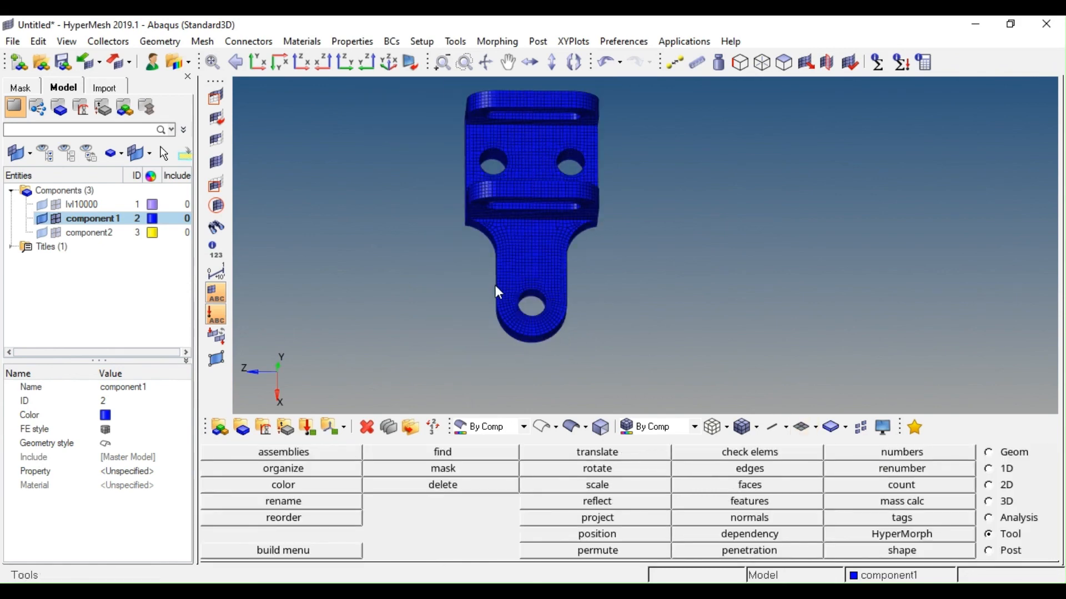
Show the lvl10000 geometry over the bracket mesh and colour it by topology
left_click(42, 204)
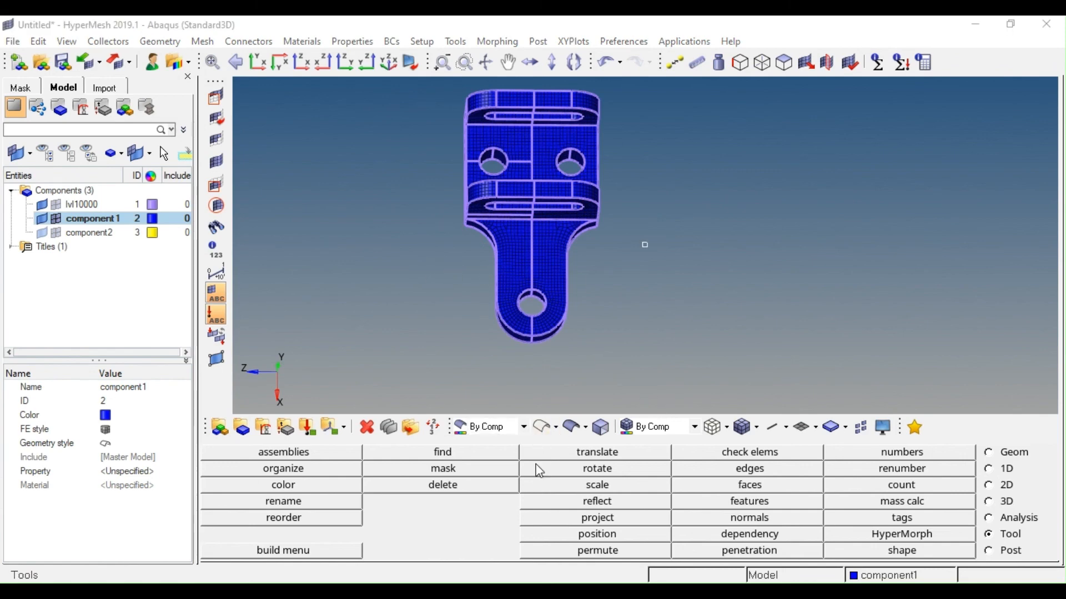
left_click(494, 483)
left_click_drag(541, 326, 560, 199, "ctrl")
scroll(561, 214, "up", 4, "ctrl")
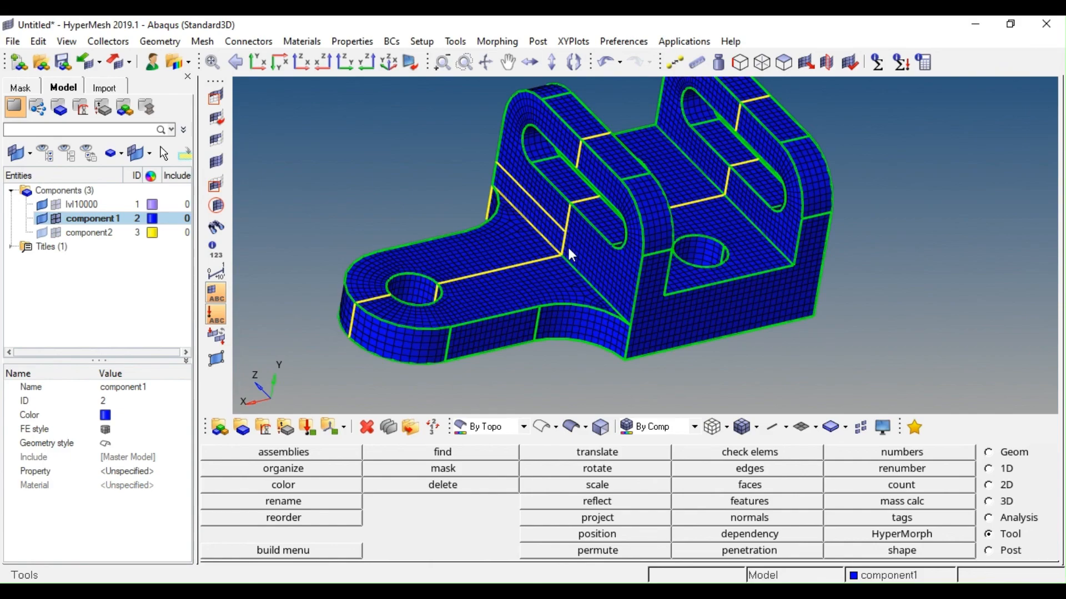
left_click(567, 247, "ctrl")
mouse_move(568, 247)
left_mouse_down("ctrl")
mouse_move(554, 279)
mouse_move(606, 232)
mouse_move(572, 255)
mouse_move(568, 231)
mouse_move(588, 221)
mouse_move(593, 315)
mouse_move(611, 310)
mouse_move(624, 225)
mouse_move(613, 200)
mouse_move(616, 314)
left_mouse_up("ctrl")
right_click_drag(615, 314, 594, 299, "ctrl")
scroll(646, 278, "down", 3, "ctrl")
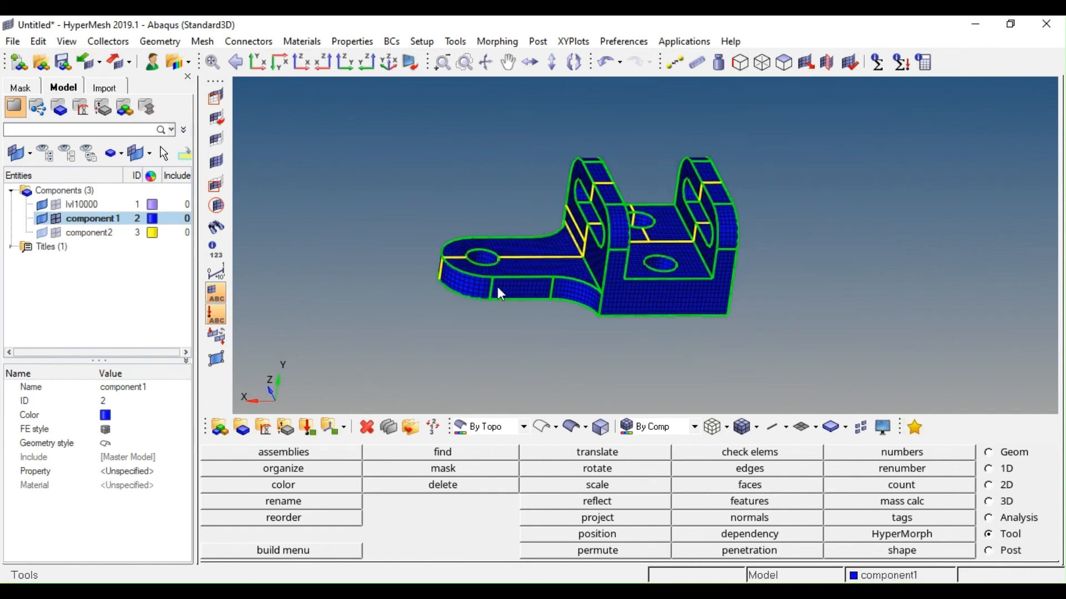
Open the Faces tool and examine the completed bracket mesh against its geometry edges from several angles
left_click(783, 63)
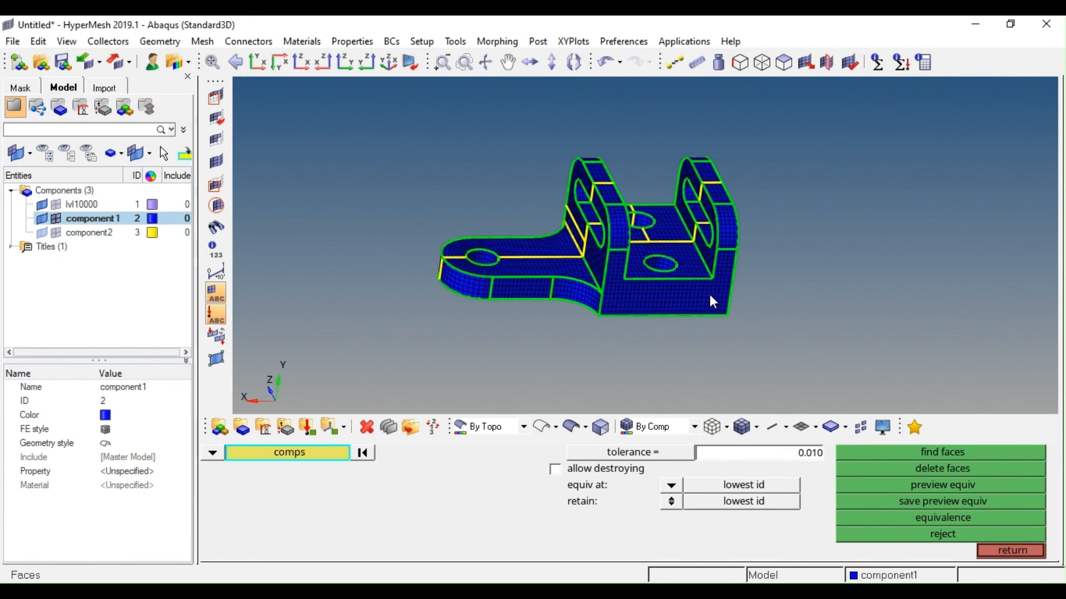
right_click_drag(684, 251, 647, 236, "ctrl")
scroll(589, 265, "up", 3, "ctrl")
scroll(588, 265, "down", 3, "ctrl")
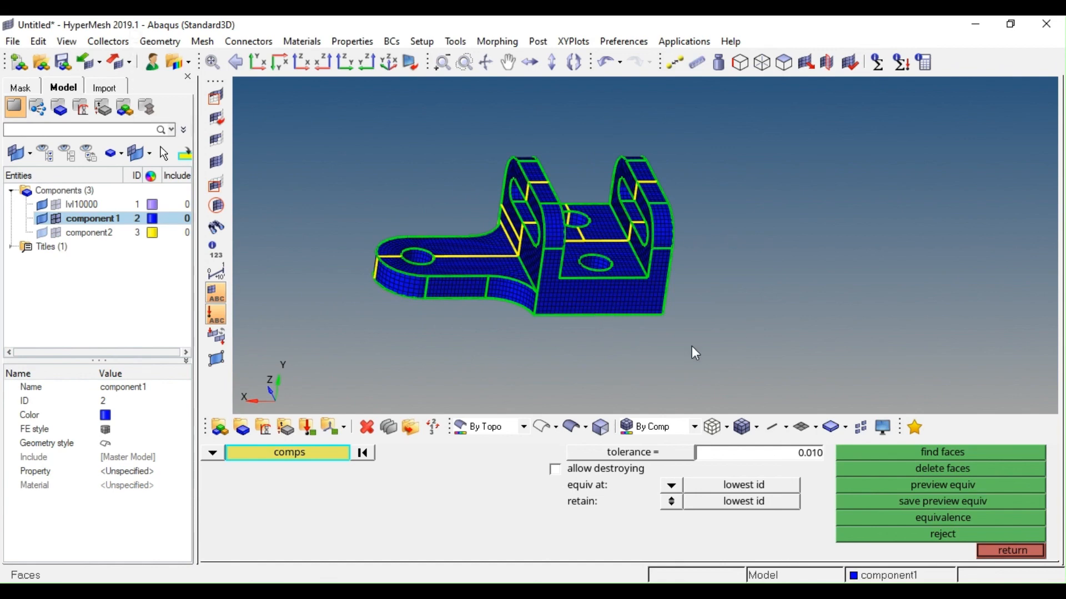
scroll(585, 327, "up", 3, "ctrl")
scroll(585, 320, "down", 3, "ctrl")
right_click_drag(552, 238, 635, 218, "ctrl")
scroll(544, 284, "up", 3, "ctrl")
scroll(635, 218, "down", 3, "ctrl")
left_click_drag(650, 247, 565, 219, "ctrl")
scroll(571, 221, "up", 4, "ctrl")
scroll(603, 242, "down", 3, "ctrl")
right_click_drag(620, 230, 562, 285, "ctrl")
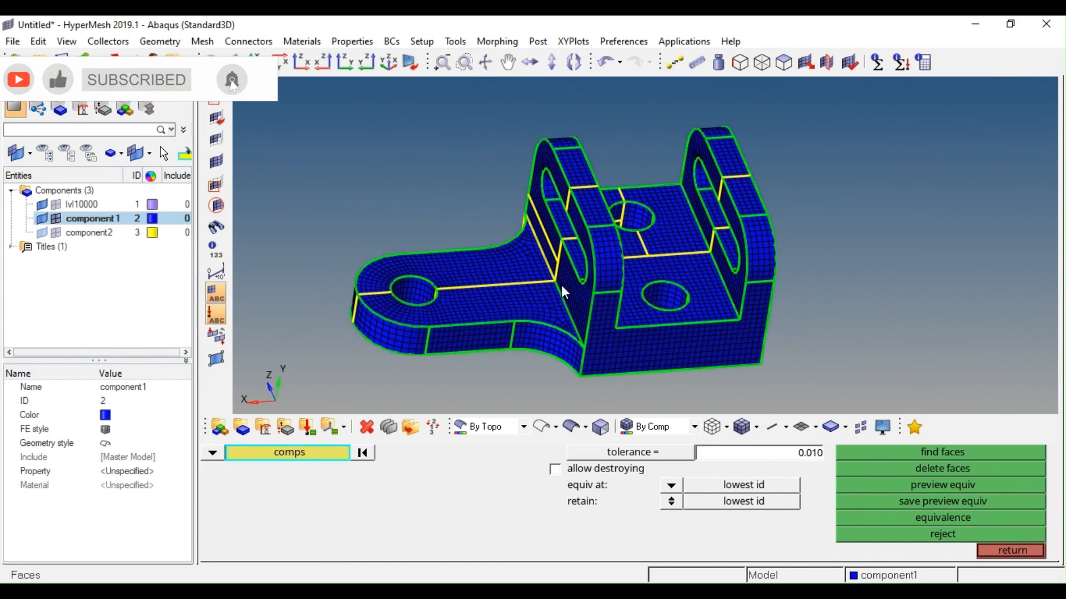